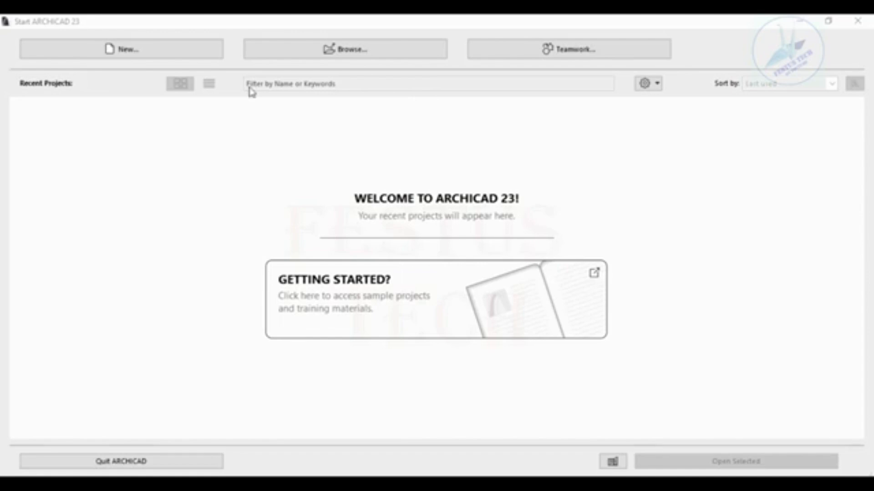
Create a new project from the ARCHICAD 23 Template.tpl template with the last used work environment profile
{"action": "left_click", "coordinate": [150, 50]}
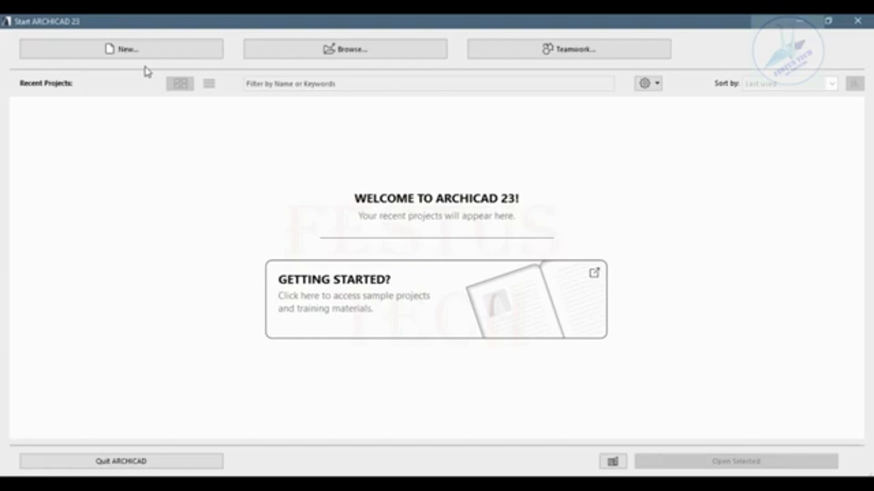
{"action": "left_click", "coordinate": [121, 49]}
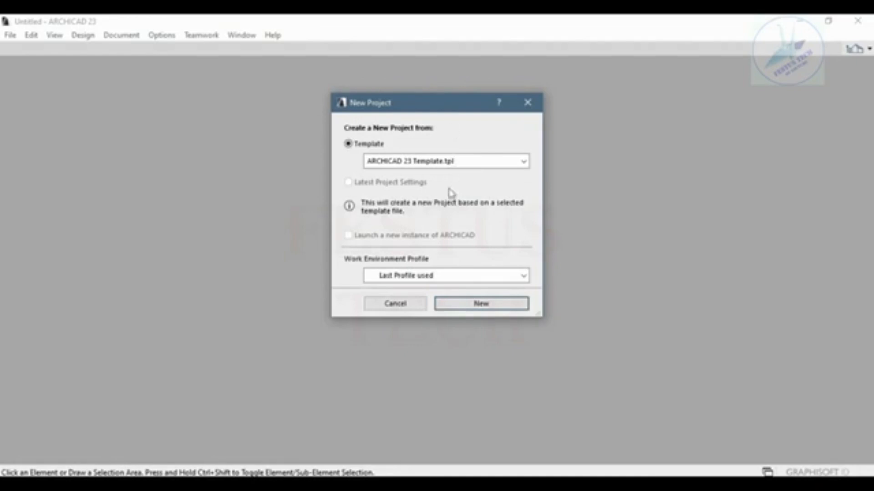
{"action": "left_click", "coordinate": [476, 307]}
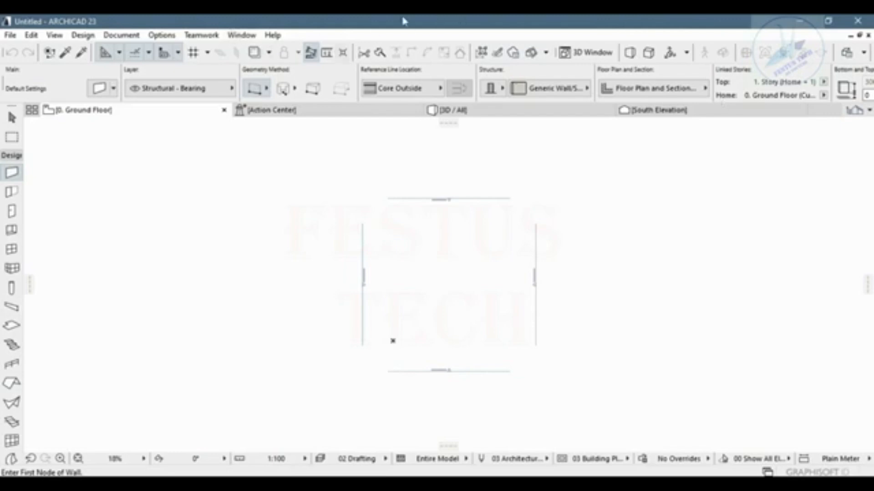
In the project's working units, set the length unit to meter with 2 decimals
{"action": "left_click", "coordinate": [169, 38]}
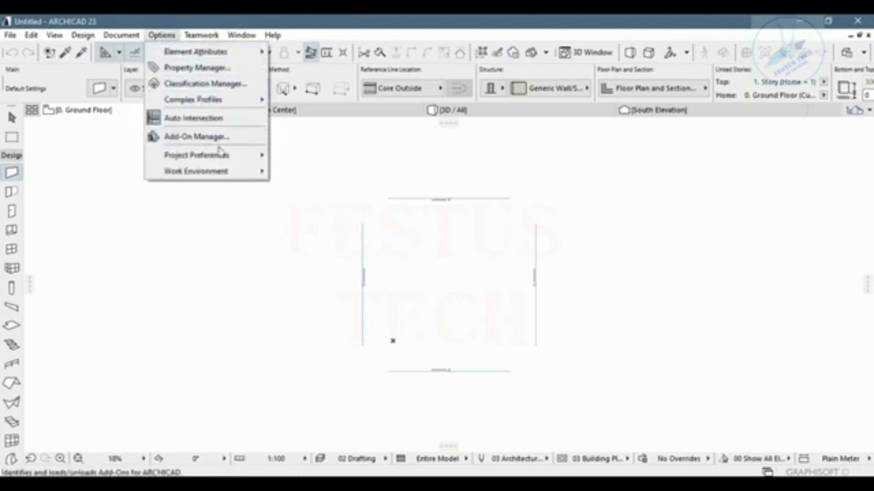
{"action": "mouse_move", "coordinate": [223, 156]}
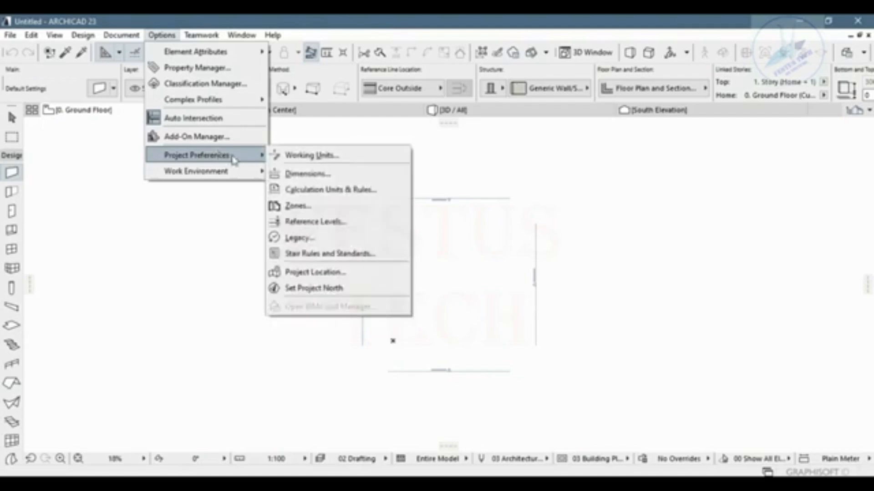
{"action": "left_click", "coordinate": [328, 158]}
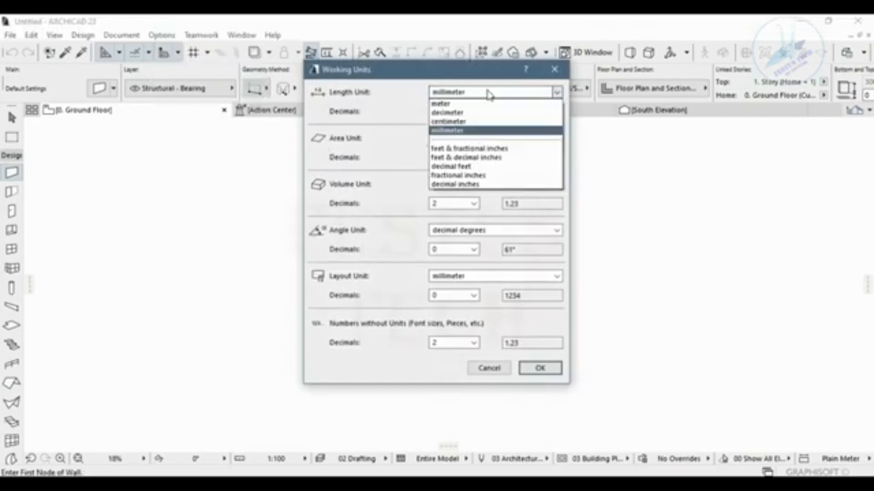
{"action": "left_click", "coordinate": [457, 105]}
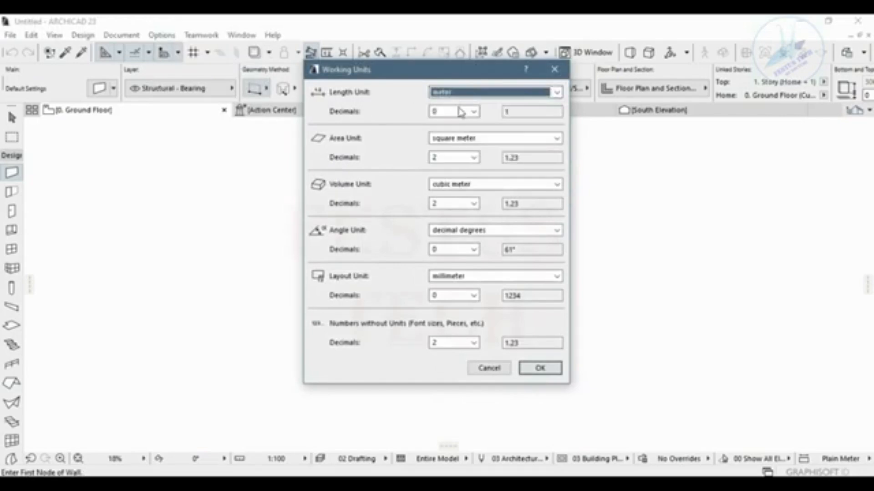
{"action": "left_click", "coordinate": [460, 111]}
{"action": "left_click", "coordinate": [450, 142]}
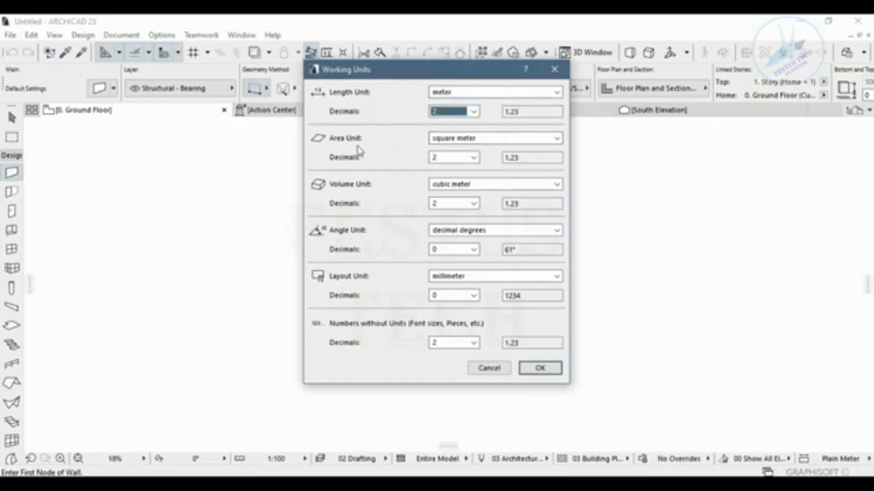
Set the area unit to square meter and the layout unit to meter with 2 decimals, and apply the working units
{"action": "left_click", "coordinate": [434, 140]}
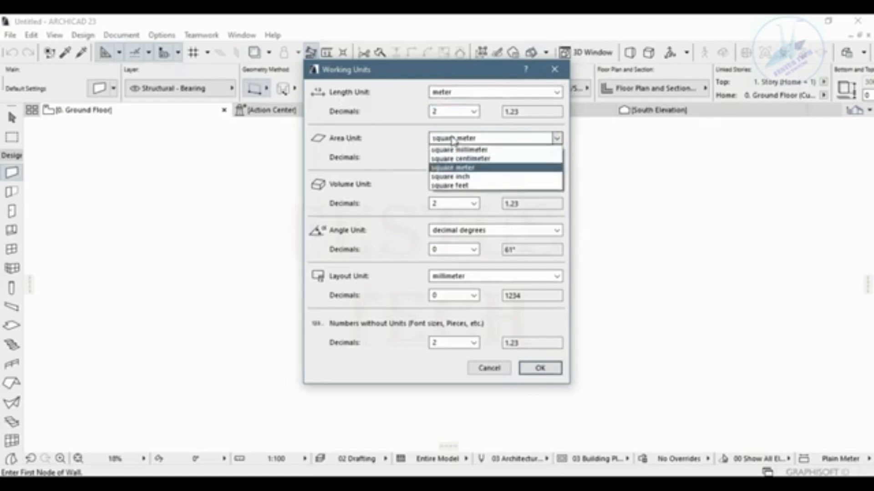
{"action": "left_click", "coordinate": [453, 167]}
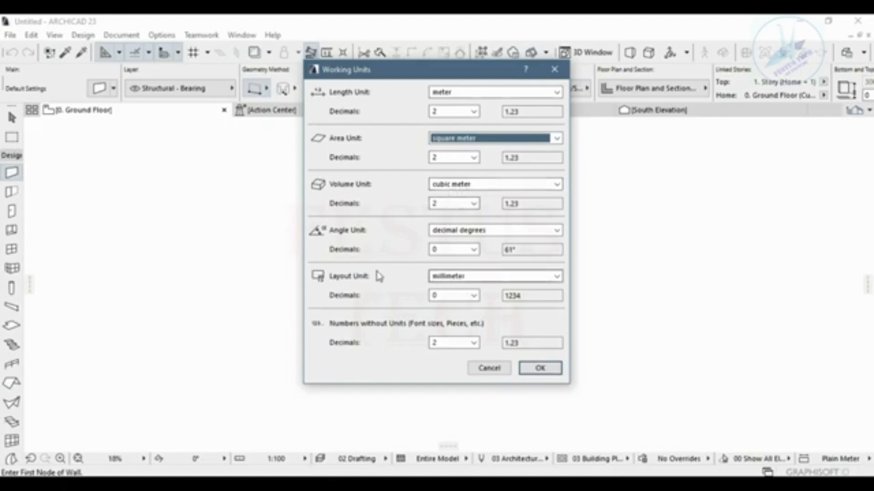
{"action": "left_click", "coordinate": [450, 276]}
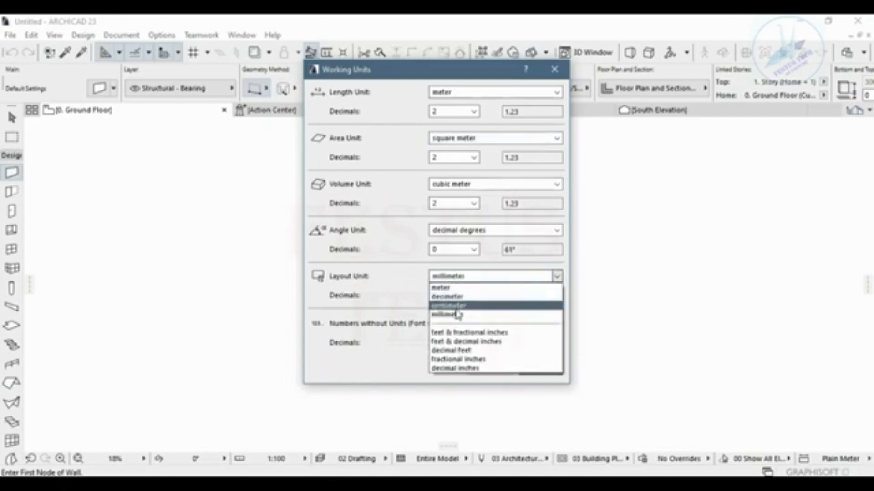
{"action": "left_click", "coordinate": [456, 289]}
{"action": "left_click", "coordinate": [461, 300]}
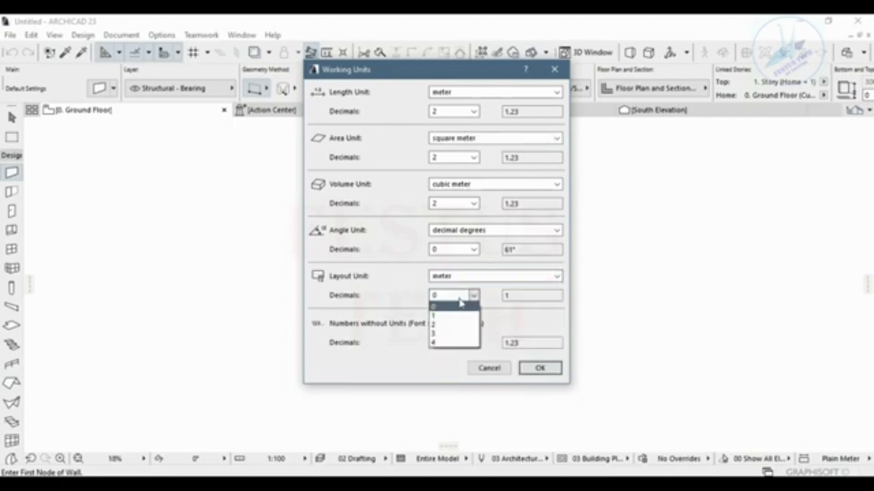
{"action": "left_click", "coordinate": [454, 324]}
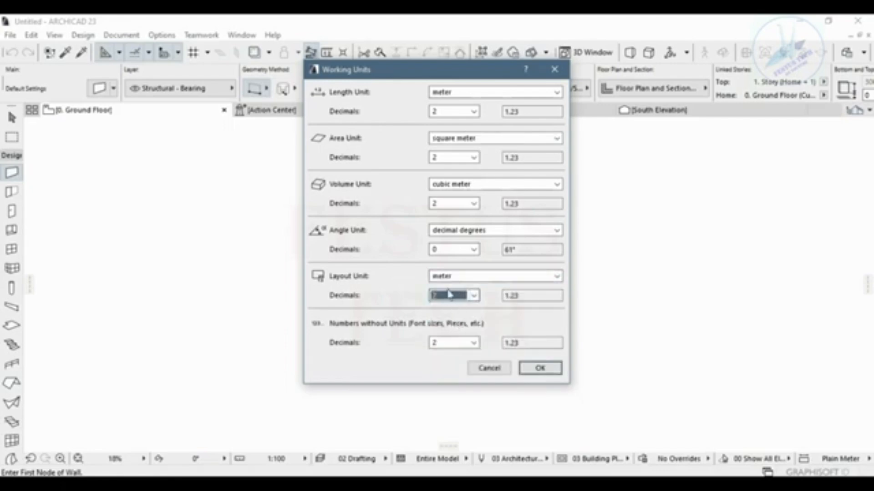
{"action": "left_click", "coordinate": [541, 369]}
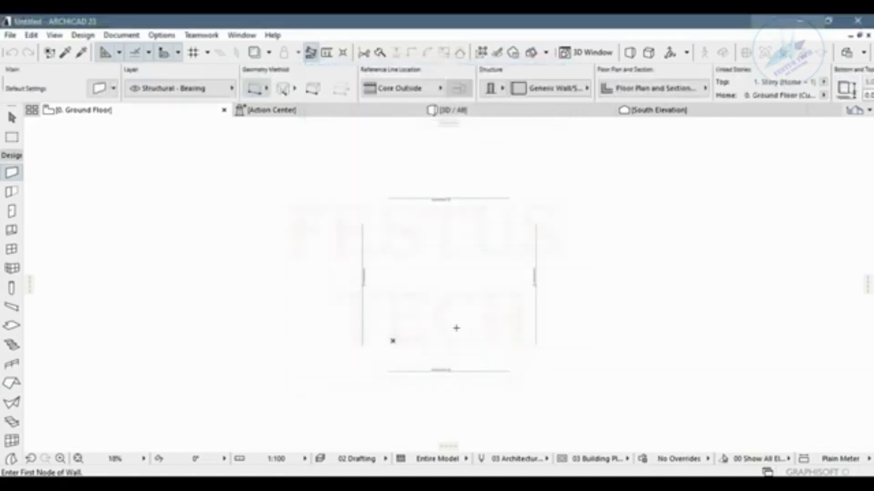
In the project's dimension preferences, base the linear dimensions on the Plain Meter standard with 2 decimals
{"action": "left_click", "coordinate": [162, 34]}
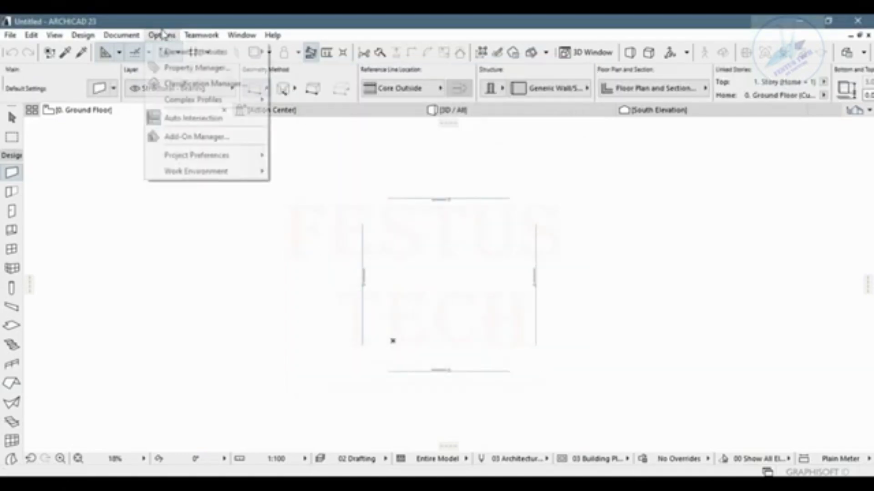
{"action": "mouse_move", "coordinate": [209, 156]}
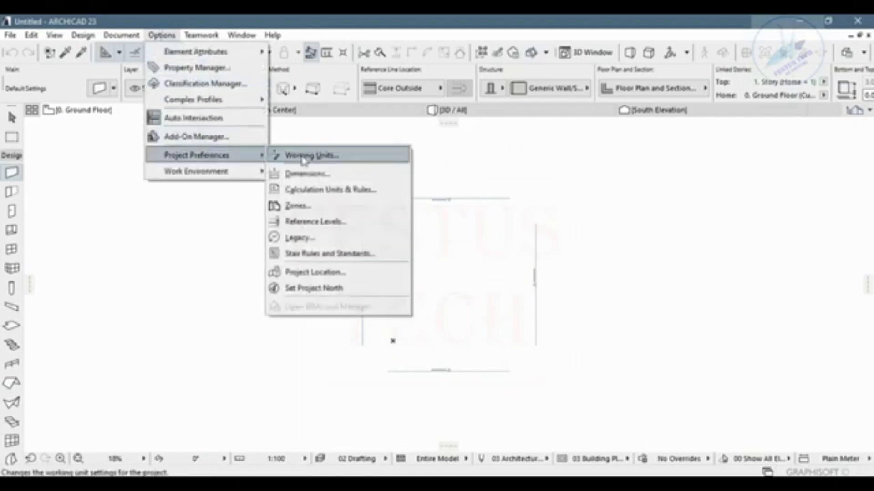
{"action": "left_click", "coordinate": [325, 177]}
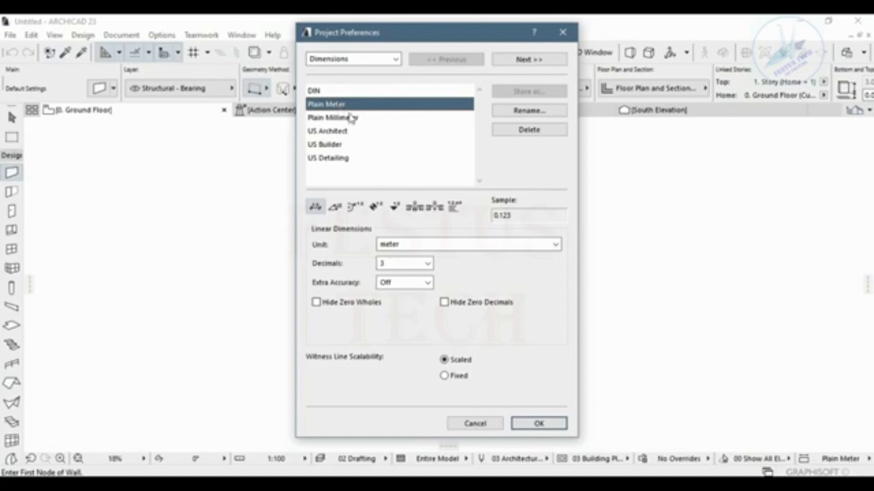
{"action": "left_click", "coordinate": [426, 265]}
{"action": "left_click", "coordinate": [397, 297]}
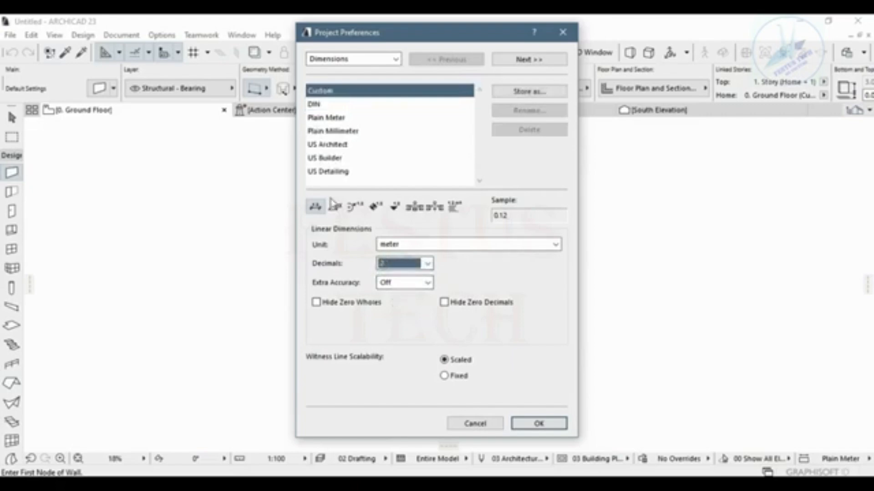
{"action": "left_click", "coordinate": [341, 120]}
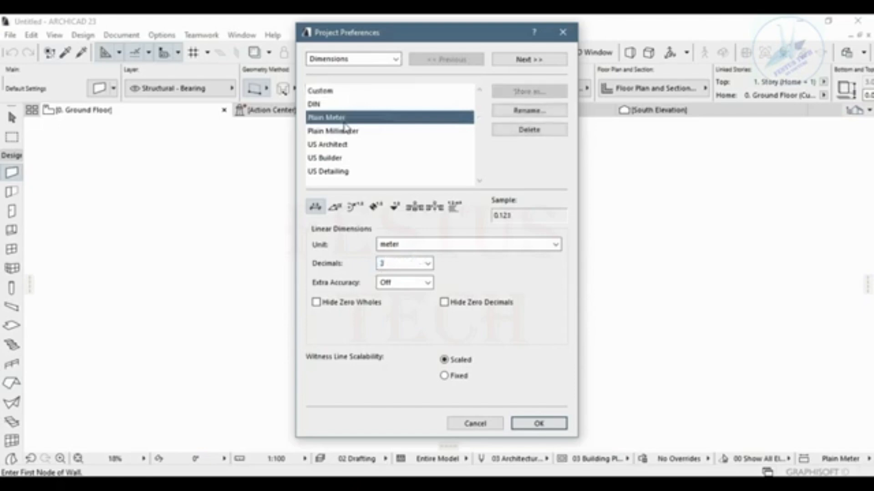
{"action": "left_click", "coordinate": [406, 268]}
{"action": "left_click", "coordinate": [387, 297]}
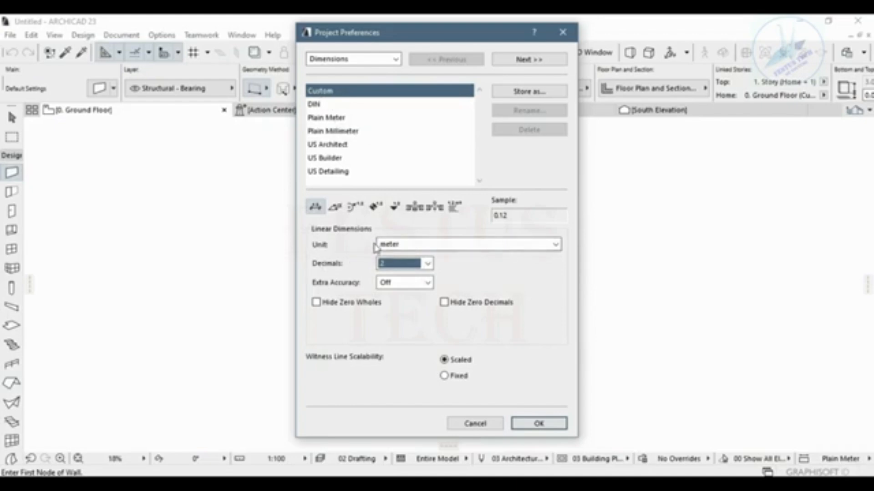
Review the calculation units, zones, reference levels, legacy and stair rules preferences, and apply the project preferences
{"action": "left_click", "coordinate": [526, 67]}
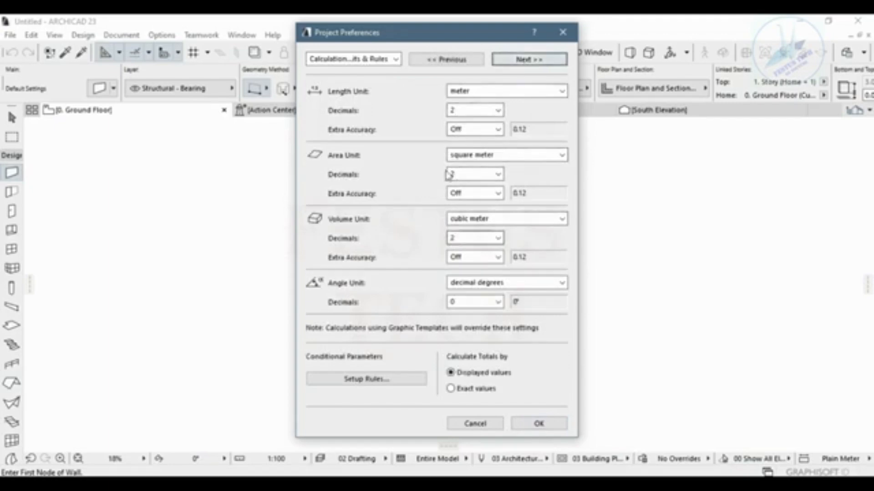
{"action": "left_click", "coordinate": [525, 60]}
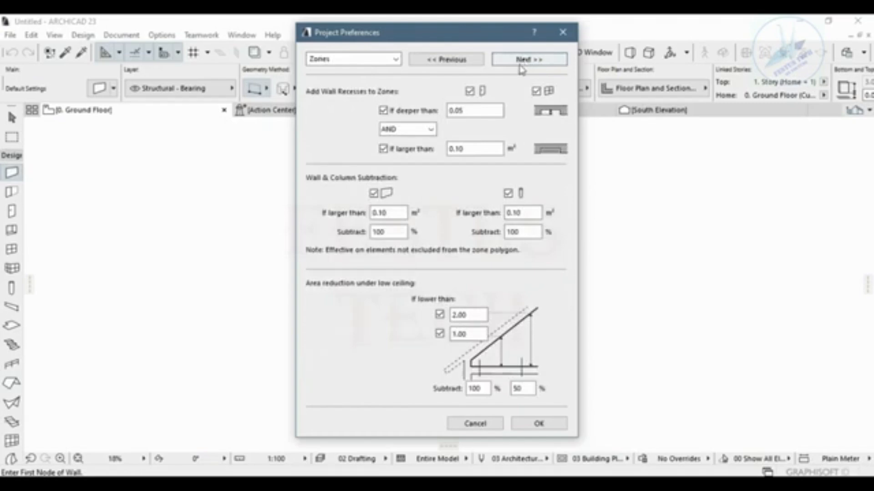
{"action": "left_click", "coordinate": [473, 315]}
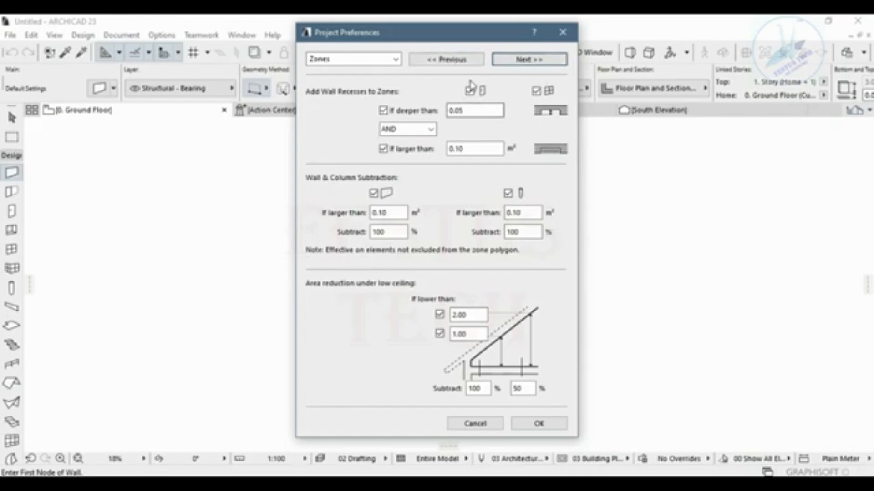
{"action": "left_click", "coordinate": [543, 60]}
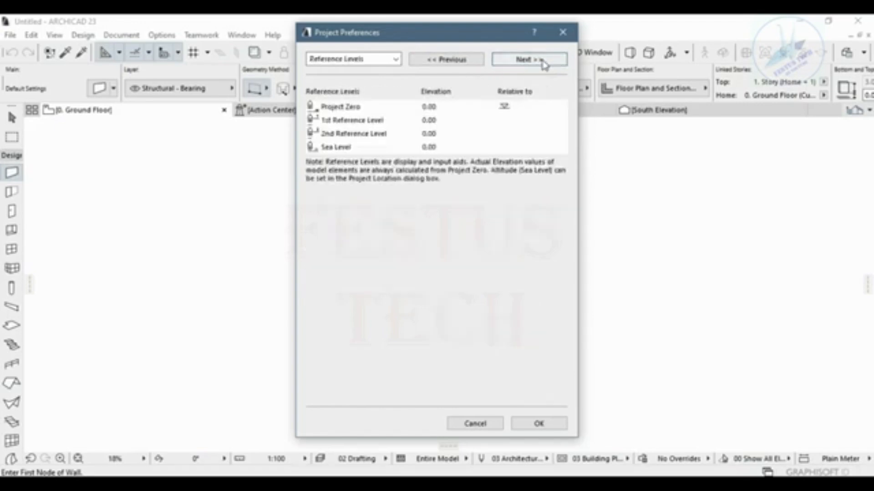
{"action": "left_click", "coordinate": [544, 60]}
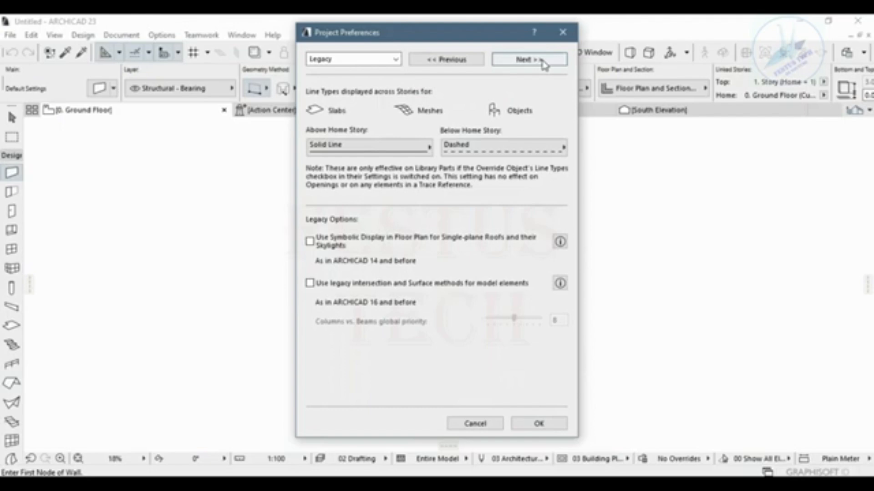
{"action": "left_click", "coordinate": [544, 60]}
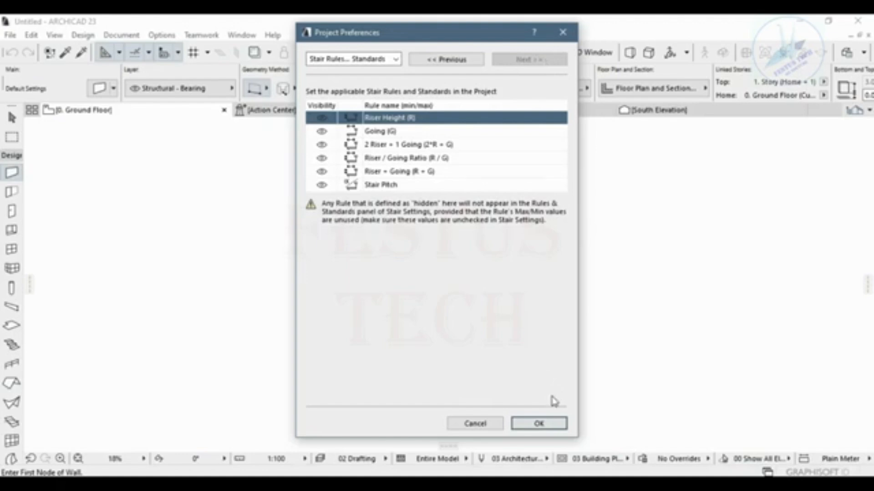
{"action": "left_click", "coordinate": [542, 423]}
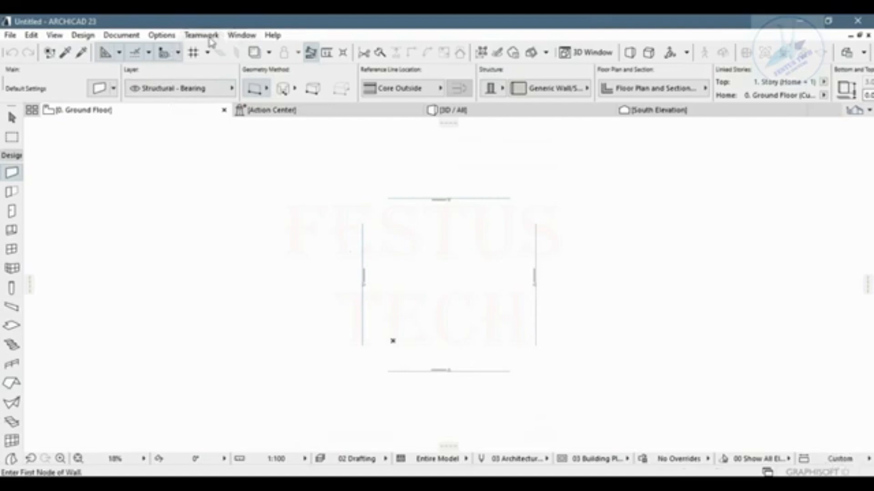
Set the work environment's tracker and coordinate input options to always show the tracker
{"action": "left_click", "coordinate": [162, 36]}
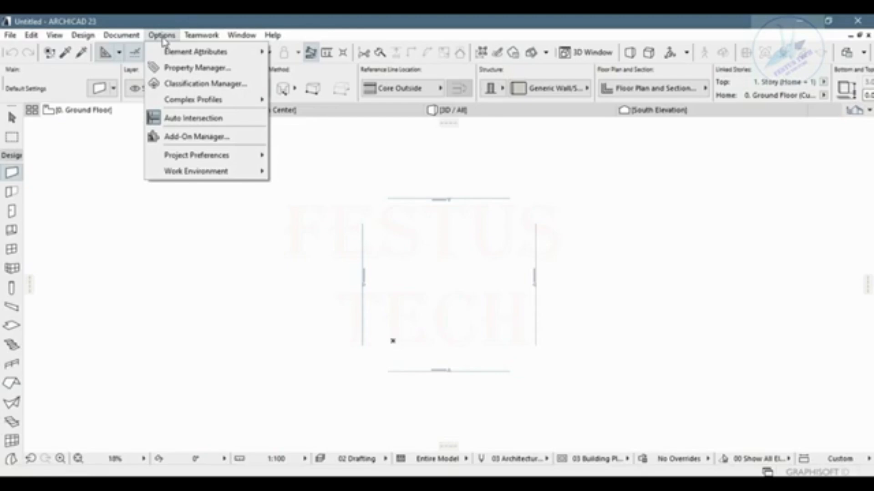
{"action": "mouse_move", "coordinate": [197, 170]}
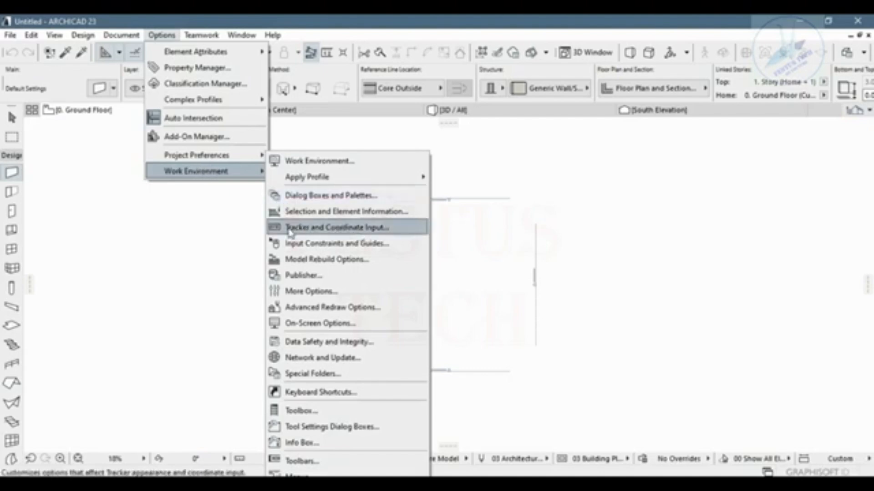
{"action": "left_click", "coordinate": [332, 232]}
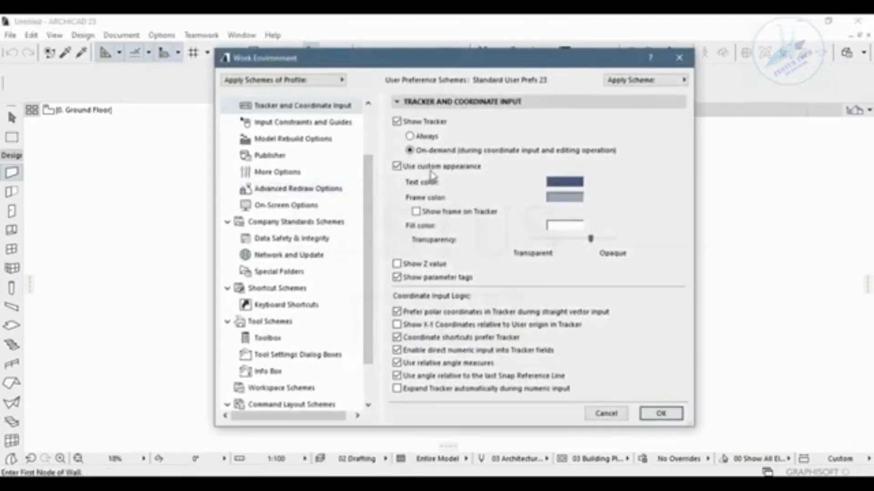
{"action": "left_click", "coordinate": [416, 137]}
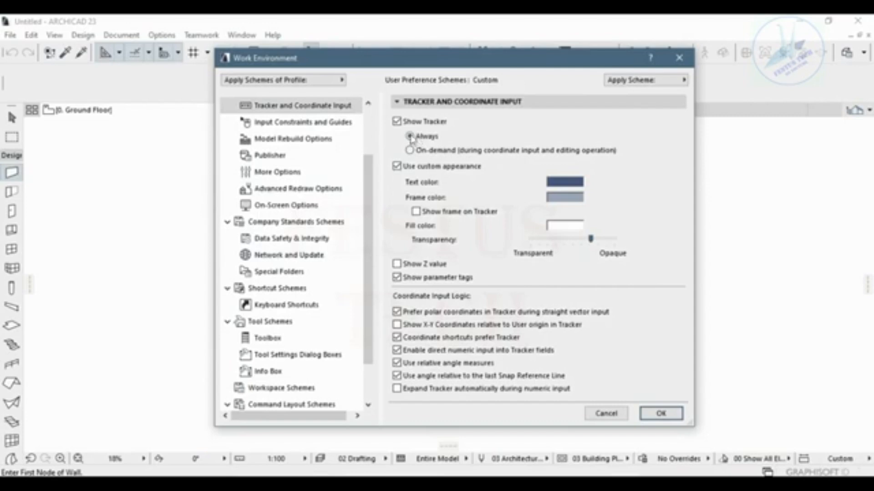
{"action": "left_click", "coordinate": [397, 122]}
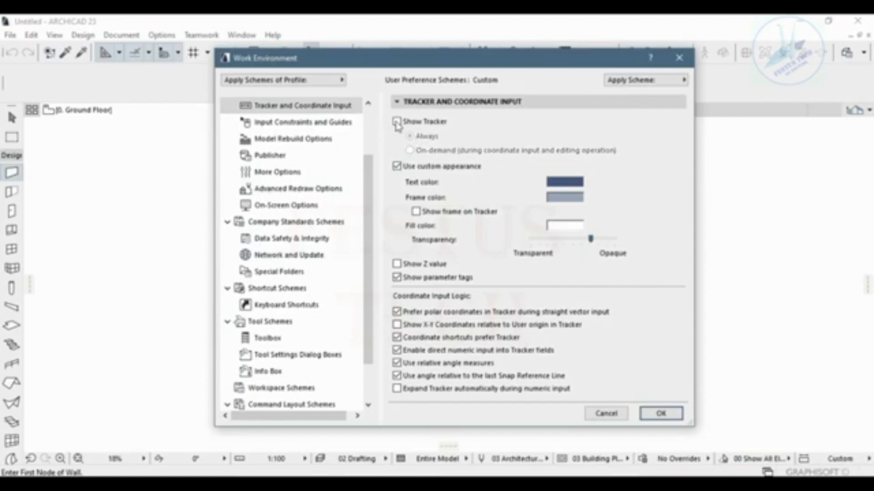
{"action": "left_click", "coordinate": [397, 122]}
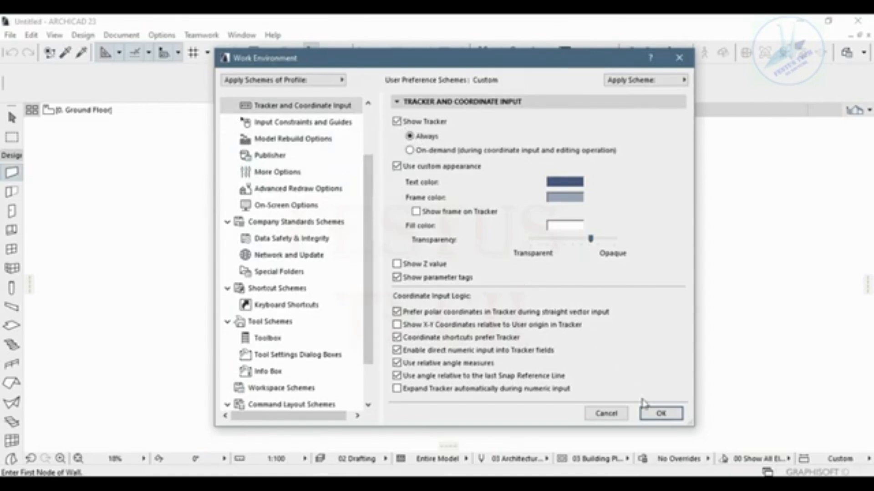
{"action": "left_click", "coordinate": [659, 414]}
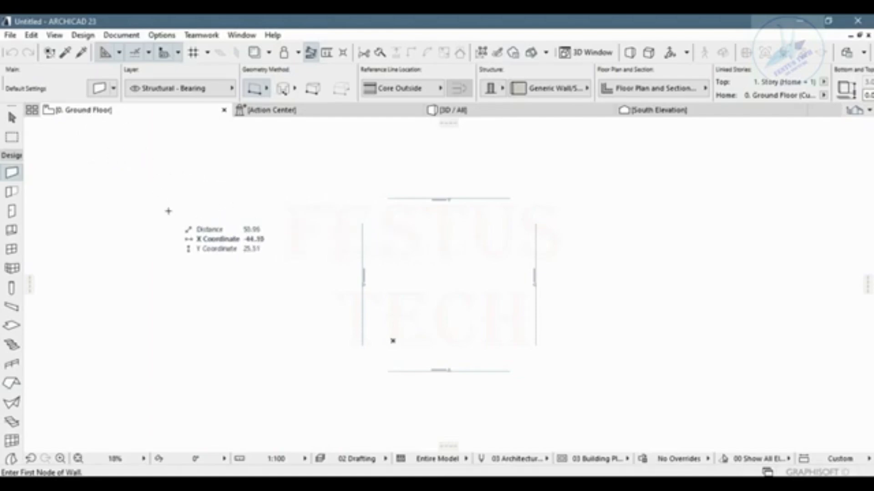
Draw a straight horizontal wall 10 m long in the empty area left of the elevation markers on the ground floor plan
{"action": "left_click", "coordinate": [105, 184]}
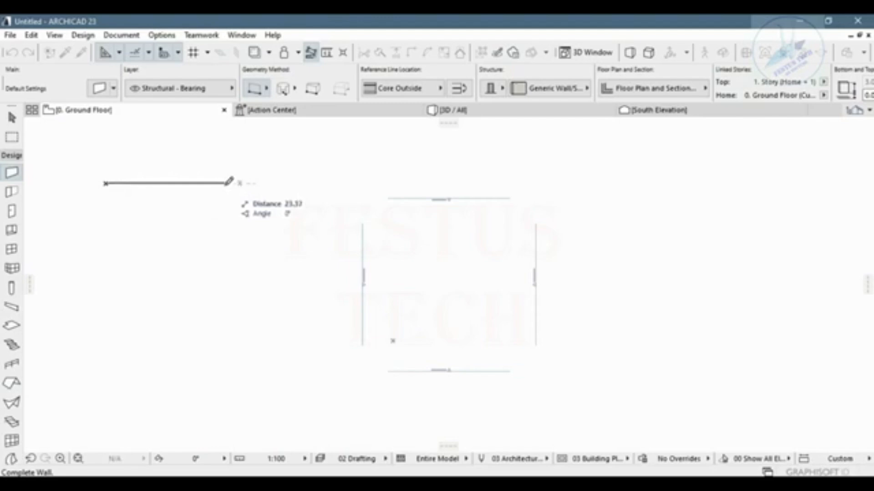
{"action": "type", "text": "10"}
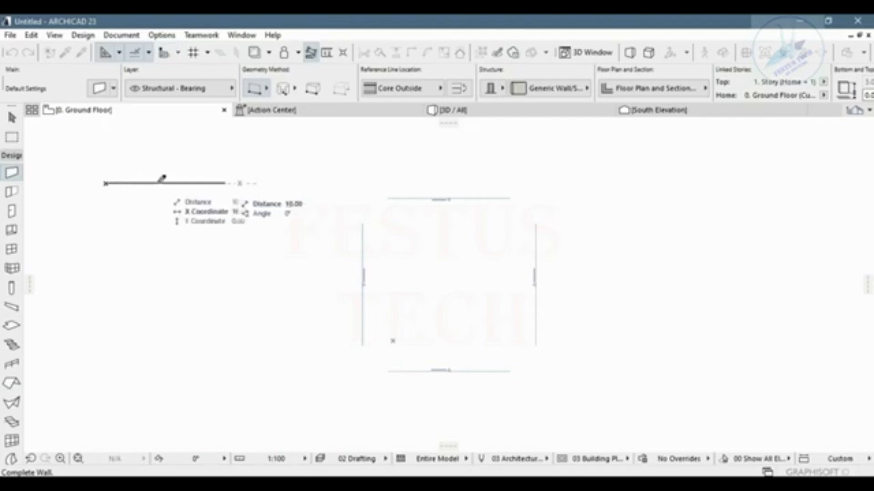
{"action": "key", "text": "Return"}
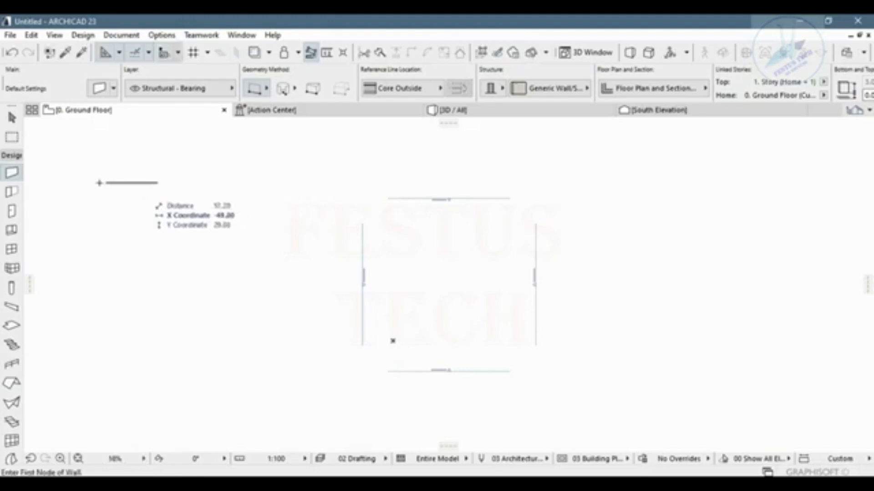
{"action": "scroll", "coordinate": [84, 178], "scroll_direction": "up", "scroll_amount": 5}
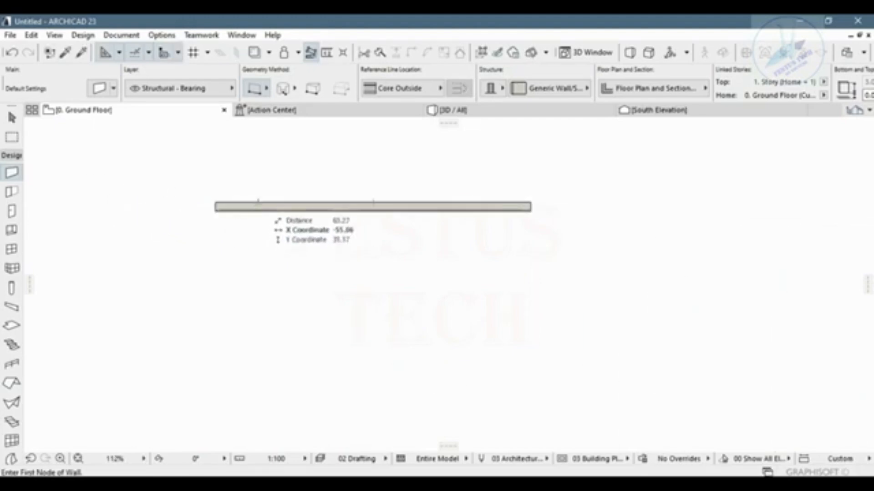
{"action": "right_click", "coordinate": [258, 203]}
{"action": "key", "text": "Escape"}
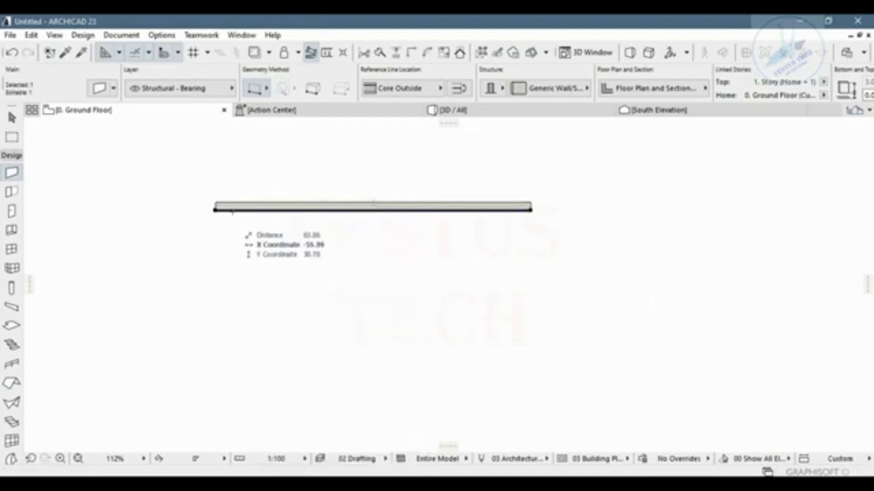
{"action": "right_click", "coordinate": [252, 205]}
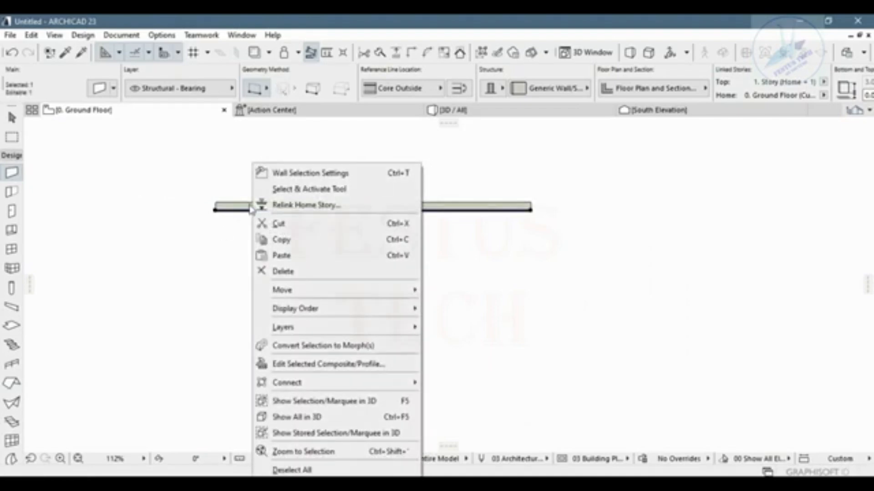
{"action": "key", "text": "Escape"}
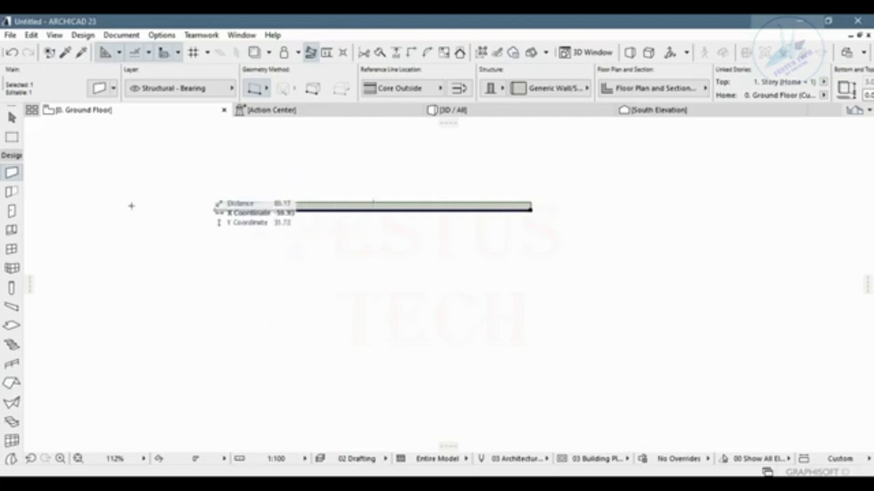
Turn the tracker display off and back on, and clear the wall selection
{"action": "left_click", "coordinate": [163, 53]}
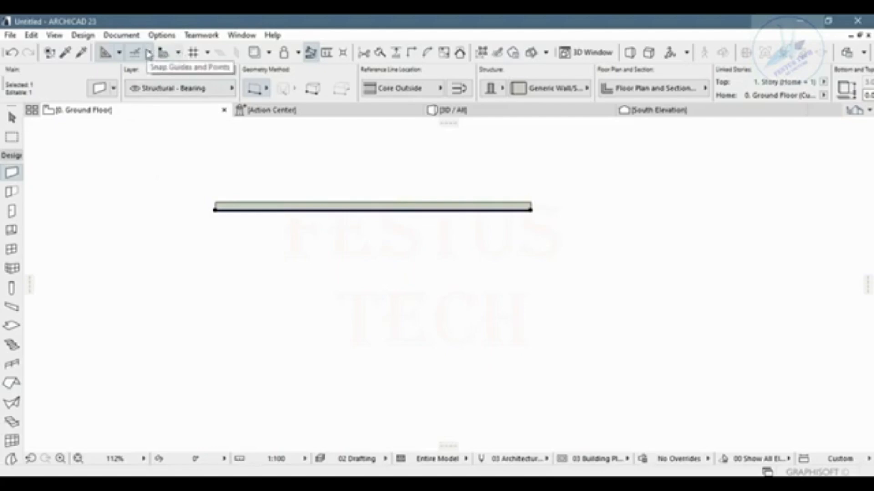
{"action": "left_click", "coordinate": [163, 54]}
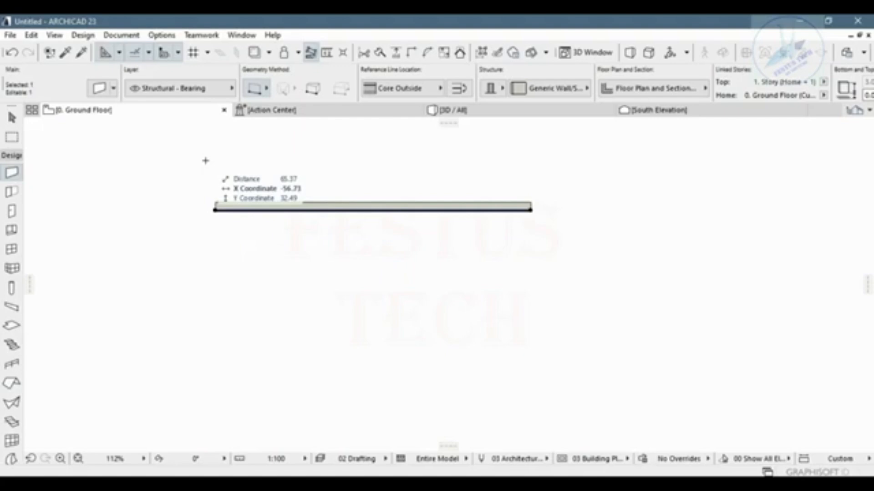
{"action": "scroll", "coordinate": [143, 179], "scroll_direction": "down", "scroll_amount": 2}
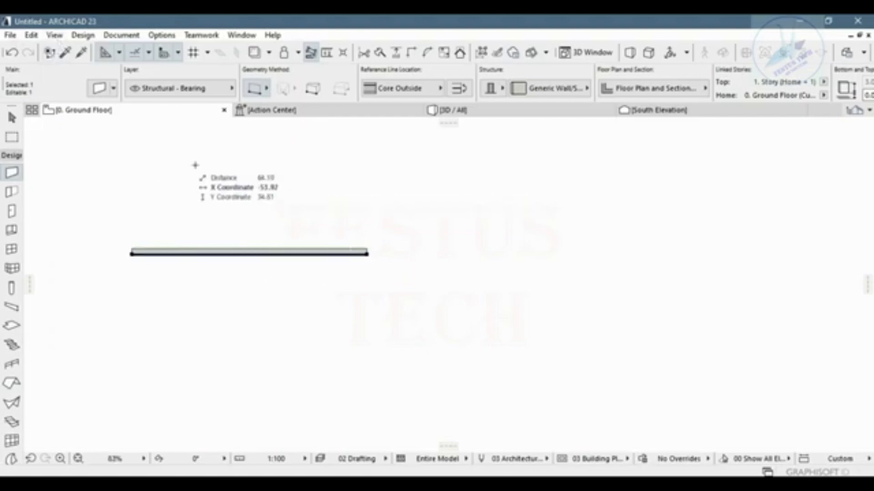
{"action": "scroll", "coordinate": [454, 261], "scroll_direction": "up", "scroll_amount": 3}
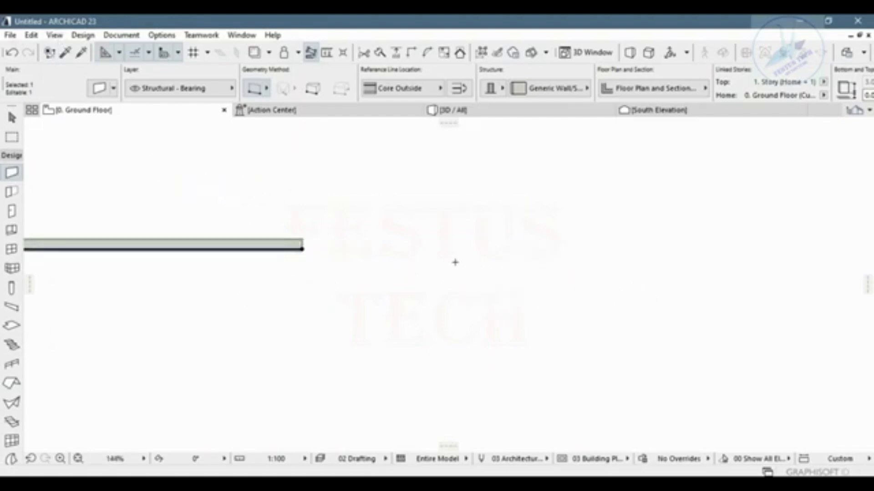
{"action": "scroll", "coordinate": [476, 248], "scroll_direction": "down", "scroll_amount": 1}
{"action": "scroll", "coordinate": [476, 249], "scroll_direction": "down", "scroll_amount": 2}
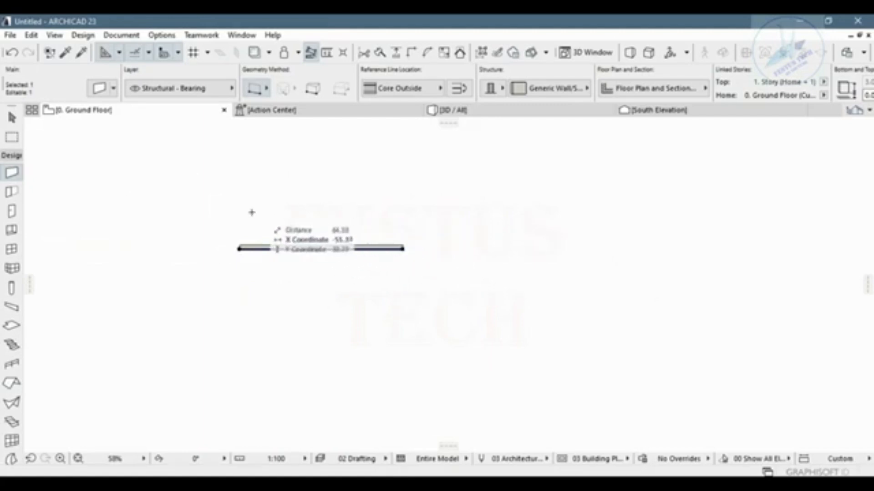
{"action": "key", "text": "Escape"}
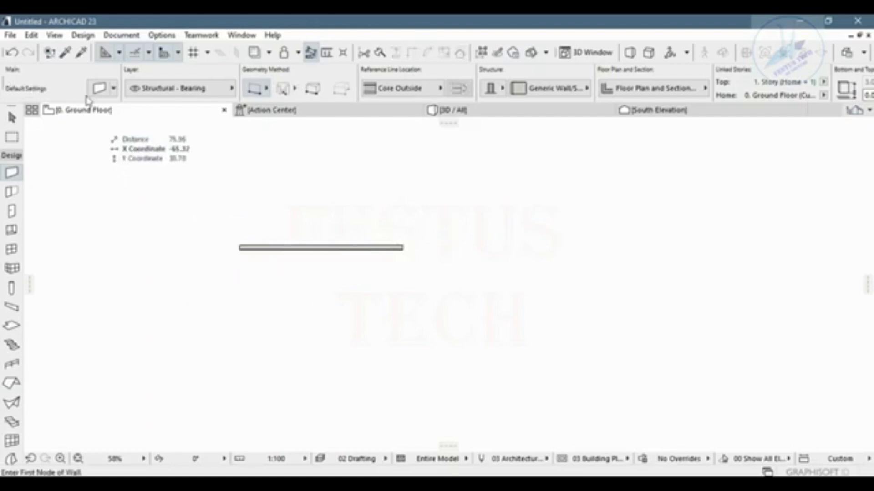
Show the construction grid with a main grid spacing of 0.20 in both directions, and apply the grid settings
{"action": "left_click", "coordinate": [57, 37]}
{"action": "mouse_move", "coordinate": [67, 139]}
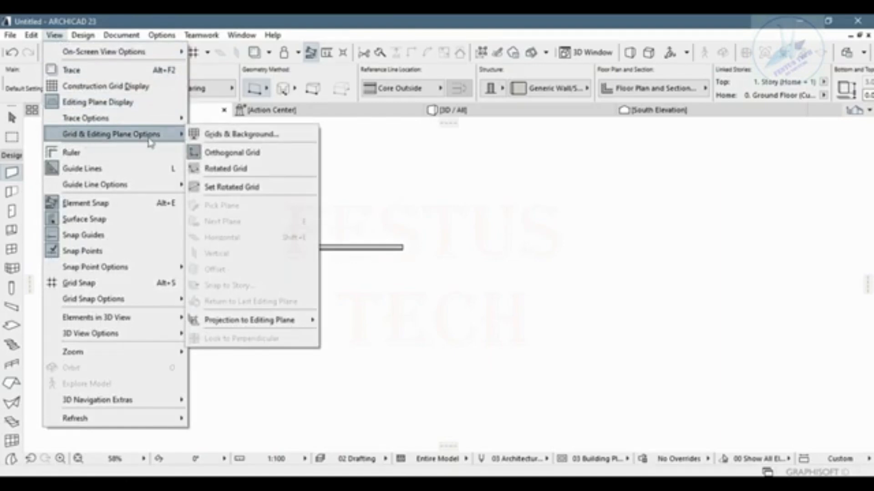
{"action": "left_click", "coordinate": [236, 135]}
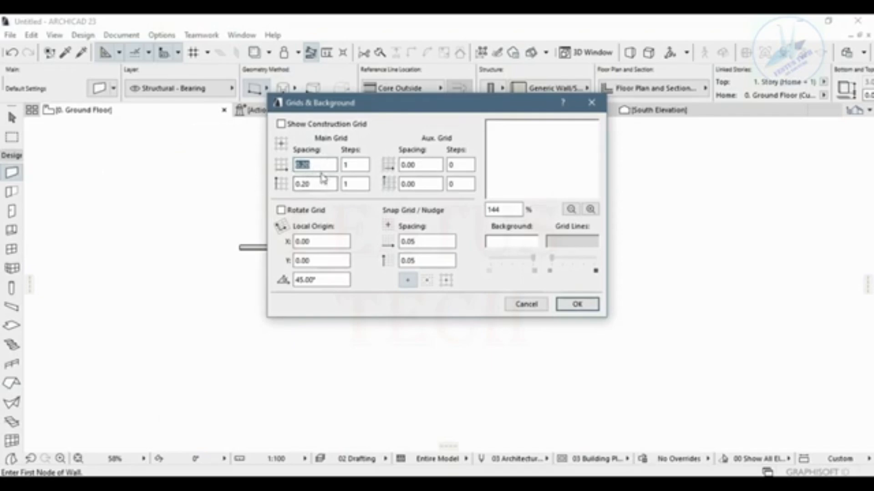
{"action": "type", "text": "0.2"}
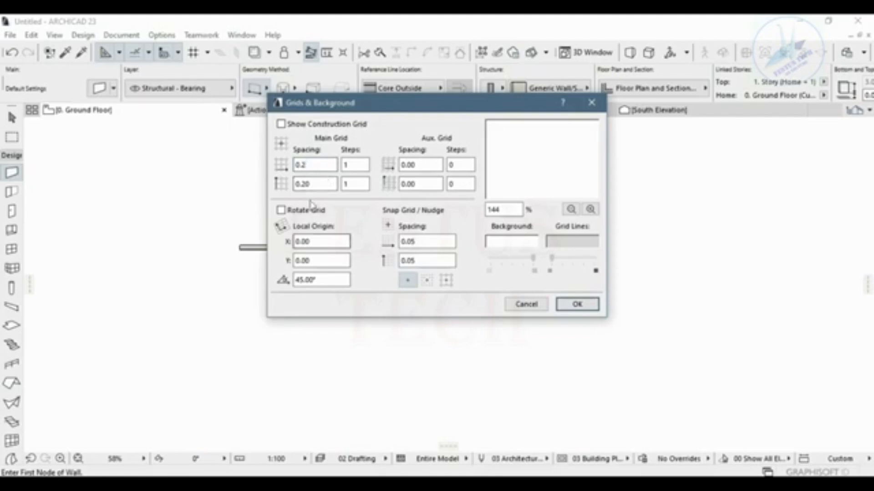
{"action": "key", "text": "Tab"}
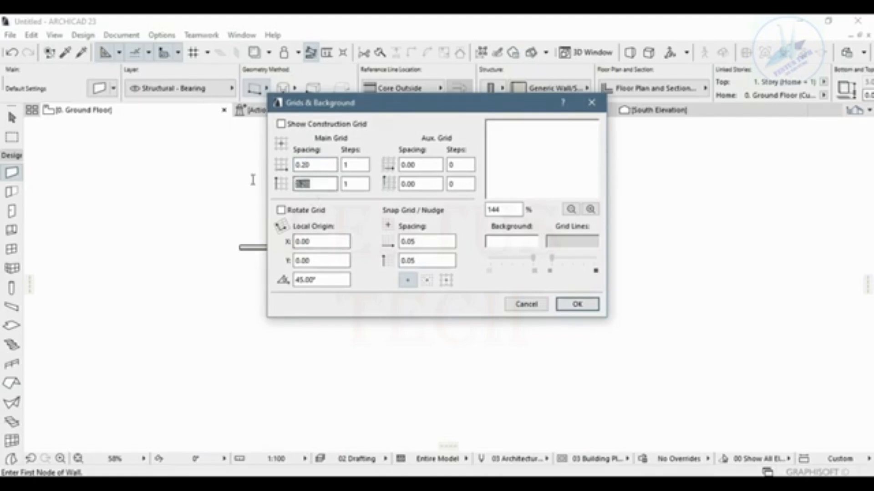
{"action": "type", "text": "0.2"}
{"action": "left_click", "coordinate": [280, 125]}
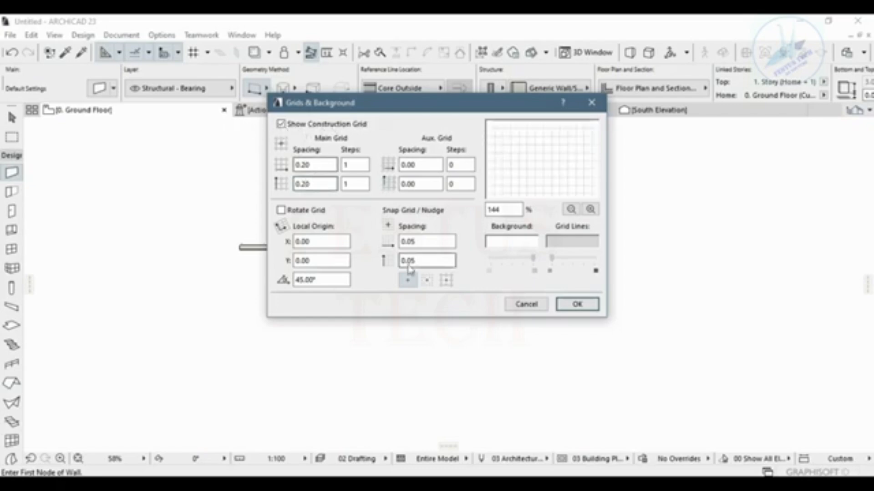
{"action": "left_click", "coordinate": [574, 304]}
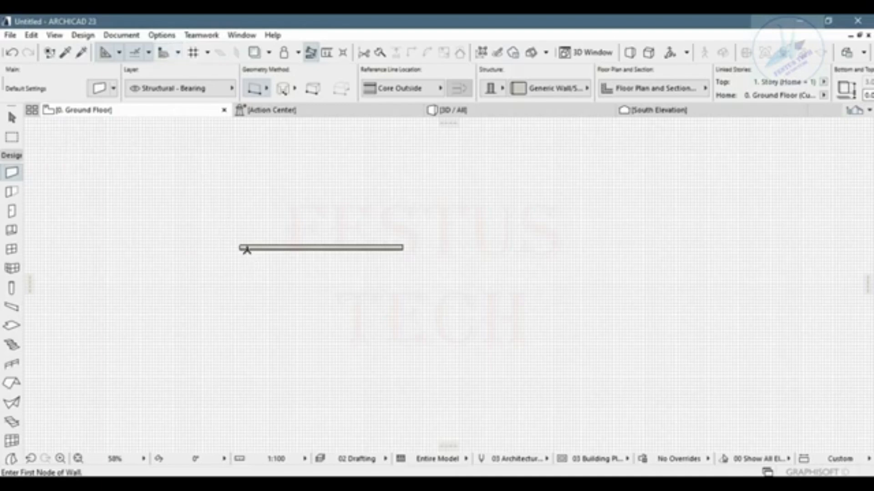
Delete the horizontal wall from the ground floor plan
{"action": "right_click", "coordinate": [241, 248]}
{"action": "left_click", "coordinate": [280, 272]}
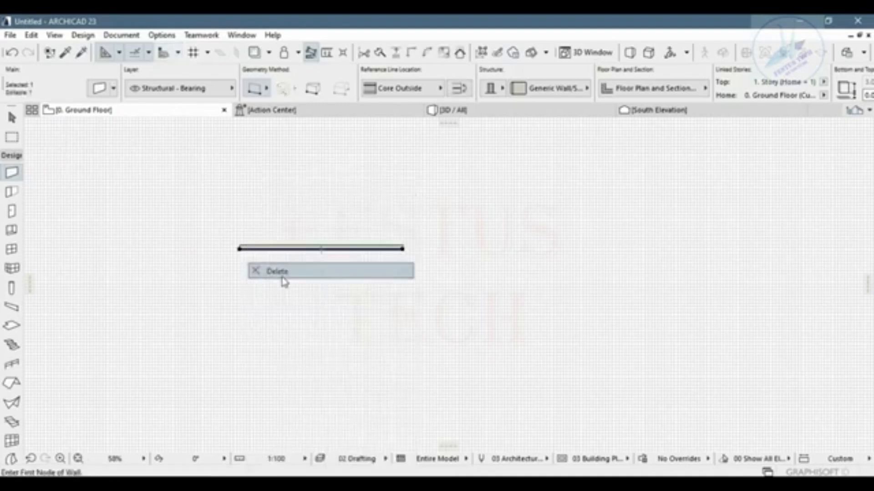
{"action": "scroll", "coordinate": [206, 270], "scroll_direction": "down", "scroll_amount": 5}
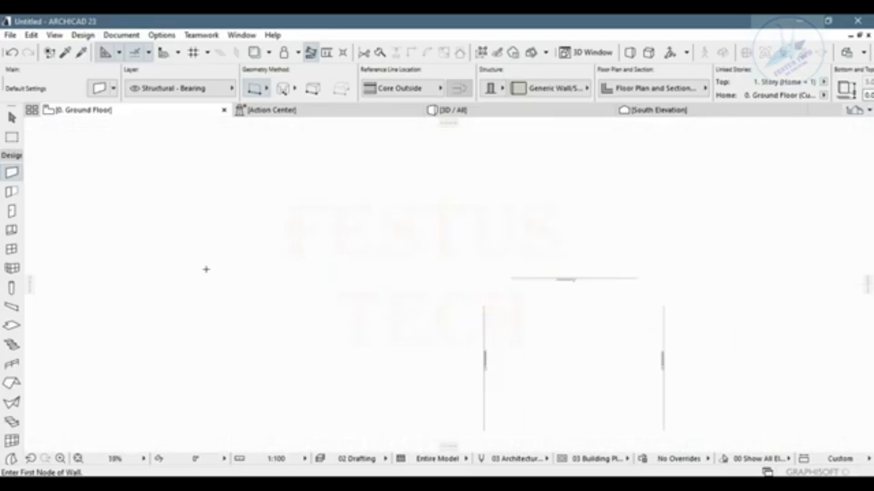
{"action": "scroll", "coordinate": [464, 374], "scroll_direction": "up", "scroll_amount": 3}
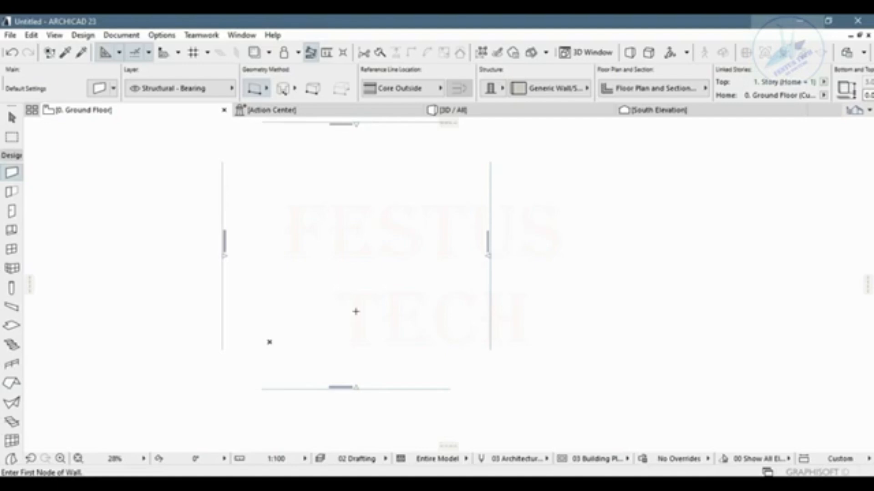
In the layer settings, select all layers and delete them together with their elements
{"action": "key", "text": "ctrl+l"}
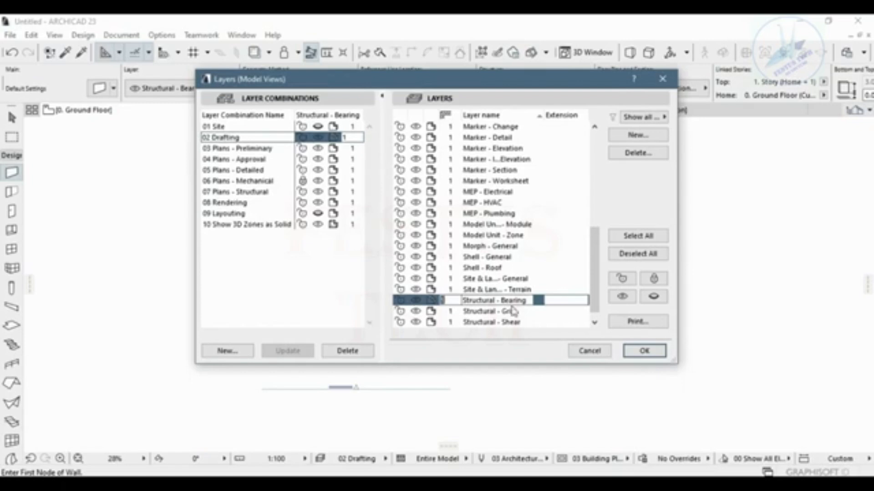
{"action": "left_click", "coordinate": [662, 239]}
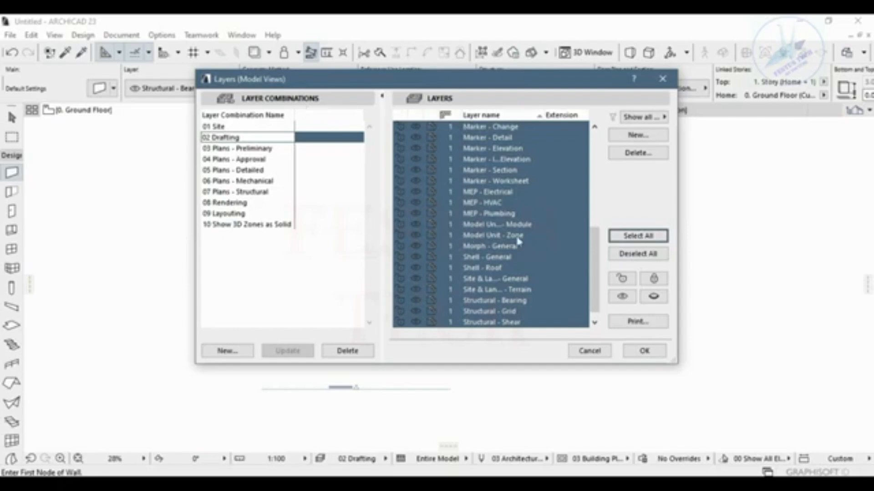
{"action": "left_click", "coordinate": [639, 153]}
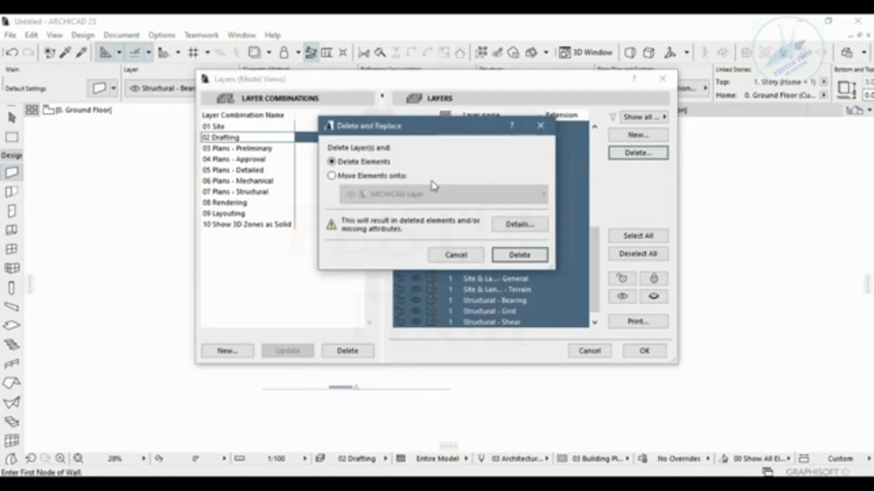
{"action": "left_click", "coordinate": [520, 255]}
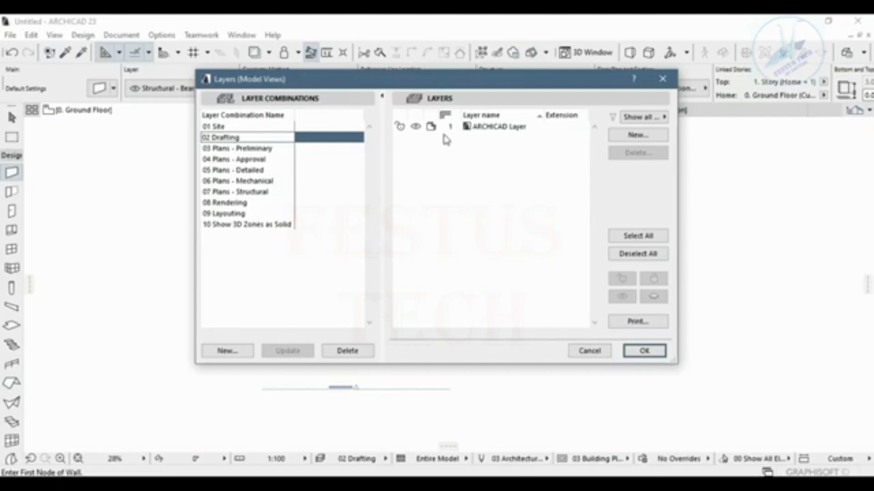
Create three new layers named WALL, ROOF and WINDOW
{"action": "left_click", "coordinate": [637, 134]}
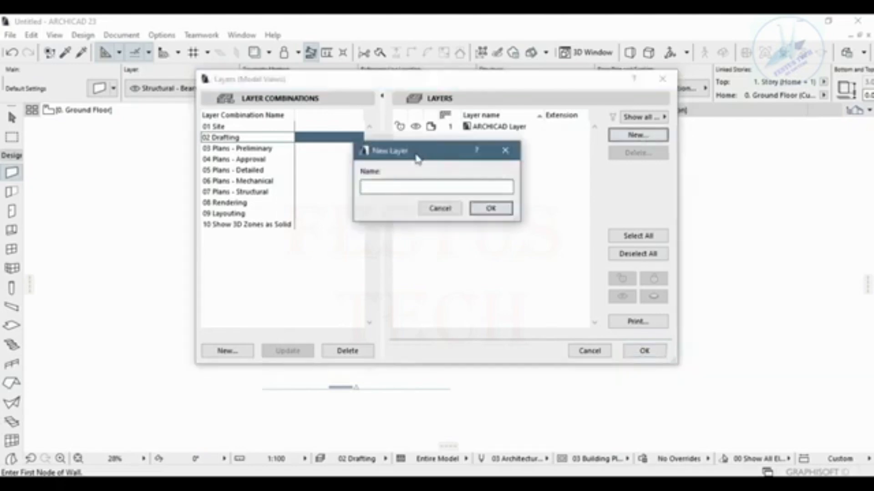
{"action": "type", "text": "WALL"}
{"action": "key", "text": "Return"}
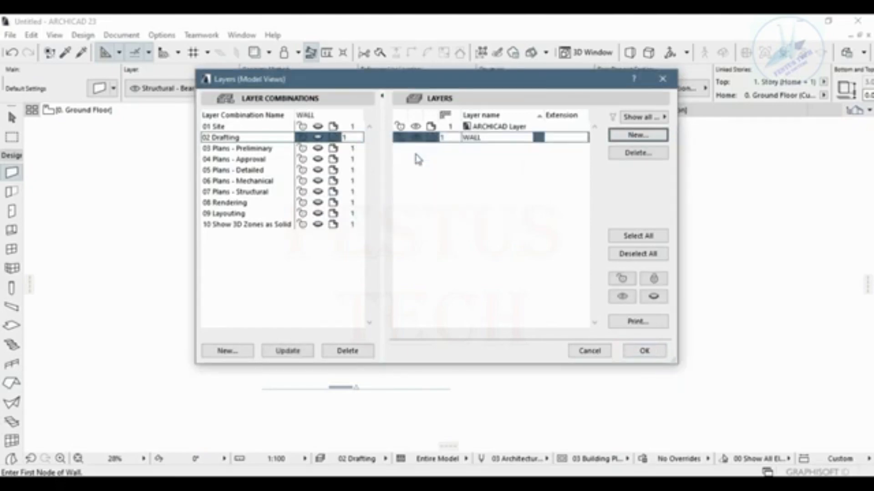
{"action": "left_click", "coordinate": [624, 137]}
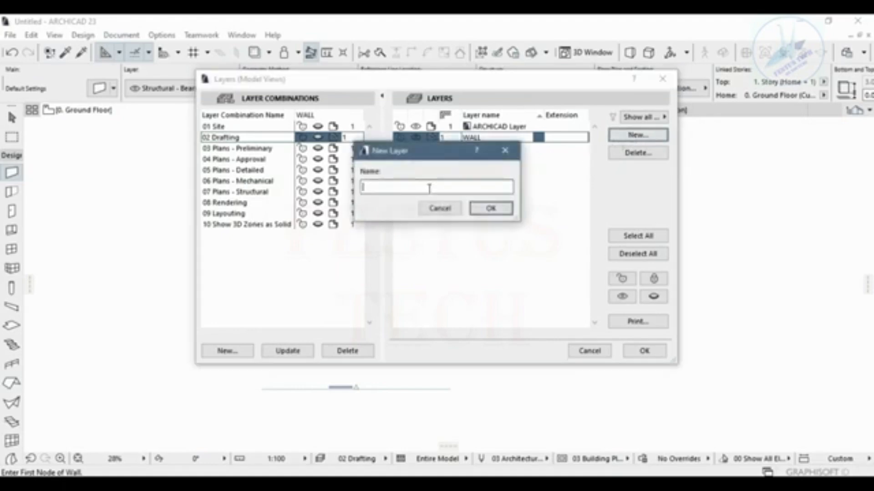
{"action": "type", "text": "ROOF"}
{"action": "key", "text": "Return"}
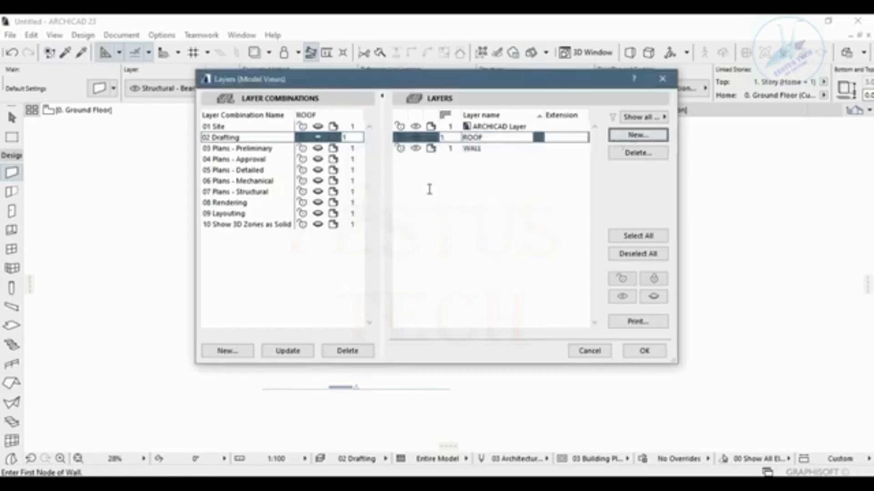
{"action": "key", "text": "Return"}
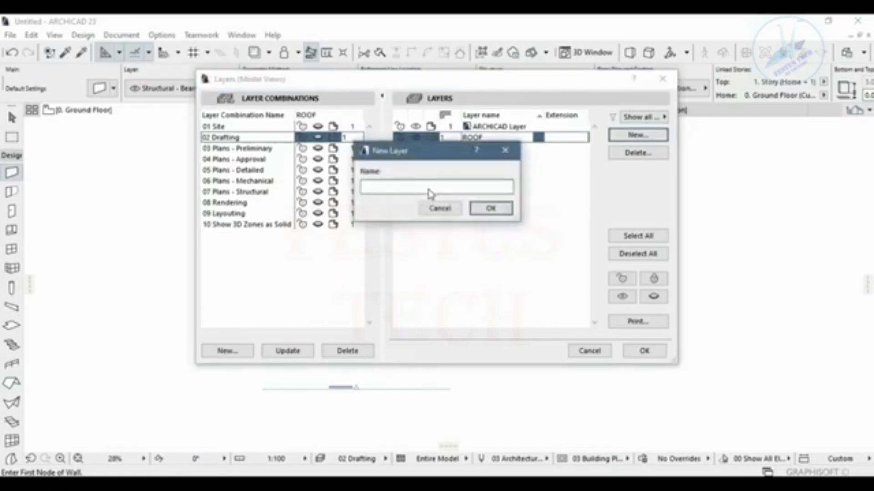
{"action": "type", "text": "WINDOW"}
{"action": "key", "text": "Return"}
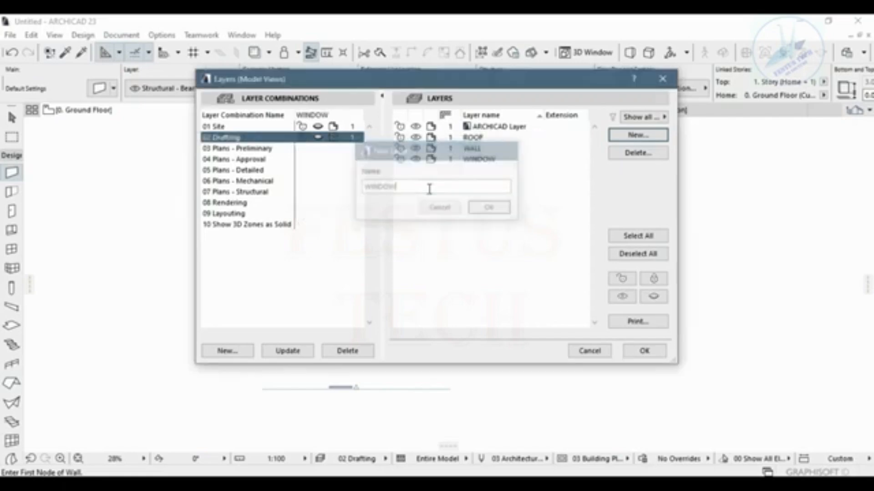
Create three new layers named DOOR, COLUMN and SLAB
{"action": "left_click", "coordinate": [657, 137]}
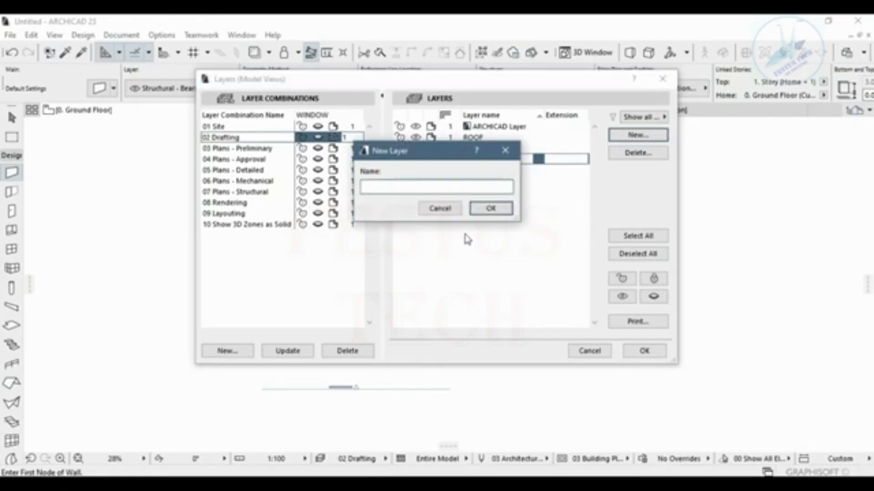
{"action": "type", "text": "DOOR"}
{"action": "key", "text": "Return"}
{"action": "key", "text": "Return"}
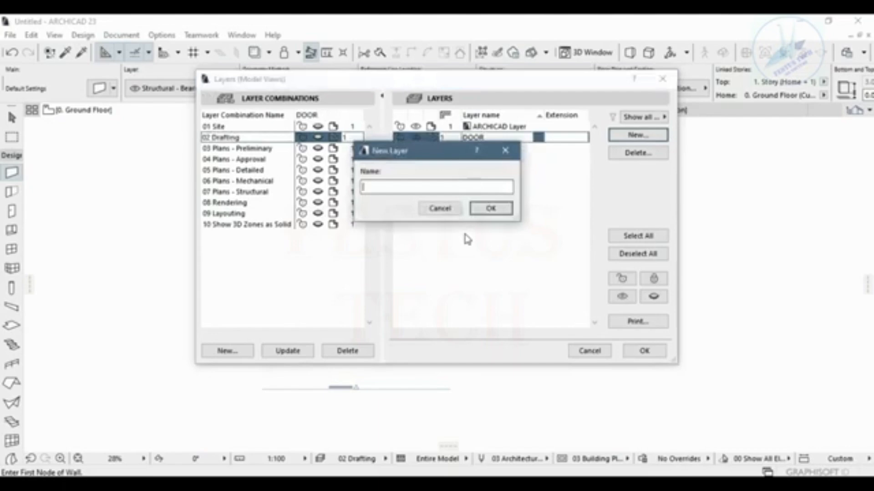
{"action": "type", "text": "COLUMN"}
{"action": "key", "text": "Return"}
{"action": "key", "text": "Return"}
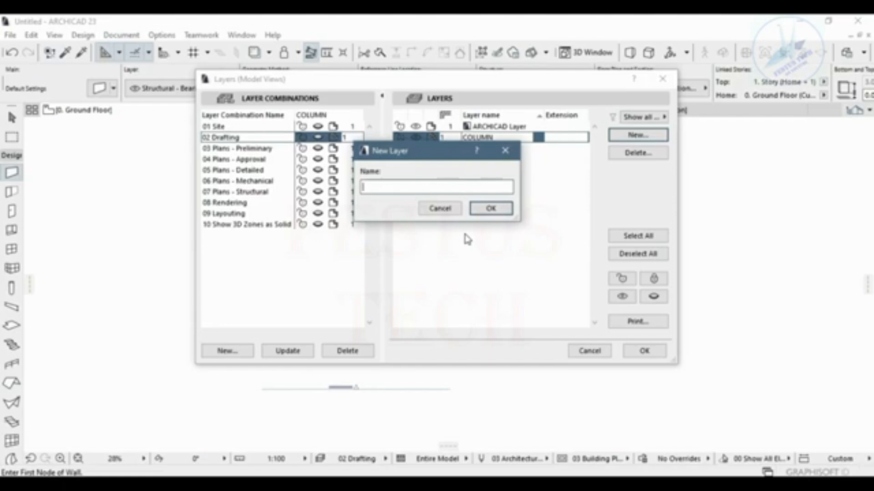
{"action": "type", "text": "SLAB"}
{"action": "key", "text": "Return"}
Add three more layers named OBJECT, DIMENSION and LINE
{"action": "key", "text": "Return"}
{"action": "type", "text": "O"}
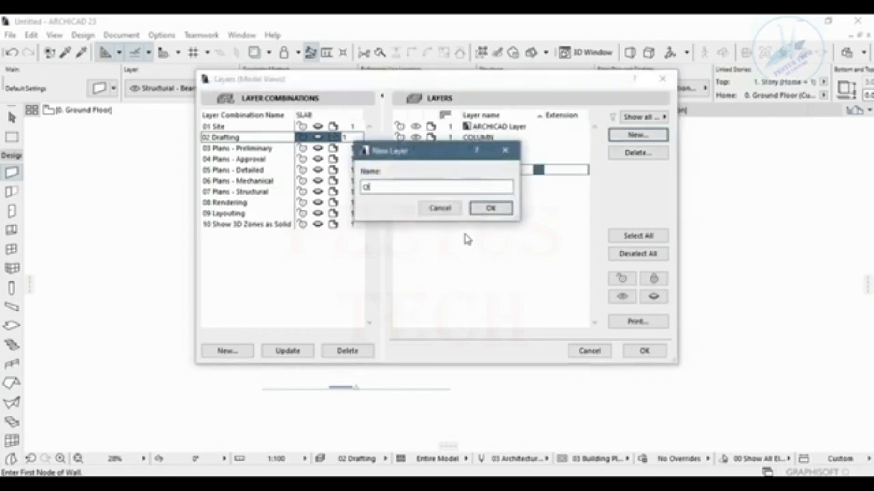
{"action": "type", "text": "BJECT"}
{"action": "key", "text": "Return"}
{"action": "key", "text": "Return"}
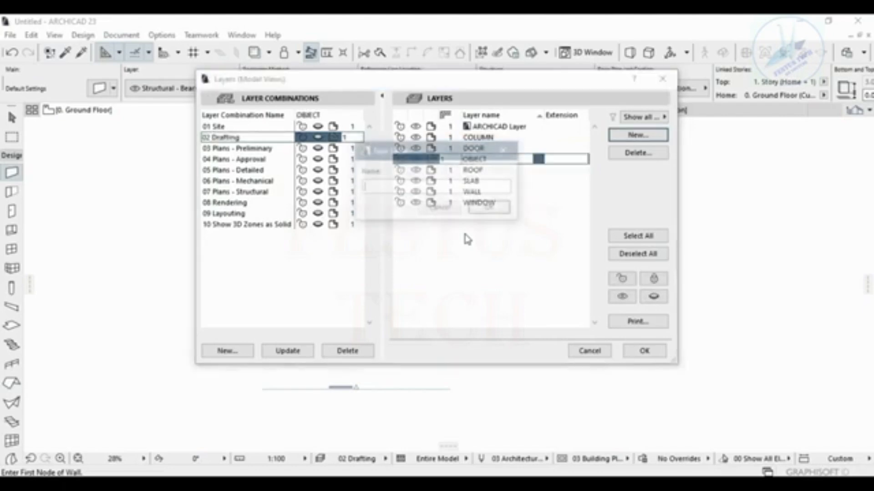
{"action": "type", "text": "DIME"}
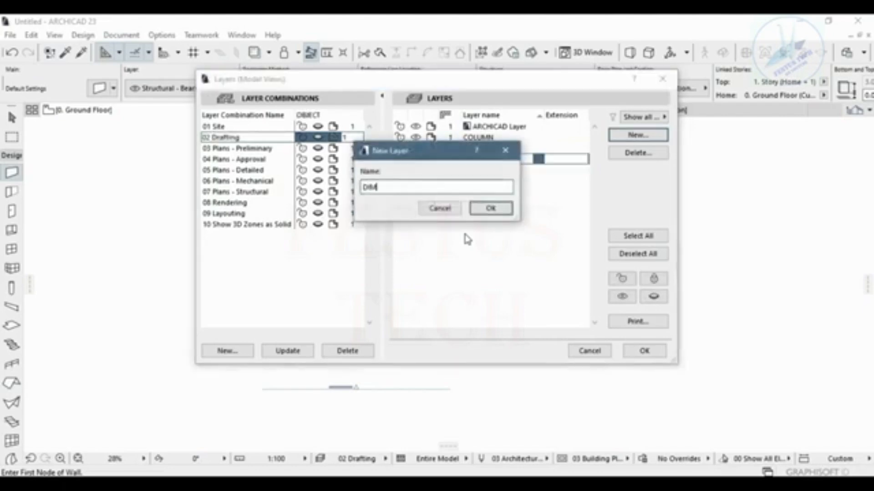
{"action": "type", "text": "NSION"}
{"action": "key", "text": "Return"}
{"action": "key", "text": "Return"}
{"action": "type", "text": "LI"}
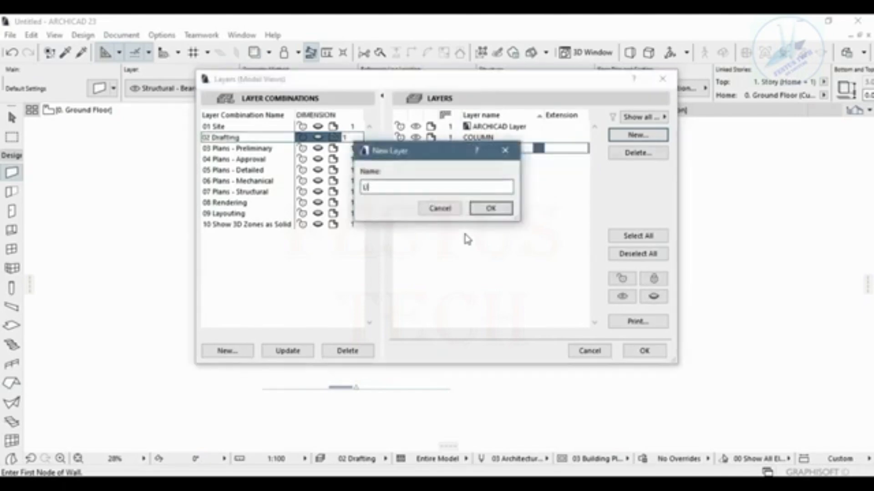
{"action": "type", "text": "NE"}
{"action": "key", "text": "Return"}
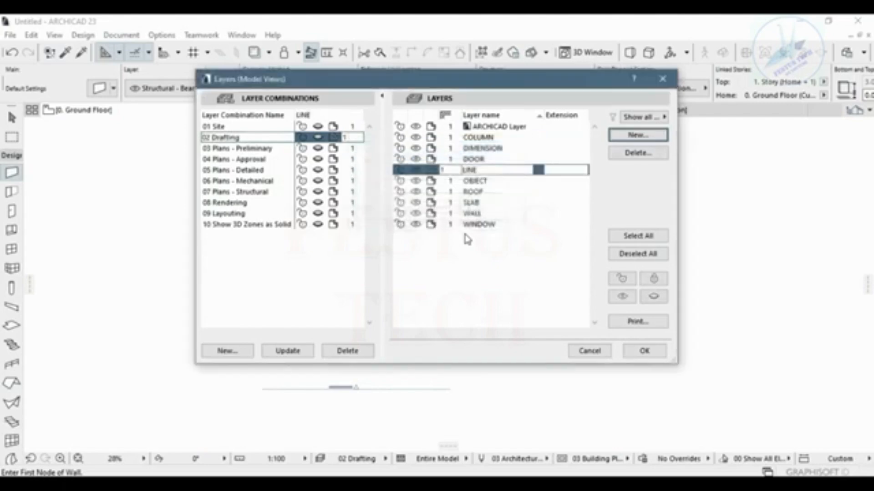
Create the layers ELEVATION and SECTION, and apply the layer settings
{"action": "key", "text": "Return"}
{"action": "type", "text": "ELE"}
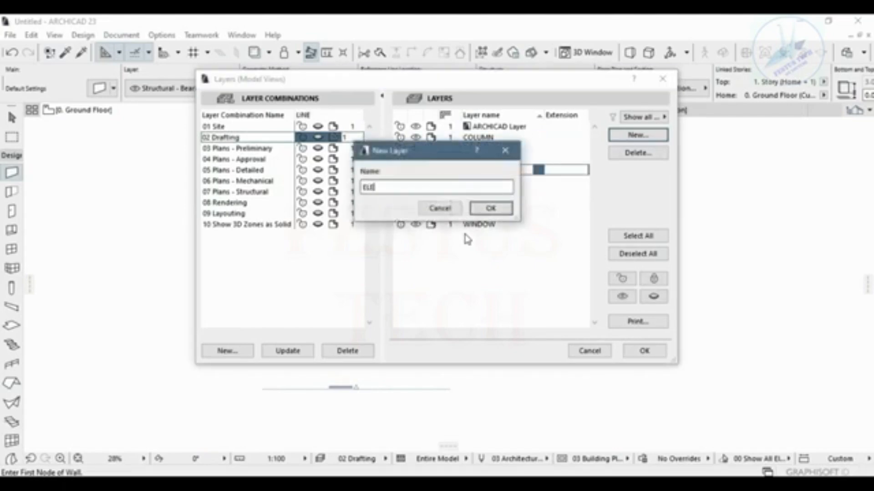
{"action": "type", "text": "VATION"}
{"action": "key", "text": "Return"}
{"action": "key", "text": "Return"}
{"action": "type", "text": "S"}
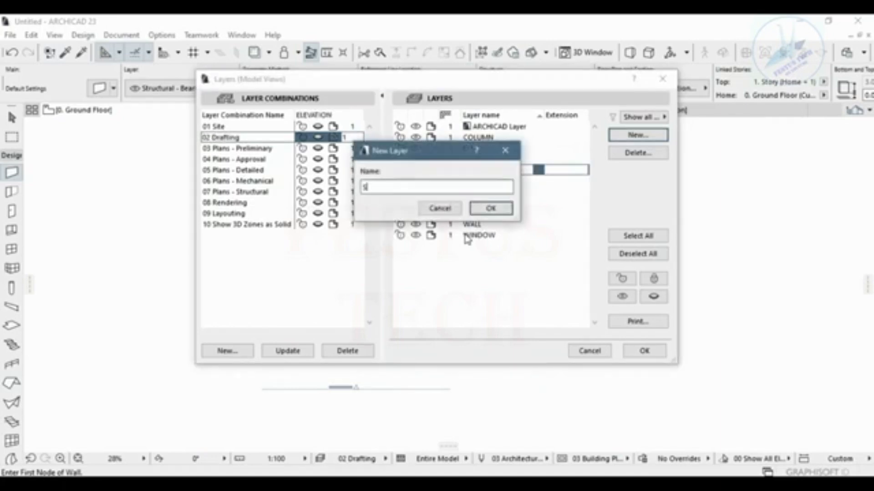
{"action": "type", "text": "ECTION"}
{"action": "key", "text": "Return"}
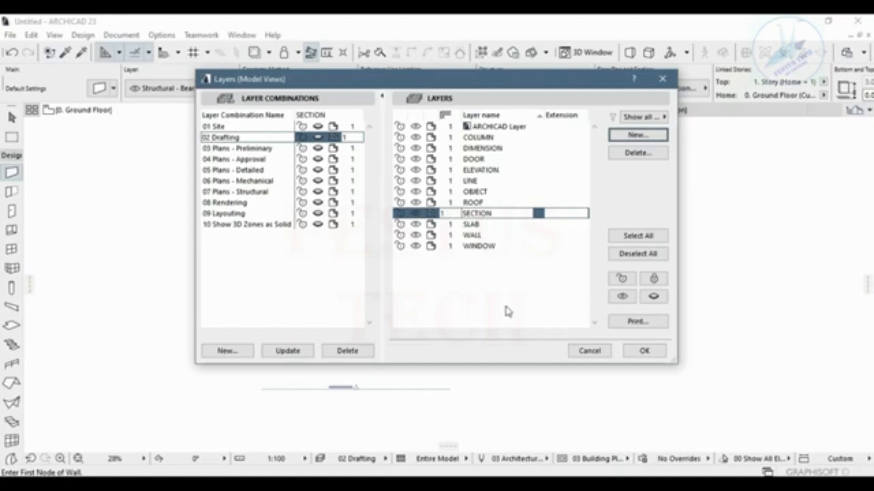
{"action": "left_click", "coordinate": [643, 354]}
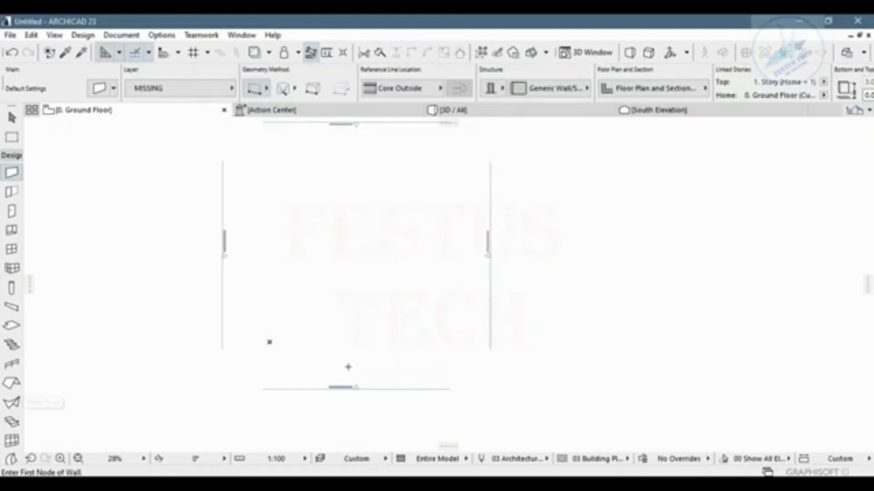
Examine the South Elevation and West Elevation markers around the ground floor plan
{"action": "scroll", "coordinate": [328, 399], "scroll_direction": "up", "scroll_amount": 1}
{"action": "scroll", "coordinate": [328, 399], "scroll_direction": "up", "scroll_amount": 6}
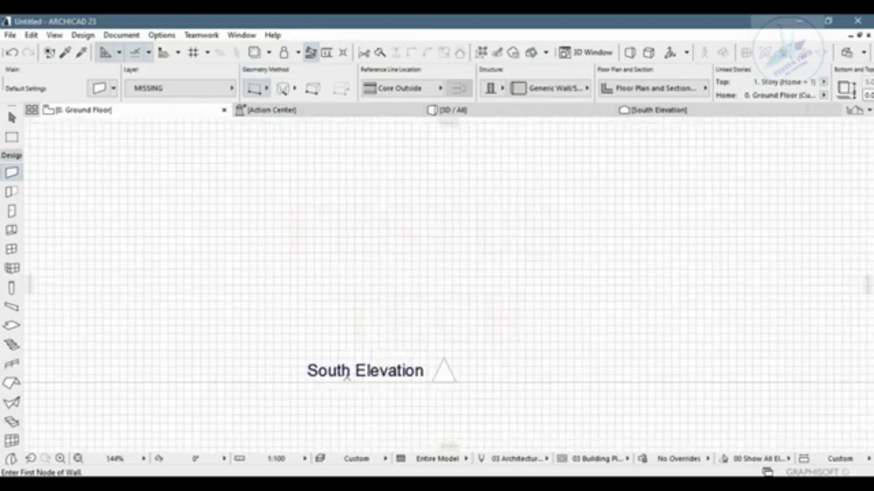
{"action": "scroll", "coordinate": [347, 375], "scroll_direction": "down", "scroll_amount": 7}
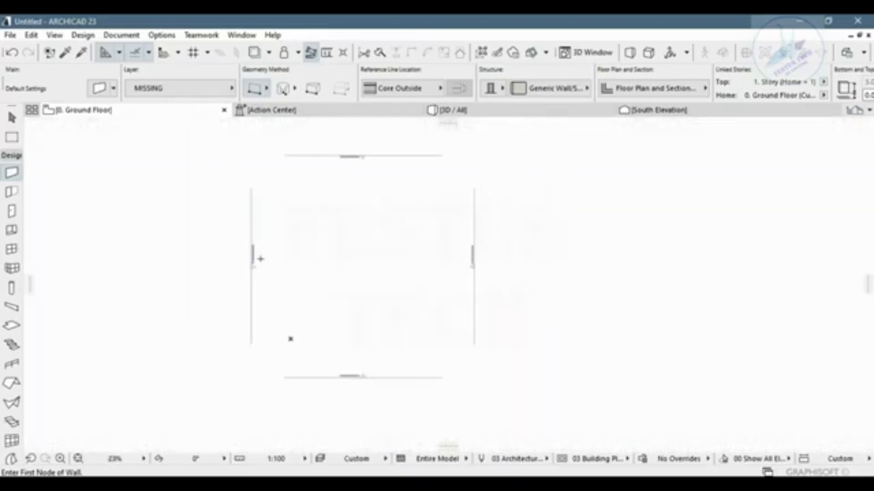
{"action": "scroll", "coordinate": [259, 257], "scroll_direction": "up", "scroll_amount": 6}
{"action": "scroll", "coordinate": [244, 256], "scroll_direction": "up", "scroll_amount": 2}
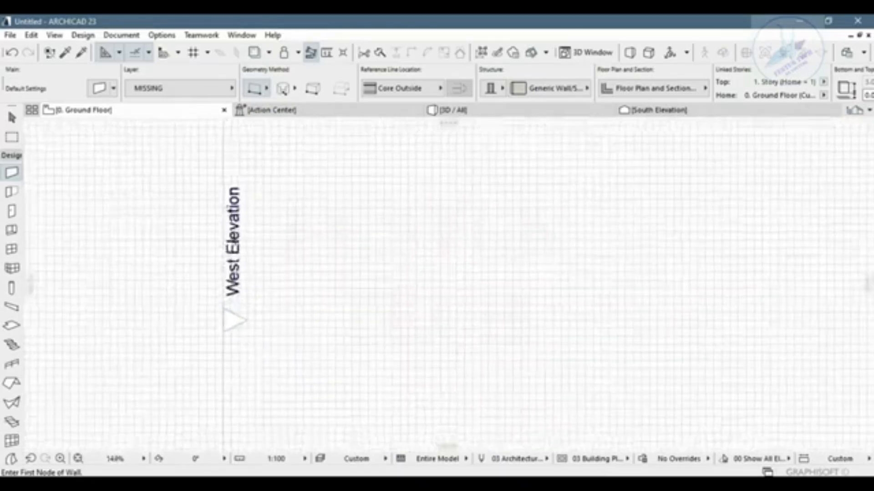
{"action": "scroll", "coordinate": [234, 245], "scroll_direction": "down", "scroll_amount": 6}
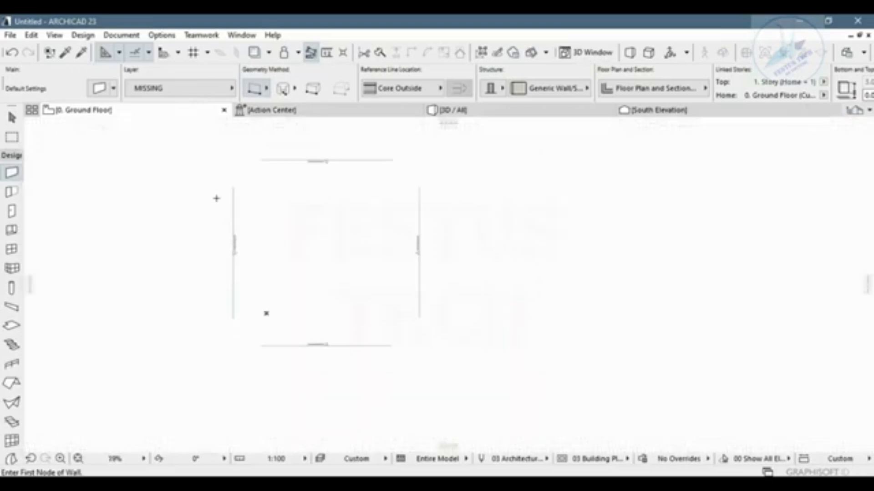
{"action": "scroll", "coordinate": [185, 190], "scroll_direction": "up", "scroll_amount": 2}
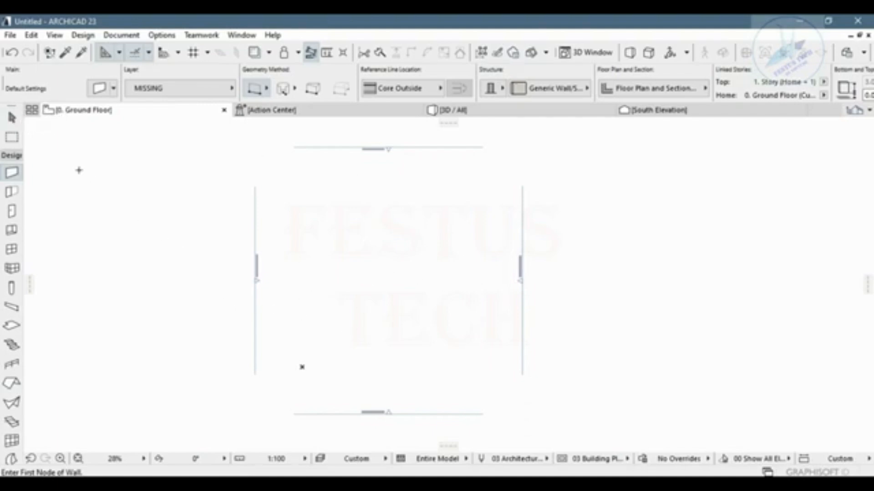
Move the West Elevation line farther outward from the plan, undo the move and deselect the line
{"action": "left_click", "coordinate": [12, 119]}
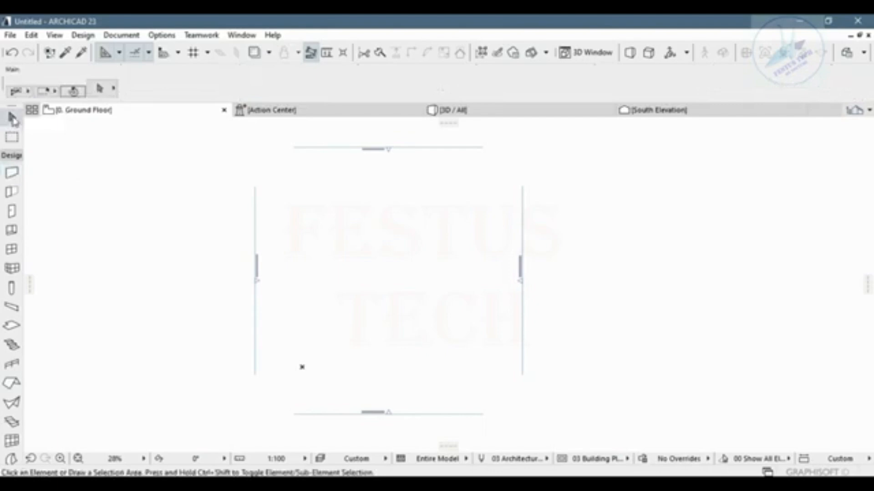
{"action": "left_click", "coordinate": [254, 305]}
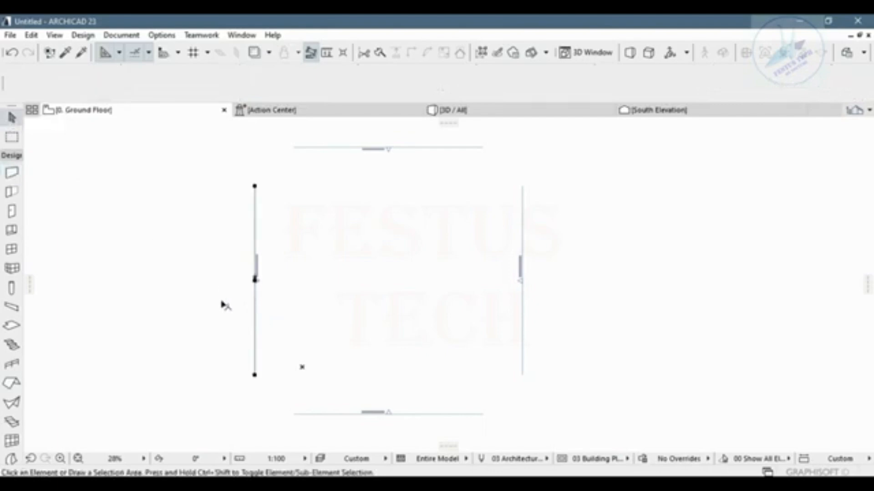
{"action": "left_click", "coordinate": [256, 304]}
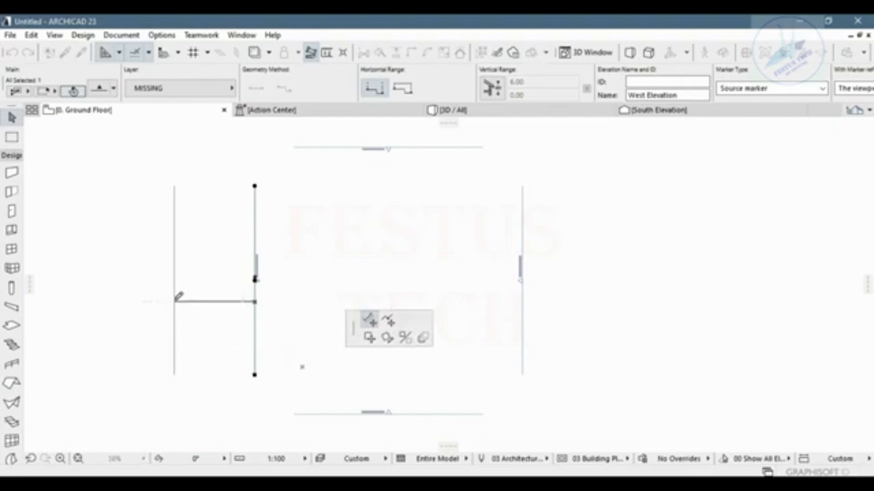
{"action": "left_click", "coordinate": [176, 298]}
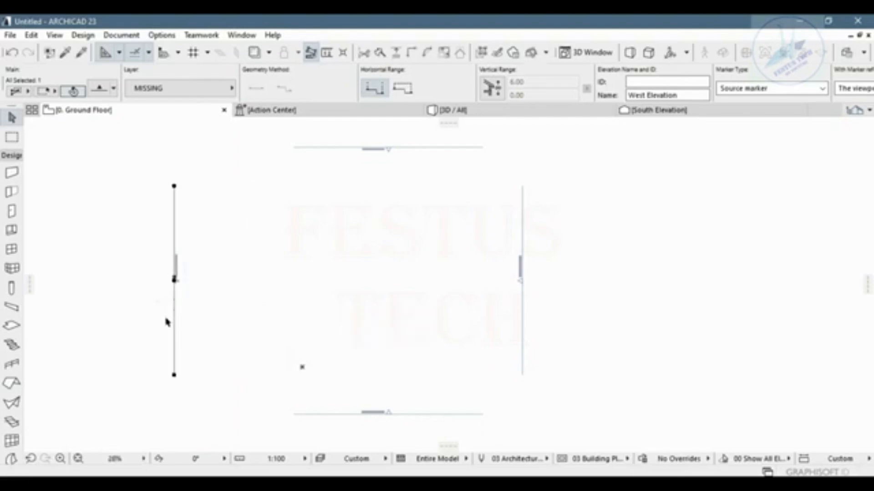
{"action": "key", "text": "ctrl+z"}
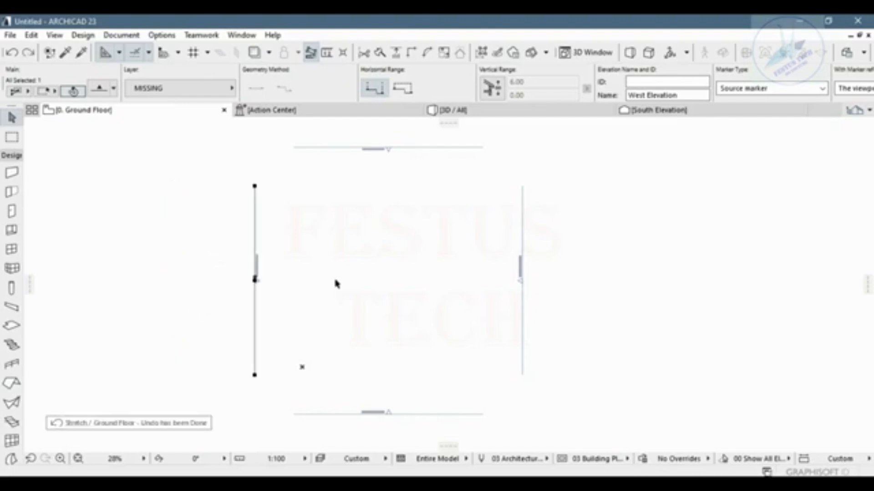
{"action": "key", "text": "Escape"}
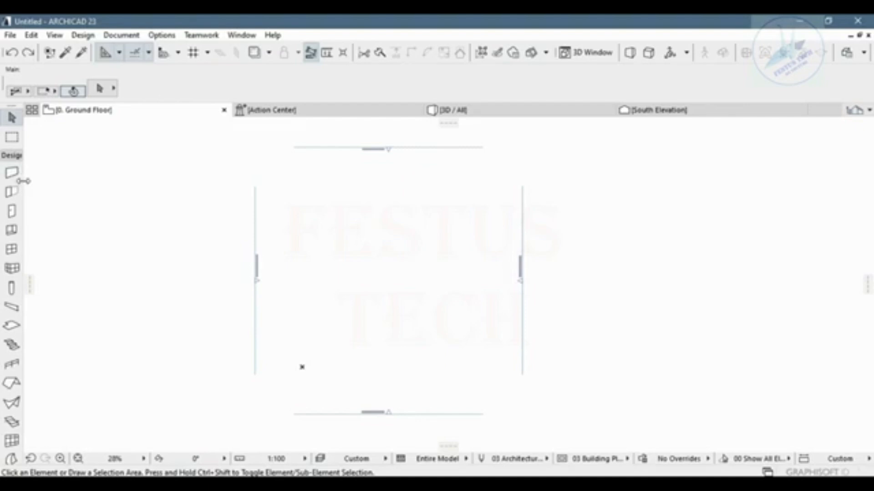
Widen the toolbox to show the tool names, and look through its tools and the project navigator
{"action": "left_click_drag", "start_coordinate": [23, 181], "coordinate": [87, 197]}
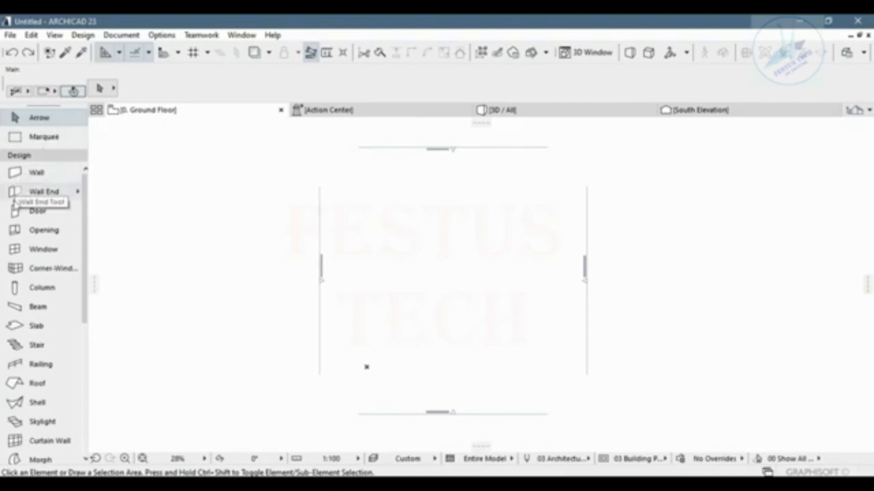
{"action": "left_click_drag", "start_coordinate": [89, 193], "coordinate": [25, 198]}
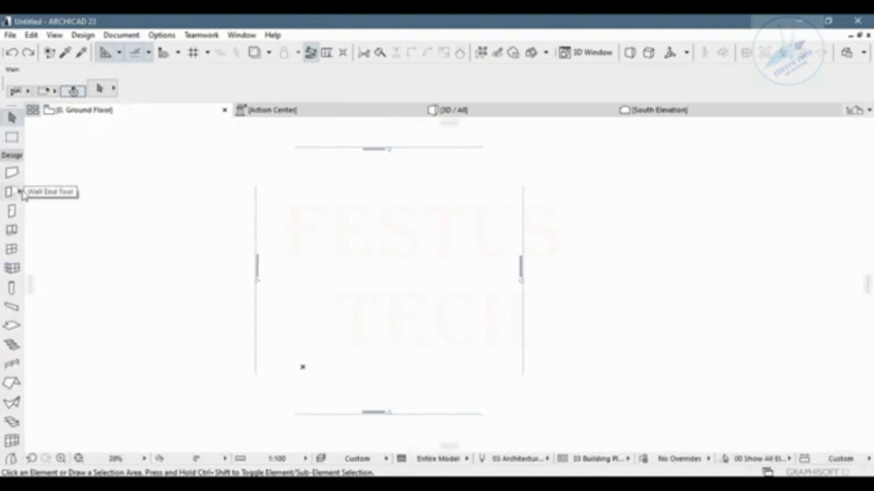
{"action": "left_click_drag", "start_coordinate": [25, 195], "coordinate": [102, 196]}
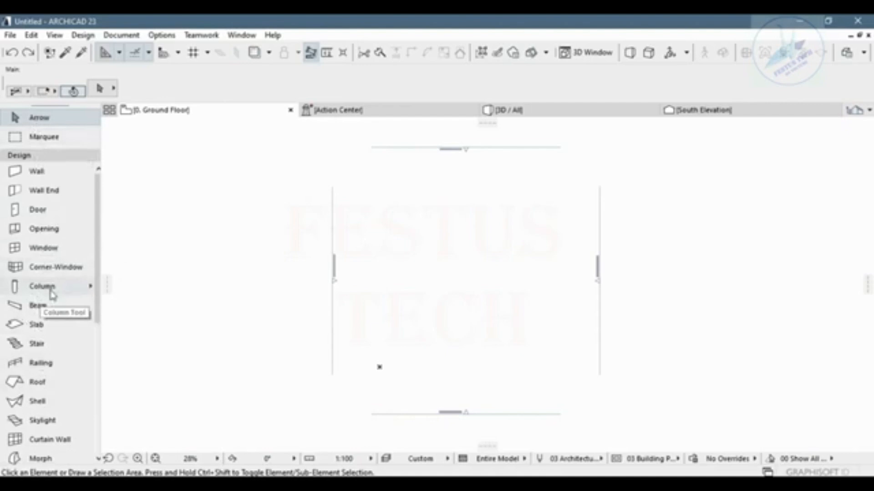
{"action": "scroll", "coordinate": [52, 296], "scroll_direction": "down", "scroll_amount": 1}
{"action": "scroll", "coordinate": [51, 298], "scroll_direction": "down", "scroll_amount": 6}
{"action": "scroll", "coordinate": [51, 298], "scroll_direction": "up", "scroll_amount": 7}
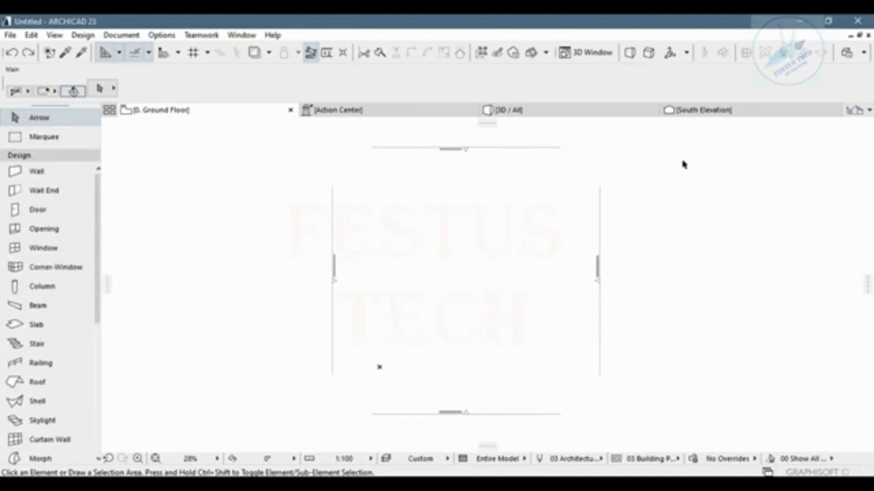
{"action": "left_click", "coordinate": [854, 110]}
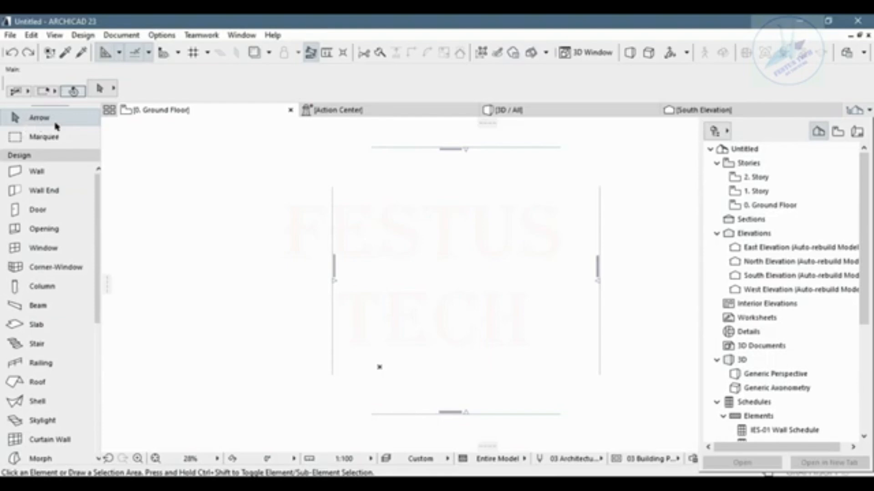
{"action": "left_click", "coordinate": [82, 118]}
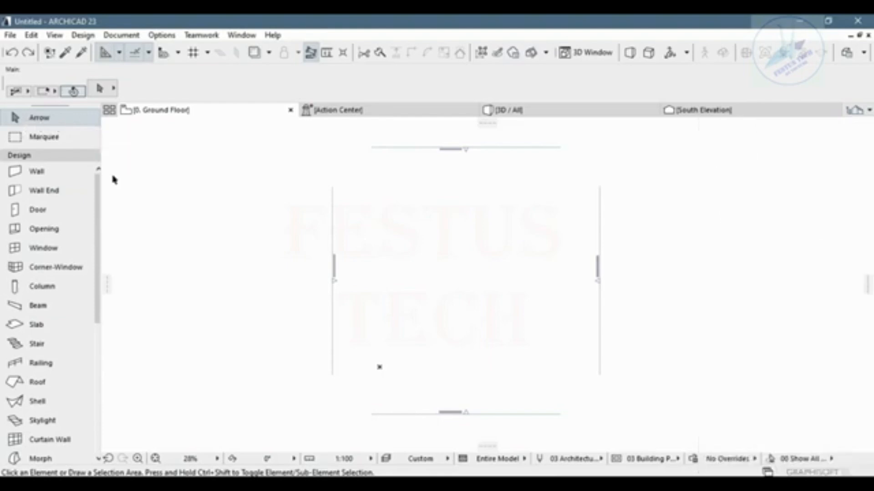
Undock and close the toolbox, and restore it by applying the Standard Profile 23 work environment
{"action": "left_click_drag", "start_coordinate": [49, 105], "coordinate": [91, 155]}
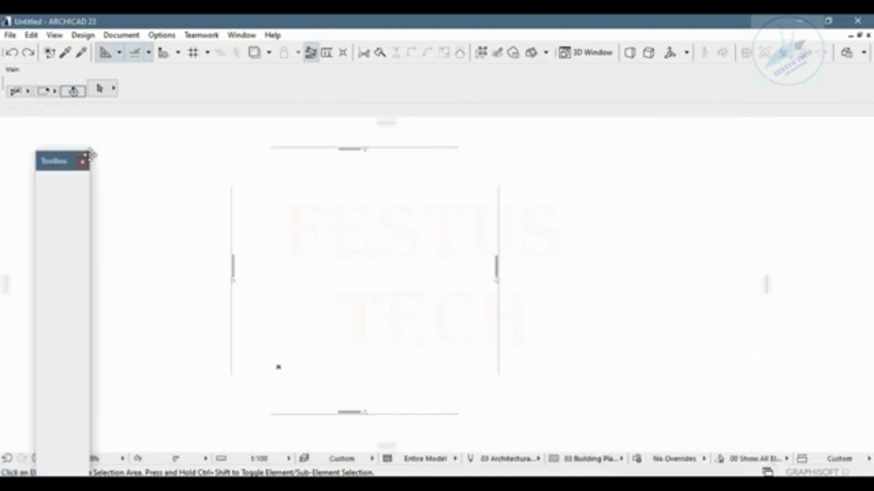
{"action": "left_click", "coordinate": [82, 161]}
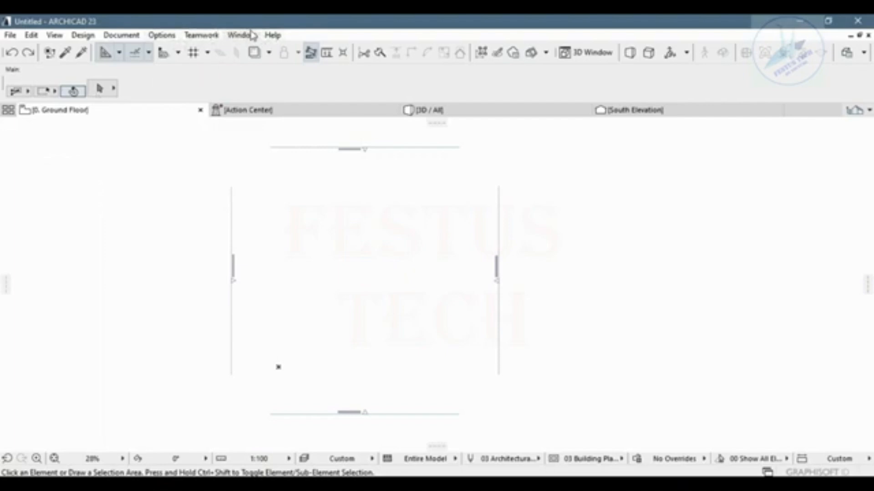
{"action": "left_click", "coordinate": [161, 36]}
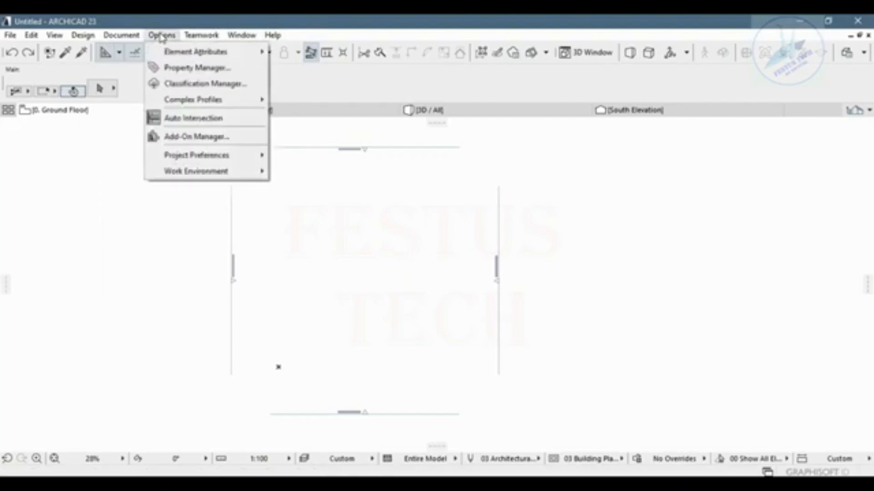
{"action": "mouse_move", "coordinate": [214, 172]}
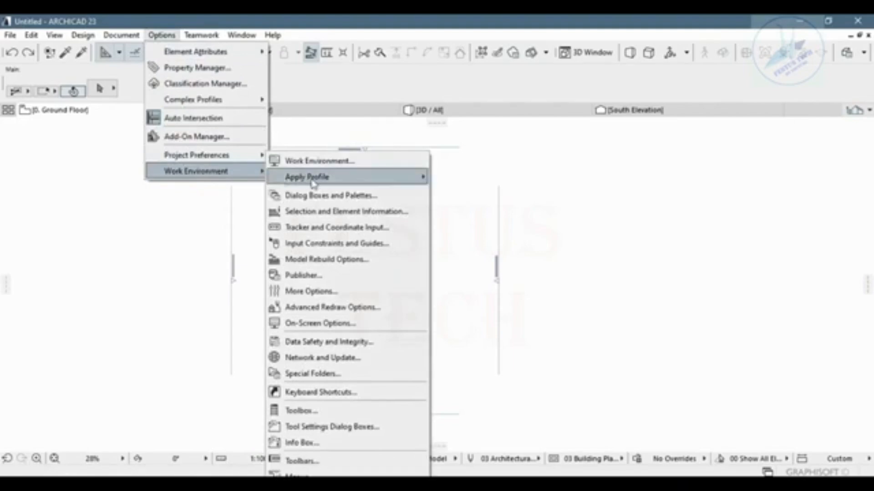
{"action": "mouse_move", "coordinate": [313, 182]}
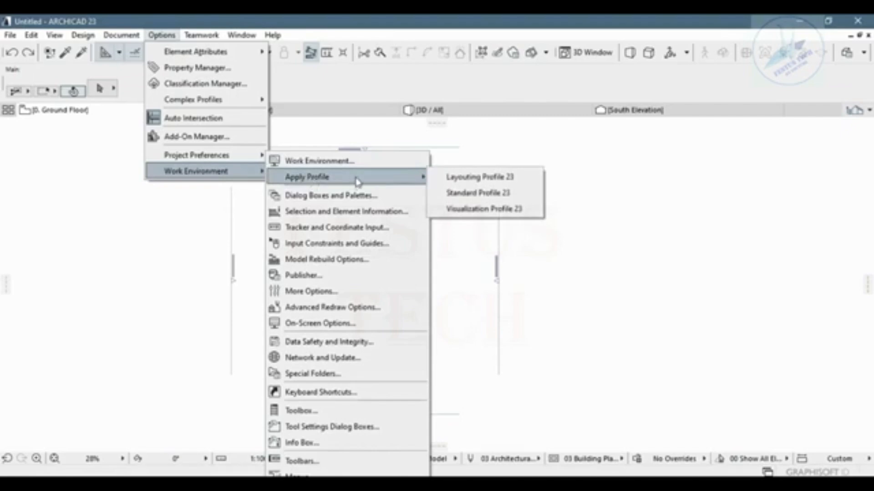
{"action": "left_click", "coordinate": [467, 195]}
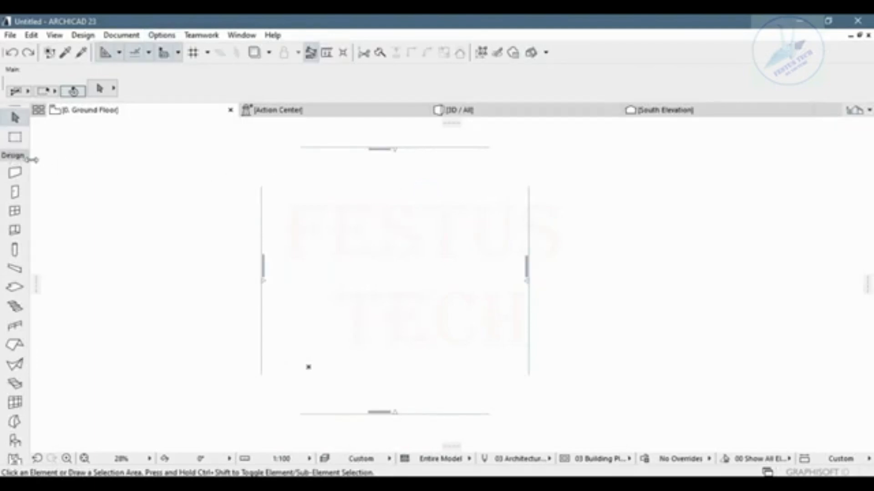
Widen the toolbox to show the tool names, and look through the available work environment profiles
{"action": "left_click_drag", "start_coordinate": [30, 164], "coordinate": [81, 169]}
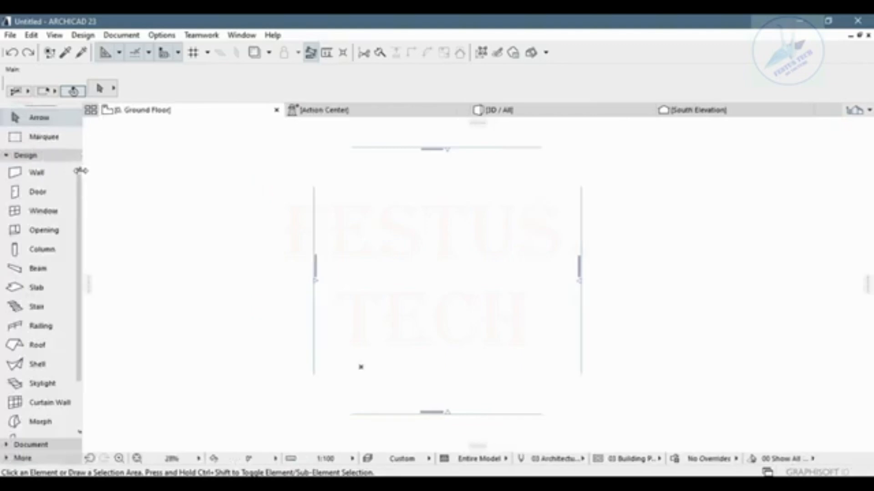
{"action": "left_click", "coordinate": [871, 115]}
{"action": "left_click", "coordinate": [160, 36]}
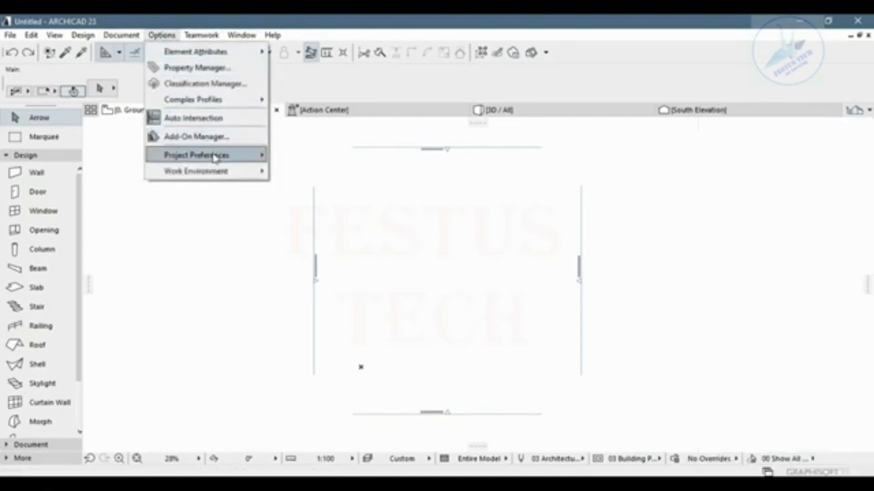
{"action": "mouse_move", "coordinate": [214, 157]}
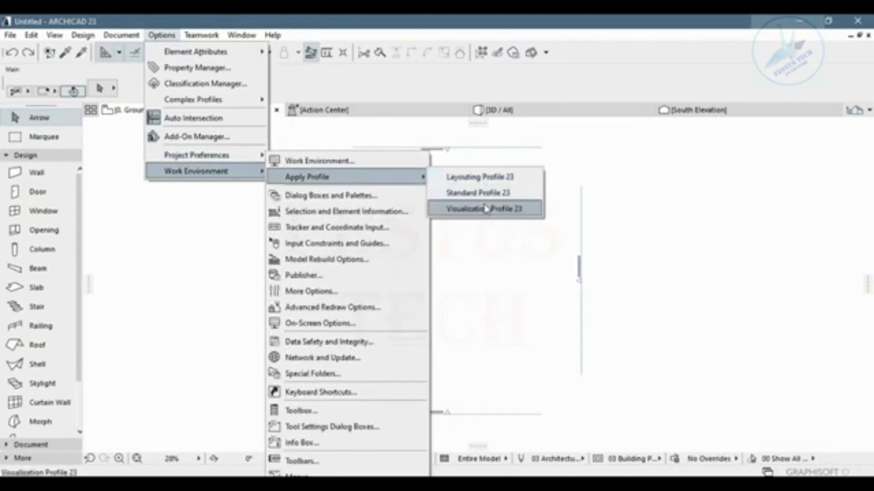
{"action": "left_click", "coordinate": [478, 218]}
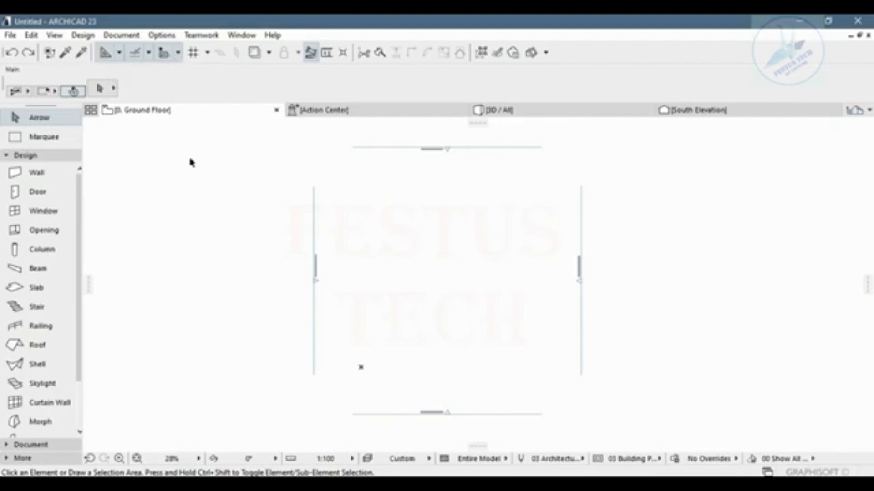
Activate the Wall tool and look through the coordinate tracker options
{"action": "left_click", "coordinate": [164, 56]}
{"action": "left_click", "coordinate": [192, 209]}
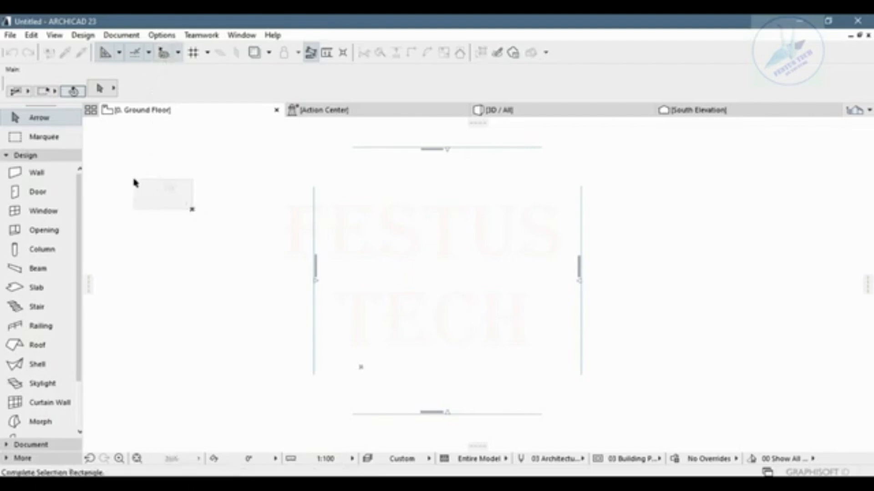
{"action": "left_click", "coordinate": [136, 201]}
{"action": "left_click", "coordinate": [35, 173]}
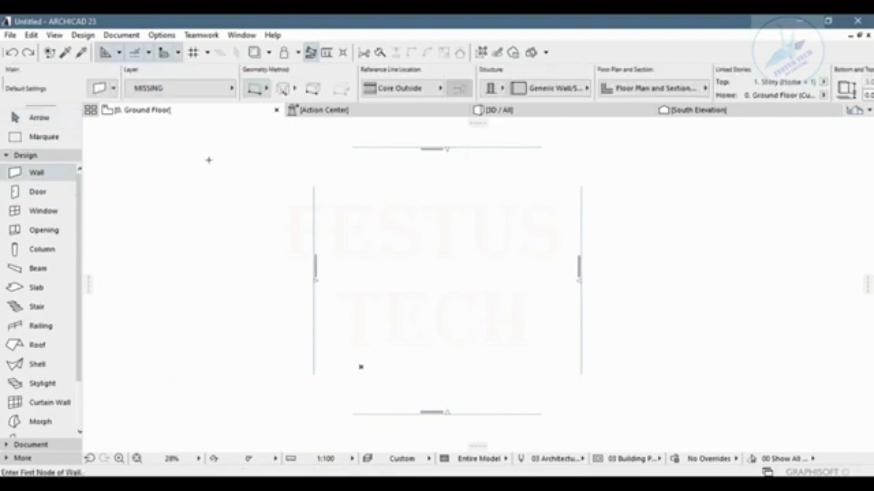
{"action": "left_click", "coordinate": [178, 53]}
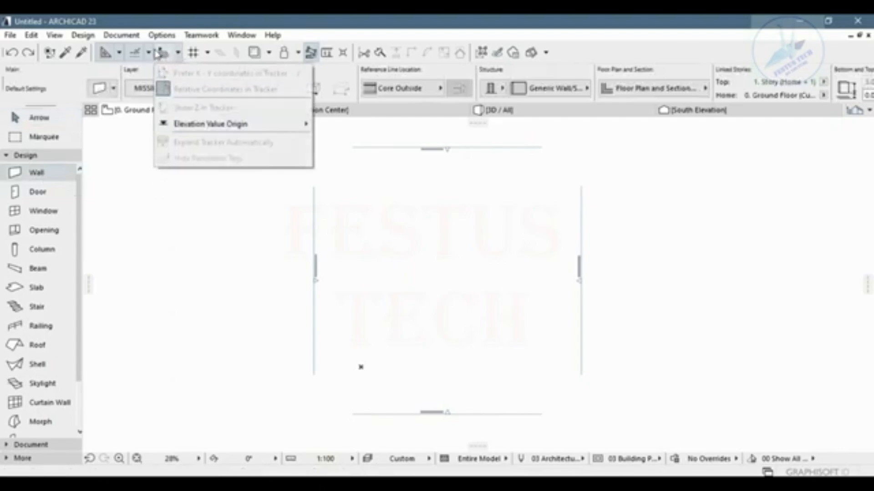
{"action": "left_click", "coordinate": [157, 54]}
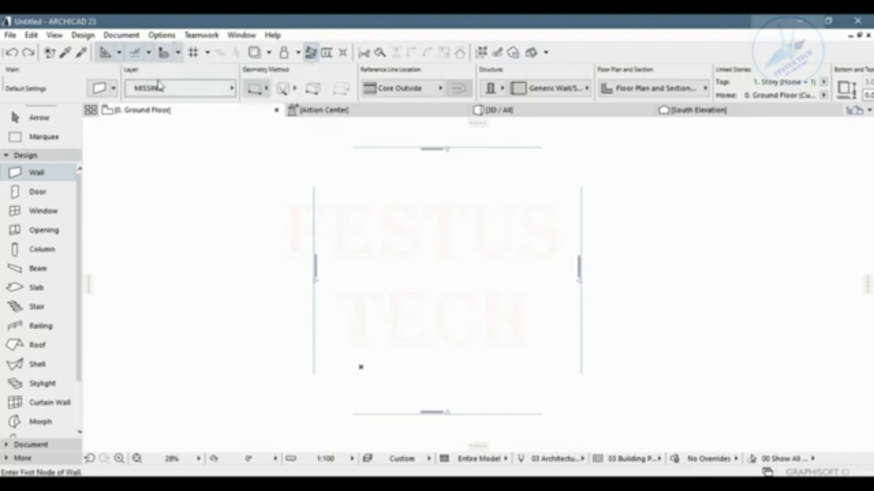
Look through the Project Preferences and Work Environment option lists
{"action": "left_click", "coordinate": [164, 36]}
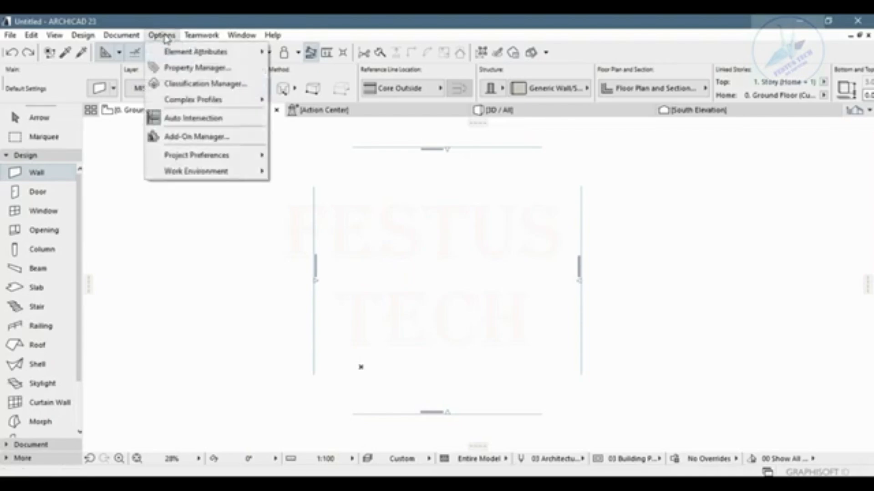
{"action": "mouse_move", "coordinate": [173, 156]}
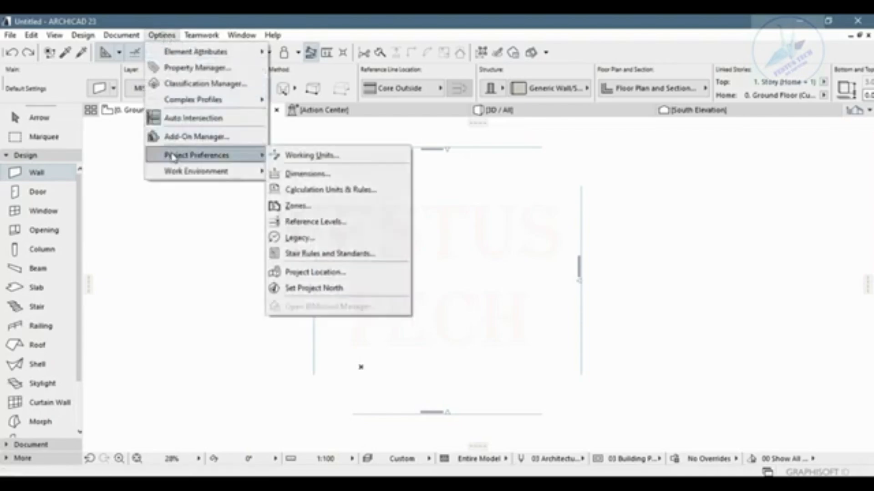
{"action": "mouse_move", "coordinate": [185, 171]}
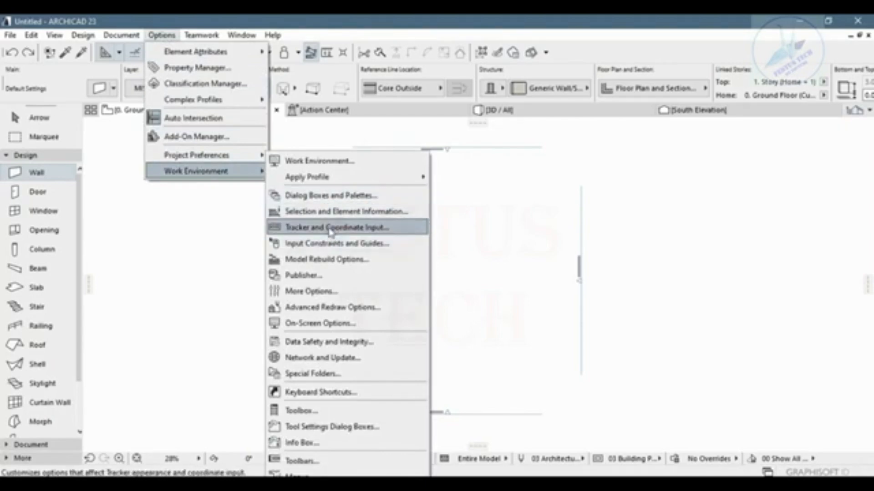
{"action": "left_click", "coordinate": [113, 139]}
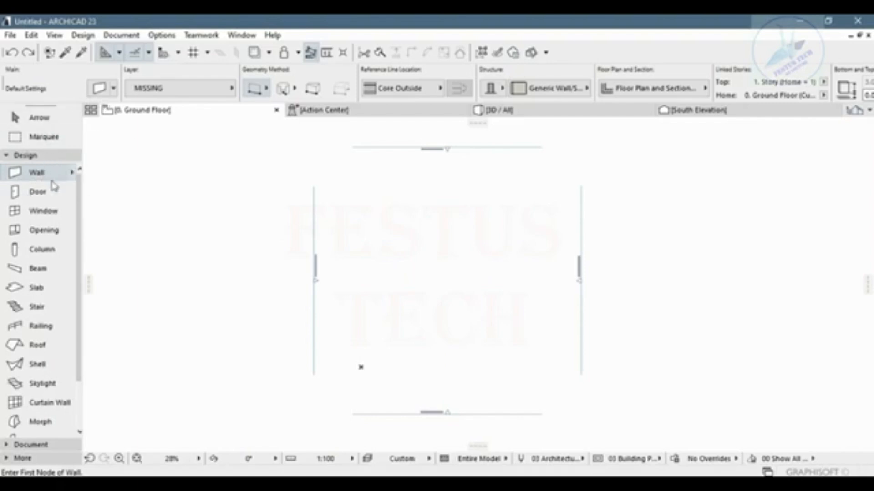
Assign the WALL layer to the Wall tool in its default settings
{"action": "left_click", "coordinate": [369, 211]}
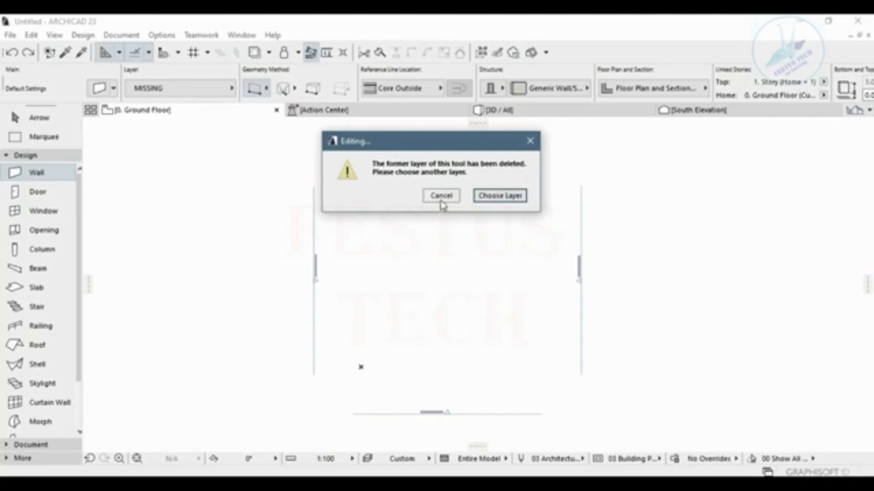
{"action": "left_click", "coordinate": [500, 198]}
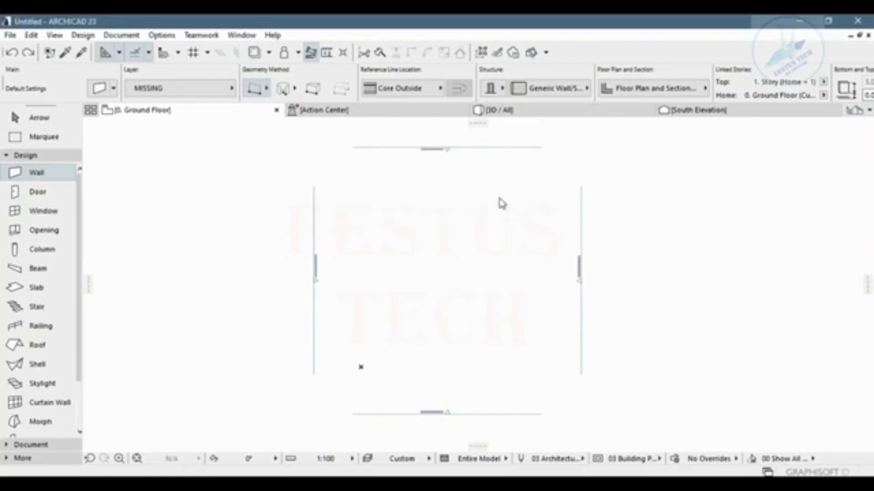
{"action": "key", "text": "ctrl+t"}
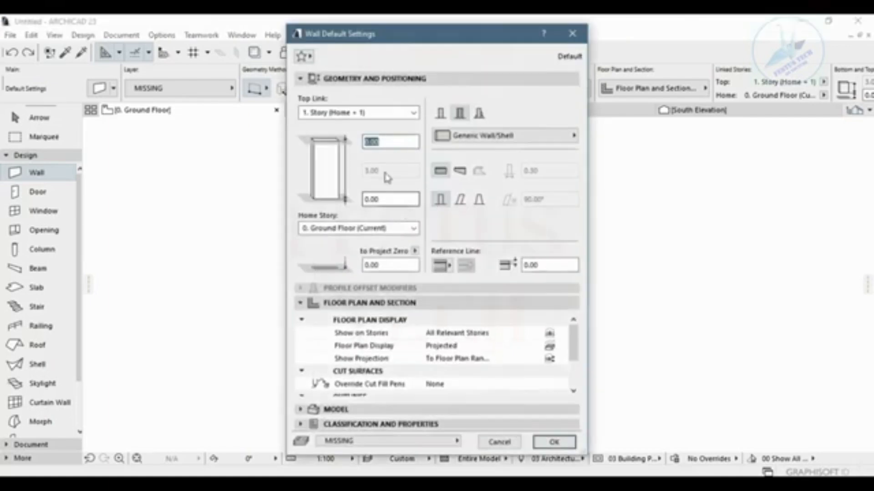
{"action": "left_click", "coordinate": [374, 442]}
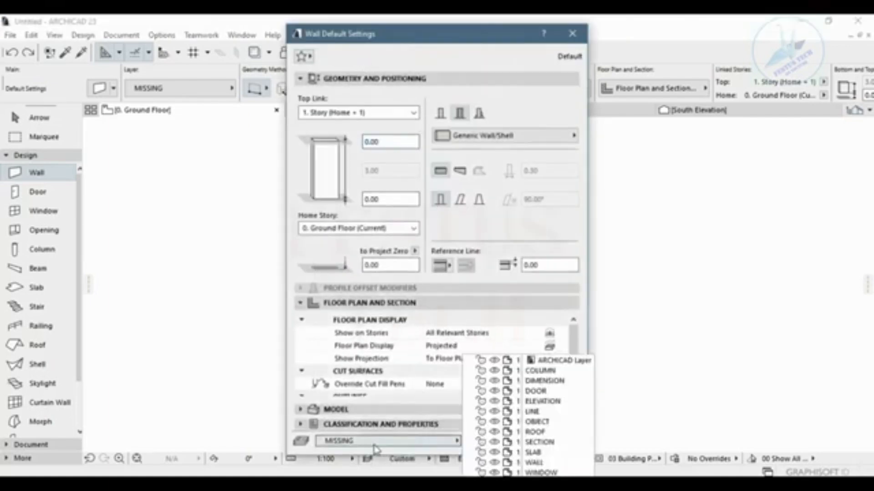
{"action": "left_click", "coordinate": [457, 442]}
{"action": "left_click", "coordinate": [457, 442]}
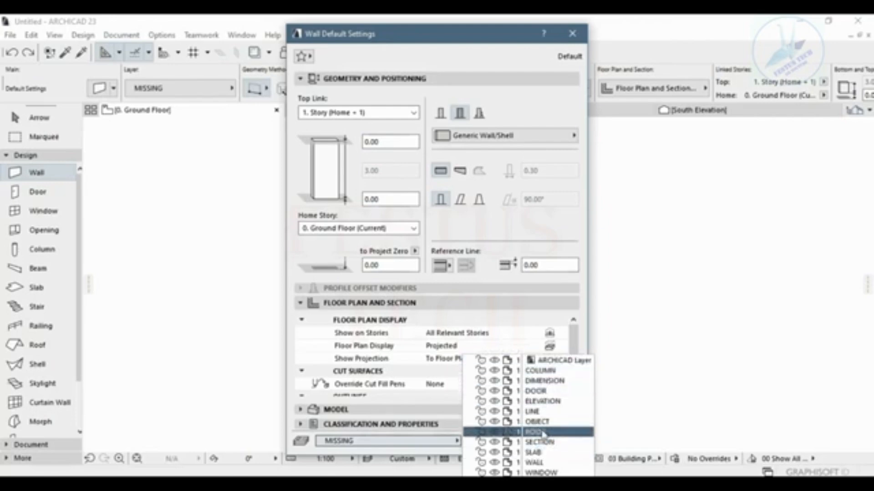
{"action": "left_click", "coordinate": [535, 462]}
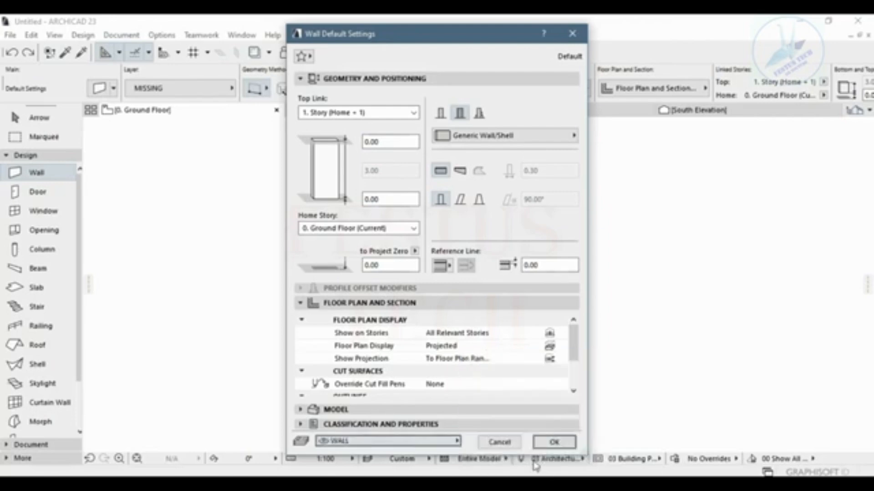
{"action": "left_click", "coordinate": [346, 442]}
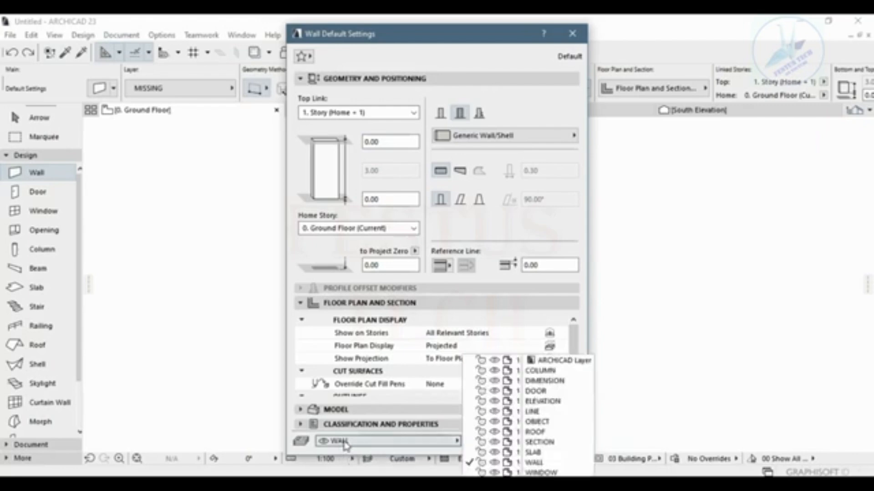
{"action": "left_click", "coordinate": [346, 442]}
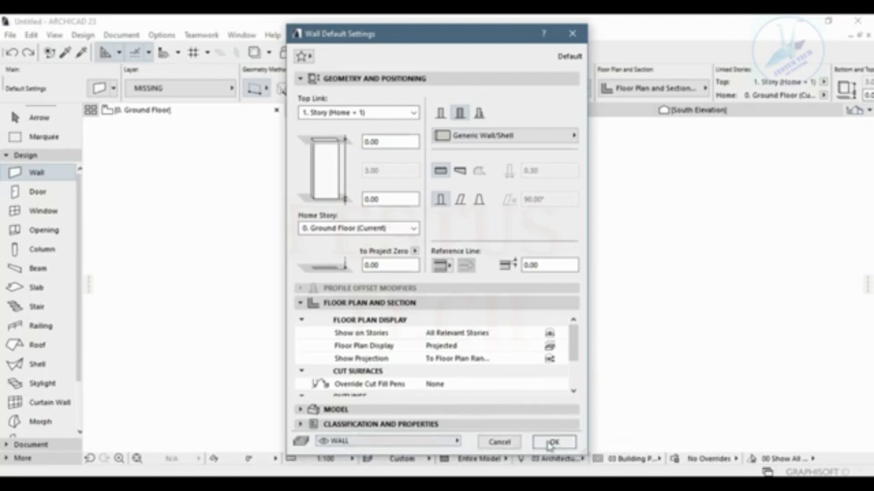
{"action": "left_click", "coordinate": [553, 440]}
Draw a horizontal trial wall outside the West Elevation line on the ground floor plan, and delete it
{"action": "left_click", "coordinate": [370, 211]}
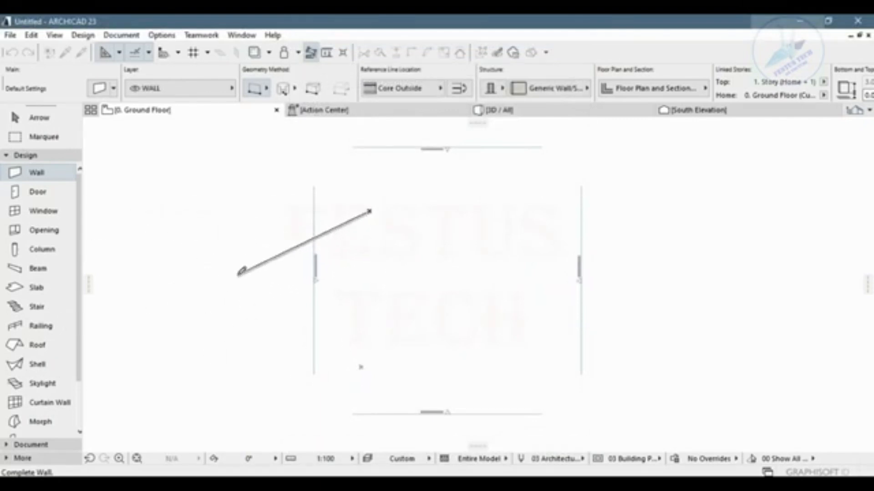
{"action": "key", "text": "Escape"}
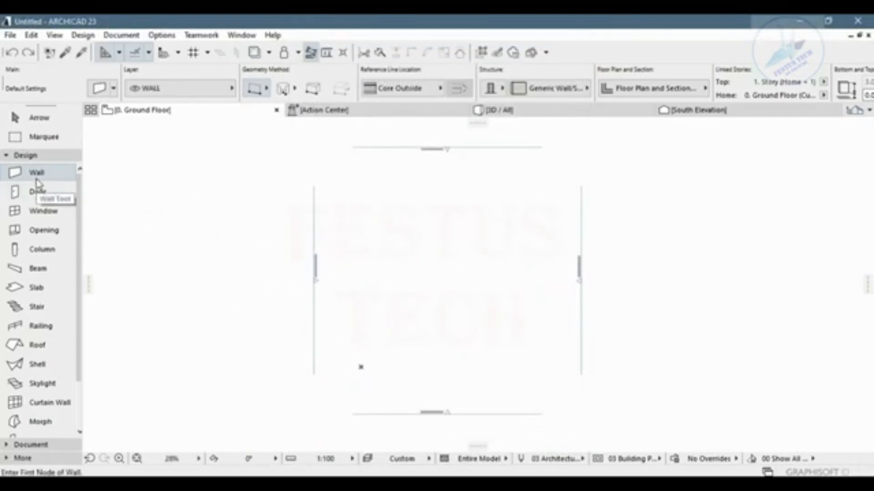
{"action": "left_click", "coordinate": [139, 186]}
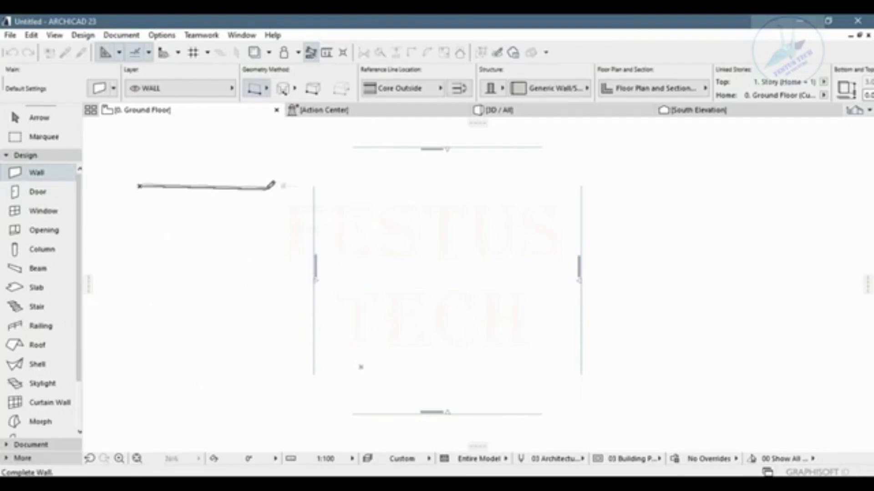
{"action": "left_click", "coordinate": [283, 181]}
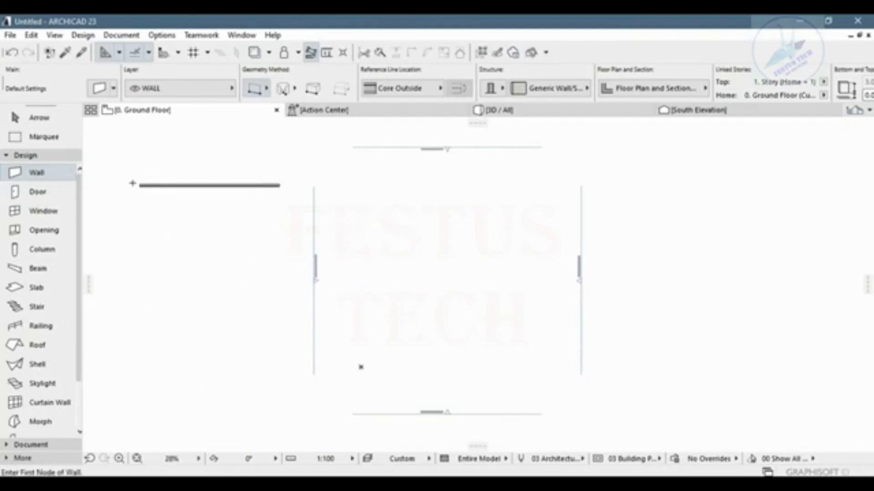
{"action": "scroll", "coordinate": [132, 184], "scroll_direction": "up", "scroll_amount": 2}
{"action": "scroll", "coordinate": [132, 184], "scroll_direction": "up", "scroll_amount": 3}
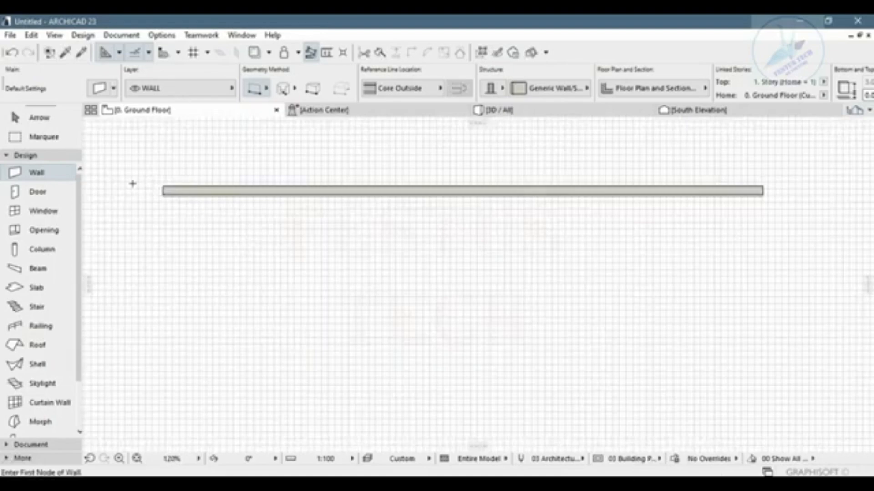
{"action": "scroll", "coordinate": [132, 184], "scroll_direction": "down", "scroll_amount": 4}
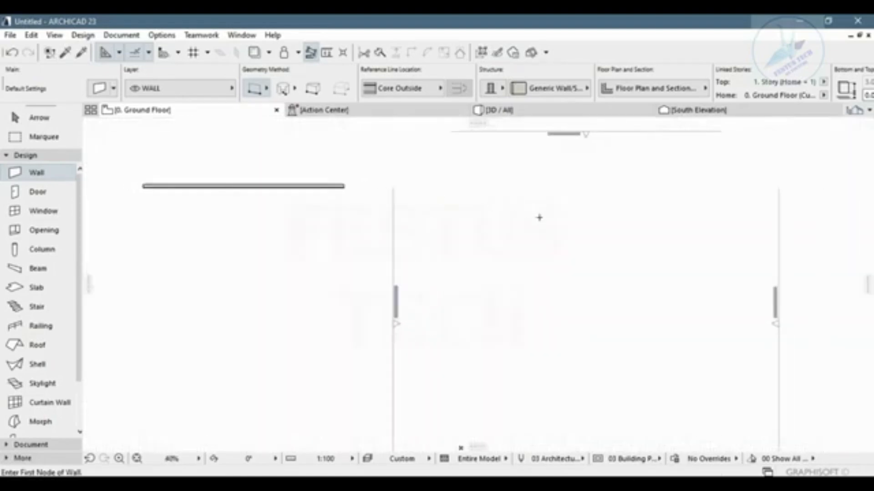
{"action": "scroll", "coordinate": [522, 275], "scroll_direction": "down", "scroll_amount": 1}
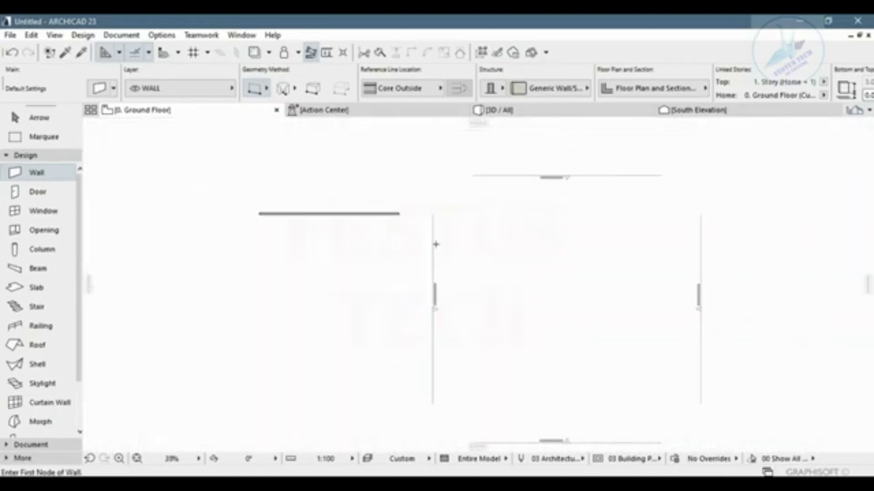
{"action": "right_click", "coordinate": [356, 215]}
{"action": "left_click", "coordinate": [396, 275]}
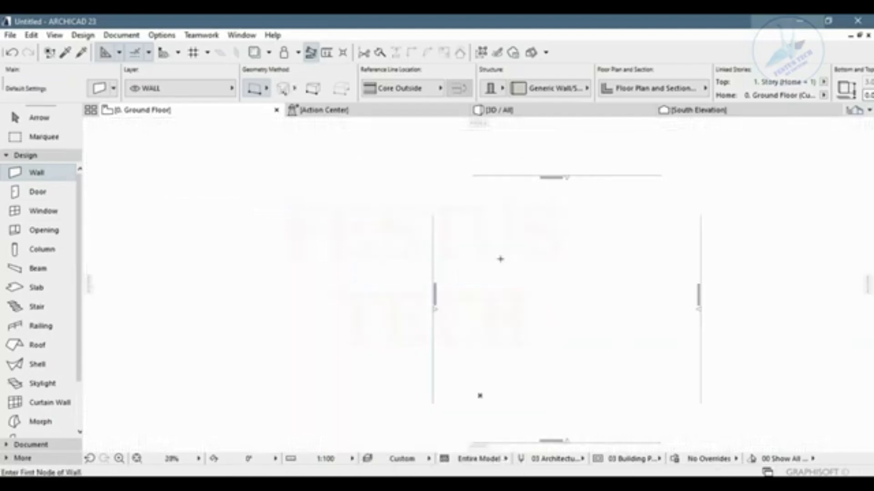
Draw a short horizontal wall between the West and East Elevation lines, and delete it
{"action": "scroll", "coordinate": [740, 322], "scroll_direction": "up", "scroll_amount": 2}
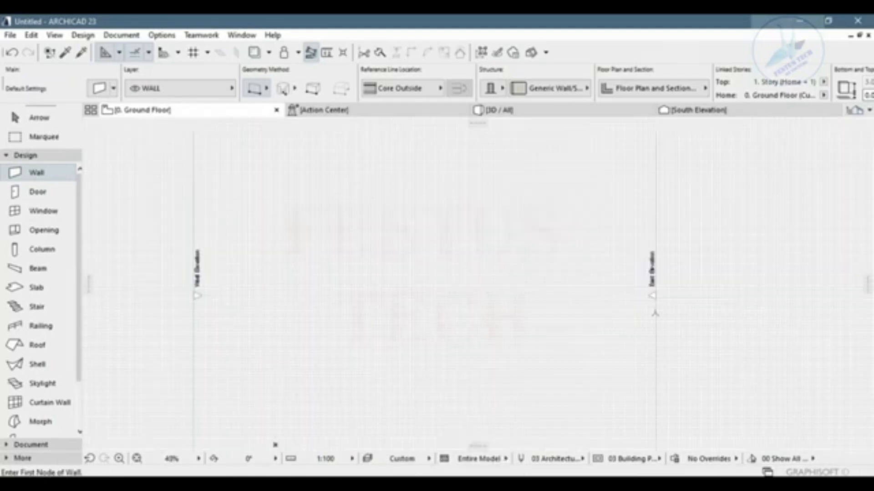
{"action": "scroll", "coordinate": [654, 313], "scroll_direction": "down", "scroll_amount": 1}
{"action": "scroll", "coordinate": [518, 321], "scroll_direction": "up", "scroll_amount": 2}
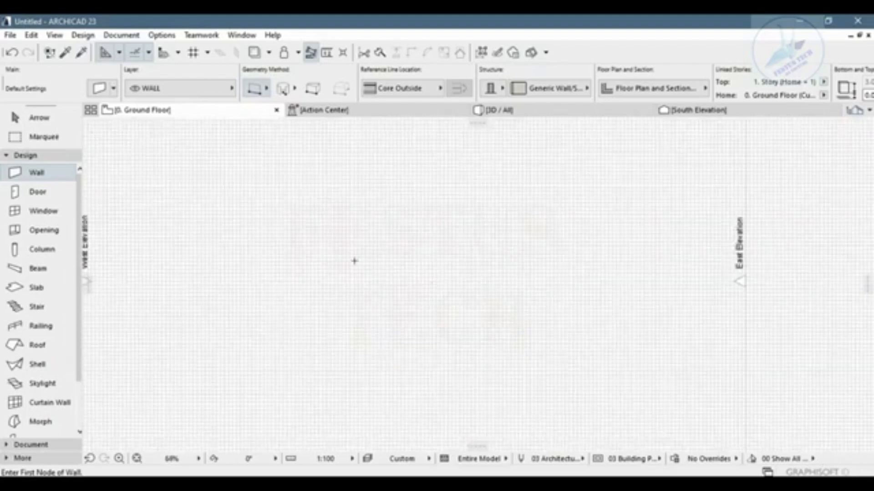
{"action": "left_click", "coordinate": [221, 242]}
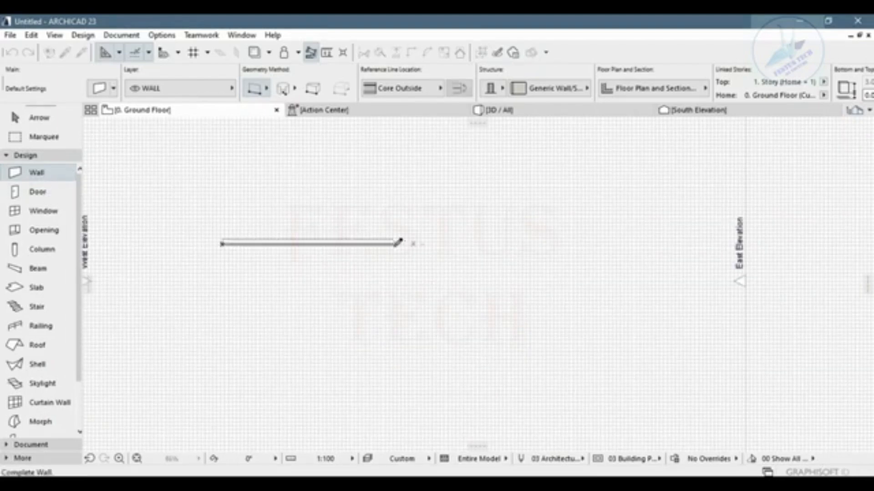
{"action": "left_click", "coordinate": [402, 242]}
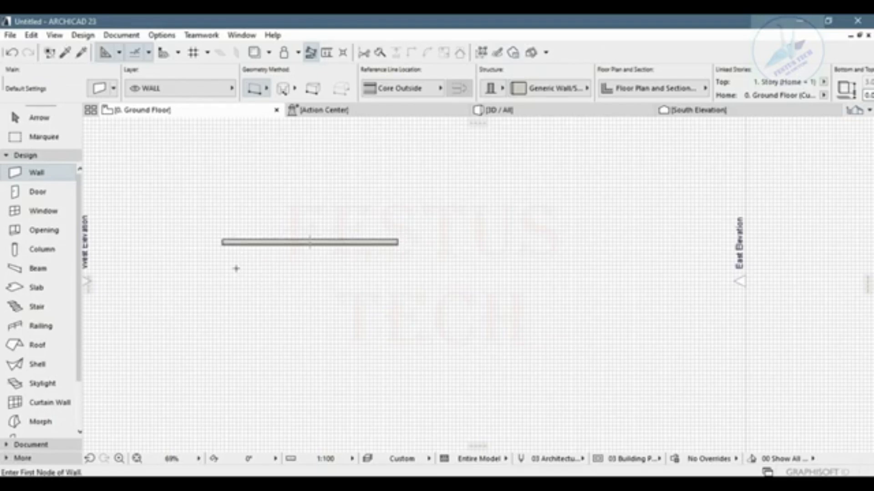
{"action": "right_click", "coordinate": [273, 242]}
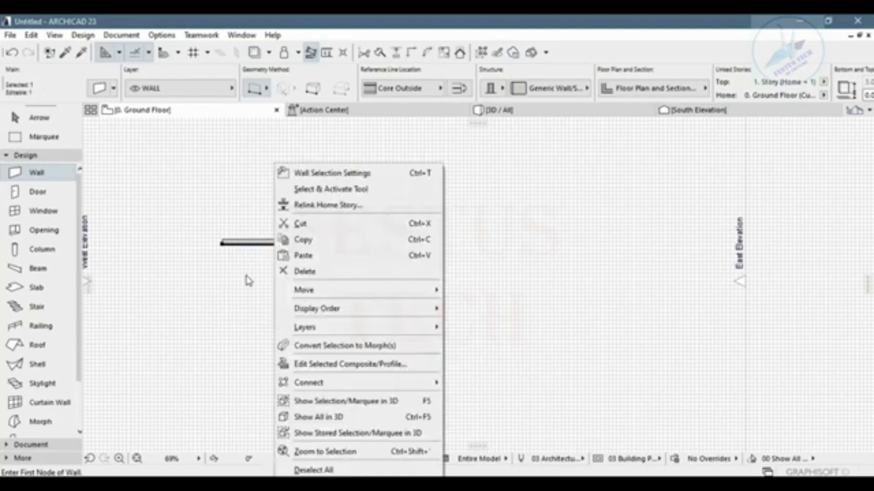
{"action": "left_click", "coordinate": [303, 272]}
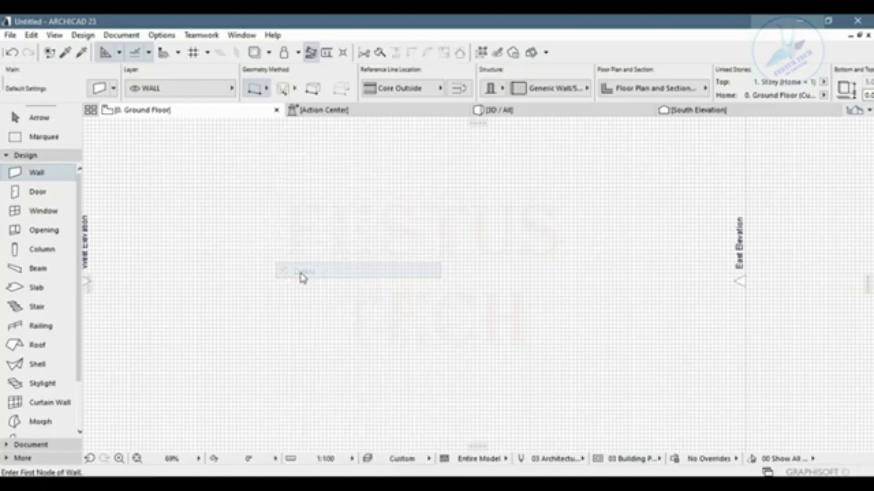
{"action": "double_click", "coordinate": [37, 173]}
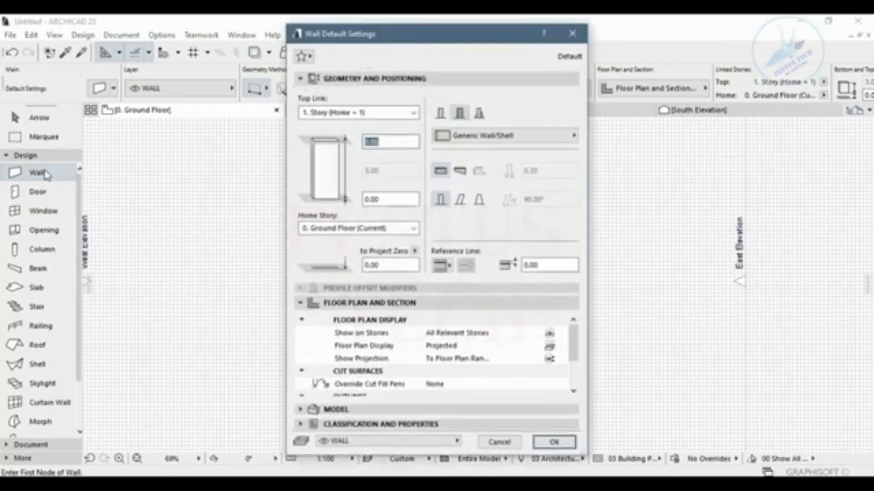
{"action": "left_click", "coordinate": [572, 34]}
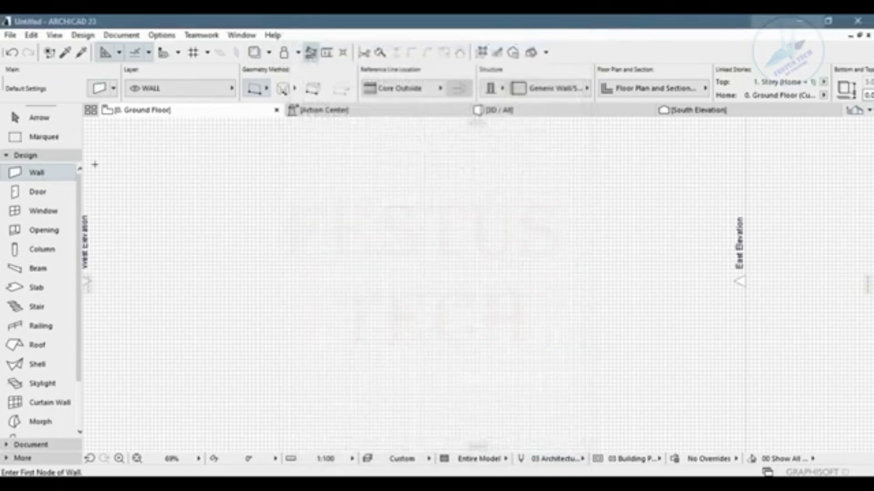
{"action": "left_click", "coordinate": [146, 180]}
{"action": "key", "text": "Escape"}
Set the top link to Not Linked in the Wall tool's default settings and check the height and base offset values
{"action": "left_click", "coordinate": [107, 93]}
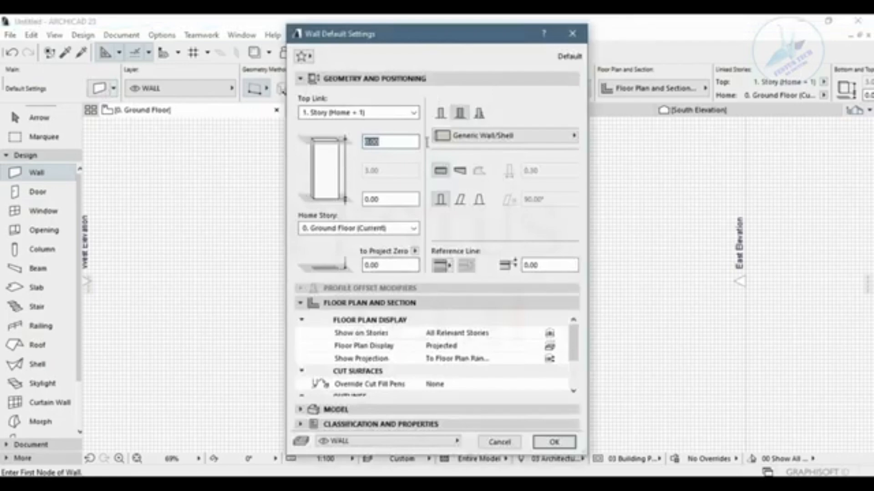
{"action": "left_click", "coordinate": [373, 117]}
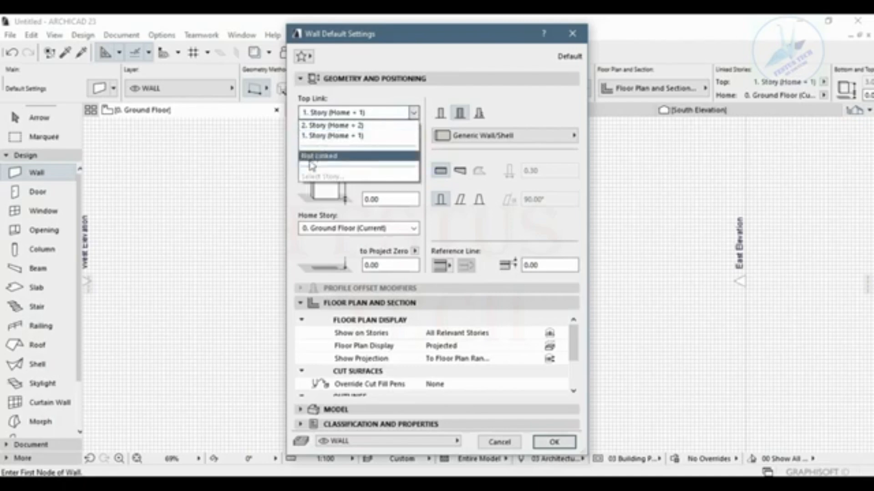
{"action": "left_click", "coordinate": [311, 156]}
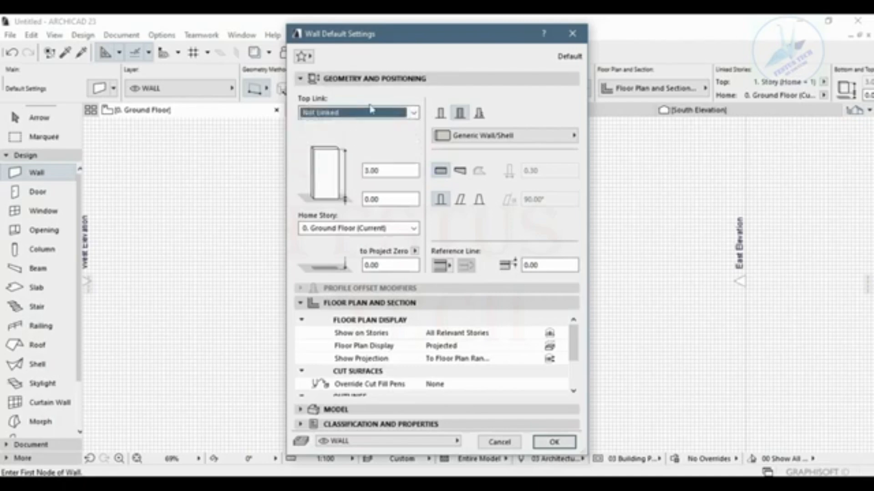
{"action": "left_click", "coordinate": [412, 113]}
{"action": "left_click", "coordinate": [412, 112]}
{"action": "left_click_drag", "start_coordinate": [396, 168], "coordinate": [352, 169]}
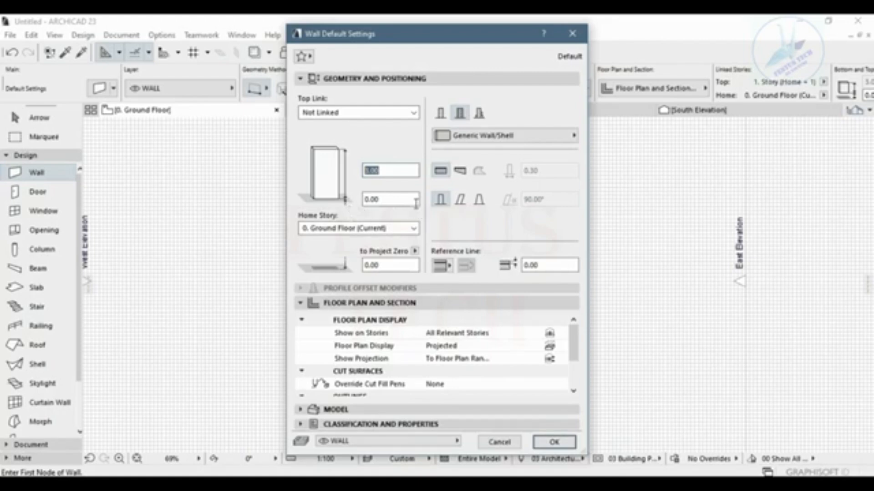
{"action": "double_click", "coordinate": [387, 199]}
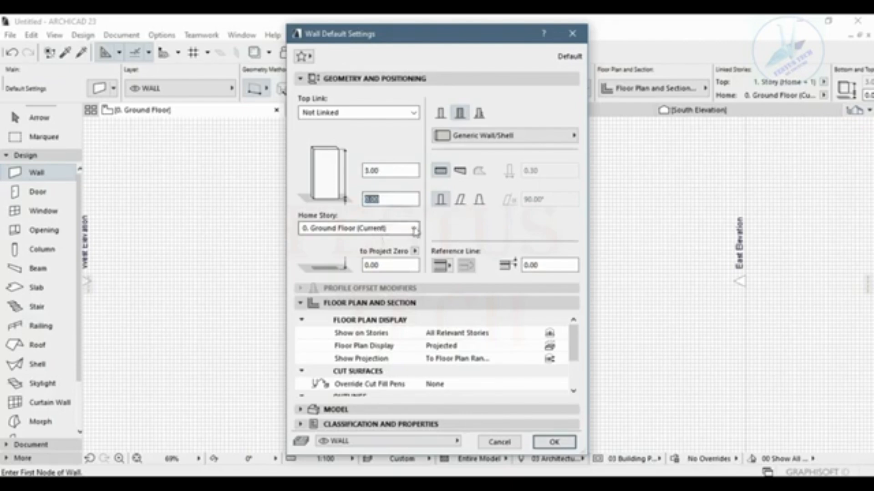
Switch the default wall structure to Basic and set the wall thickness to 0.20
{"action": "left_click", "coordinate": [440, 115]}
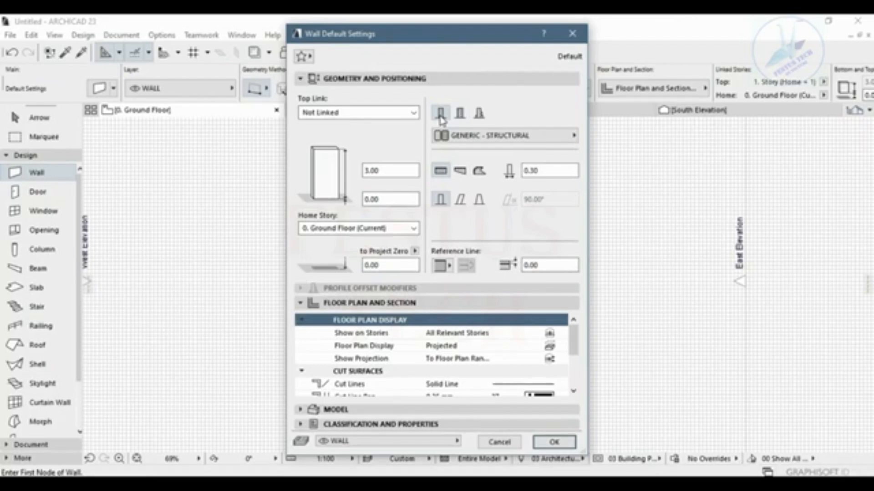
{"action": "left_click", "coordinate": [459, 118]}
{"action": "left_click", "coordinate": [442, 117]}
{"action": "left_click", "coordinate": [543, 170]}
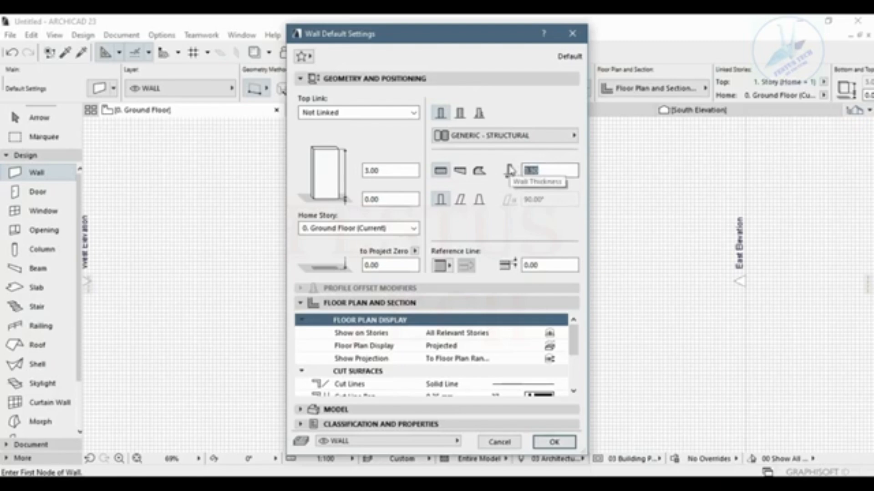
{"action": "type", "text": "0"}
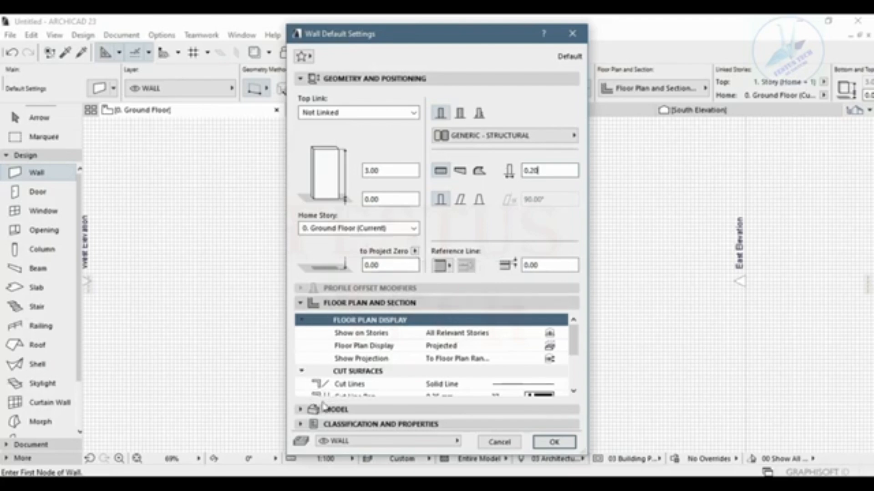
Turn on all three surface overrides in the wall's model settings and link them together
{"action": "left_click", "coordinate": [348, 413]}
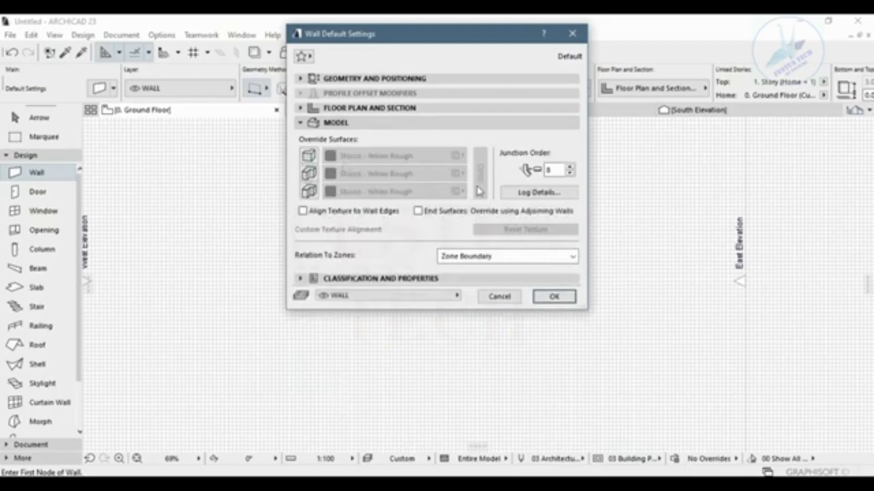
{"action": "left_click", "coordinate": [309, 156]}
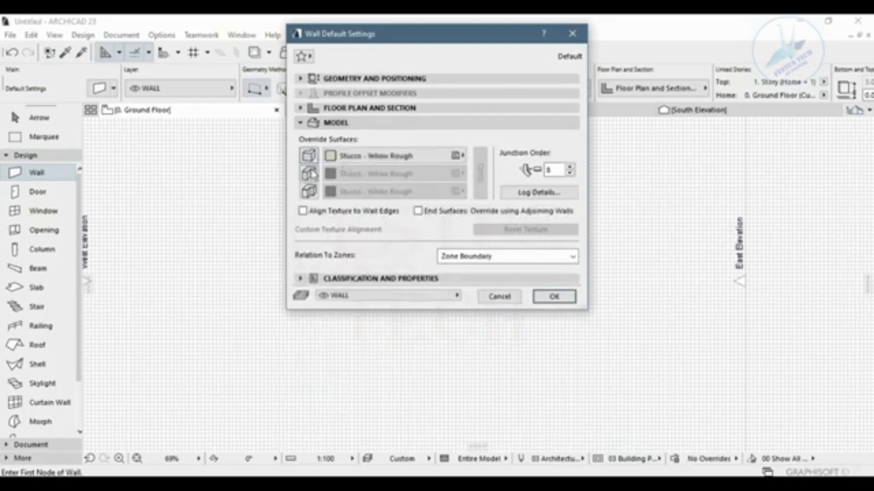
{"action": "left_click", "coordinate": [309, 174]}
{"action": "left_click", "coordinate": [309, 191]}
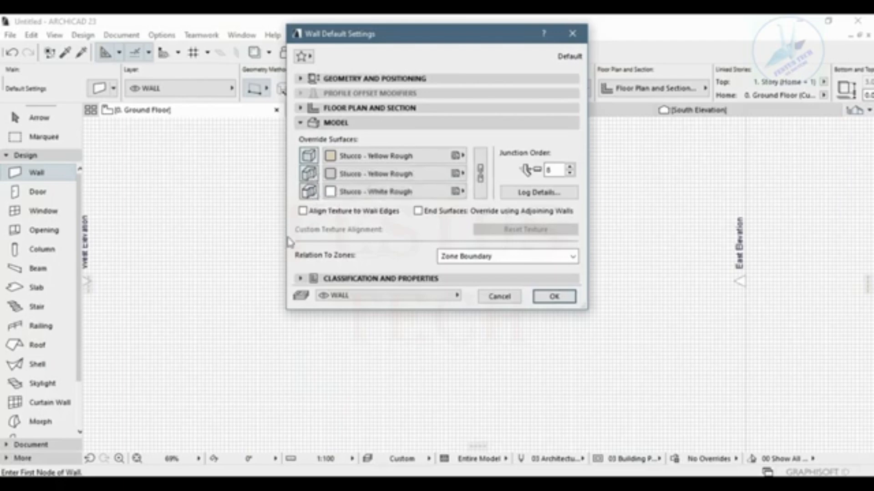
{"action": "left_click", "coordinate": [481, 172]}
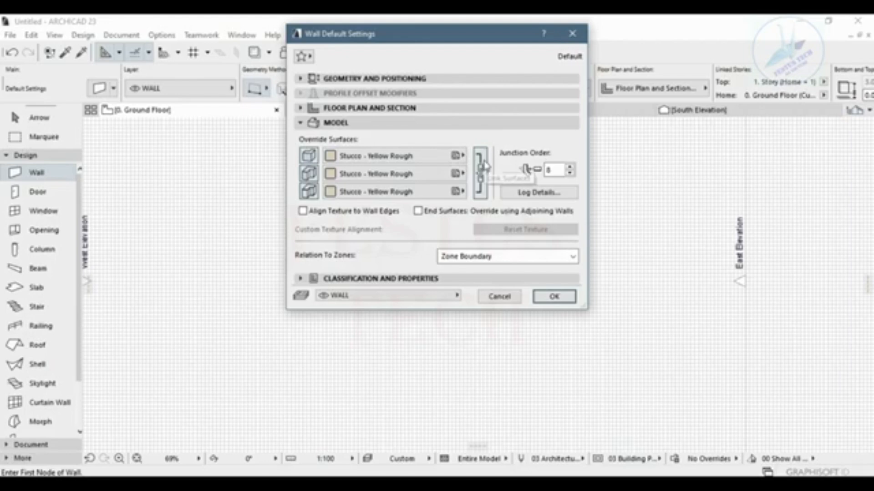
Look through the surface list, assign Carpet - 03 to the linked wall surfaces, and accept the wall defaults
{"action": "left_click", "coordinate": [462, 156]}
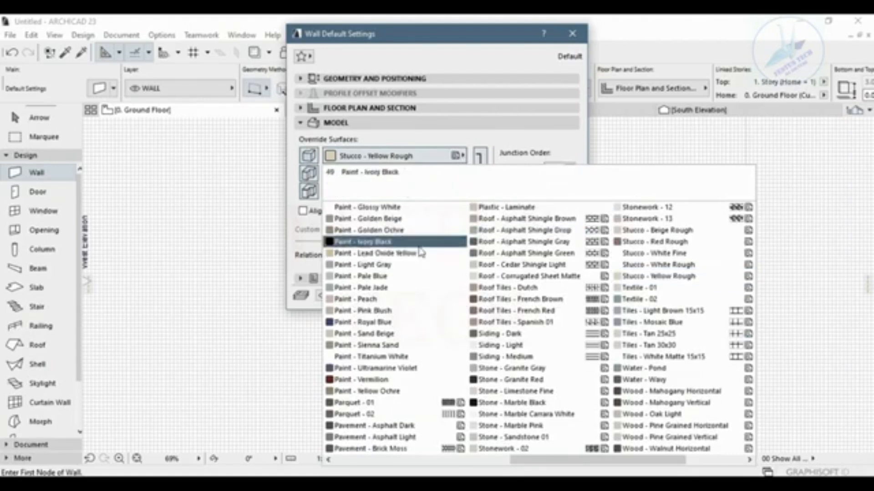
{"action": "scroll", "coordinate": [545, 301], "scroll_direction": "left", "scroll_amount": 3}
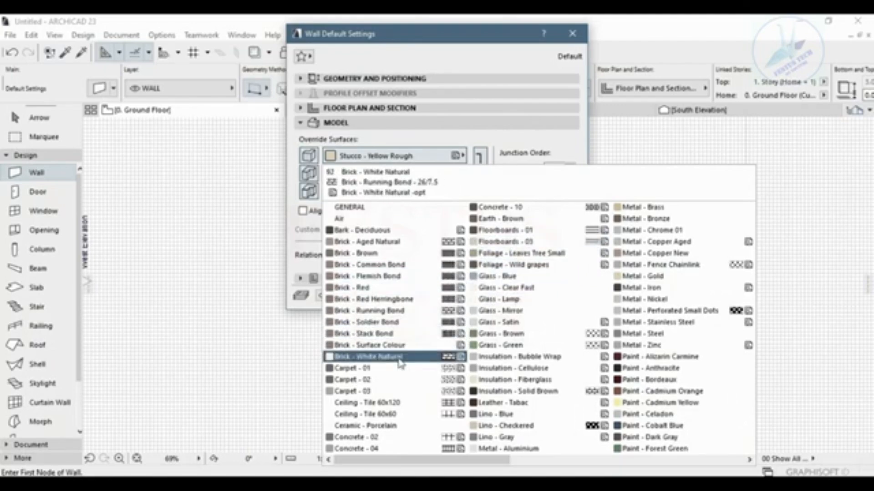
{"action": "scroll", "coordinate": [402, 358], "scroll_direction": "right", "scroll_amount": 5}
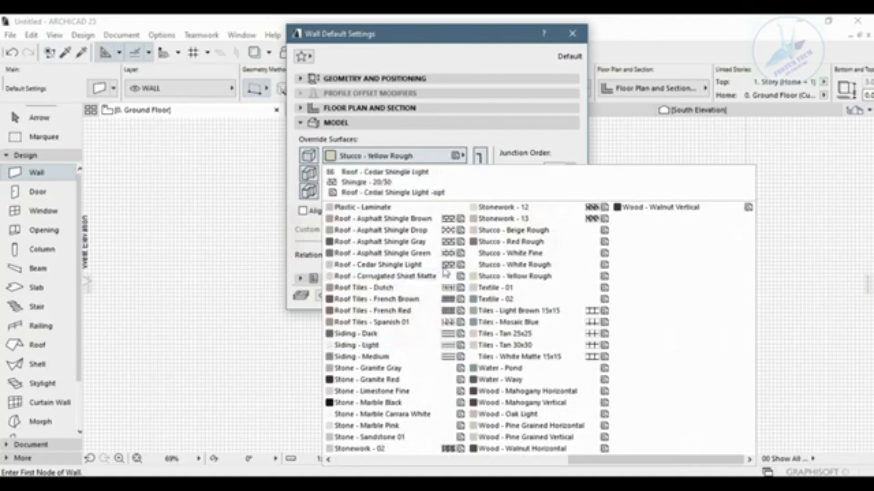
{"action": "scroll", "coordinate": [452, 259], "scroll_direction": "left", "scroll_amount": 5}
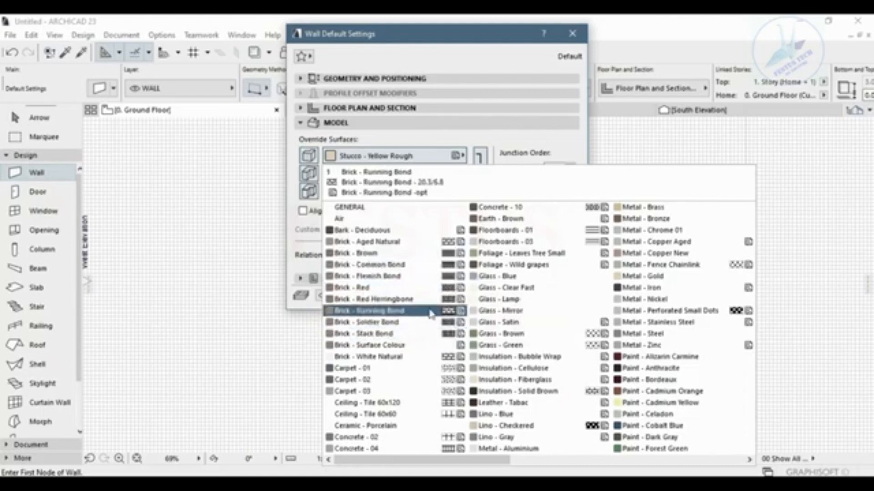
{"action": "left_click", "coordinate": [369, 392]}
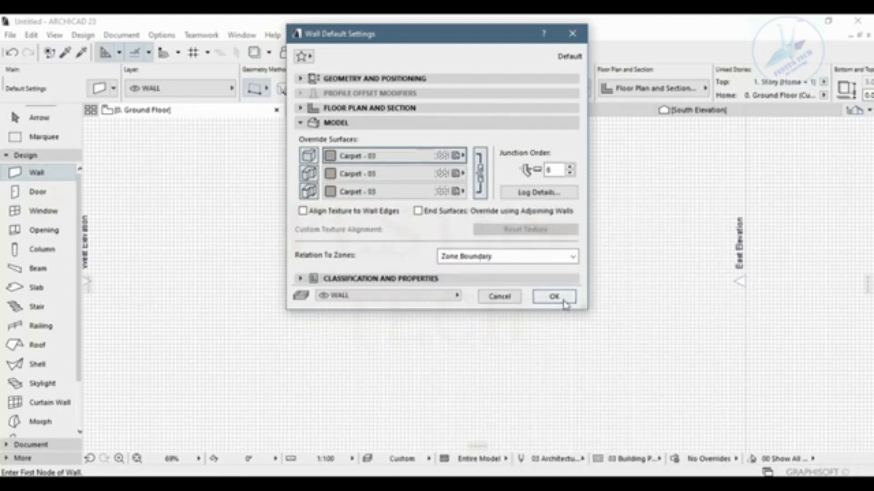
{"action": "left_click", "coordinate": [554, 297]}
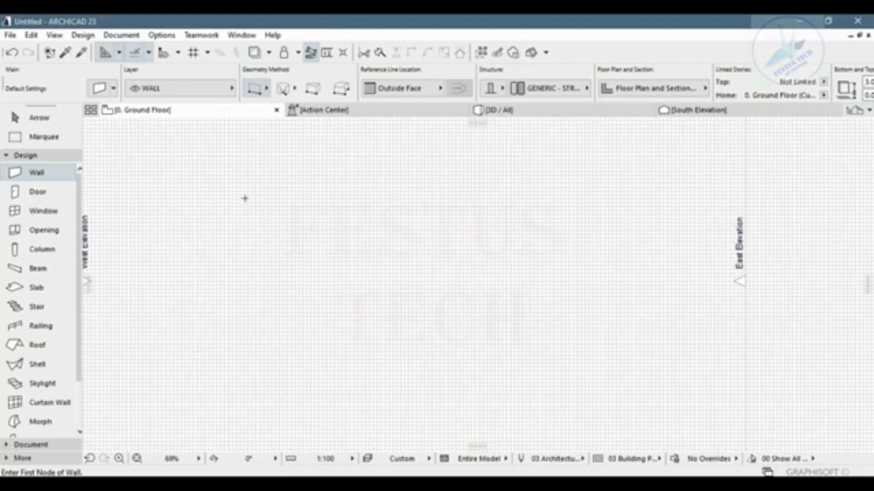
Draw two slightly slanted walls and a longer horizontal wall beneath them between the West and East Elevation lines
{"action": "left_click", "coordinate": [226, 182]}
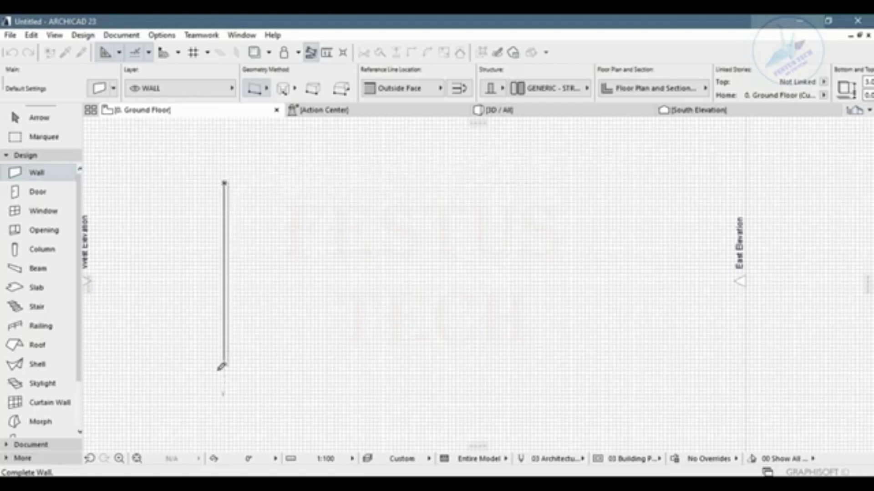
{"action": "left_click", "coordinate": [556, 162]}
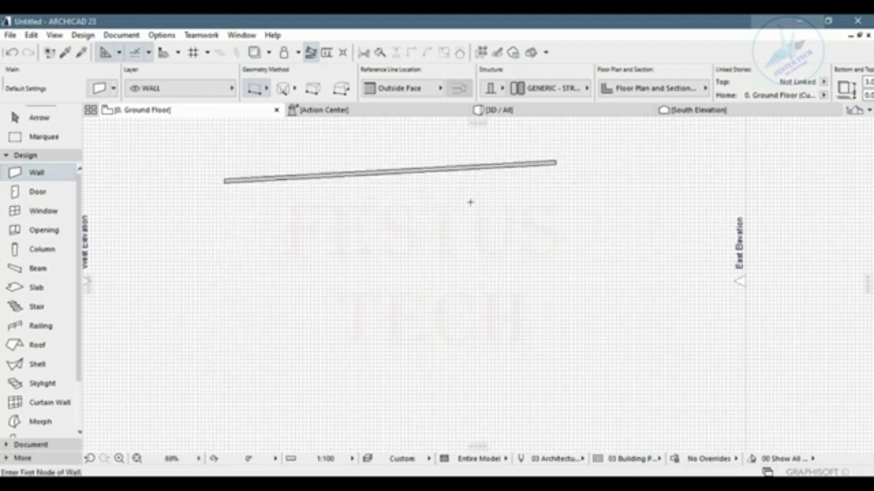
{"action": "left_click", "coordinate": [212, 208]}
{"action": "left_click", "coordinate": [515, 213]}
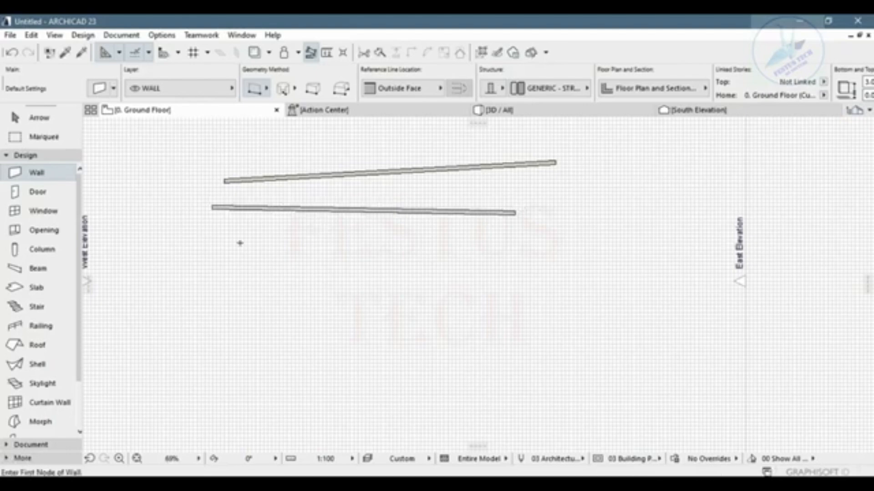
{"action": "left_click", "coordinate": [215, 269]}
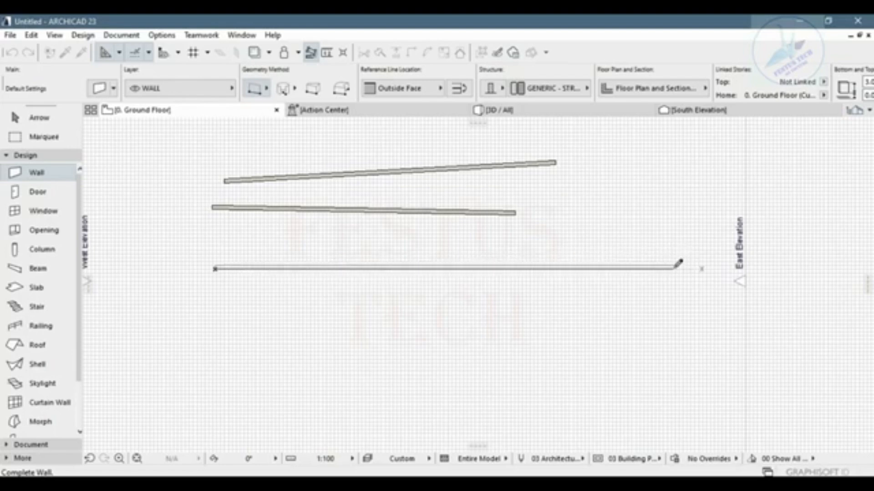
{"action": "left_click", "coordinate": [674, 268]}
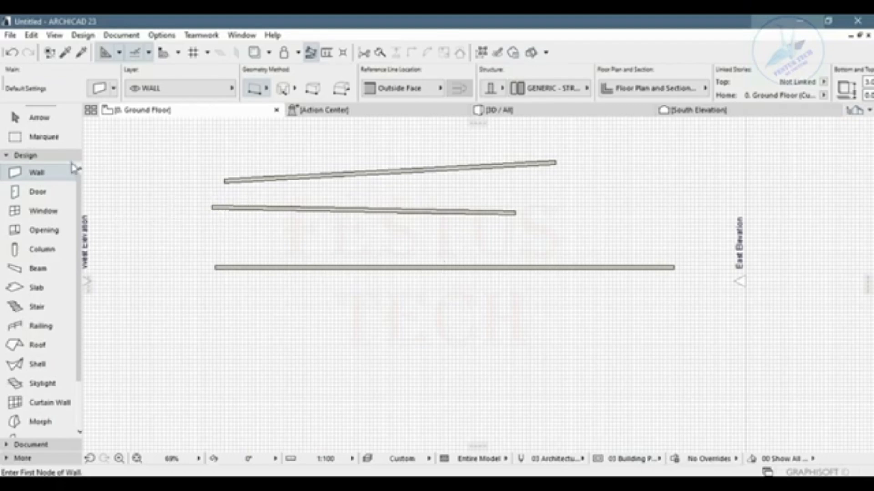
Practise selecting the three drawn walls one at a time with the Arrow tool
{"action": "left_click", "coordinate": [45, 124]}
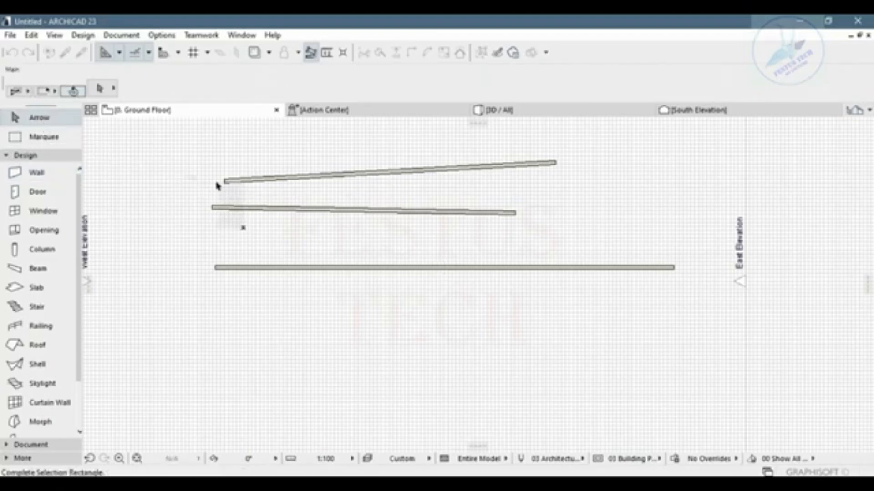
{"action": "left_click", "coordinate": [212, 206]}
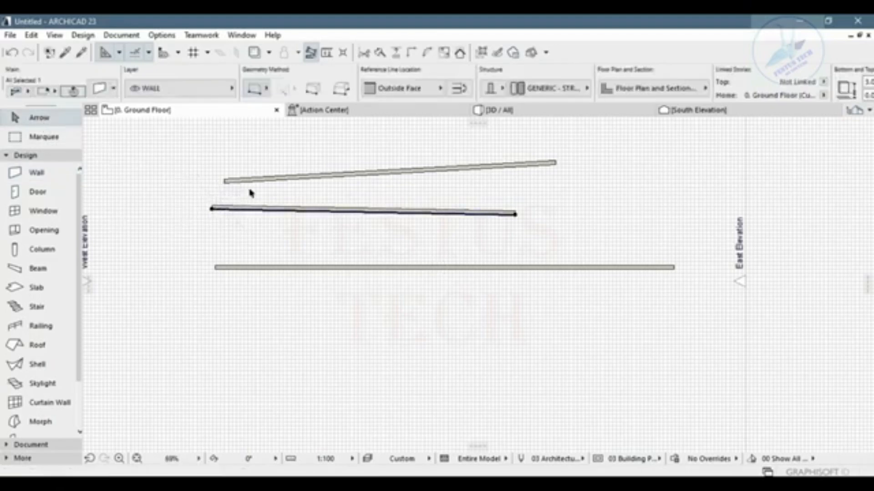
{"action": "left_click", "coordinate": [227, 181]}
{"action": "left_click", "coordinate": [213, 207]}
{"action": "left_click", "coordinate": [247, 181]}
{"action": "left_click", "coordinate": [226, 206]}
{"action": "left_click", "coordinate": [249, 185]}
{"action": "left_click", "coordinate": [267, 179]}
{"action": "left_click", "coordinate": [242, 207]}
{"action": "left_click", "coordinate": [249, 186]}
{"action": "left_click", "coordinate": [241, 207]}
{"action": "left_click", "coordinate": [246, 268]}
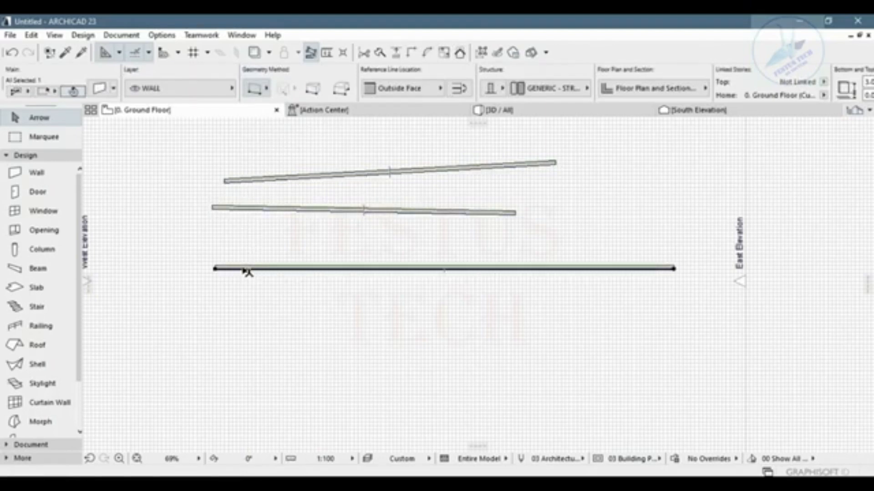
{"action": "left_click", "coordinate": [747, 306]}
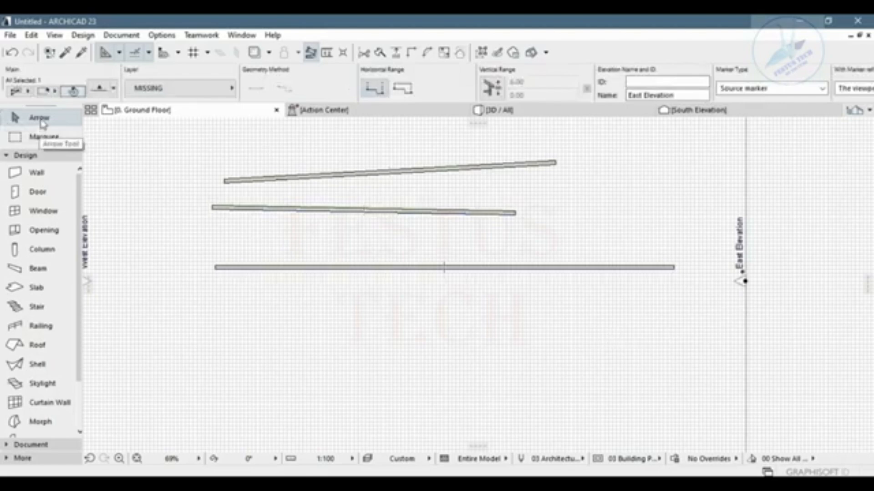
Select the two slanted walls together with a selection rectangle and delete them, keeping the horizontal wall
{"action": "left_click", "coordinate": [261, 186]}
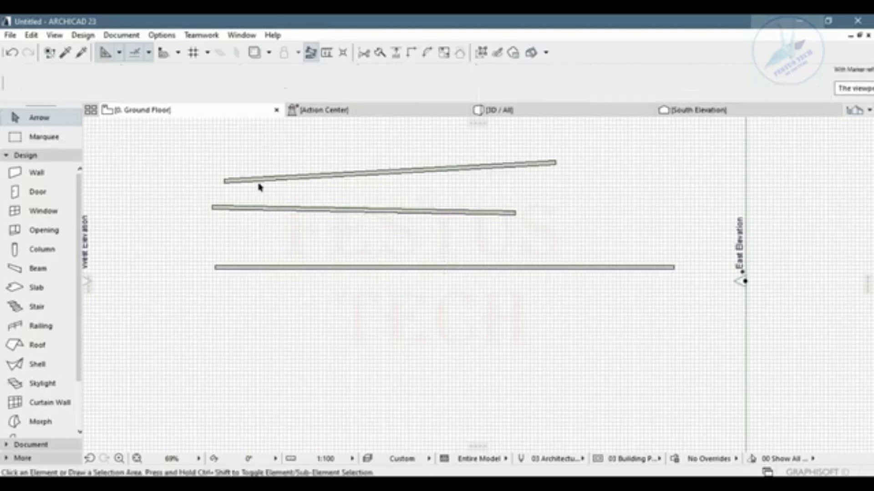
{"action": "left_click", "coordinate": [226, 200]}
{"action": "left_click", "coordinate": [245, 221]}
{"action": "left_click", "coordinate": [278, 226]}
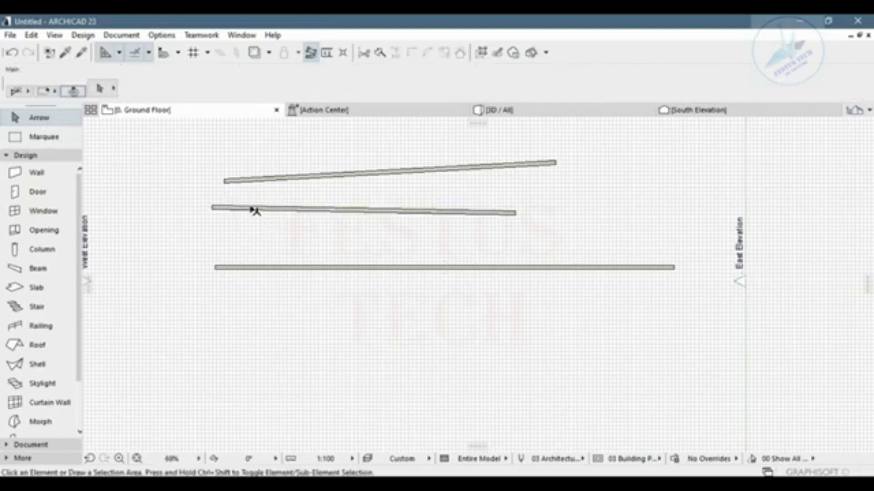
{"action": "left_click", "coordinate": [191, 152]}
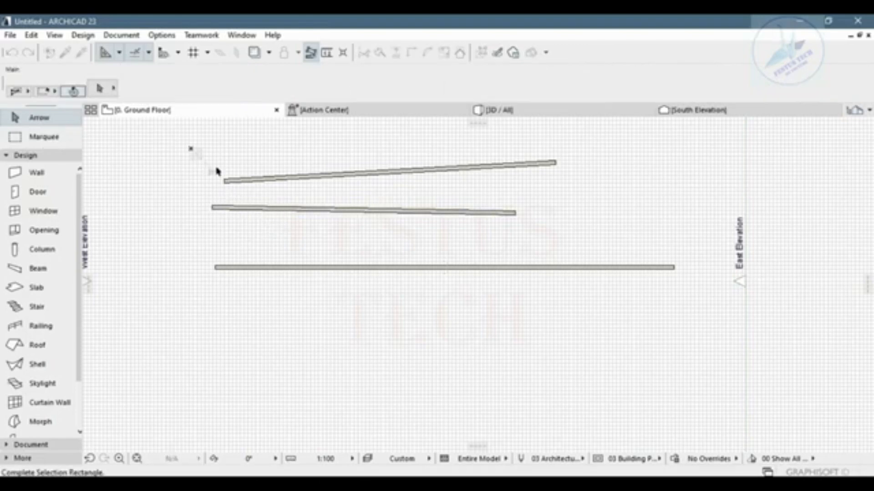
{"action": "left_click", "coordinate": [304, 239]}
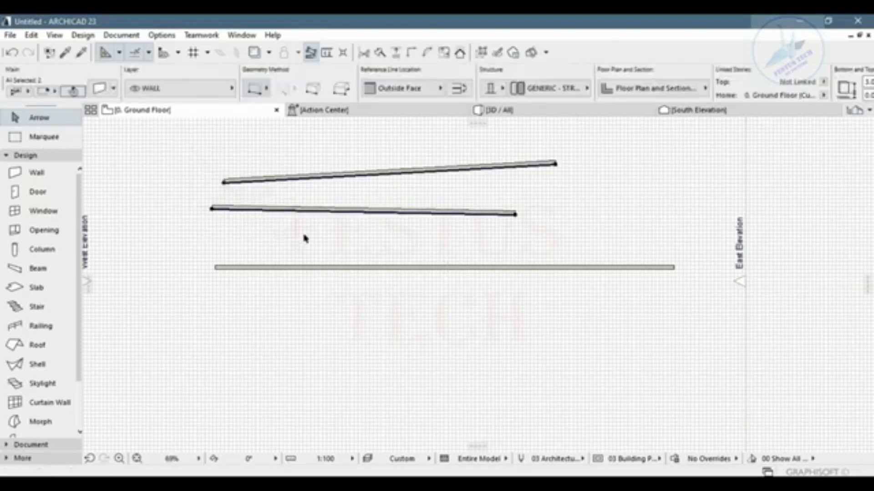
{"action": "key", "text": "Delete"}
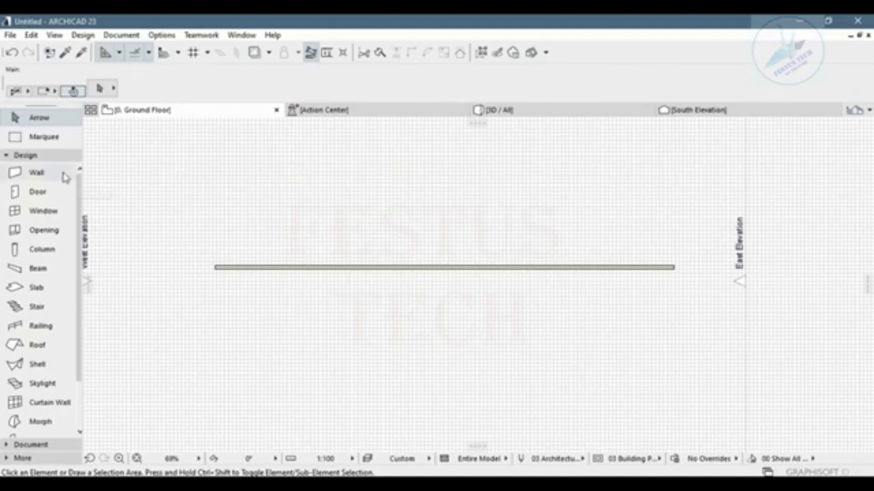
Draw two vertical walls crossing the long horizontal wall and a horizontal wall above it that meets the eastern one at a corner
{"action": "left_click", "coordinate": [37, 173]}
{"action": "left_click", "coordinate": [282, 167]}
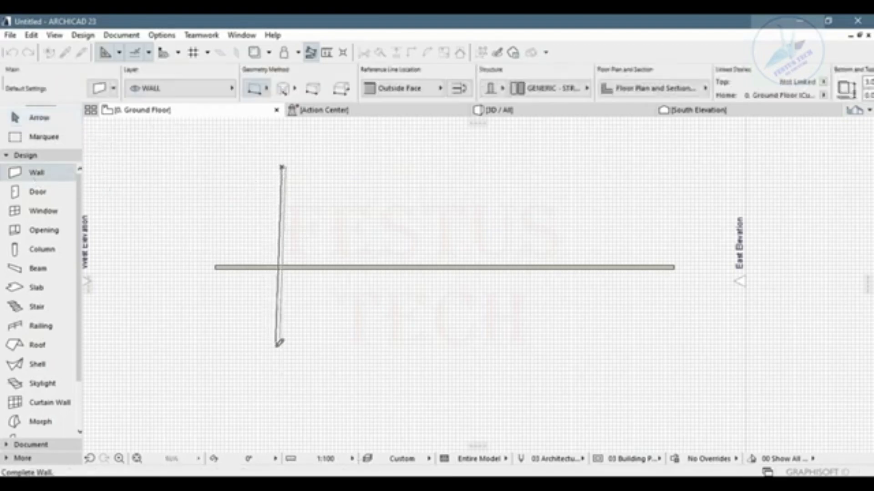
{"action": "left_click", "coordinate": [284, 383]}
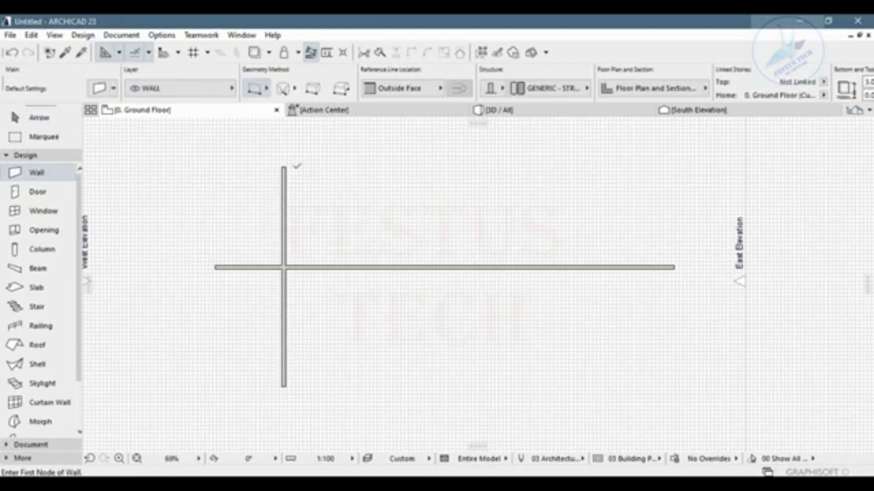
{"action": "left_click", "coordinate": [249, 181]}
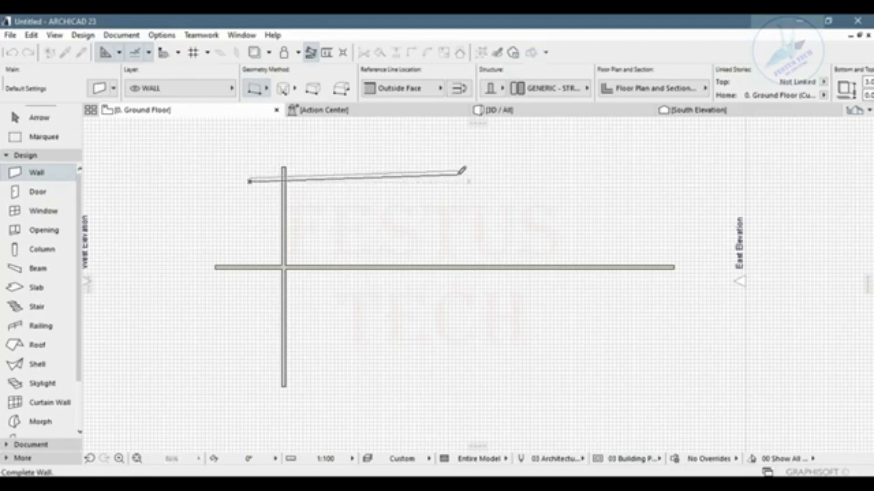
{"action": "left_click", "coordinate": [424, 180]}
{"action": "left_click", "coordinate": [423, 181]}
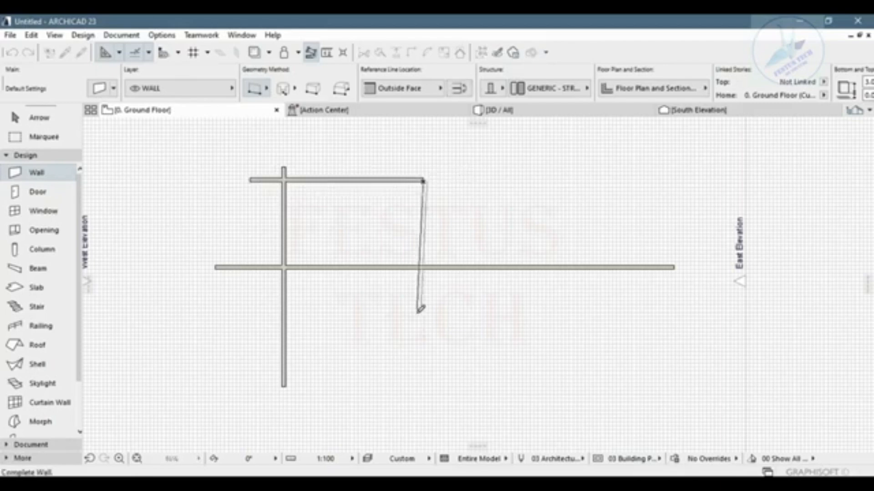
{"action": "left_click", "coordinate": [426, 319]}
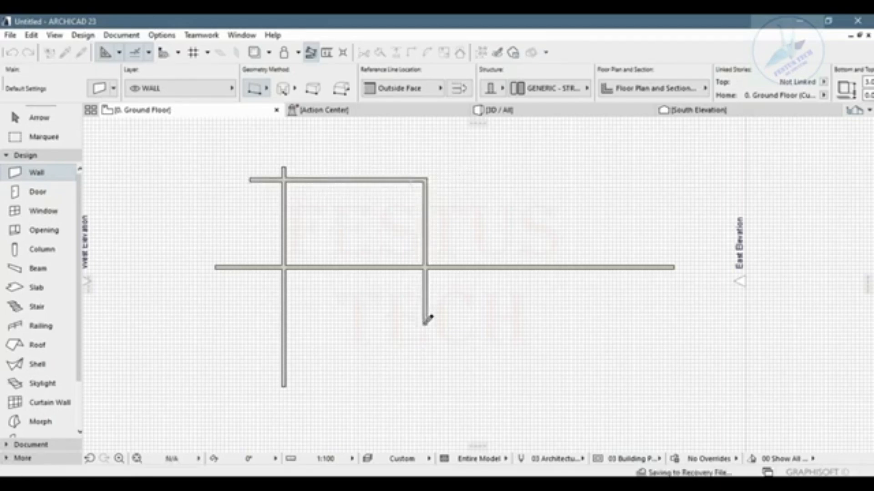
{"action": "left_click", "coordinate": [525, 185]}
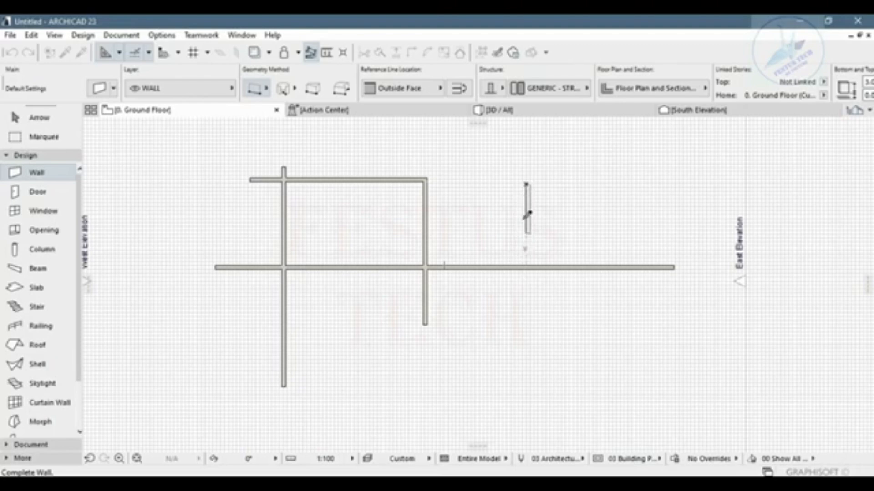
{"action": "key", "text": "Escape"}
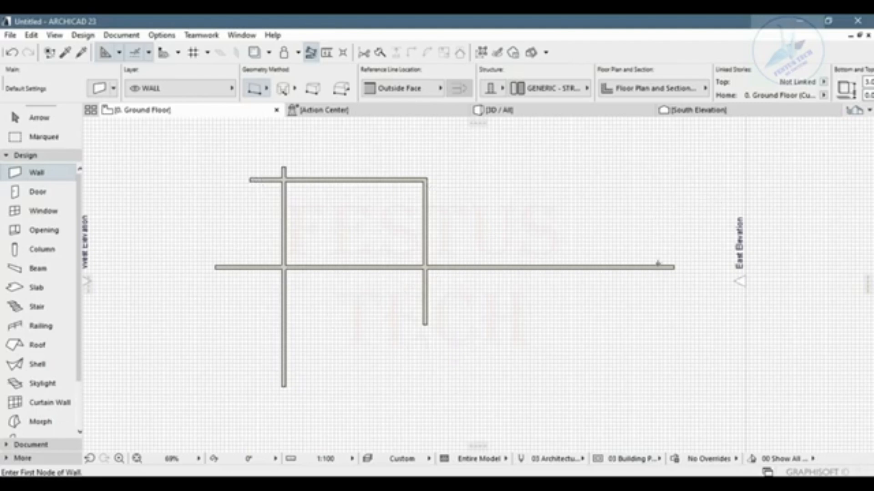
{"action": "left_click", "coordinate": [676, 192]}
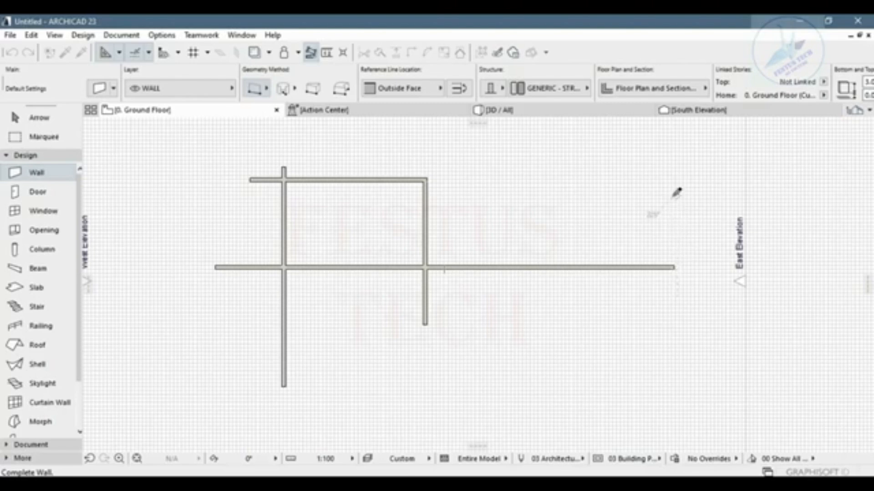
{"action": "key", "text": "Escape"}
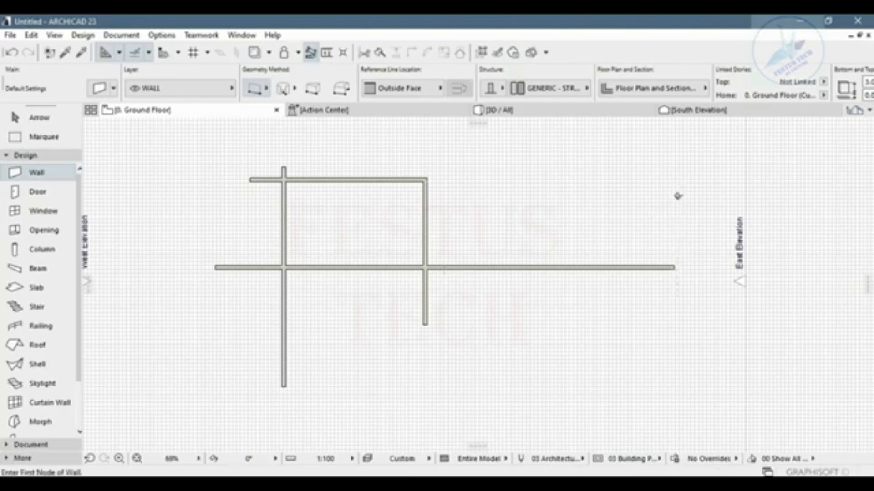
{"action": "key", "text": "ctrl+z"}
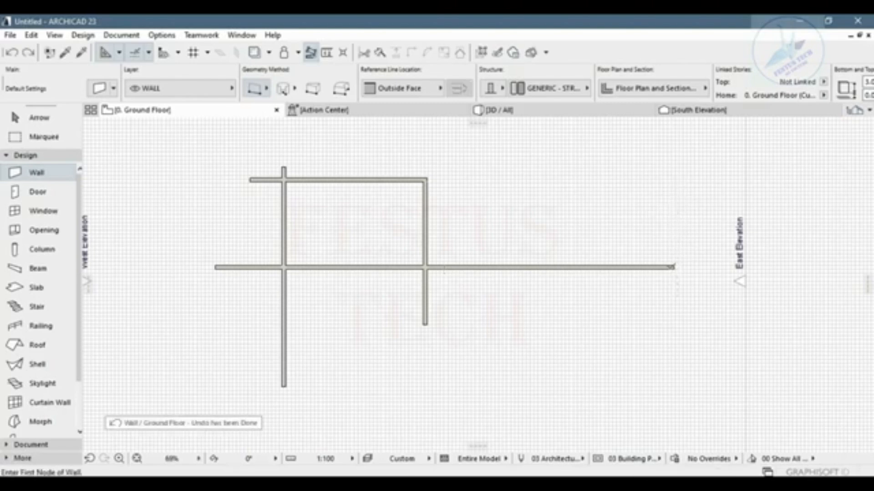
Practise undoing and redoing the last drawn wall
{"action": "left_click", "coordinate": [12, 53]}
{"action": "left_click", "coordinate": [28, 53]}
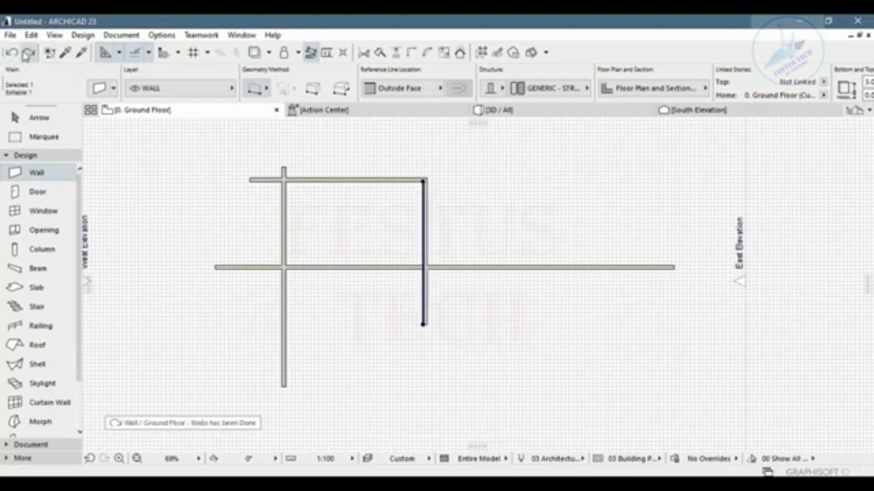
{"action": "left_click", "coordinate": [12, 53]}
{"action": "left_click", "coordinate": [28, 53]}
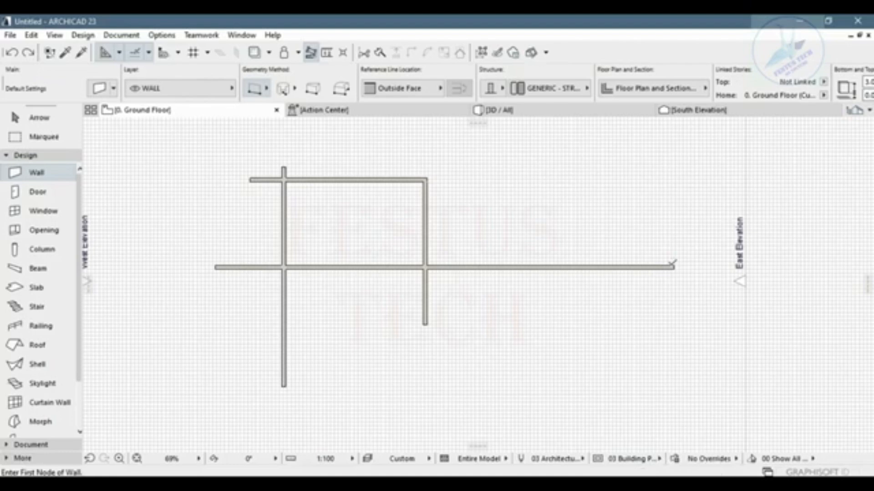
Draw a short vertical wall up from the long wall's east end and delete it after checking the corner joint
{"action": "left_click", "coordinate": [673, 266]}
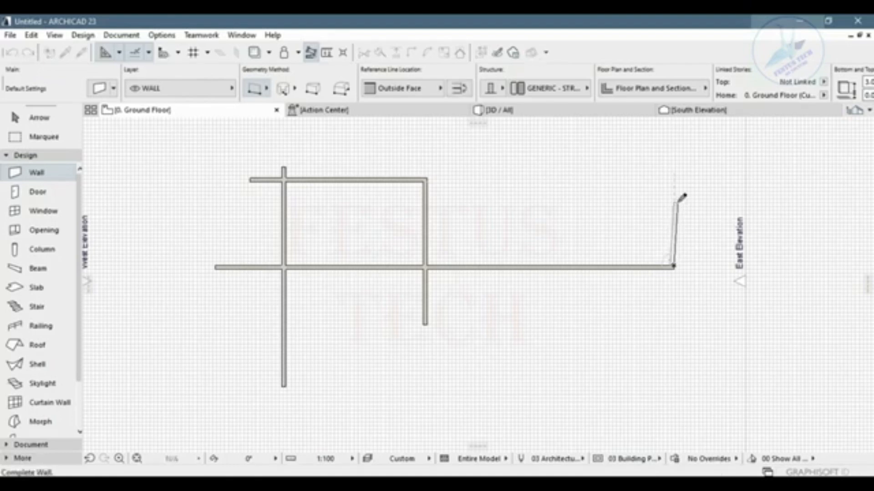
{"action": "left_click", "coordinate": [673, 199]}
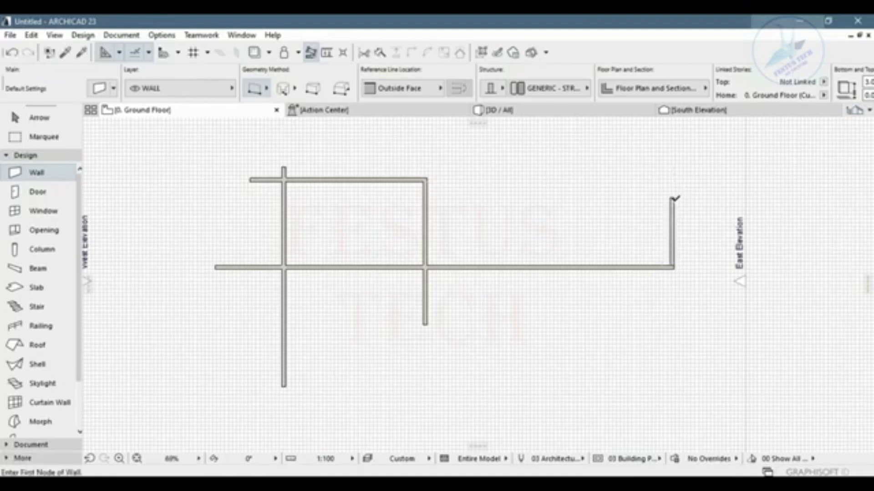
{"action": "scroll", "coordinate": [677, 259], "scroll_direction": "up", "scroll_amount": 10}
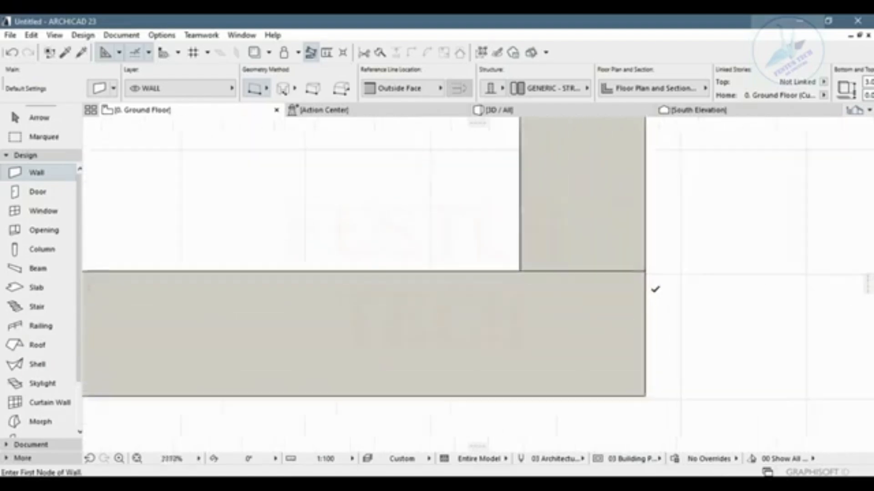
{"action": "scroll", "coordinate": [656, 289], "scroll_direction": "down", "scroll_amount": 10}
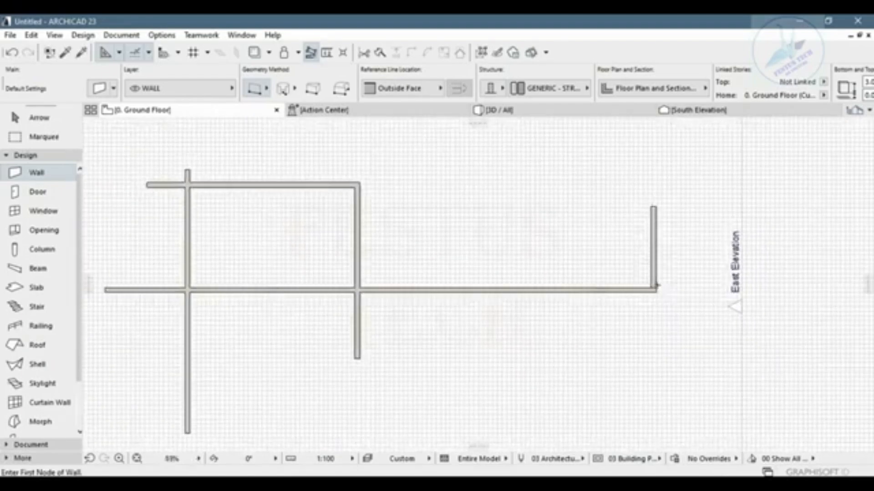
{"action": "right_click", "coordinate": [656, 263]}
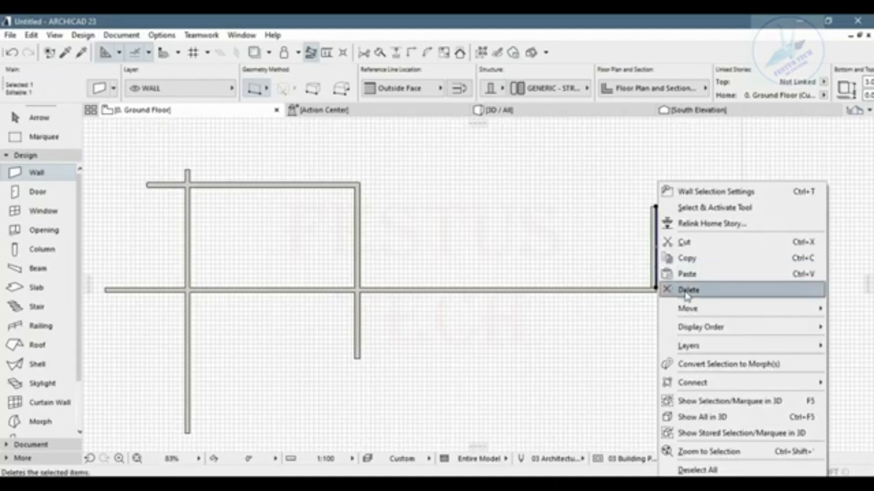
{"action": "left_click", "coordinate": [685, 289]}
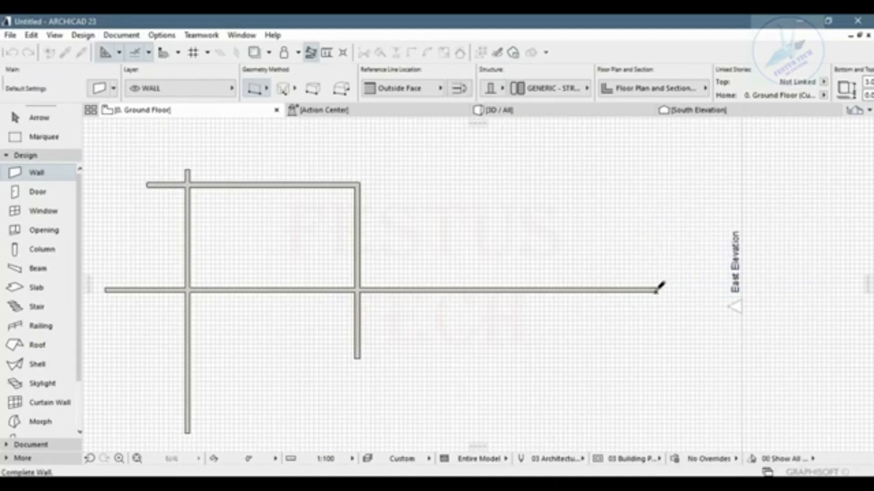
{"action": "left_click", "coordinate": [646, 288]}
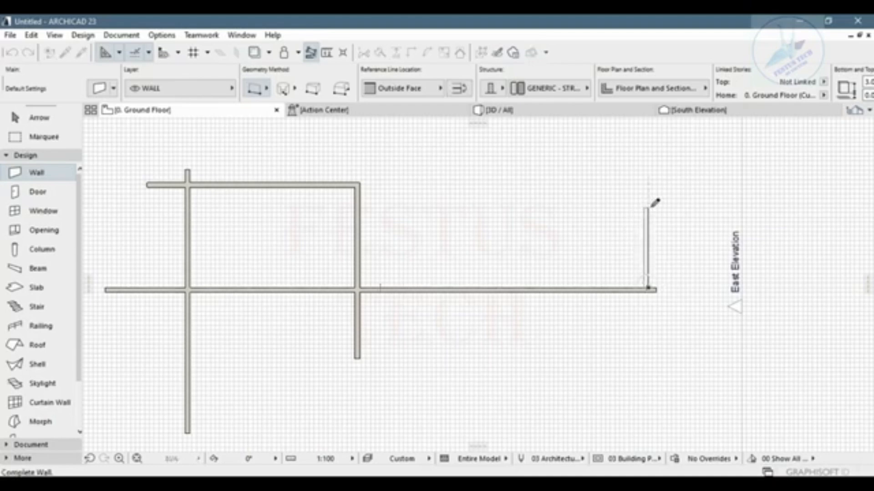
{"action": "right_click", "coordinate": [675, 246]}
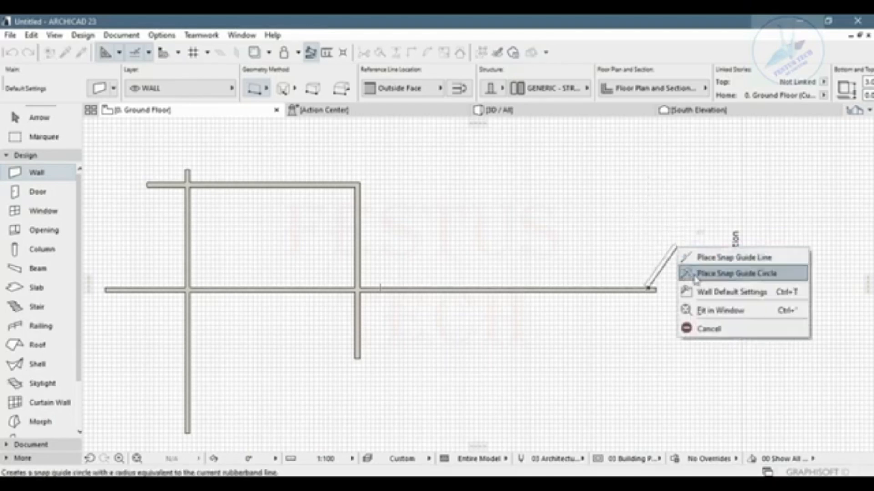
{"action": "left_click", "coordinate": [705, 329]}
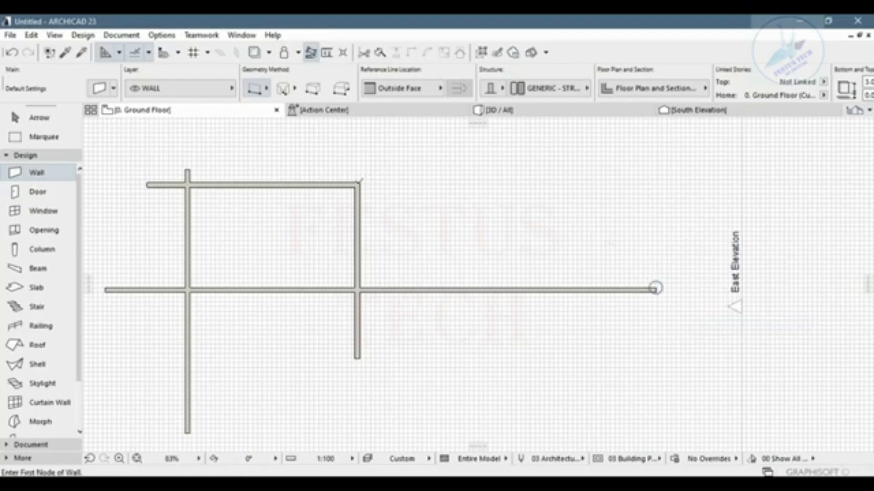
{"action": "left_click", "coordinate": [190, 169]}
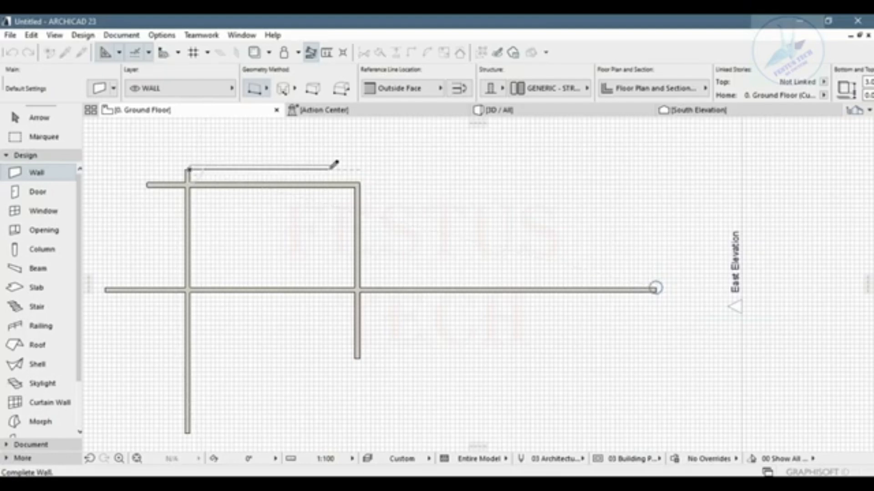
{"action": "right_click", "coordinate": [323, 170]}
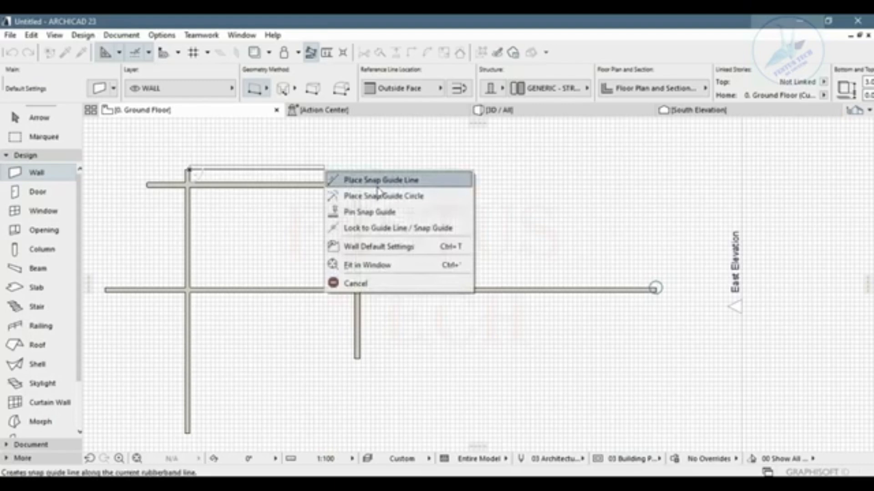
{"action": "left_click", "coordinate": [378, 283]}
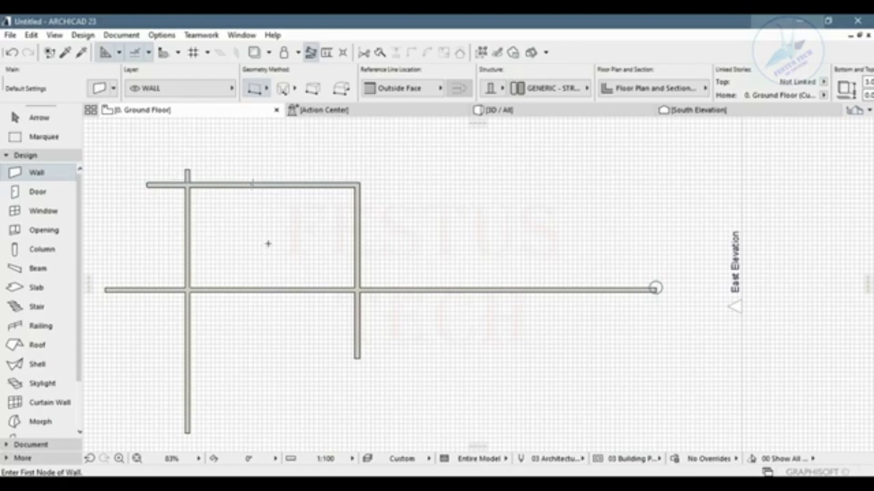
Trim the overhanging wall ends beyond the crossings, leaving only the lower horizontal wall's west extension
{"action": "left_click", "coordinate": [171, 186], "text": "ctrl"}
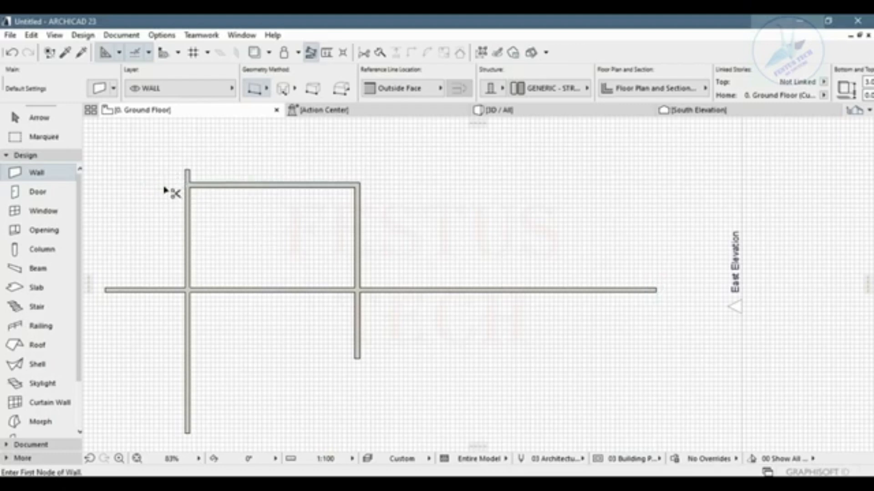
{"action": "left_click", "coordinate": [188, 177], "text": "ctrl"}
{"action": "left_click", "coordinate": [363, 52]}
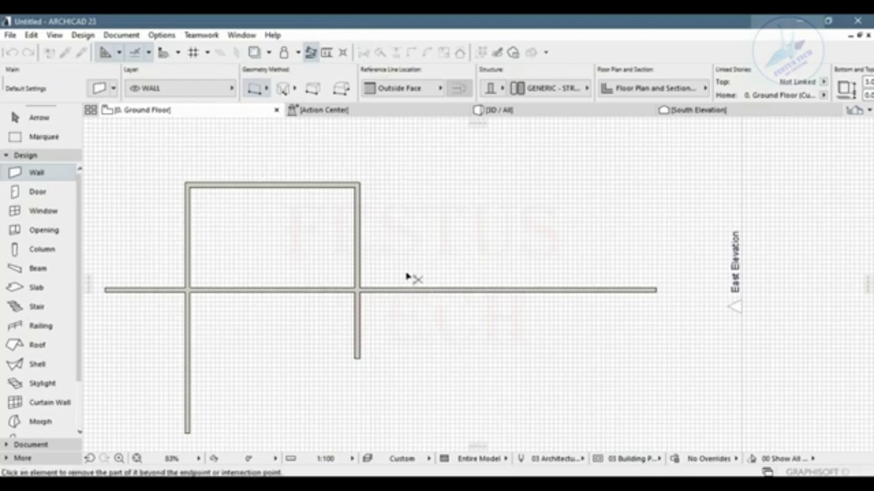
{"action": "left_click", "coordinate": [402, 288]}
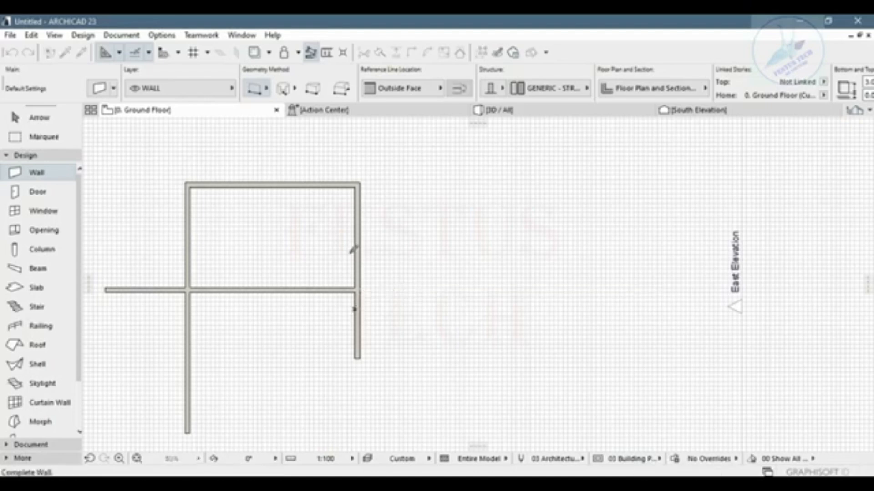
{"action": "left_click", "coordinate": [369, 56]}
{"action": "left_click", "coordinate": [357, 339]}
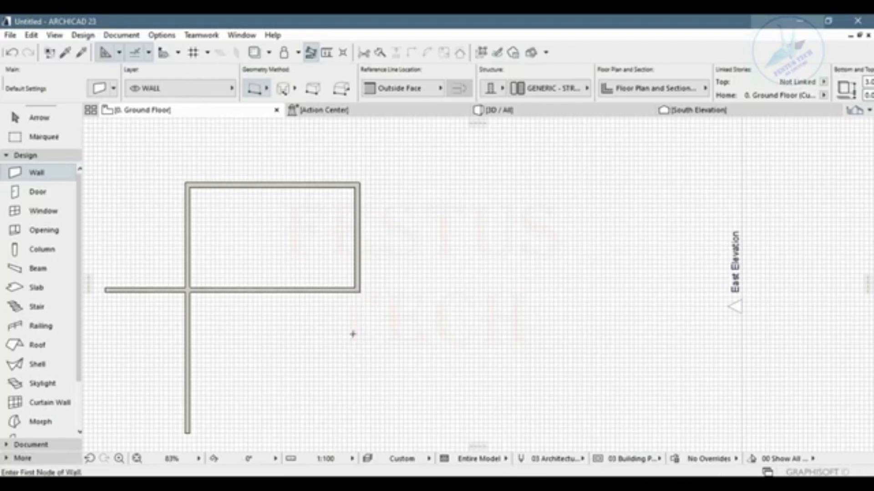
{"action": "left_click", "coordinate": [364, 52]}
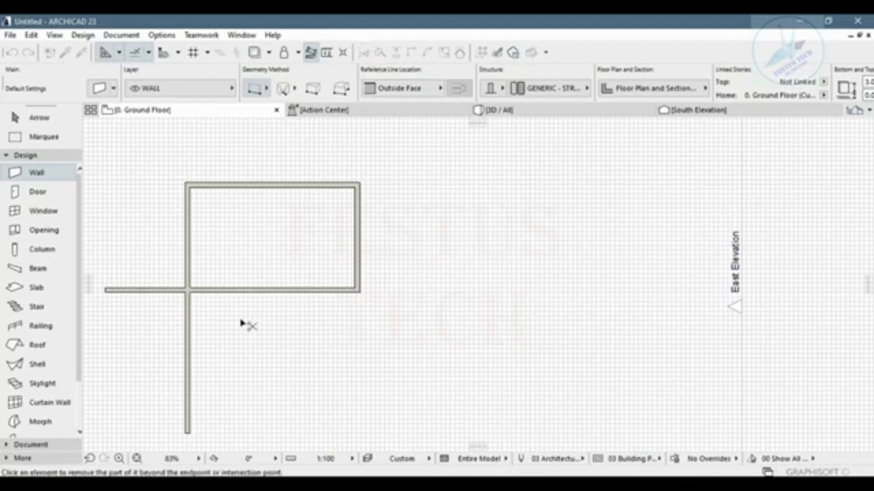
{"action": "left_click", "coordinate": [187, 350]}
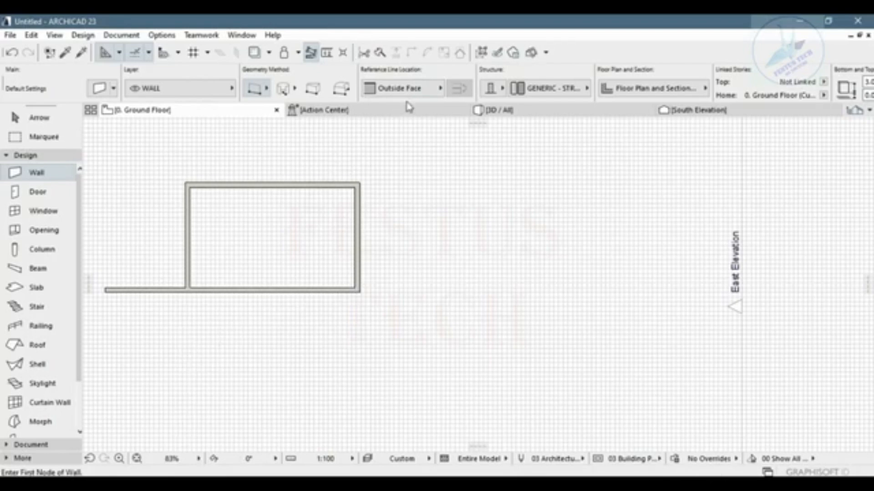
Undo all the wall trims and clear the selection
{"action": "key", "text": "ctrl+z"}
{"action": "key", "text": "ctrl+z"}
{"action": "key", "text": "ctrl+z"}
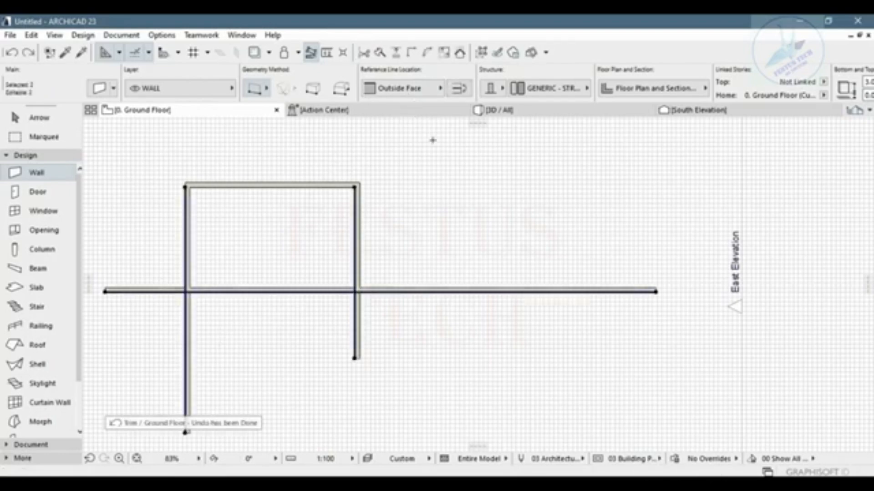
{"action": "key", "text": "ctrl+z"}
{"action": "key", "text": "ctrl+z"}
{"action": "key", "text": "Escape"}
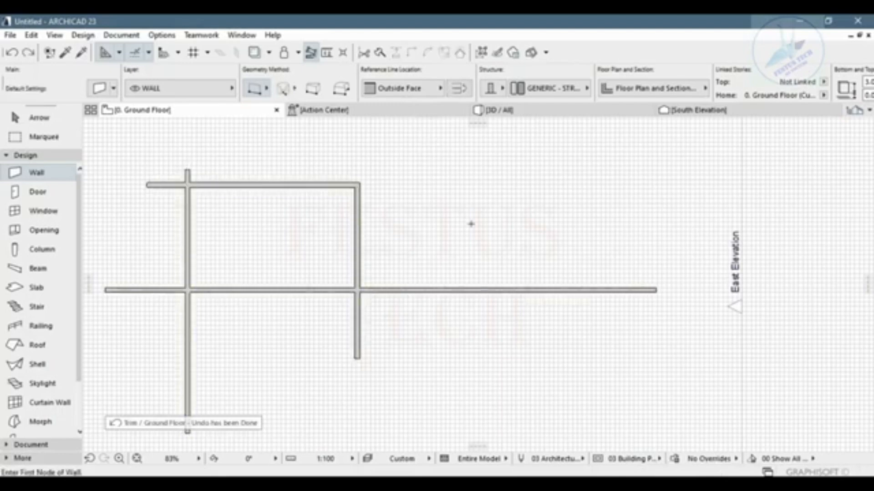
Trim all six overhanging wall ends at the crossings to leave a closed rectangular room
{"action": "left_click", "coordinate": [172, 184], "text": "ctrl"}
{"action": "left_click", "coordinate": [186, 175], "text": "ctrl"}
{"action": "left_click", "coordinate": [134, 291], "text": "ctrl"}
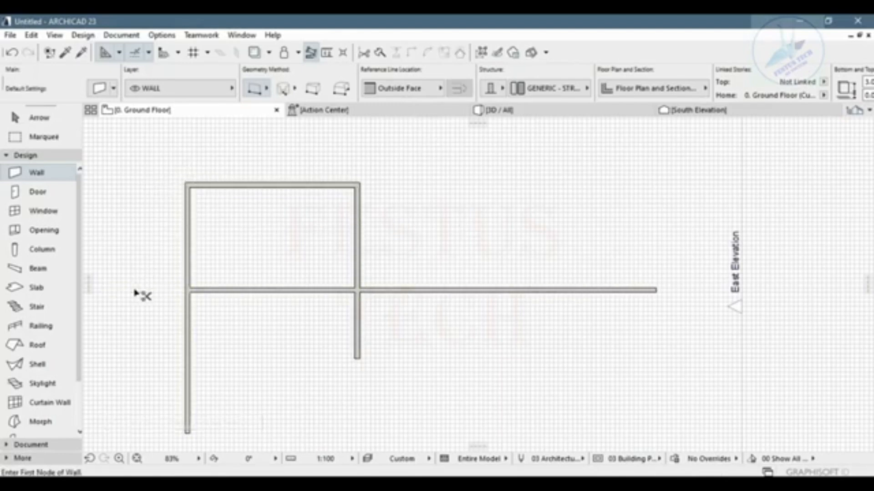
{"action": "left_click", "coordinate": [191, 323], "text": "ctrl"}
{"action": "left_click", "coordinate": [359, 333], "text": "ctrl"}
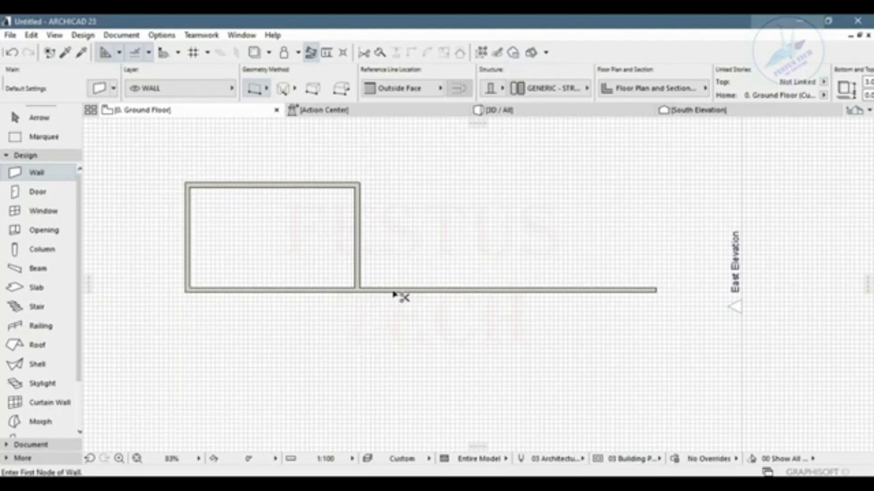
{"action": "left_click", "coordinate": [395, 292], "text": "ctrl"}
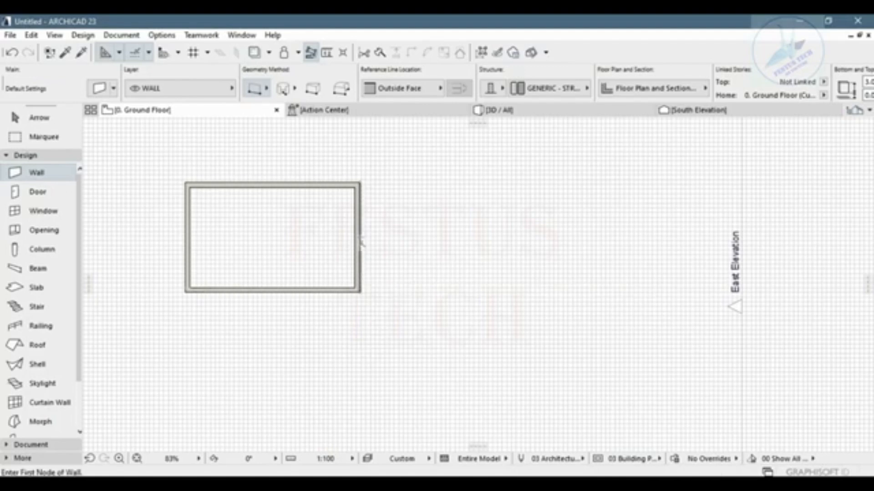
Draw a horizontal wall across the middle of the room's east wall and trim away the east wall's lower half
{"action": "left_click", "coordinate": [304, 240]}
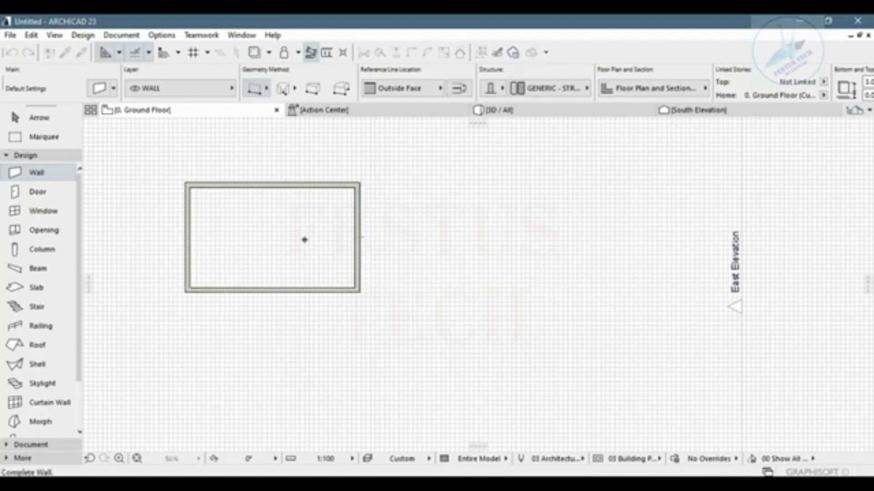
{"action": "left_click", "coordinate": [415, 237]}
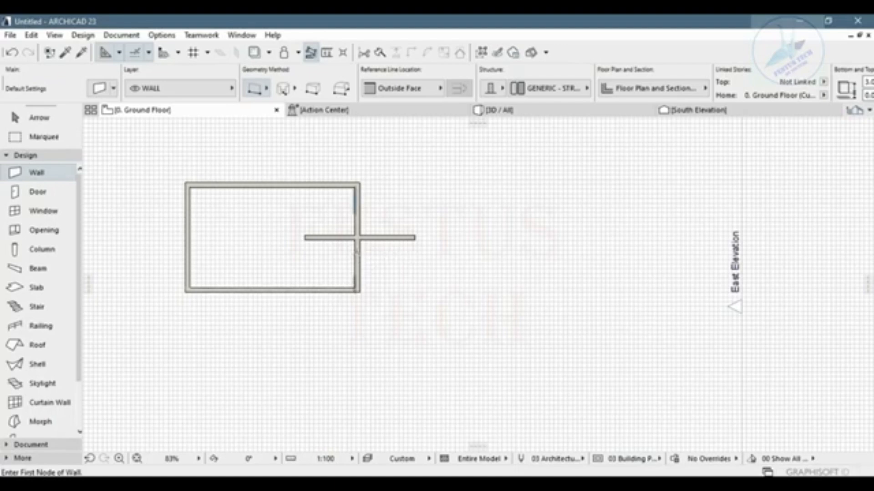
{"action": "left_click", "coordinate": [358, 261], "text": "ctrl"}
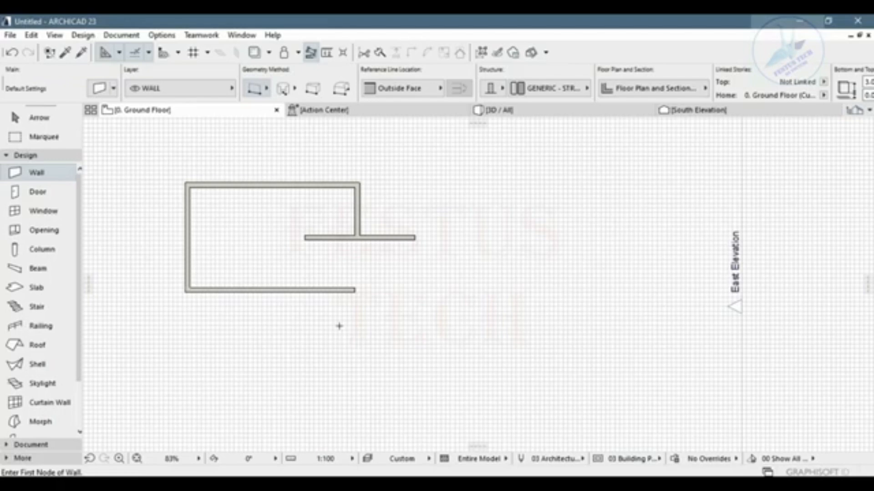
{"action": "right_click", "coordinate": [323, 236]}
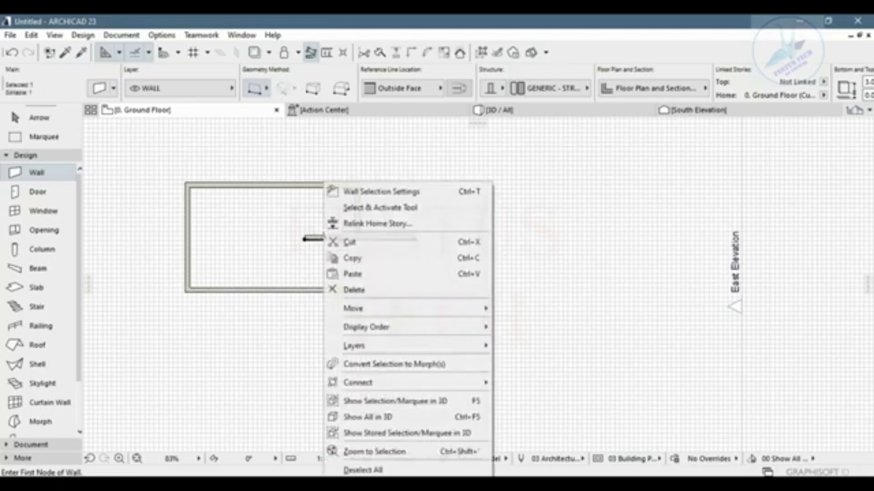
{"action": "key", "text": "Escape"}
{"action": "right_click", "coordinate": [358, 219]}
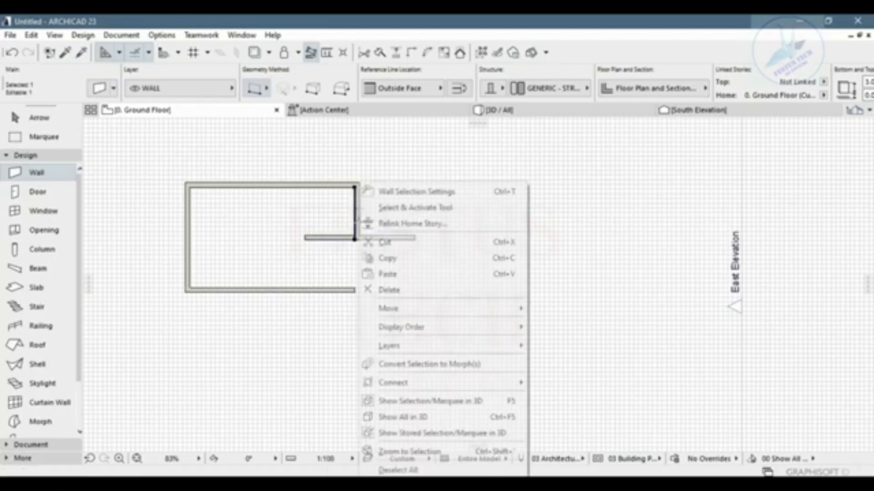
{"action": "key", "text": "Escape"}
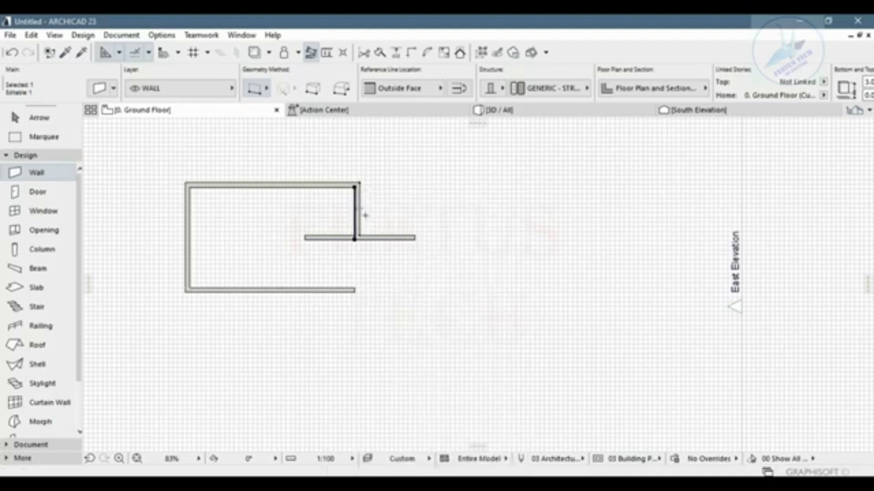
{"action": "right_click", "coordinate": [335, 290]}
{"action": "left_click", "coordinate": [302, 329]}
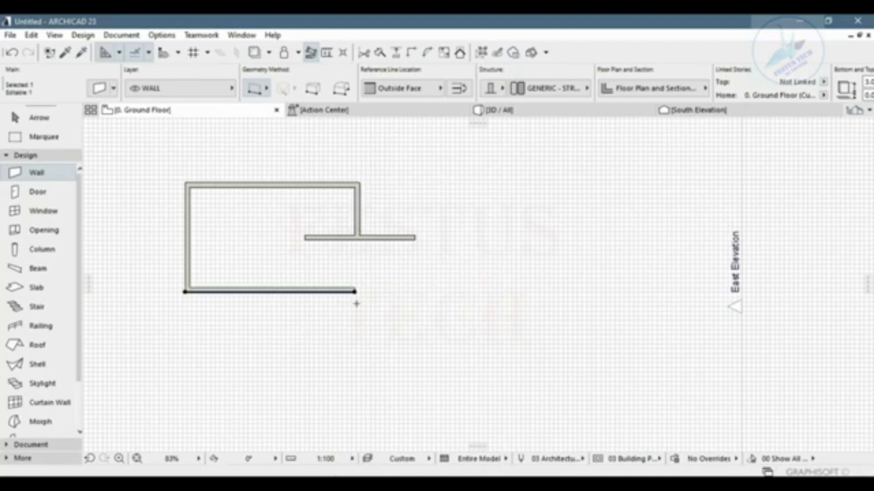
{"action": "key", "text": "Escape"}
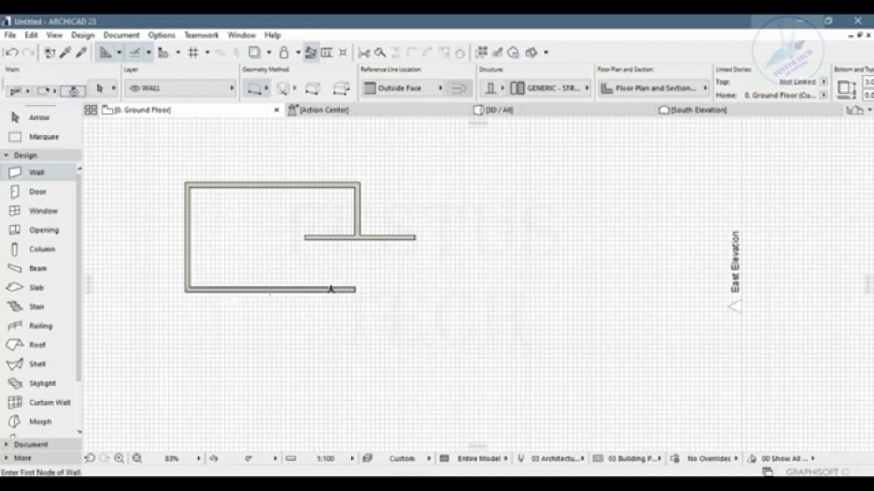
Intersect the south wall with the shortened east wall to close the room's southeast corner and inspect the joint
{"action": "left_click", "coordinate": [330, 290], "text": "shift"}
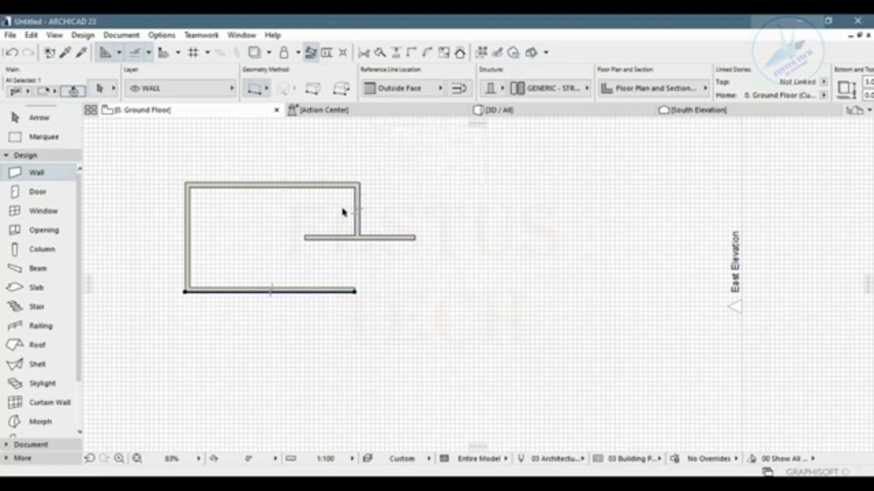
{"action": "left_click", "coordinate": [364, 215], "text": "shift"}
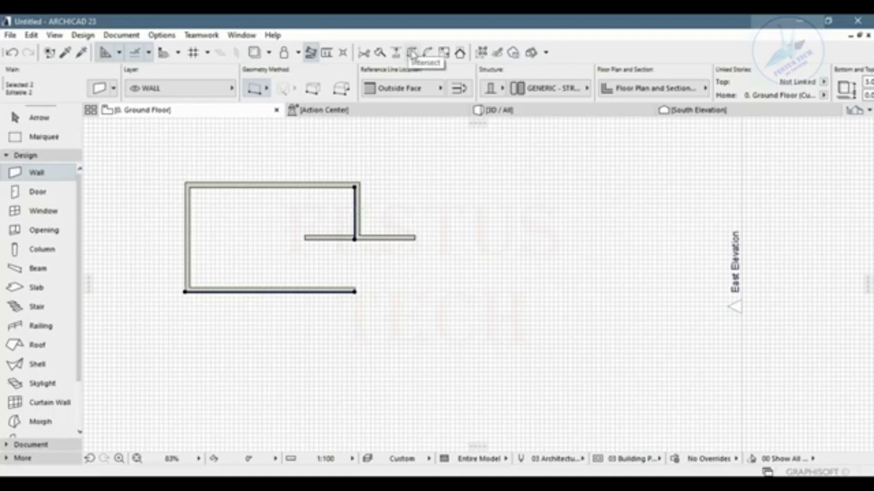
{"action": "left_click", "coordinate": [412, 54]}
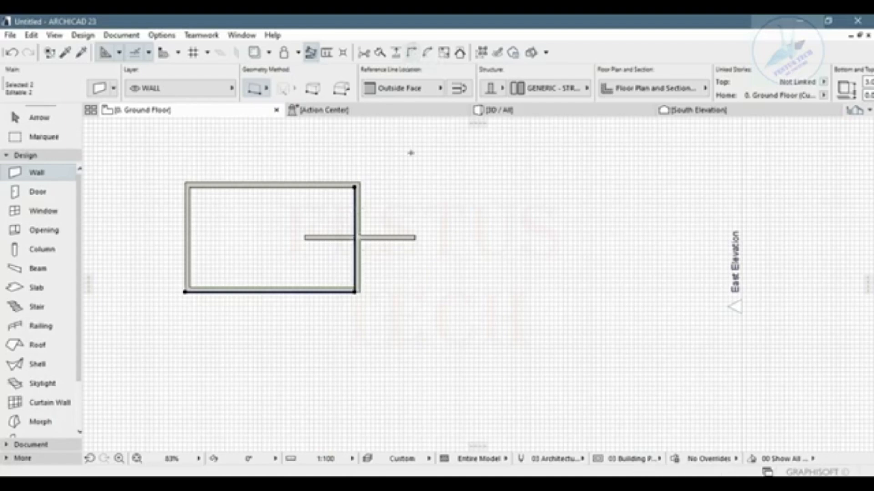
{"action": "key", "text": "Escape"}
{"action": "scroll", "coordinate": [375, 274], "scroll_direction": "up", "scroll_amount": 4}
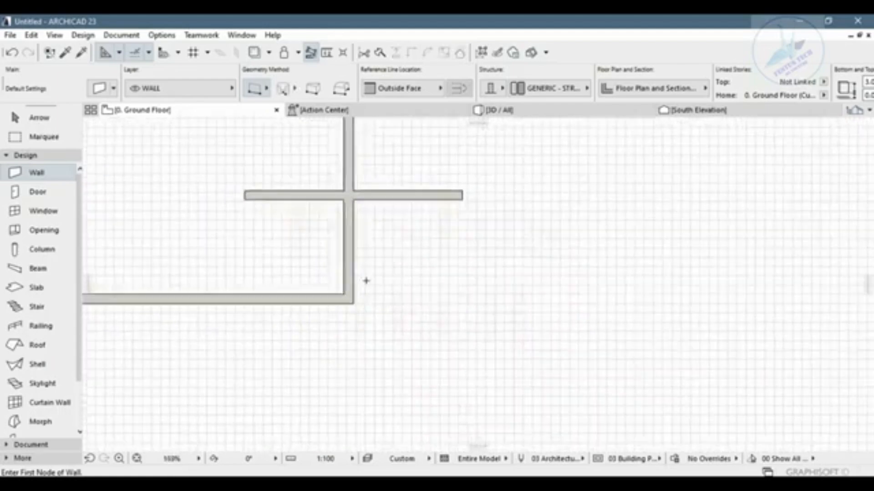
{"action": "scroll", "coordinate": [366, 281], "scroll_direction": "down", "scroll_amount": 4}
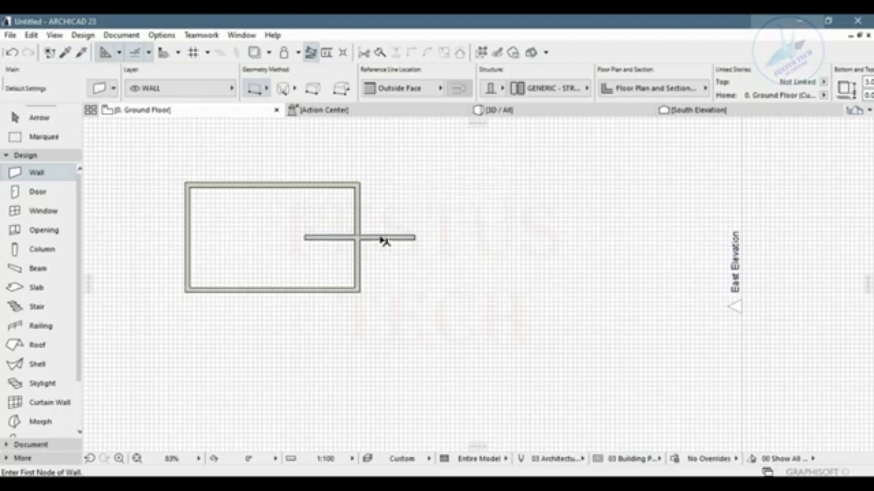
Trim away both halves of the horizontal wall crossing the east wall, leaving nothing selected
{"action": "left_click", "coordinate": [381, 238], "text": "ctrl"}
{"action": "left_click", "coordinate": [321, 238], "text": "ctrl"}
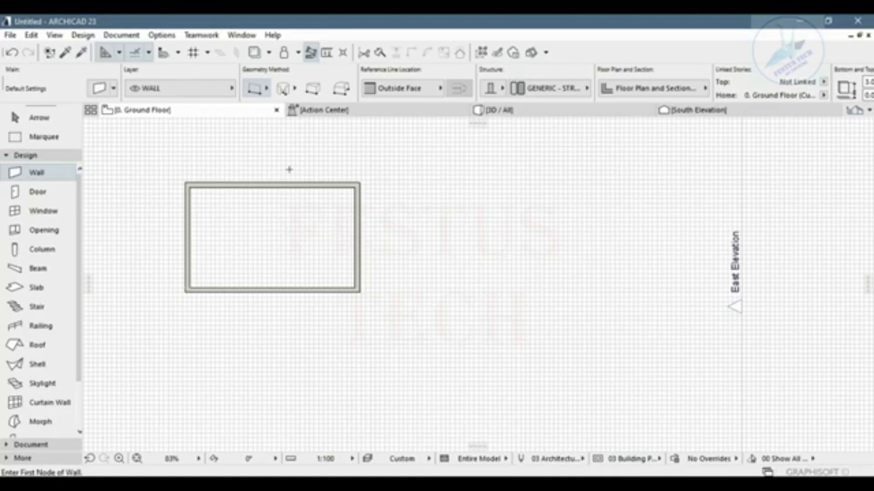
{"action": "left_click", "coordinate": [258, 186], "text": "shift"}
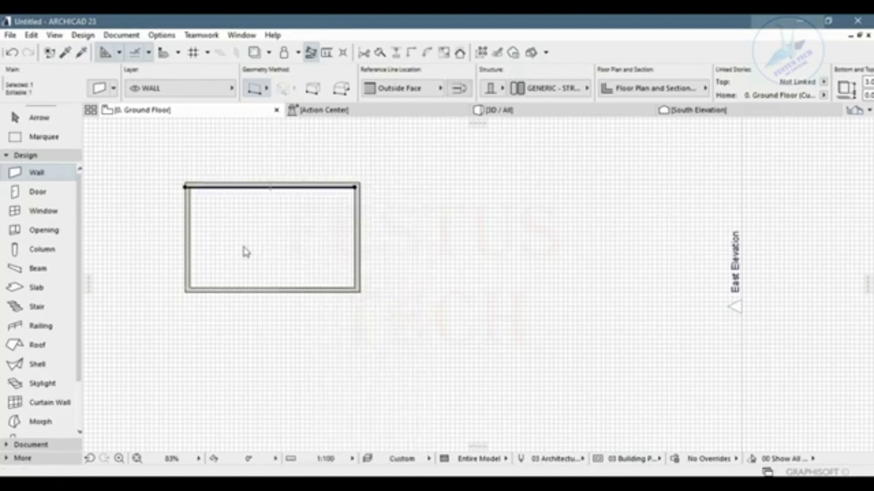
{"action": "key", "text": "Escape"}
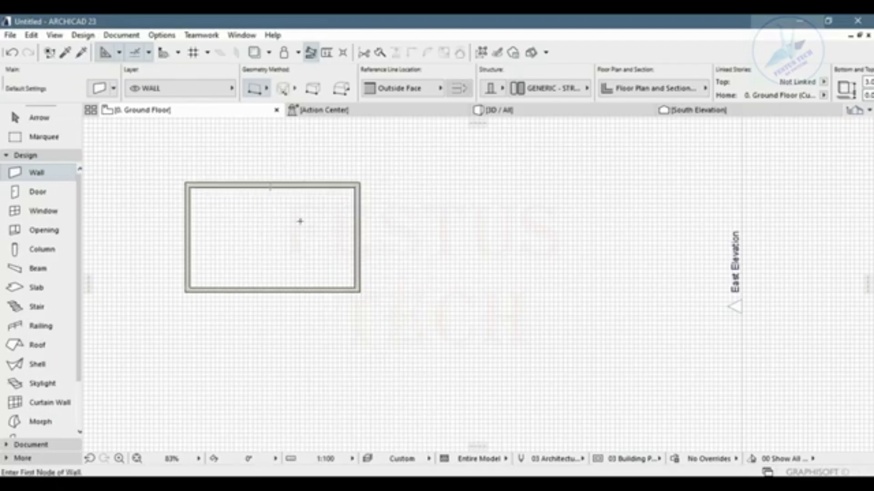
Draw a vertical wall crossing the north wall, from outside the room down into its interior
{"action": "left_click", "coordinate": [302, 143]}
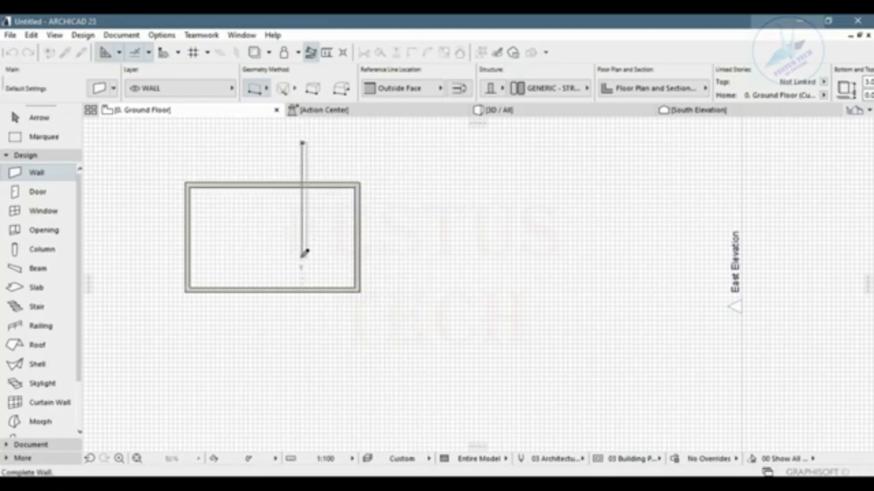
{"action": "left_click", "coordinate": [304, 256]}
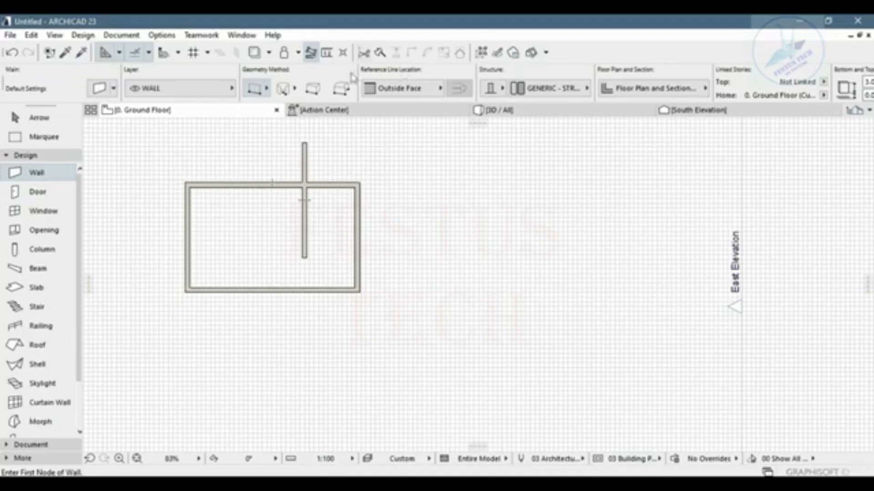
{"action": "left_click", "coordinate": [379, 54]}
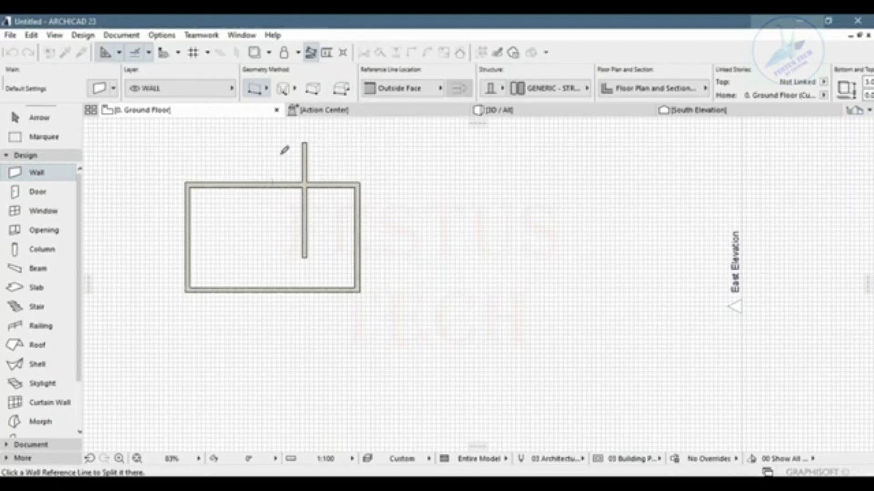
{"action": "left_click", "coordinate": [275, 176]}
{"action": "left_click", "coordinate": [272, 151]}
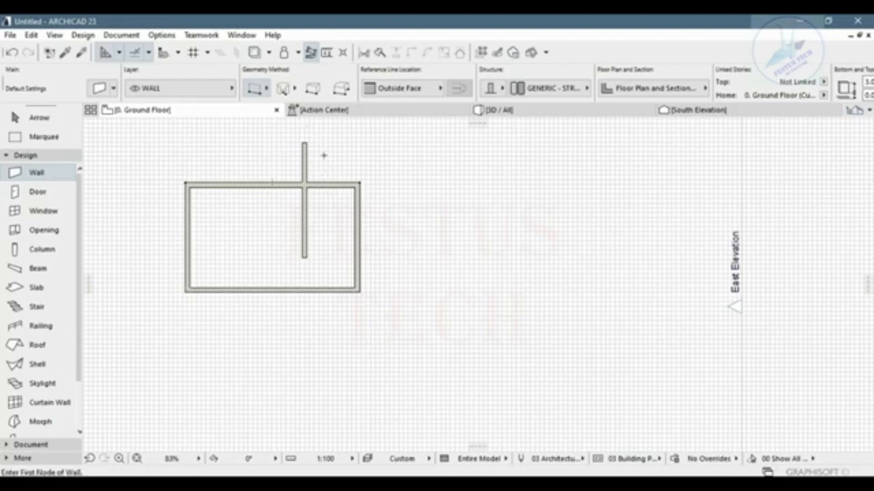
Split the north wall along a vertical line near its west end, keep the east part selected, and undo any stray wall
{"action": "right_click", "coordinate": [321, 186]}
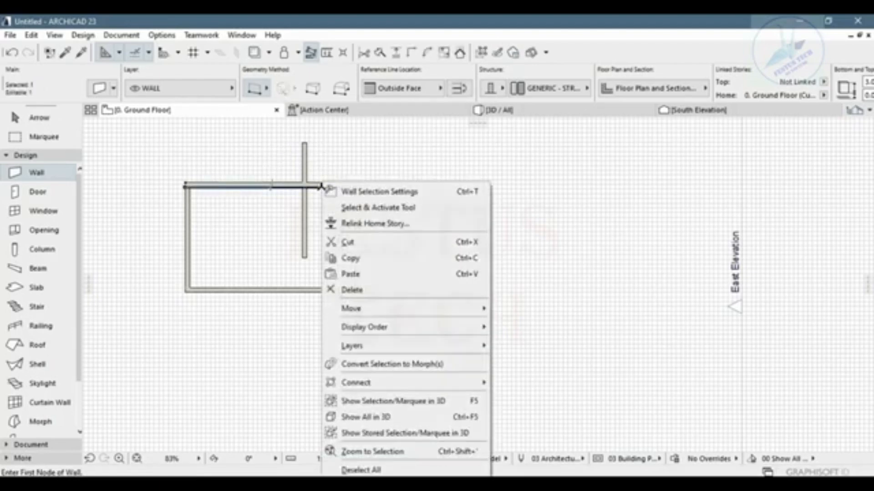
{"action": "key", "text": "Escape"}
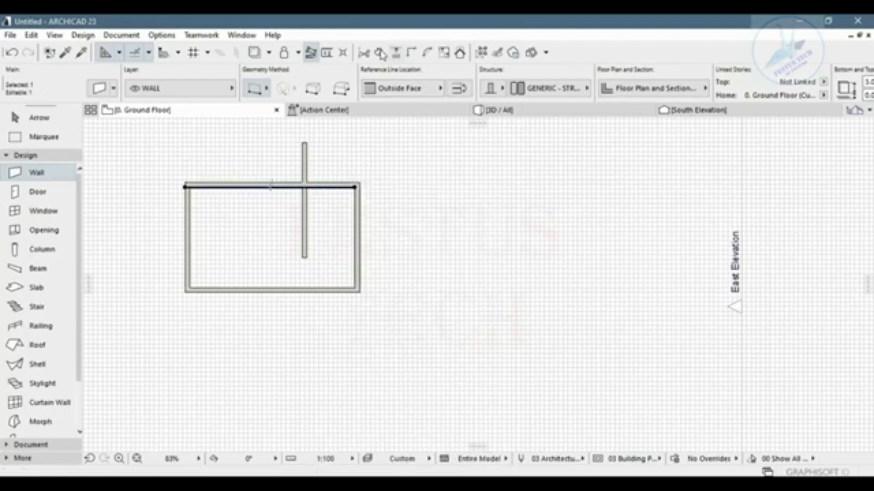
{"action": "left_click", "coordinate": [365, 52]}
{"action": "left_click", "coordinate": [231, 139]}
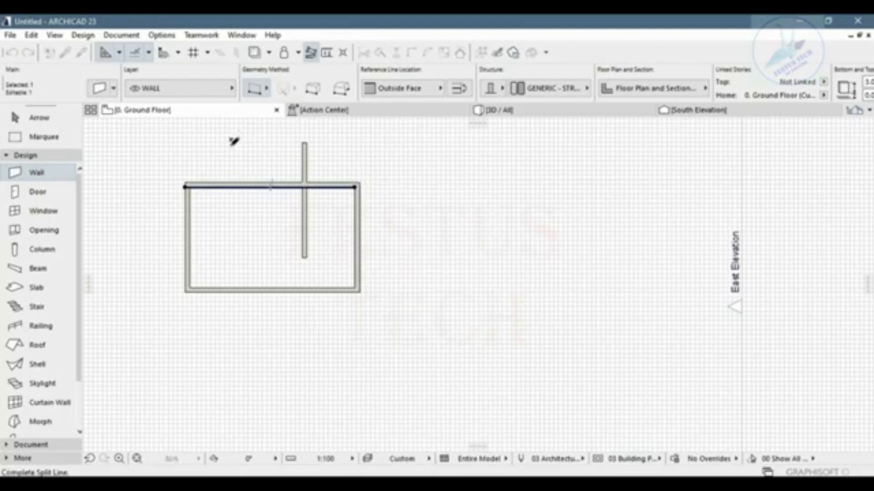
{"action": "left_click", "coordinate": [232, 249]}
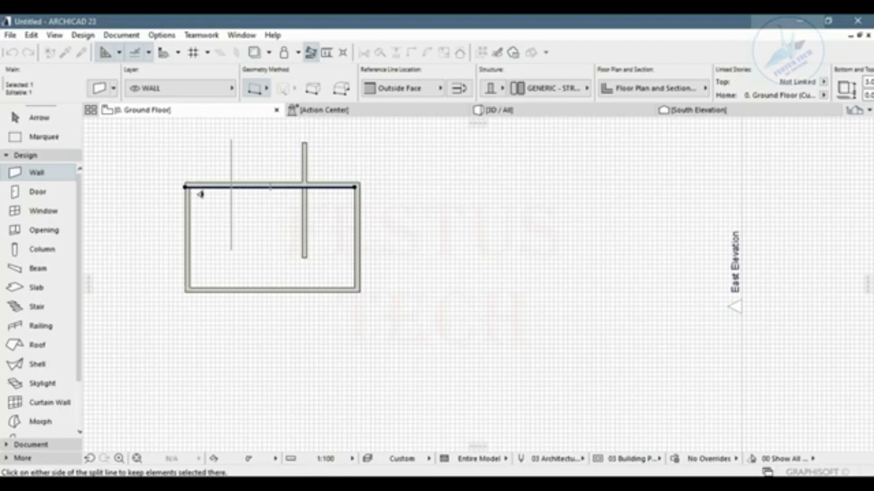
{"action": "left_click", "coordinate": [266, 201]}
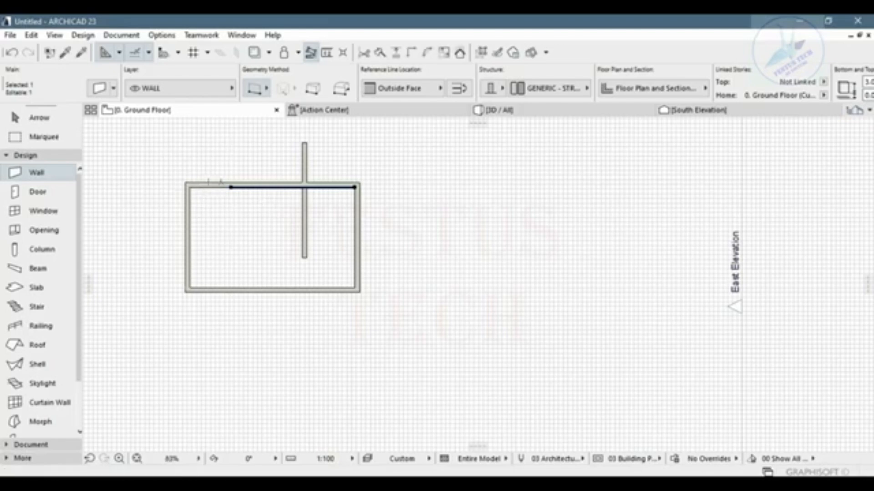
{"action": "key", "text": "Escape"}
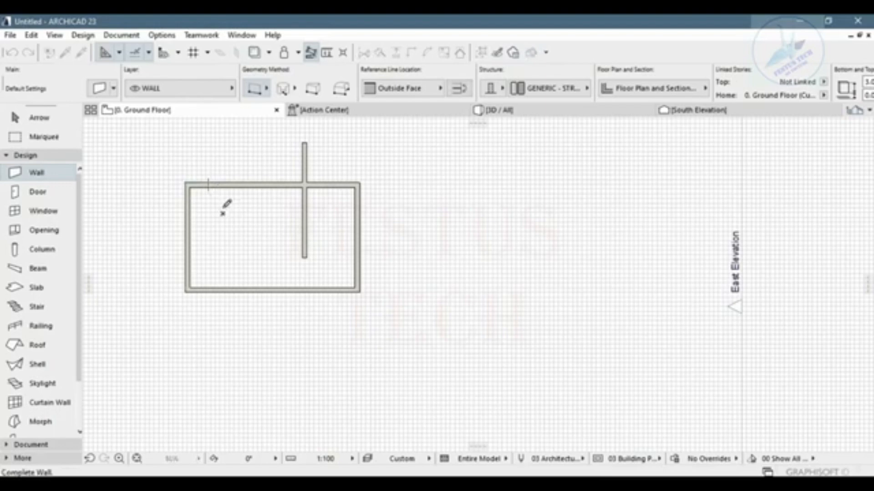
{"action": "key", "text": "ctrl+z"}
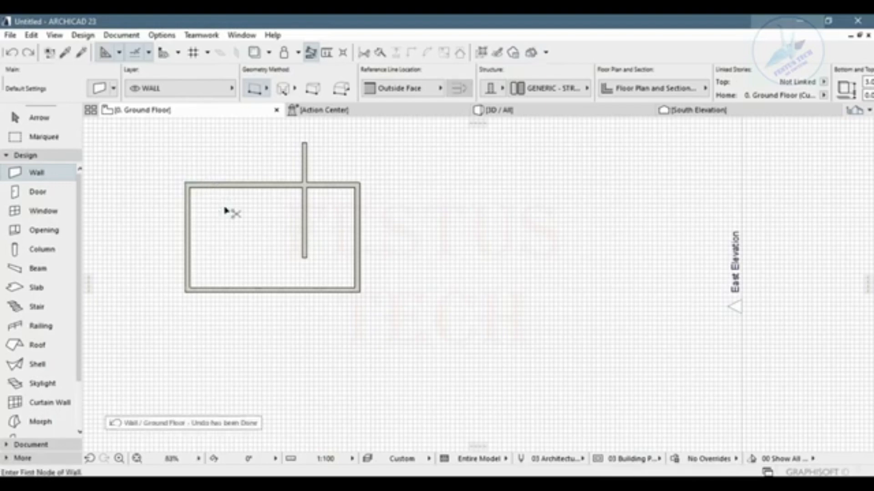
Check the split north wall's west segment, then delete its longer east segment and the freestanding vertical wall
{"action": "key", "text": "shift"}
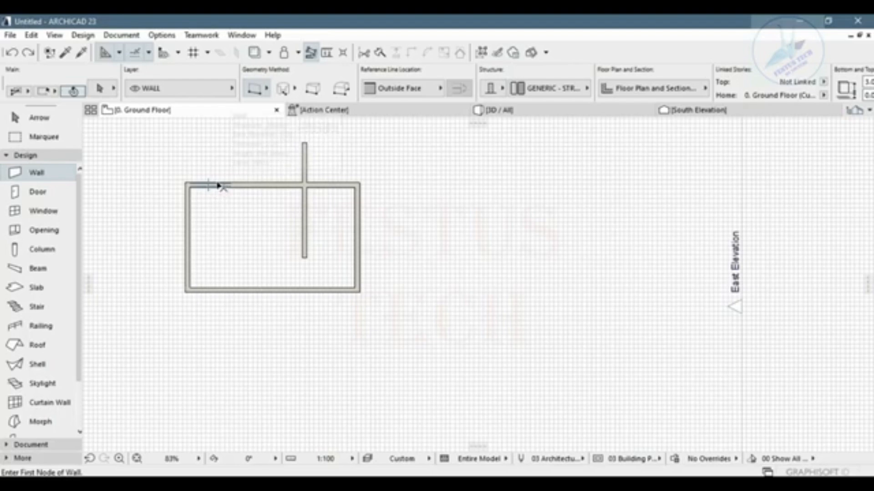
{"action": "left_click", "coordinate": [217, 187], "text": "shift"}
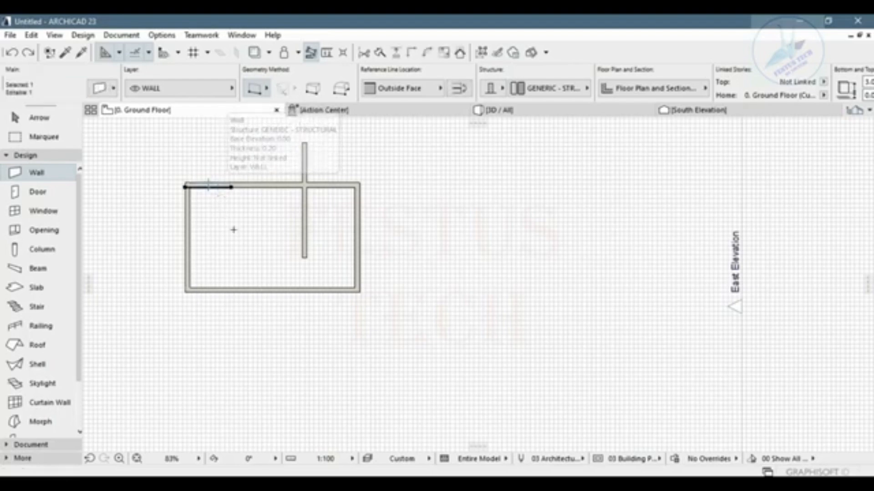
{"action": "key", "text": "Escape"}
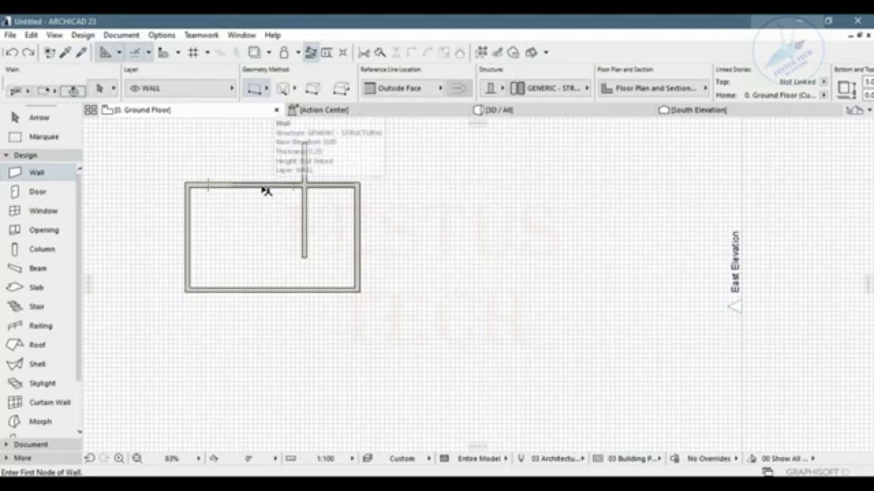
{"action": "left_click", "coordinate": [262, 188], "text": "shift"}
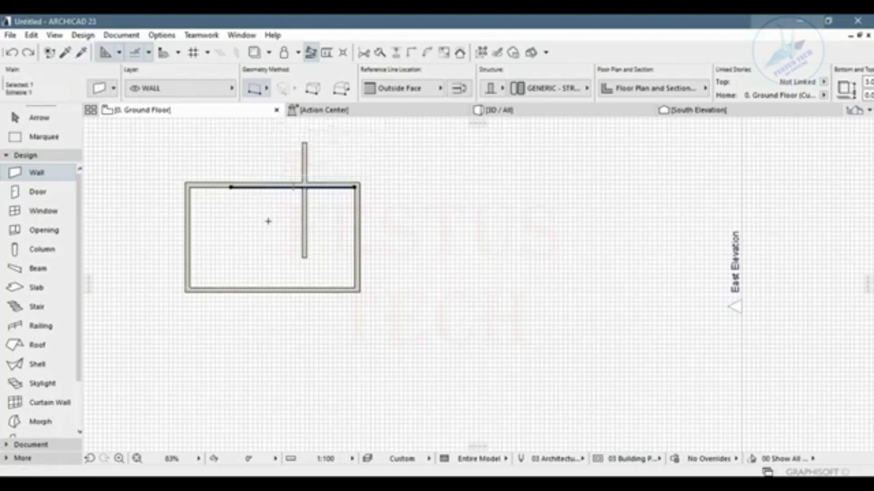
{"action": "key", "text": "Delete"}
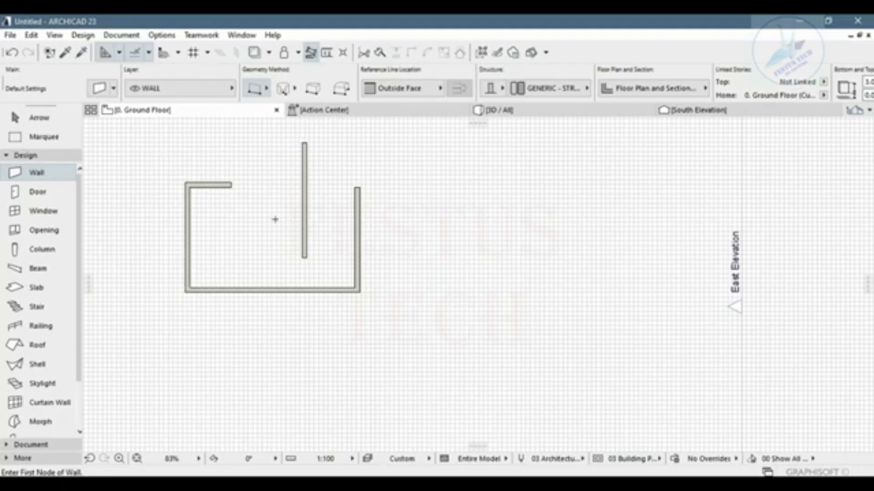
{"action": "right_click", "coordinate": [304, 220]}
{"action": "left_click", "coordinate": [319, 288]}
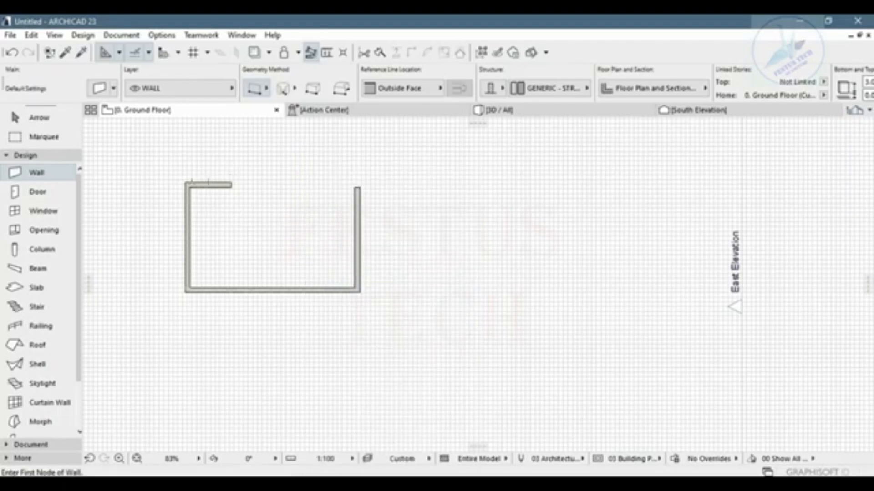
Intersect the short north wall segment with the east wall to close the room, leaving nothing selected
{"action": "left_click", "coordinate": [188, 185], "text": "shift"}
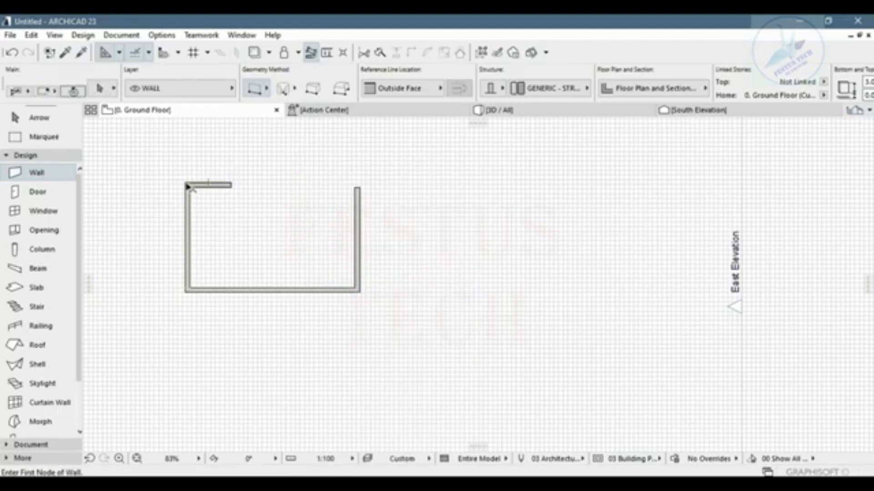
{"action": "left_click", "coordinate": [359, 216], "text": "shift"}
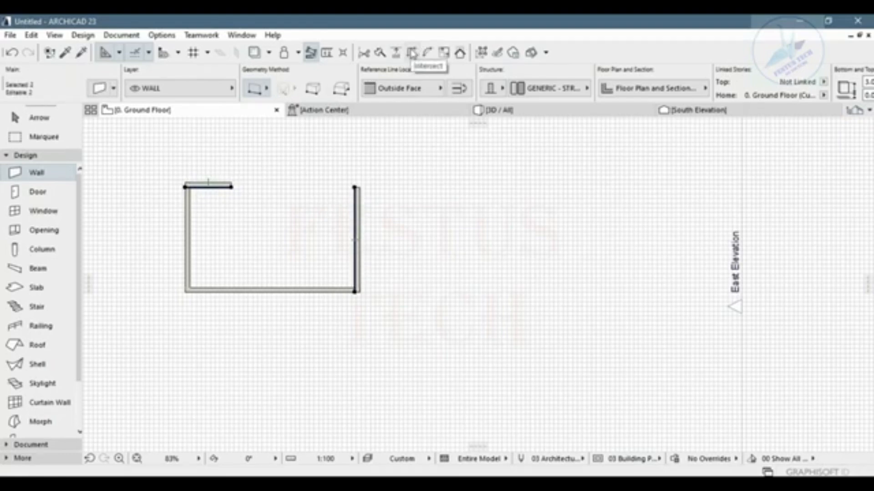
{"action": "left_click", "coordinate": [411, 53]}
{"action": "key", "text": "Escape"}
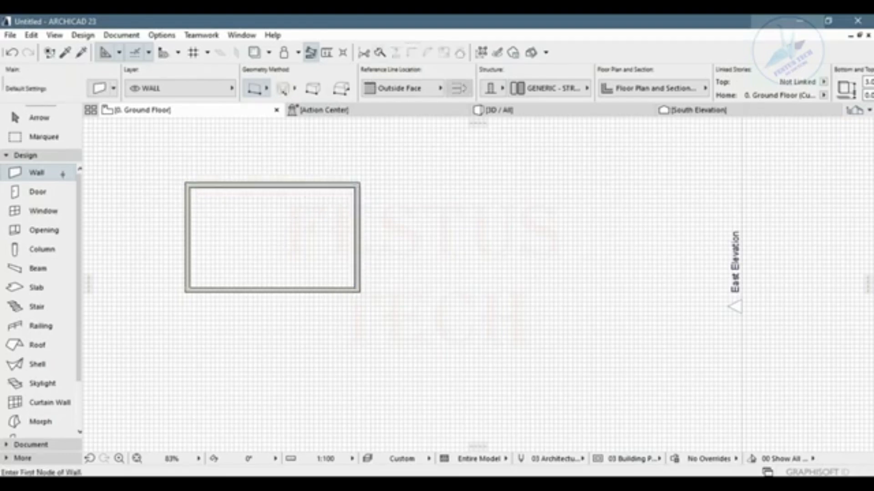
Open the Door tool's default settings and browse the ARCHICAD Library 23 folders down to Empty Door Openings 23
{"action": "left_click", "coordinate": [30, 195]}
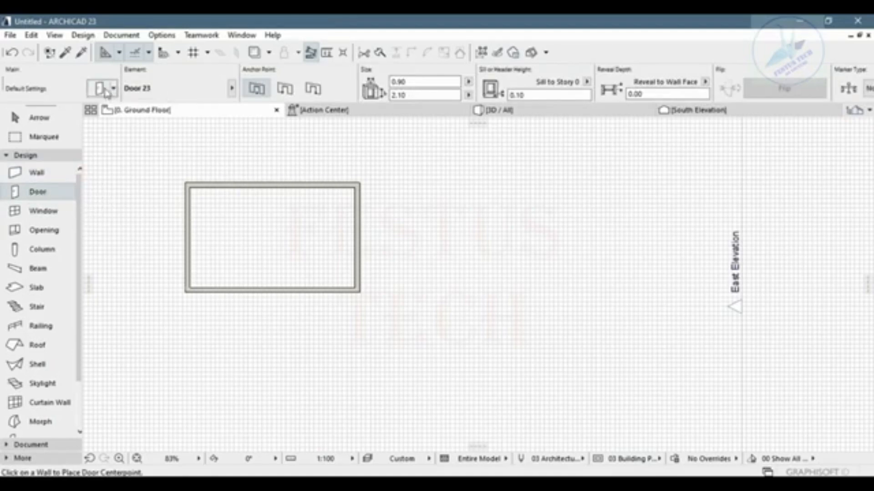
{"action": "left_click", "coordinate": [104, 89]}
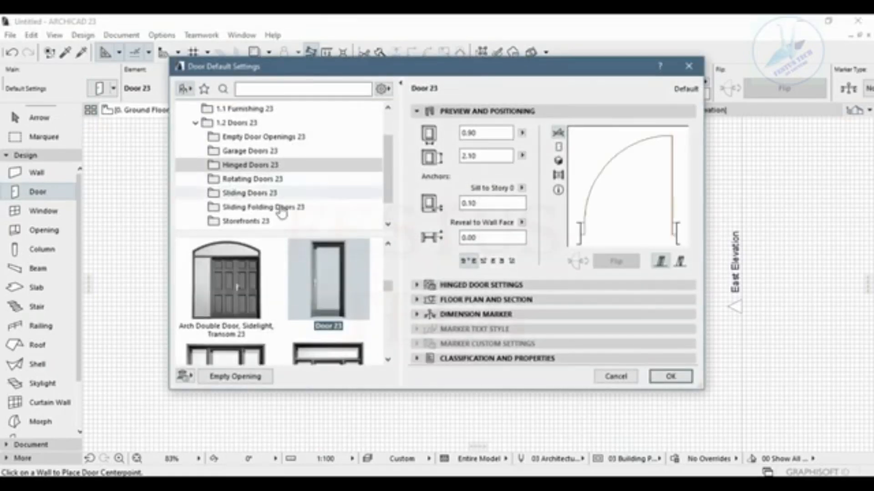
{"action": "scroll", "coordinate": [273, 166], "scroll_direction": "up", "scroll_amount": 1}
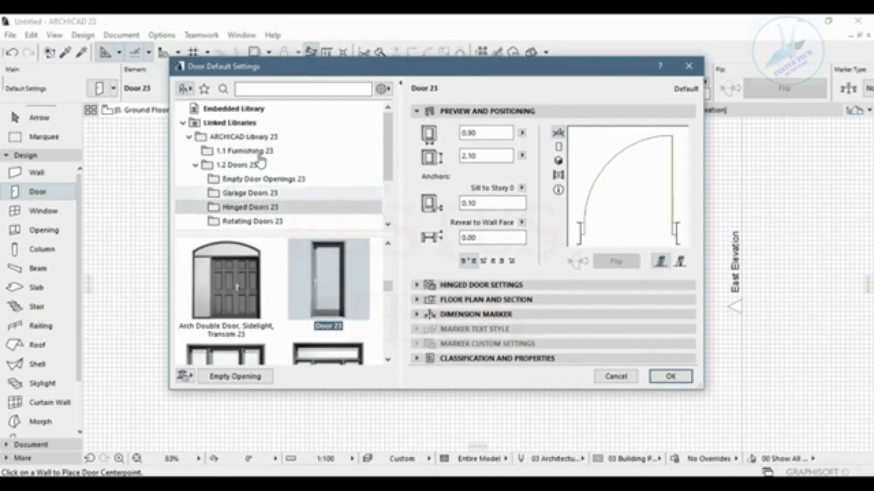
{"action": "left_click", "coordinate": [254, 137]}
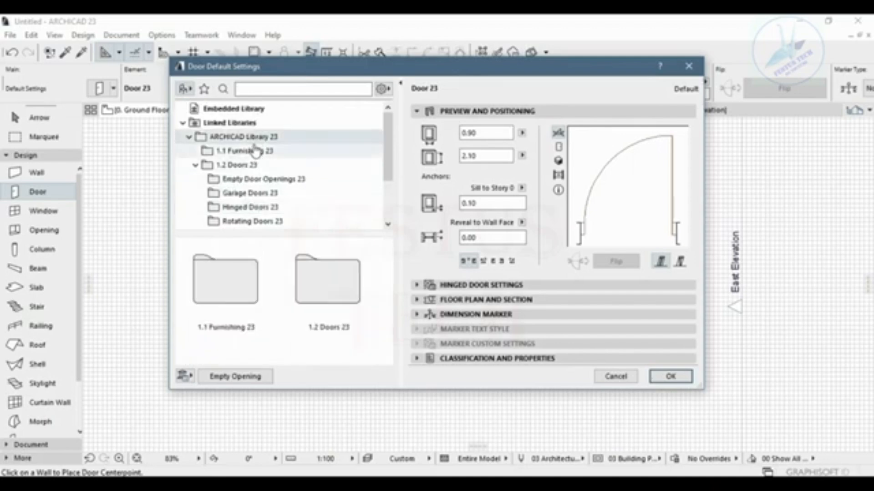
{"action": "left_click", "coordinate": [256, 151]}
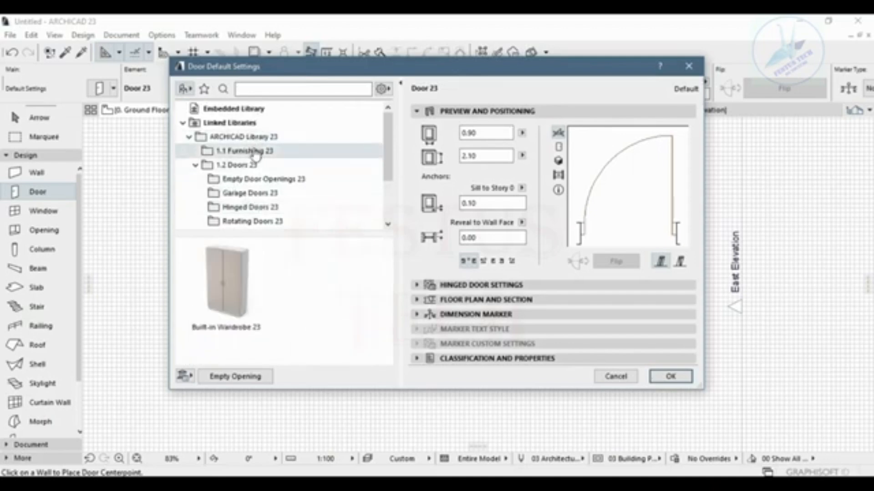
{"action": "left_click", "coordinate": [236, 165]}
{"action": "left_click", "coordinate": [238, 179]}
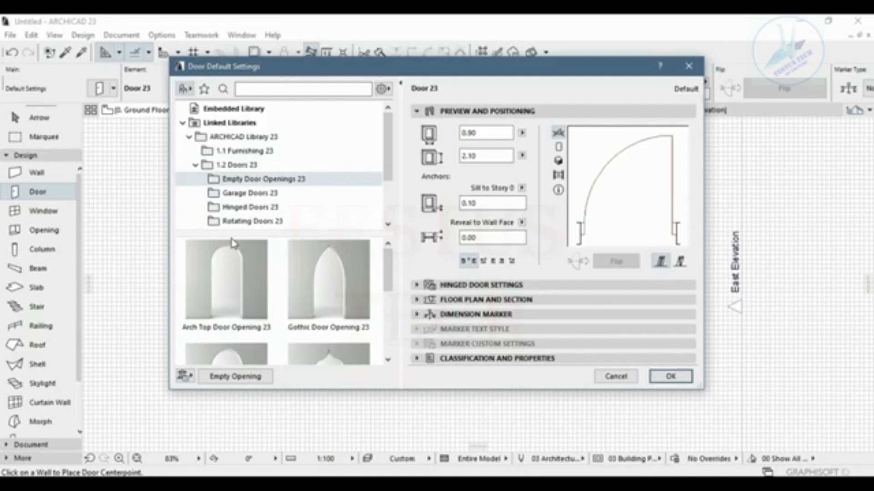
{"action": "scroll", "coordinate": [223, 316], "scroll_direction": "down", "scroll_amount": 3}
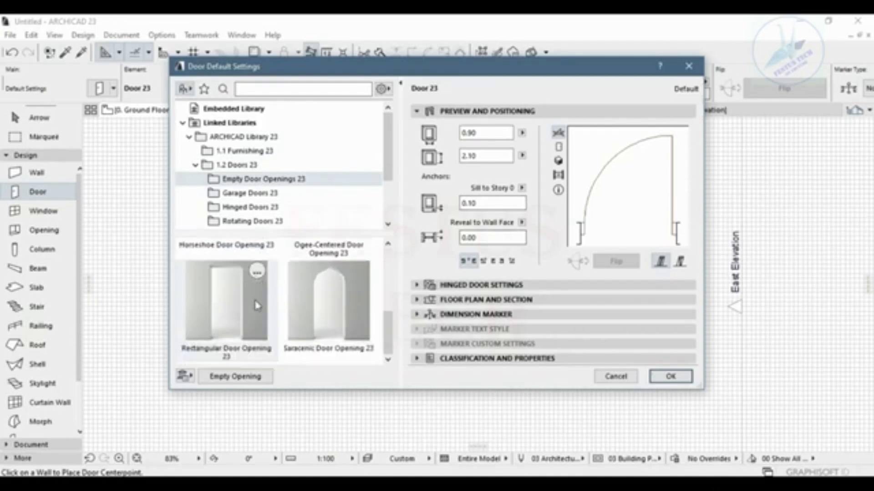
Preview Saracenic Door Opening 23 and Gothic Door Opening 23, each as a picture and as a 3D model
{"action": "left_click", "coordinate": [337, 294]}
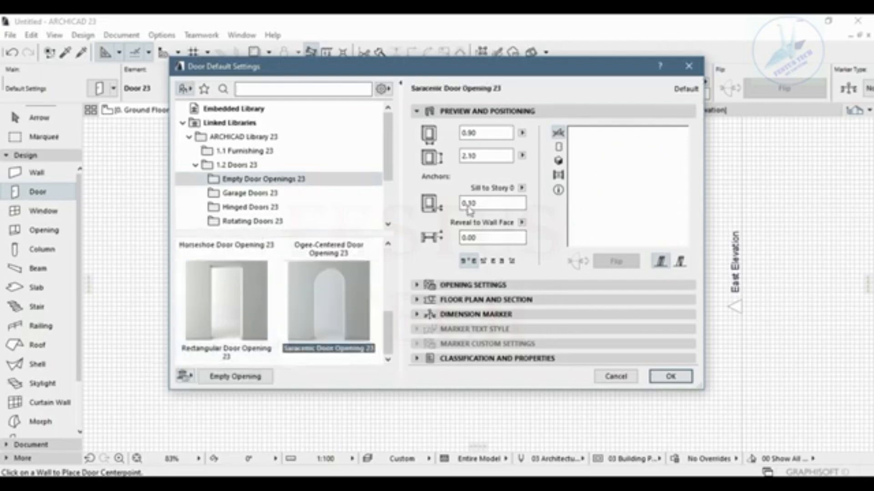
{"action": "left_click", "coordinate": [559, 176]}
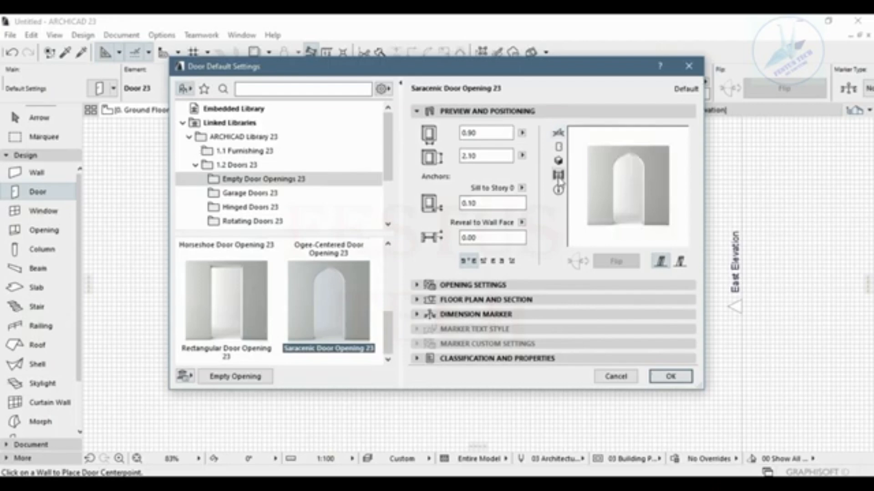
{"action": "left_click", "coordinate": [560, 161]}
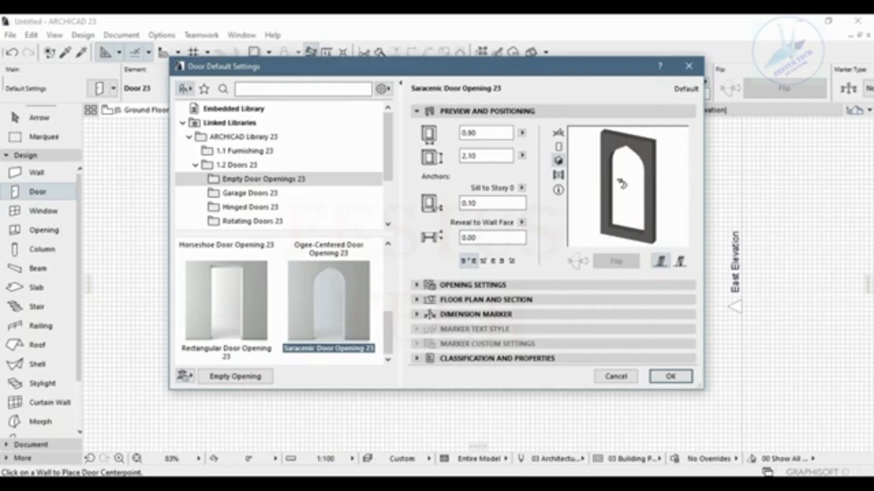
{"action": "left_click", "coordinate": [559, 175]}
{"action": "scroll", "coordinate": [286, 302], "scroll_direction": "up", "scroll_amount": 5}
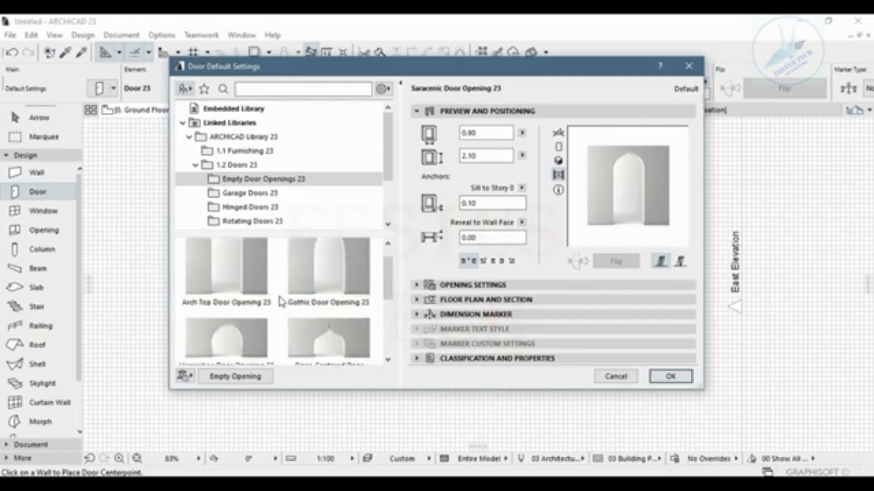
{"action": "left_click", "coordinate": [328, 280]}
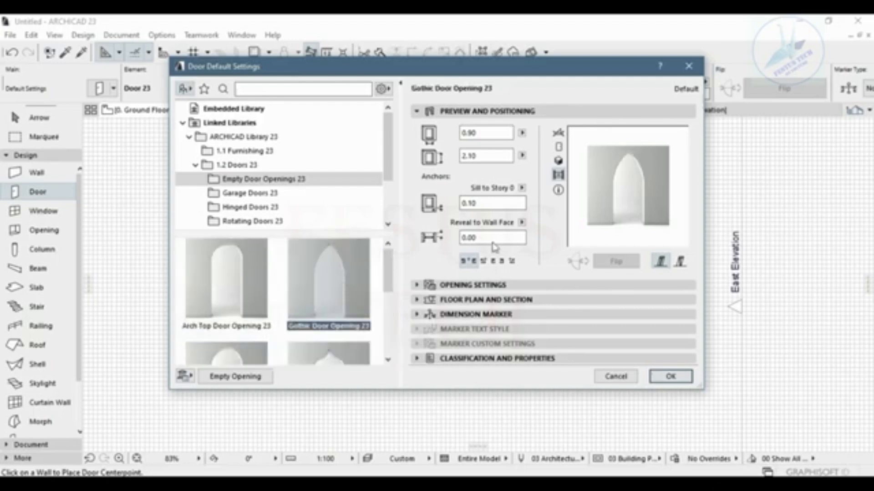
{"action": "left_click", "coordinate": [558, 161]}
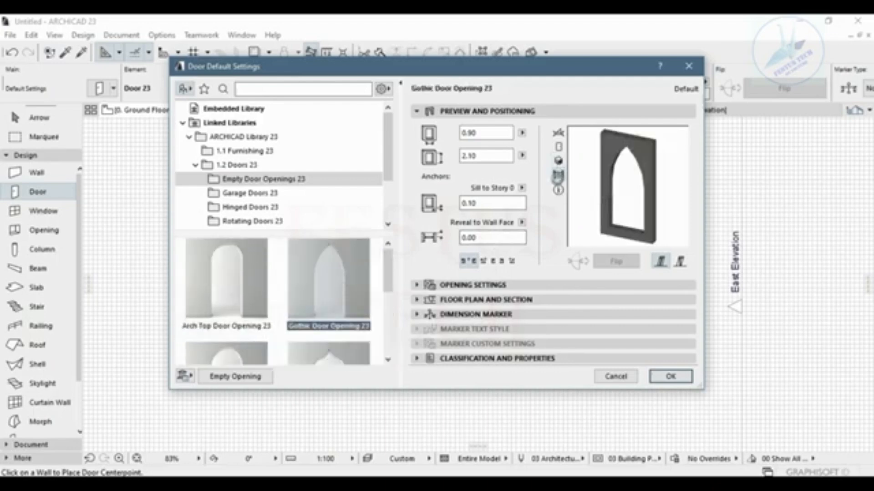
{"action": "left_click", "coordinate": [558, 175]}
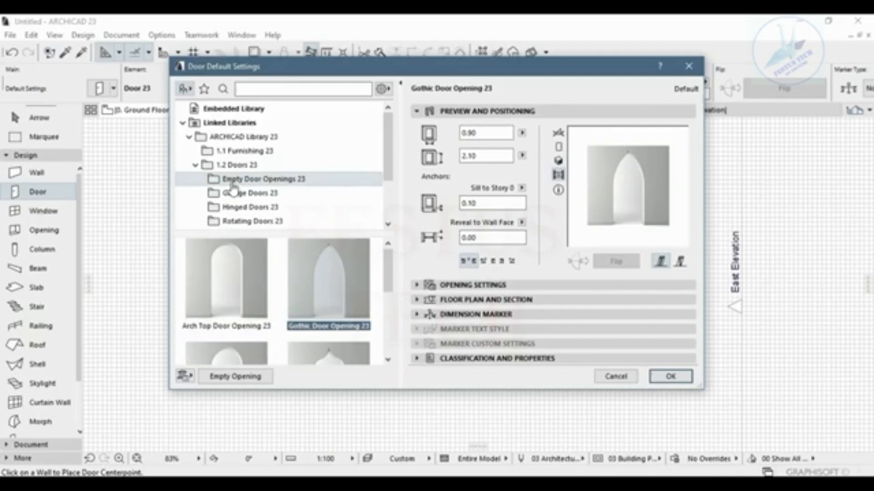
Browse the Garage Doors 23 folder and preview Garage Double Door 23
{"action": "left_click", "coordinate": [257, 194]}
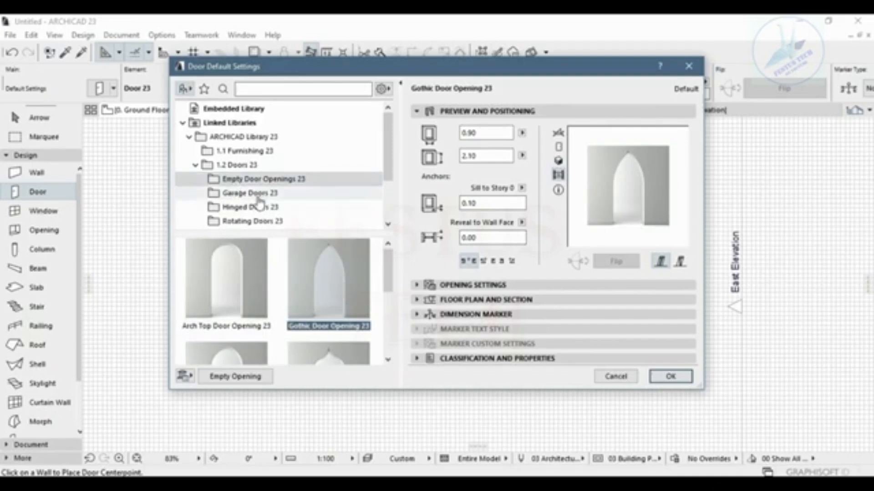
{"action": "scroll", "coordinate": [266, 279], "scroll_direction": "down", "scroll_amount": 2}
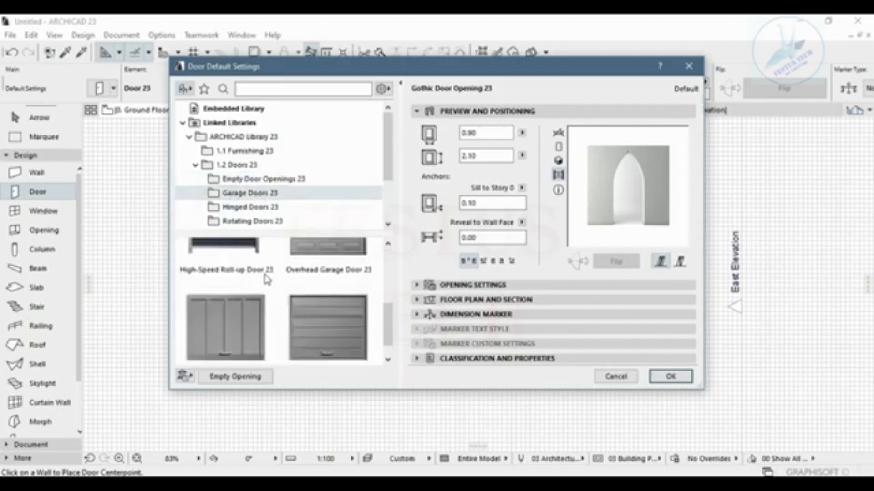
{"action": "scroll", "coordinate": [267, 280], "scroll_direction": "up", "scroll_amount": 2}
{"action": "scroll", "coordinate": [268, 280], "scroll_direction": "down", "scroll_amount": 2}
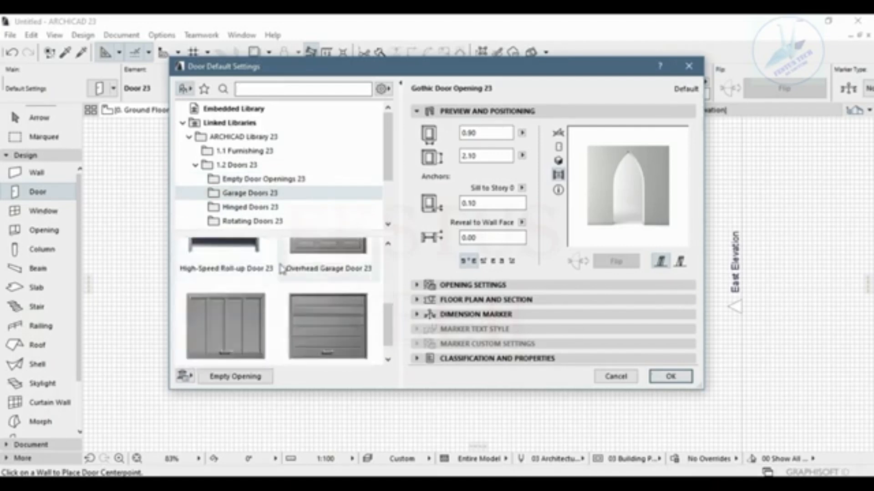
{"action": "scroll", "coordinate": [281, 268], "scroll_direction": "up", "scroll_amount": 2}
{"action": "left_click", "coordinate": [240, 272]}
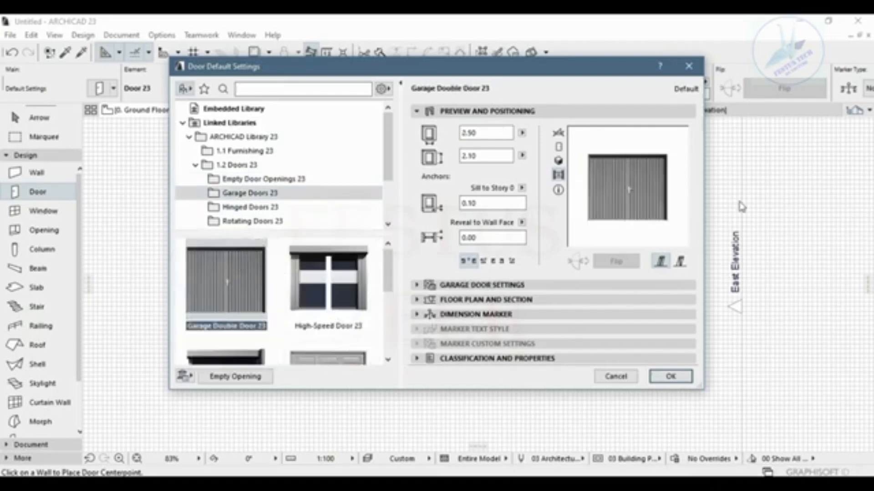
Browse the Hinged Doors 23 folder, previewing Arch Double Door with Transom 23, and choose Door with 2 Sidelights and Transom 23
{"action": "left_click", "coordinate": [249, 207]}
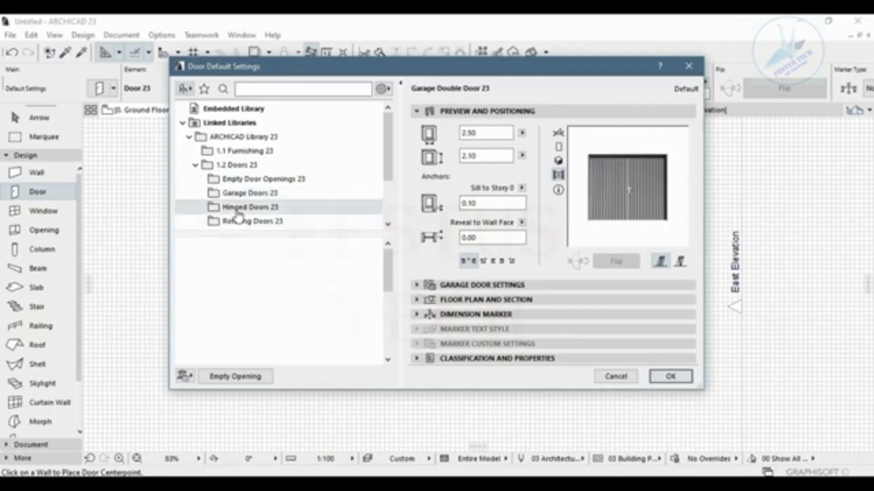
{"action": "scroll", "coordinate": [292, 283], "scroll_direction": "down", "scroll_amount": 3}
{"action": "scroll", "coordinate": [292, 282], "scroll_direction": "down", "scroll_amount": 2}
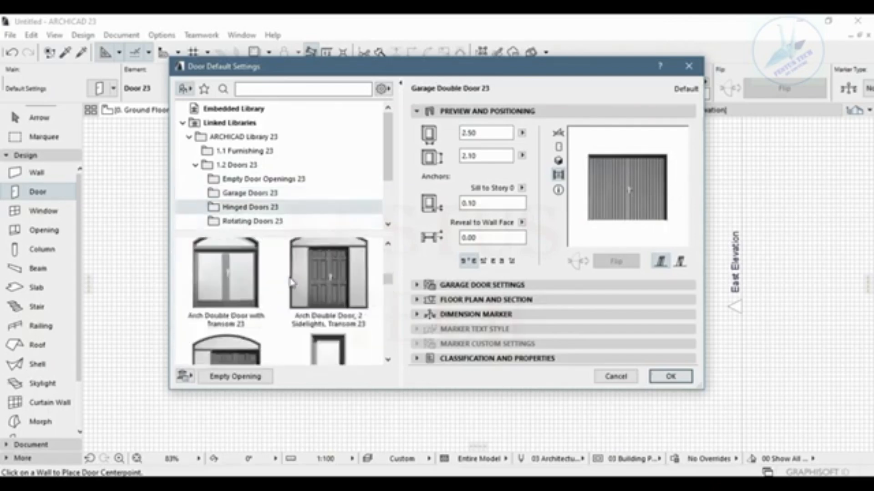
{"action": "left_click", "coordinate": [302, 279]}
{"action": "left_click", "coordinate": [248, 287]}
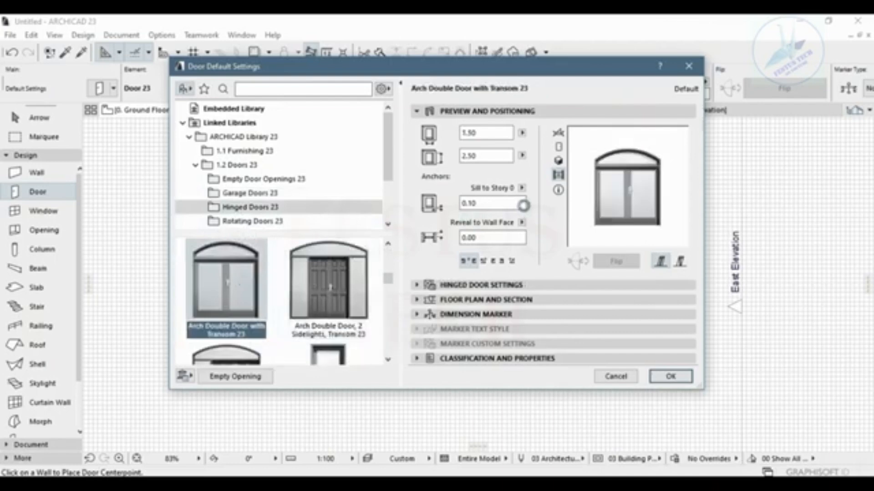
{"action": "scroll", "coordinate": [275, 299], "scroll_direction": "down", "scroll_amount": 2}
{"action": "scroll", "coordinate": [275, 298], "scroll_direction": "down", "scroll_amount": 2}
{"action": "left_click", "coordinate": [233, 287]}
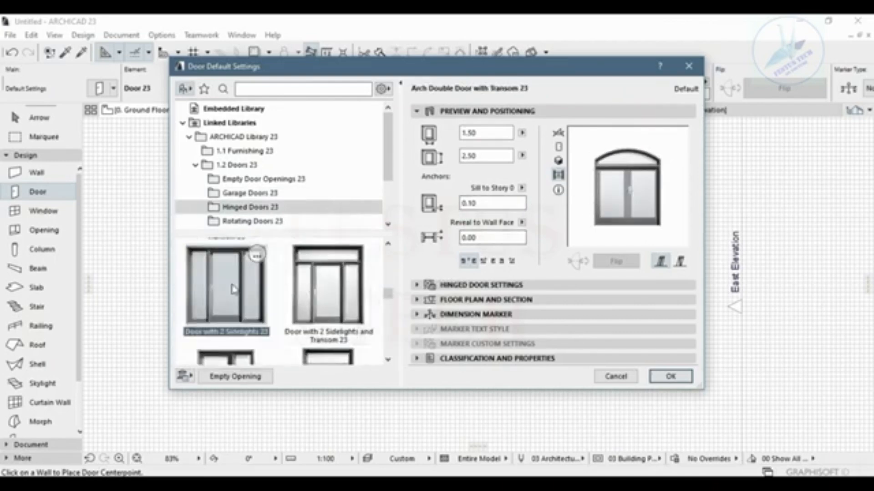
{"action": "left_click", "coordinate": [326, 274]}
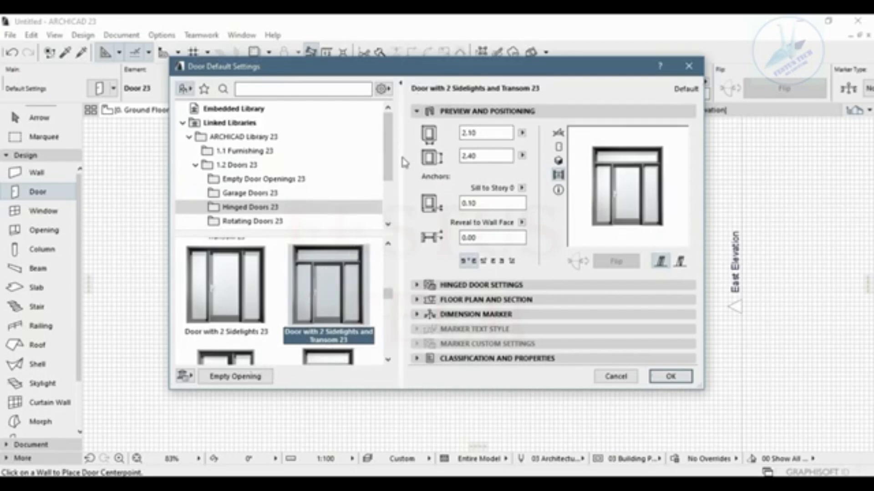
Set the default door's sill height to 0.00, its height to 2.70 and its width to 2.20
{"action": "left_click", "coordinate": [417, 111]}
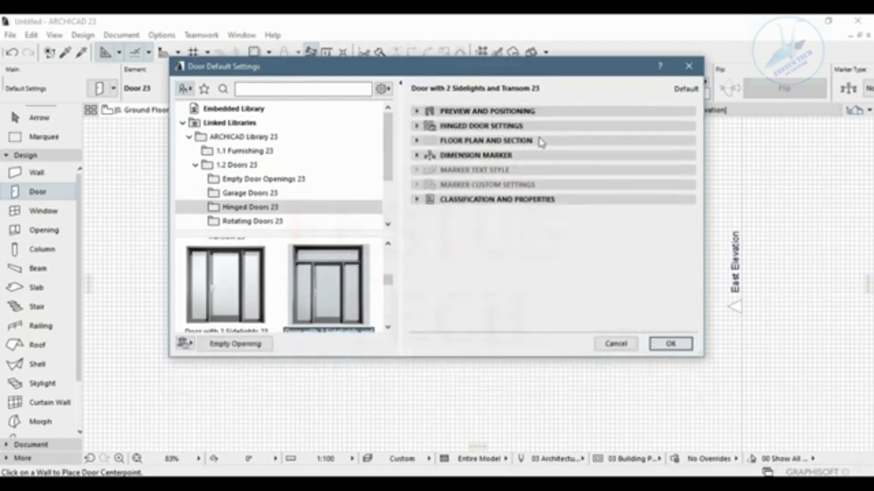
{"action": "left_click", "coordinate": [418, 112]}
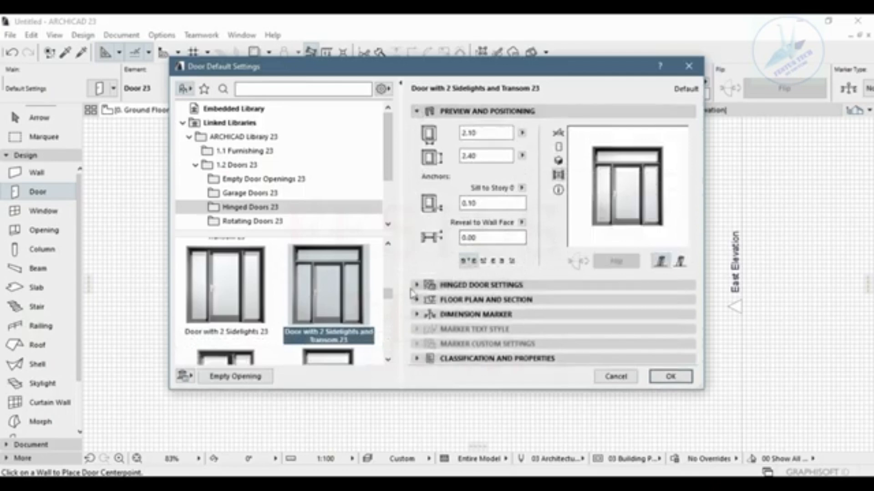
{"action": "left_click", "coordinate": [415, 286]}
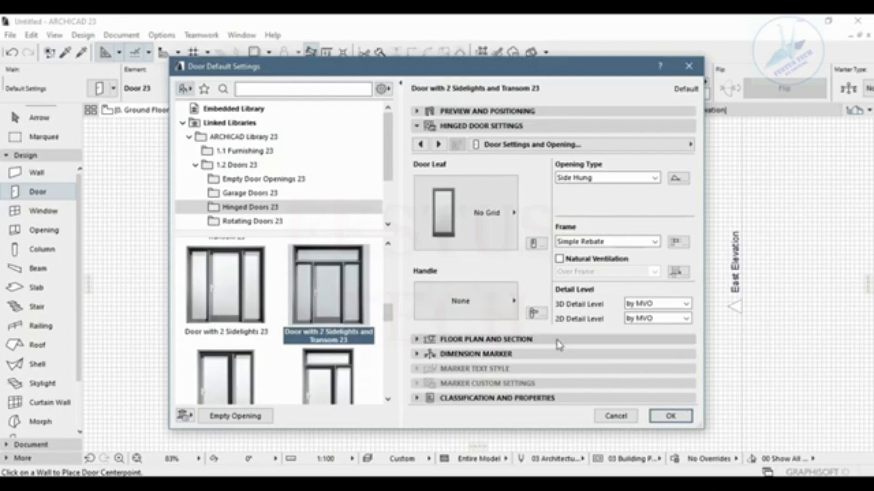
{"action": "left_click", "coordinate": [415, 112]}
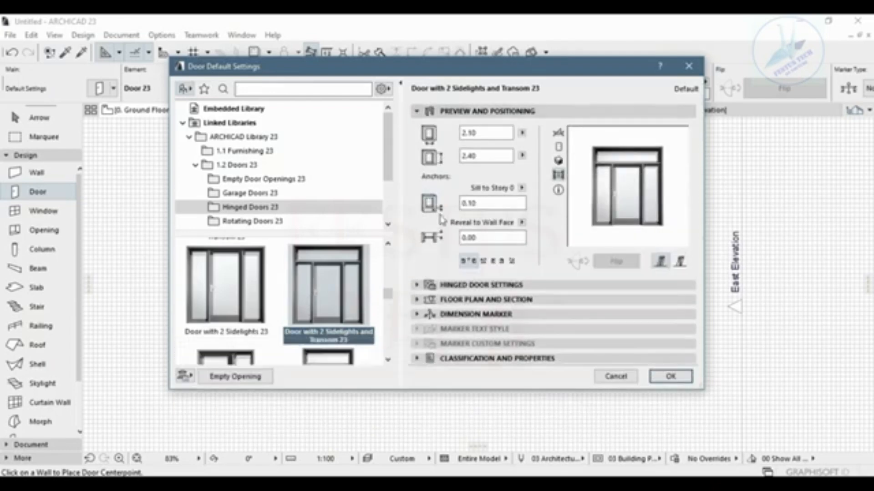
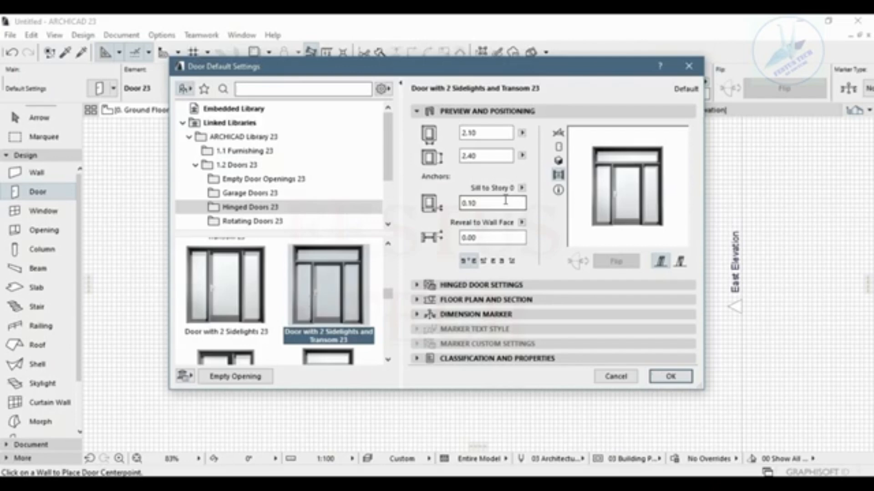
{"action": "left_click_drag", "start_coordinate": [505, 200], "coordinate": [391, 207]}
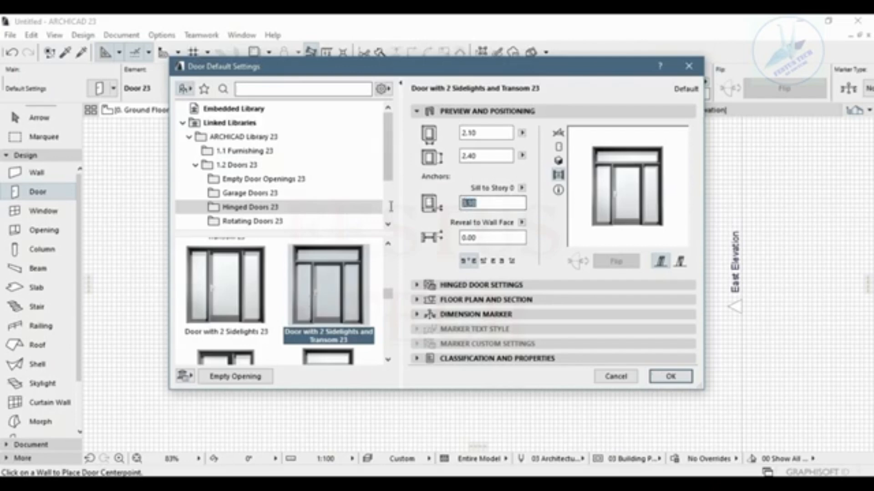
{"action": "type", "text": "0.00"}
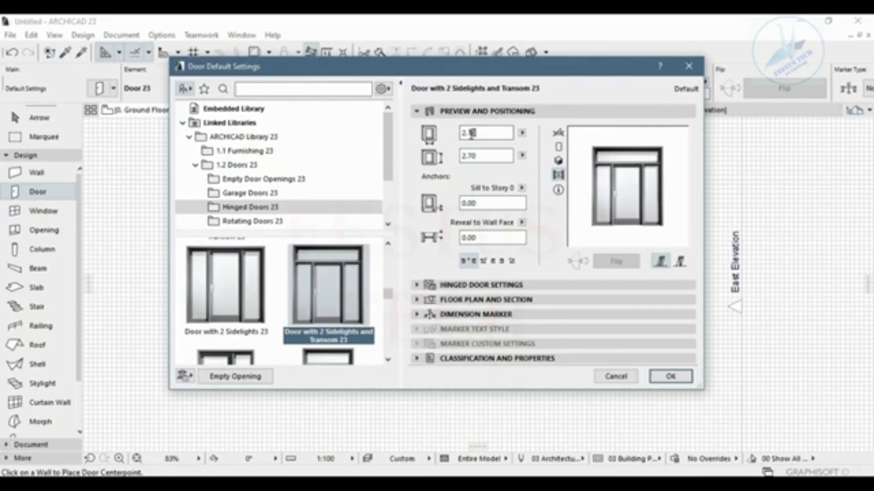
{"action": "left_click_drag", "start_coordinate": [473, 134], "coordinate": [470, 134]}
{"action": "type", "text": "10"}
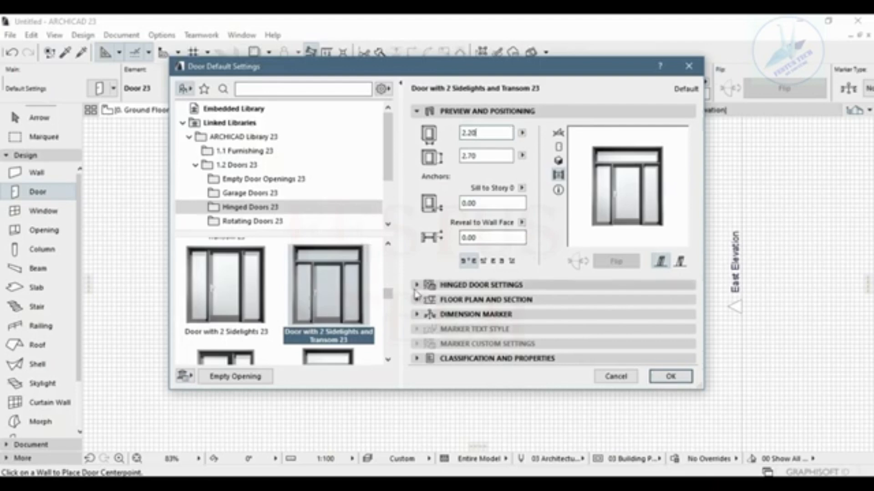
Browse the door leaf styles in the hinged door settings and choose Style 22
{"action": "left_click", "coordinate": [415, 286]}
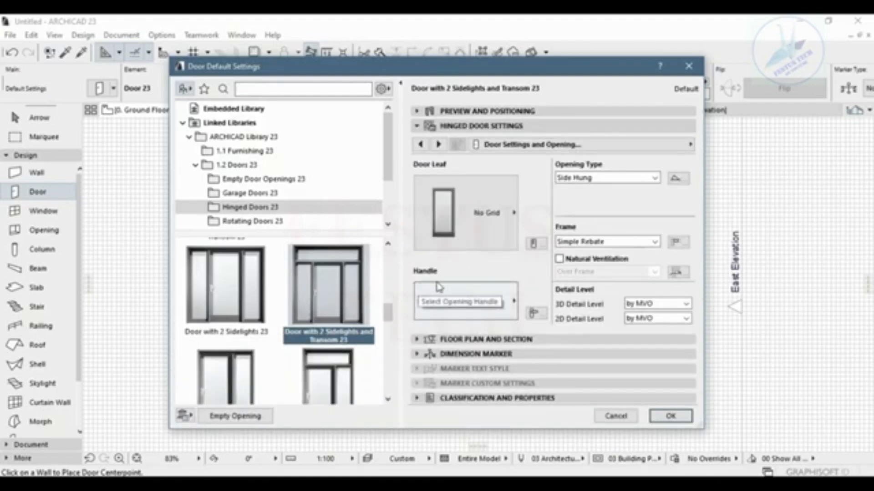
{"action": "left_click", "coordinate": [506, 219]}
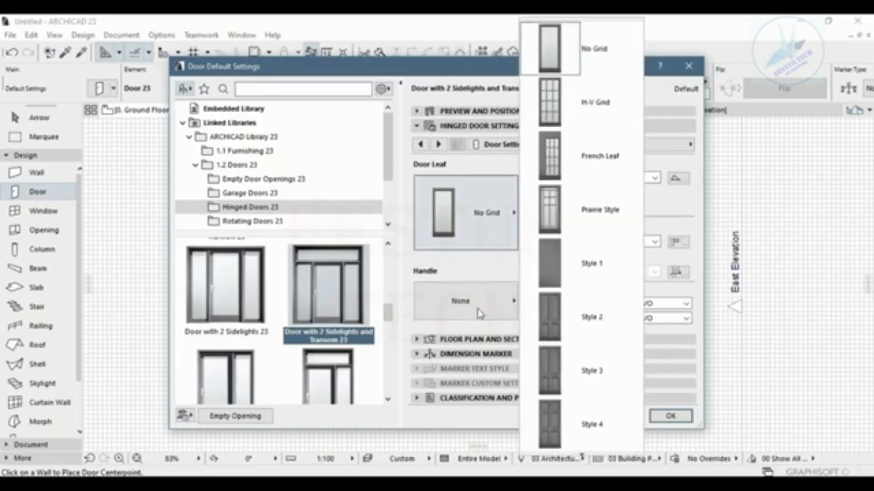
{"action": "scroll", "coordinate": [589, 318], "scroll_direction": "down", "scroll_amount": 4}
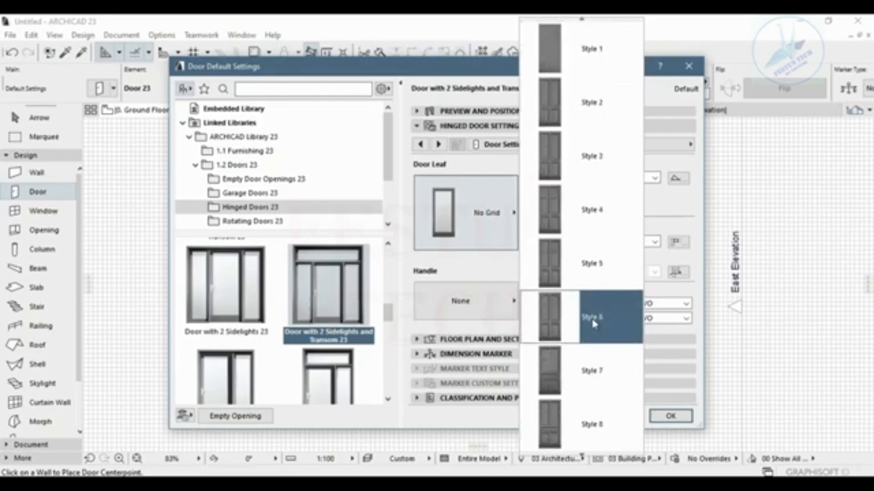
{"action": "scroll", "coordinate": [588, 330], "scroll_direction": "down", "scroll_amount": 4}
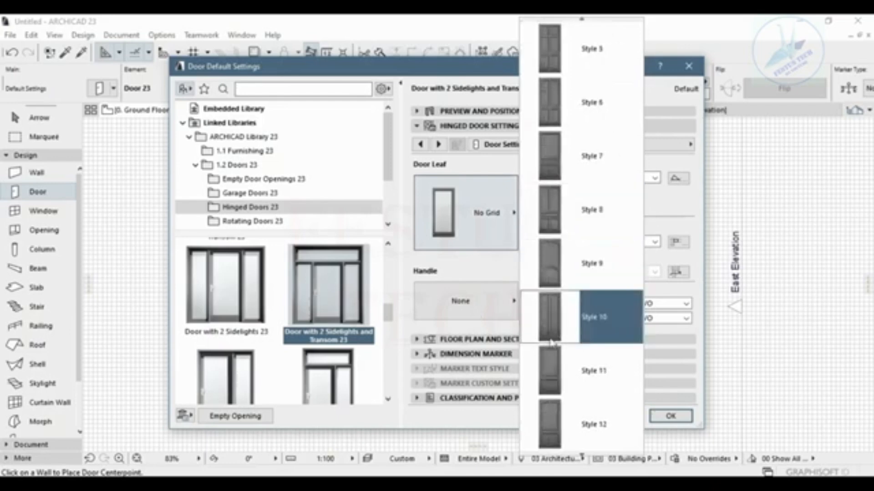
{"action": "scroll", "coordinate": [578, 342], "scroll_direction": "down", "scroll_amount": 3}
{"action": "scroll", "coordinate": [554, 361], "scroll_direction": "down", "scroll_amount": 11}
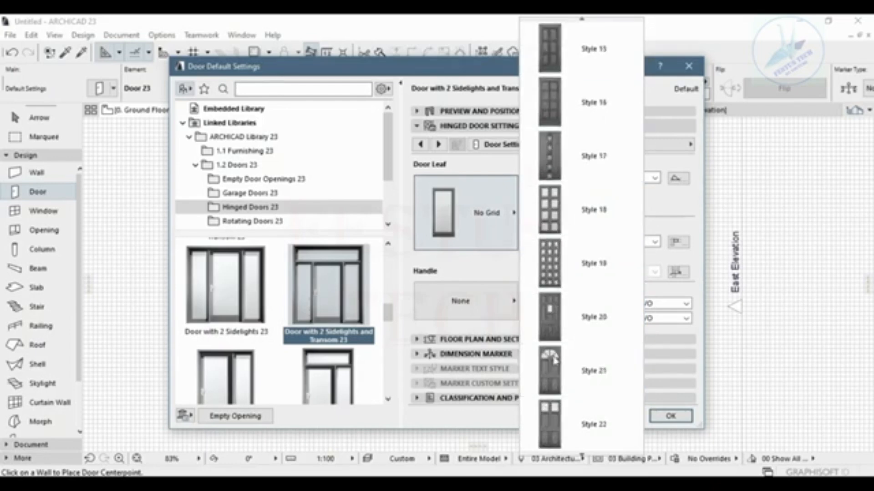
{"action": "scroll", "coordinate": [554, 361], "scroll_direction": "down", "scroll_amount": 1}
{"action": "scroll", "coordinate": [554, 361], "scroll_direction": "up", "scroll_amount": 1}
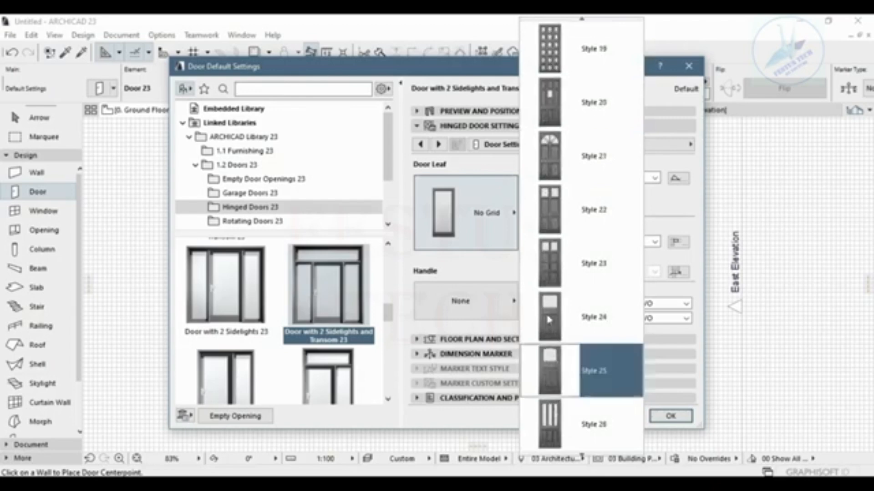
{"action": "left_click", "coordinate": [546, 217]}
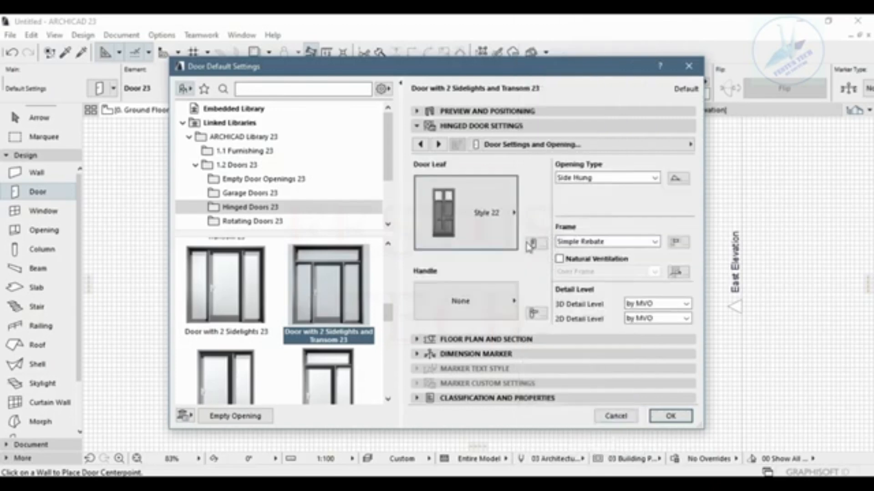
Try the H-V Grid door leaf, and settle on Prairie Style as the leaf type
{"action": "left_click", "coordinate": [517, 227]}
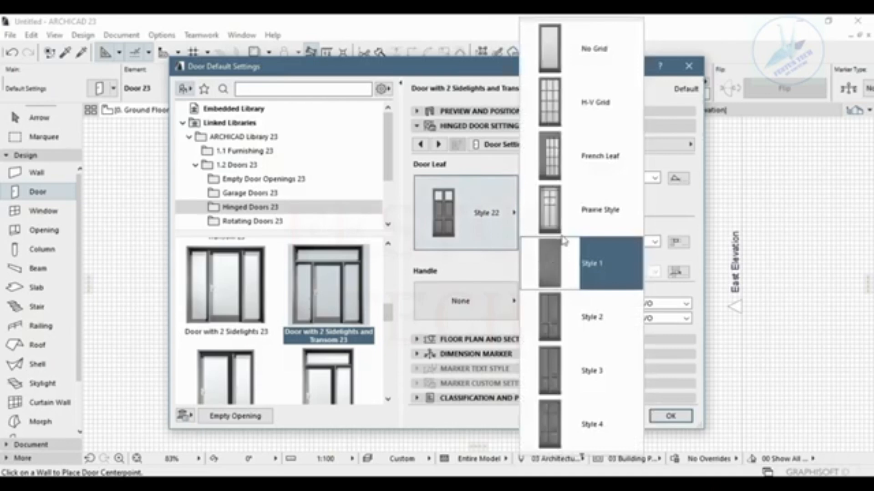
{"action": "left_click", "coordinate": [552, 106]}
{"action": "left_click", "coordinate": [513, 213]}
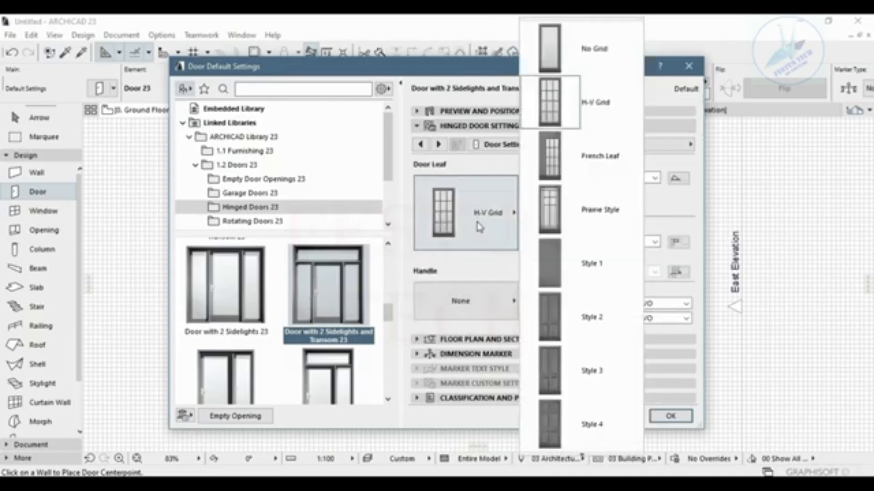
{"action": "left_click", "coordinate": [568, 207]}
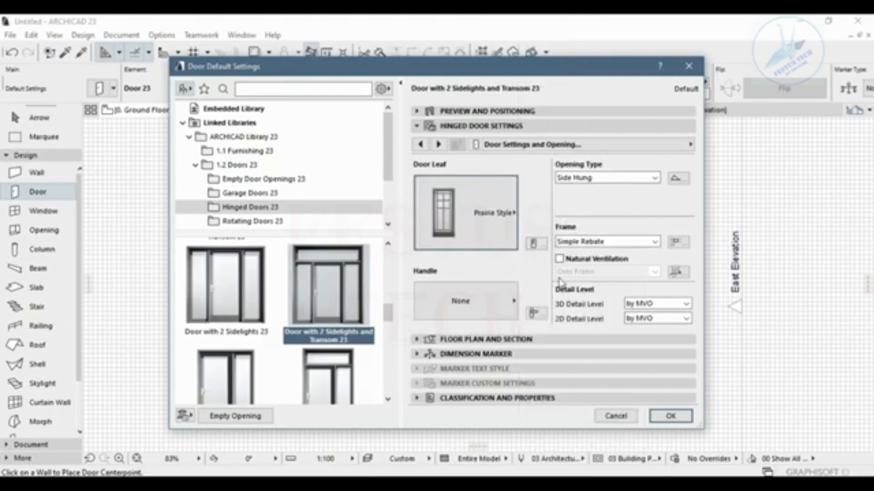
Open the frame style and dimensions settings and turn Uniform Frame Width off and back on
{"action": "left_click", "coordinate": [443, 144]}
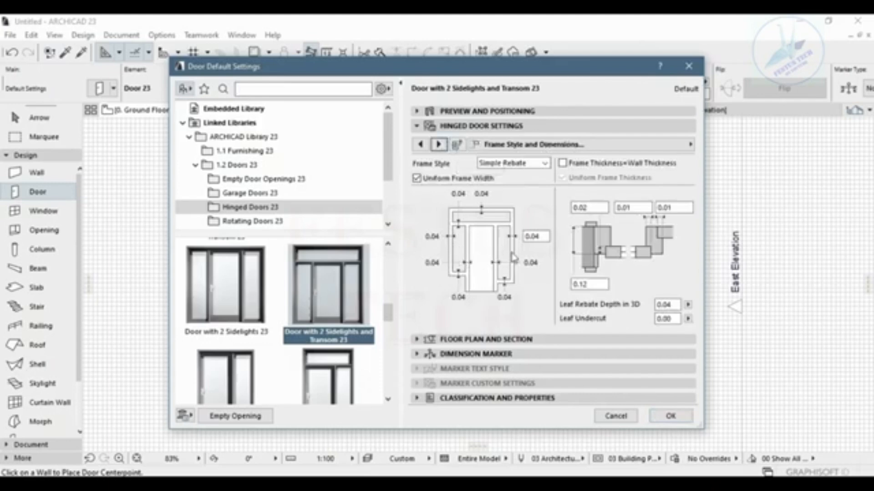
{"action": "left_click", "coordinate": [505, 297]}
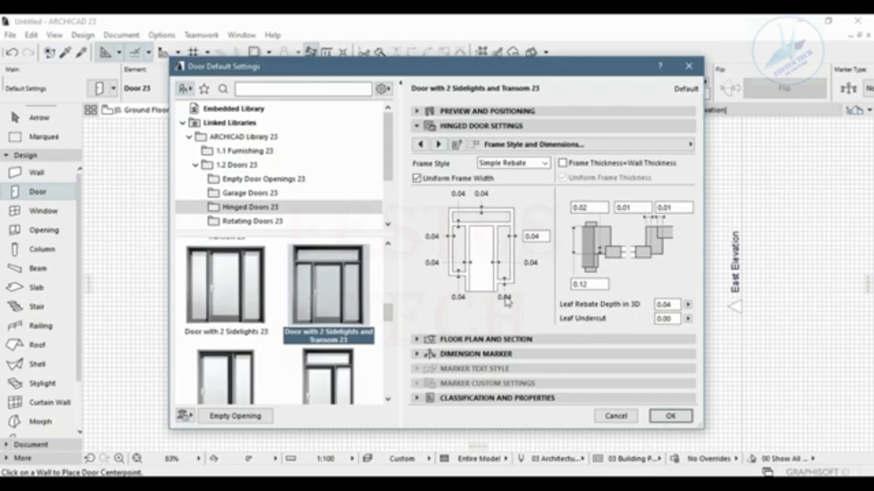
{"action": "left_click", "coordinate": [416, 178]}
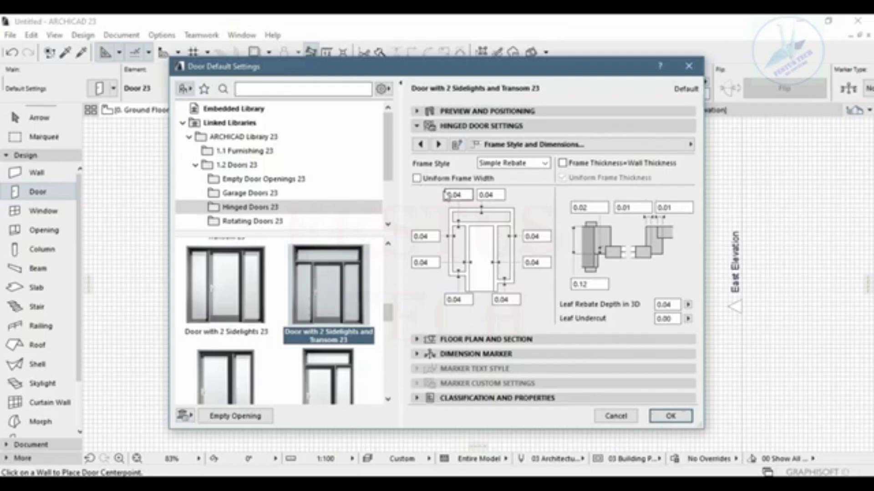
{"action": "left_click", "coordinate": [417, 178]}
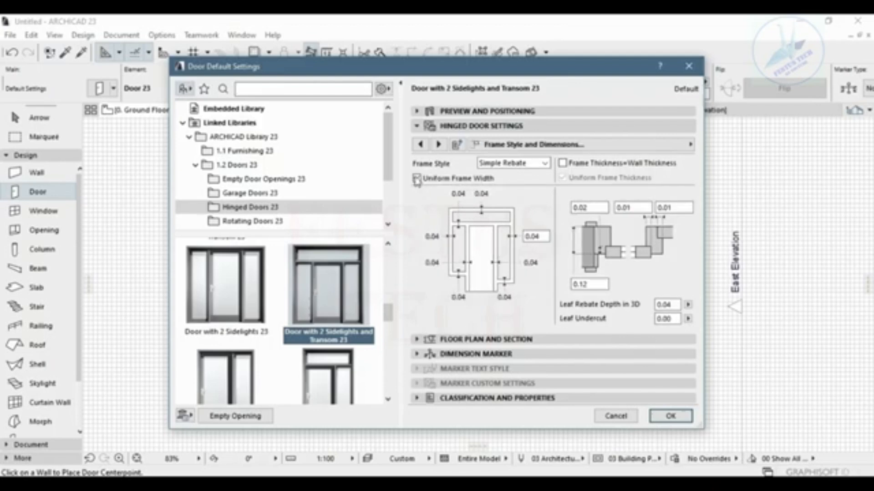
Allow separate frame widths, try 1 and then 0.04 for the transom frame width, and make the frame width uniform again
{"action": "left_click", "coordinate": [416, 179]}
{"action": "left_click_drag", "start_coordinate": [462, 195], "coordinate": [432, 197]}
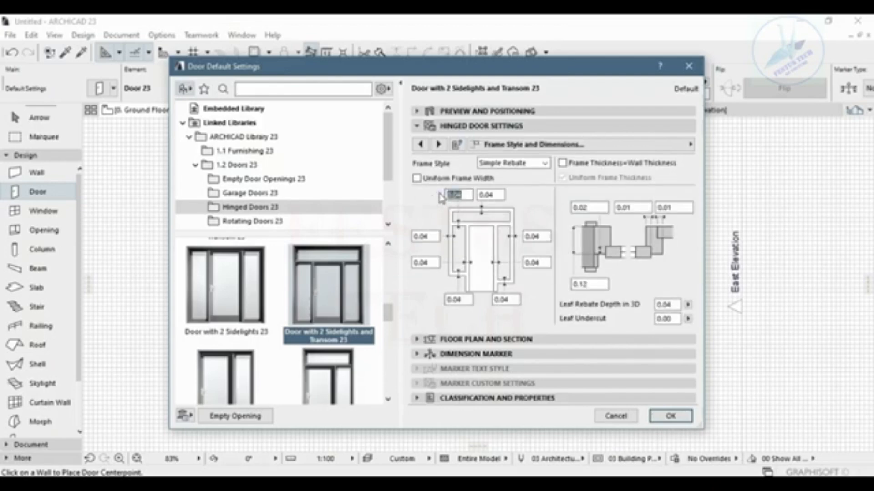
{"action": "type", "text": "1"}
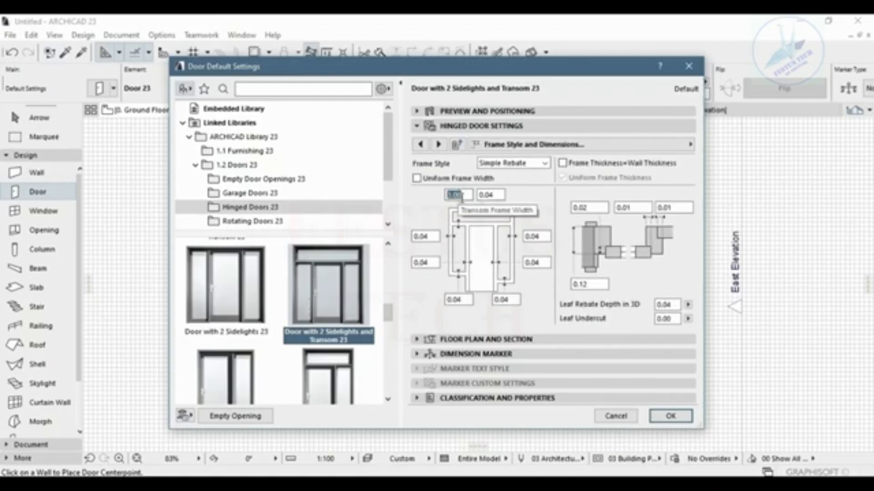
{"action": "type", "text": "0.0"}
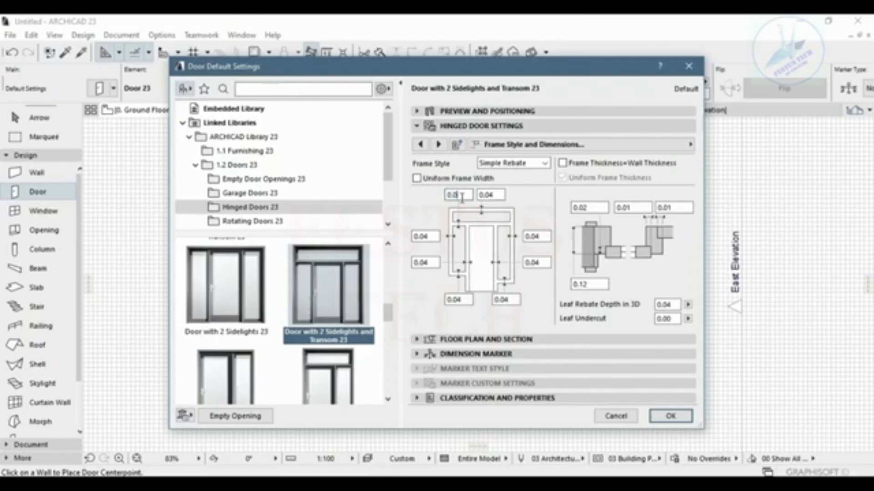
{"action": "type", "text": "4"}
{"action": "left_click", "coordinate": [430, 171]}
{"action": "left_click", "coordinate": [417, 178]}
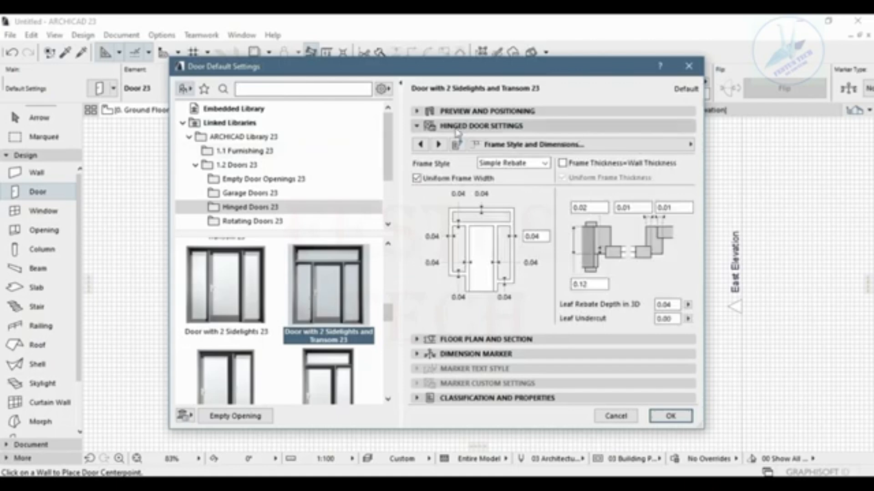
Choose Handle 5 as the door handle in the handle and kick board settings, and check its height and position
{"action": "left_click", "coordinate": [439, 144]}
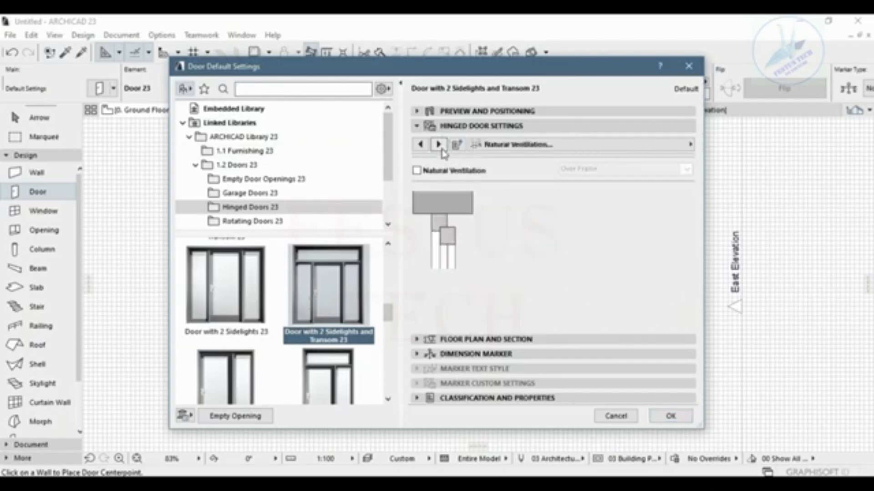
{"action": "left_click", "coordinate": [440, 147]}
{"action": "left_click", "coordinate": [441, 147]}
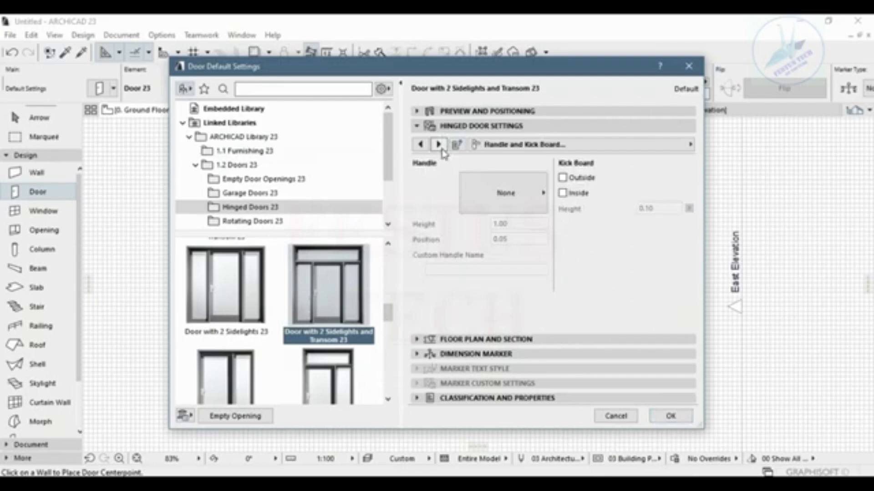
{"action": "left_click", "coordinate": [512, 195]}
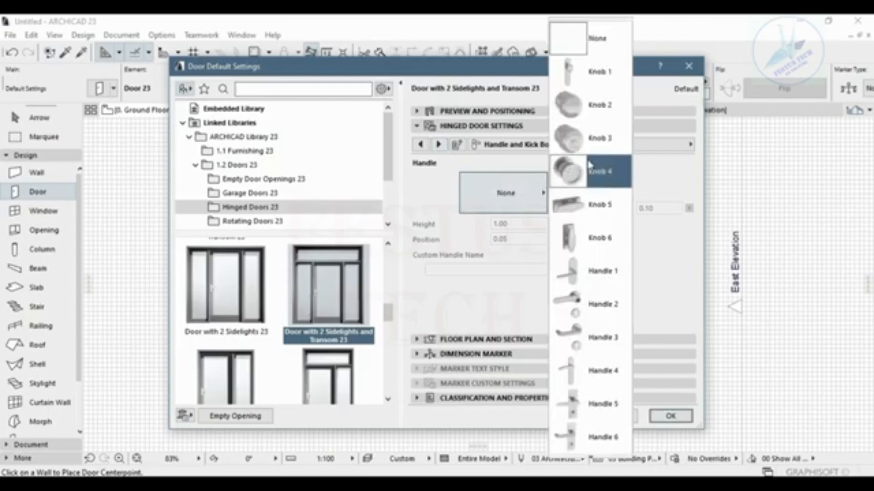
{"action": "scroll", "coordinate": [587, 177], "scroll_direction": "down", "scroll_amount": 5}
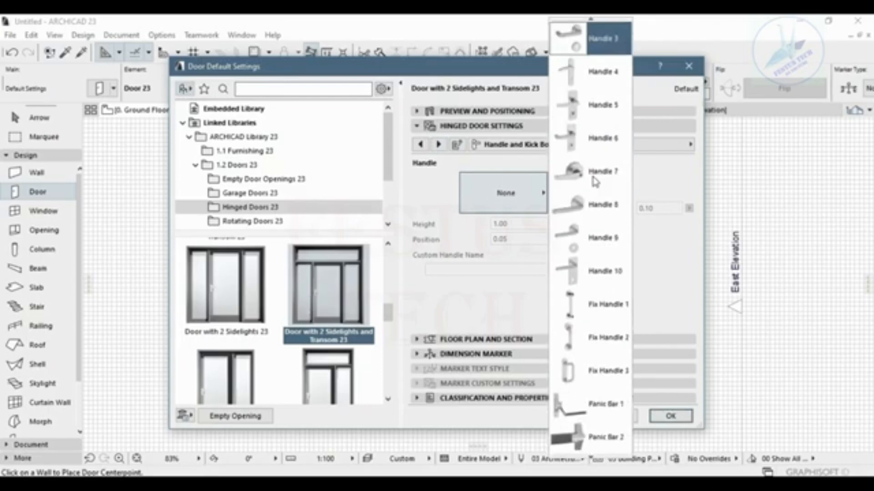
{"action": "left_click", "coordinate": [577, 109]}
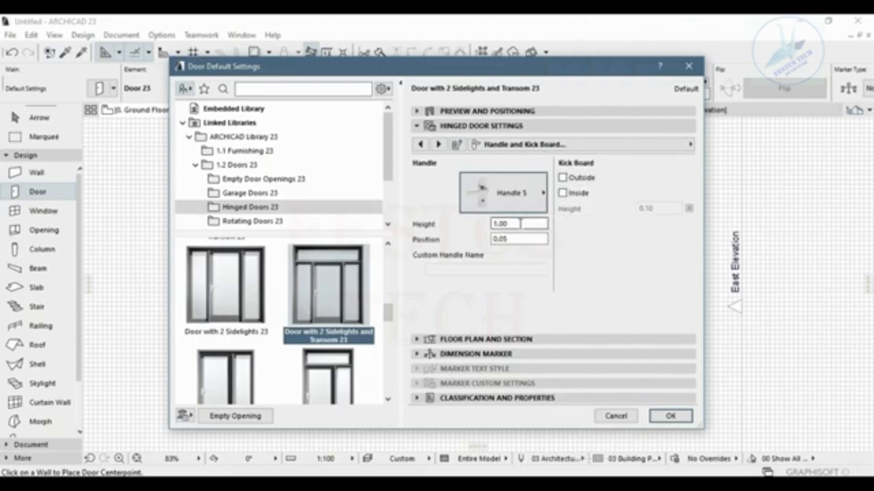
{"action": "left_click", "coordinate": [506, 224]}
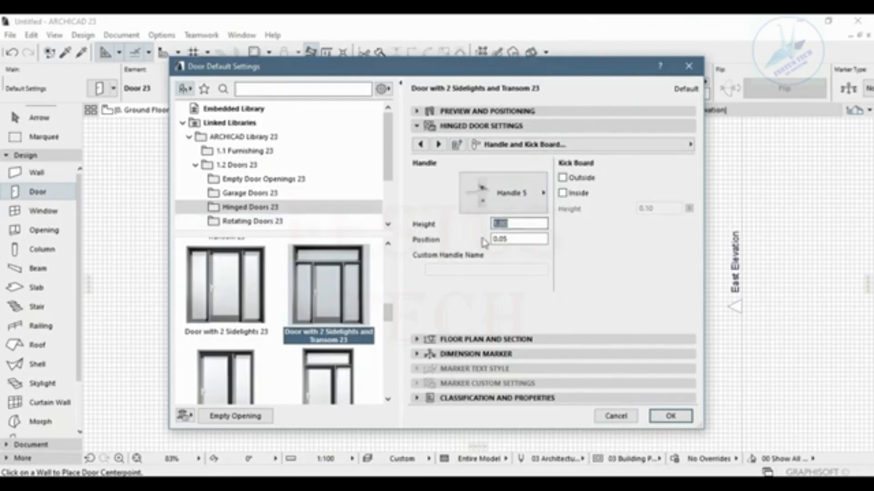
{"action": "left_click", "coordinate": [523, 239]}
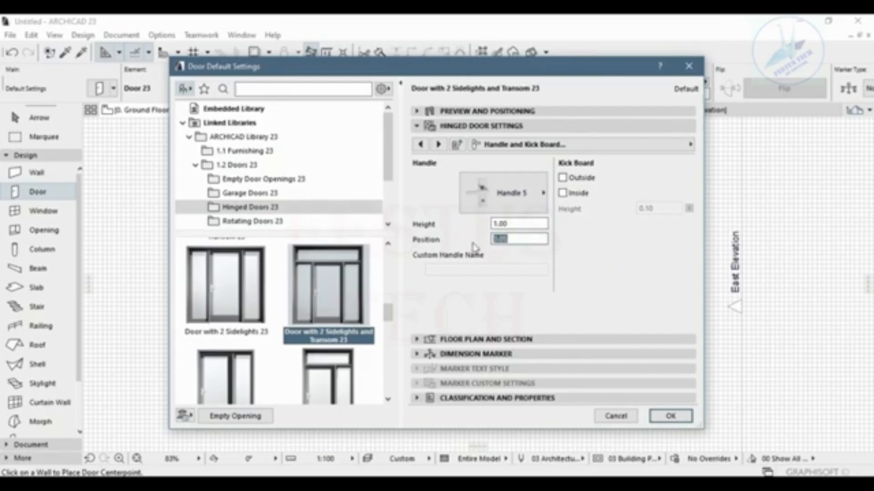
{"action": "left_click", "coordinate": [509, 223]}
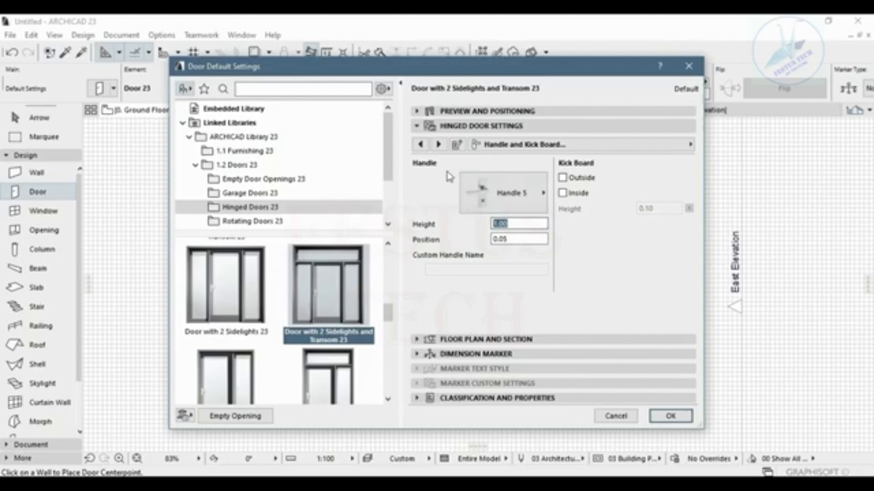
Set the transom's sash type to Divided Frame in the sidelight and transom sash settings
{"action": "left_click", "coordinate": [441, 144]}
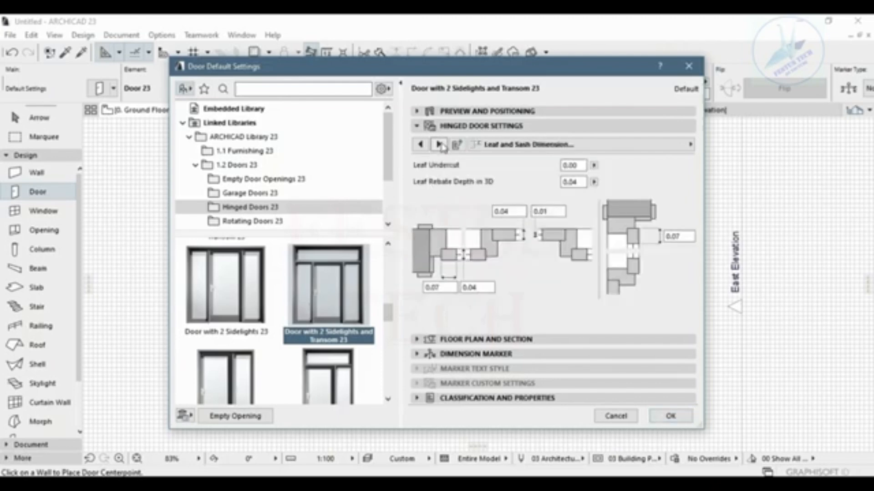
{"action": "left_click", "coordinate": [440, 144]}
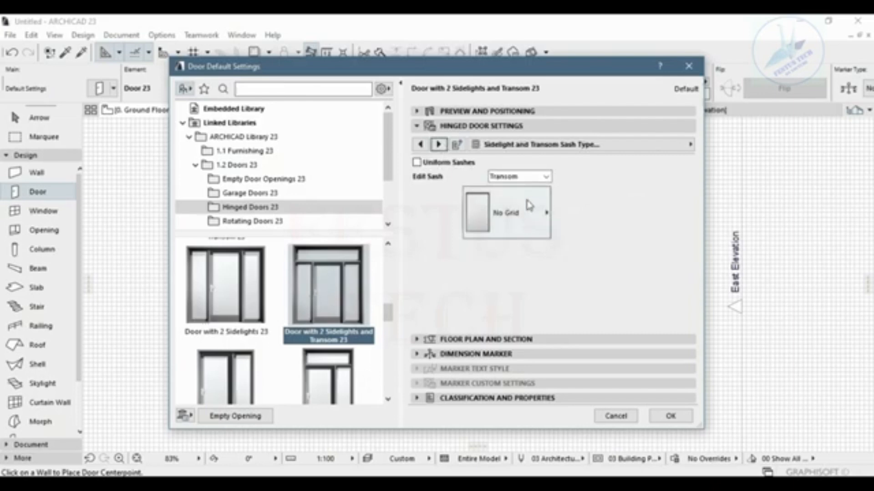
{"action": "left_click", "coordinate": [503, 220]}
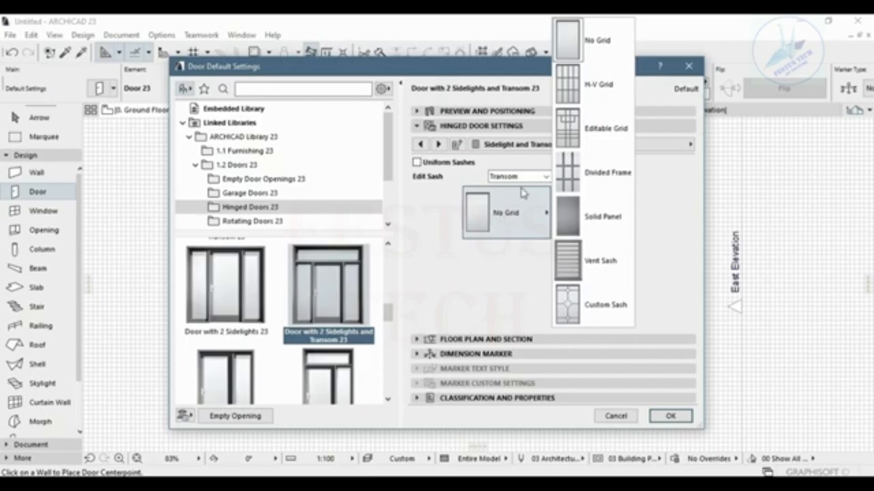
{"action": "left_click", "coordinate": [567, 169]}
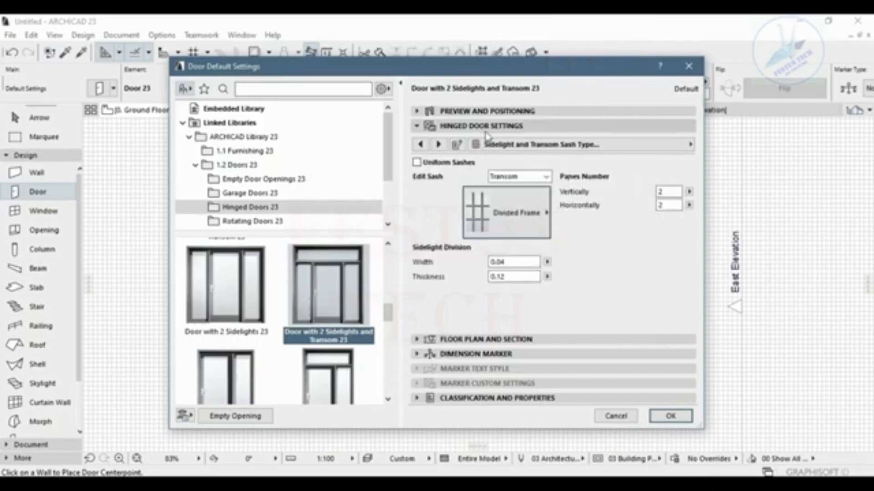
Override the model view options for the door's 3D projections and turn off its opening line
{"action": "left_click", "coordinate": [439, 144]}
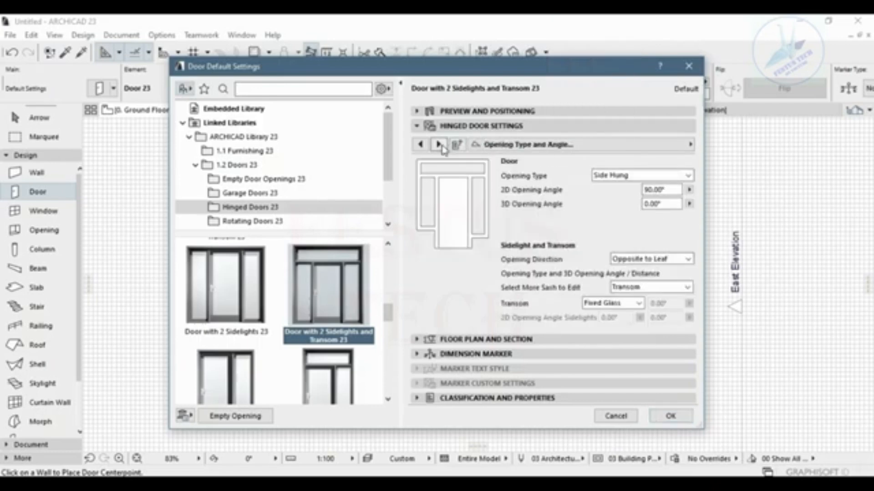
{"action": "left_click", "coordinate": [440, 145]}
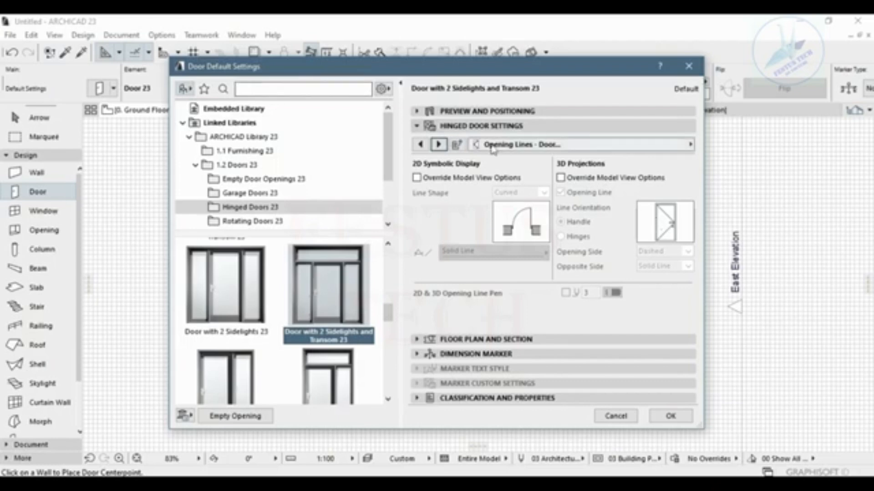
{"action": "left_click", "coordinate": [561, 178]}
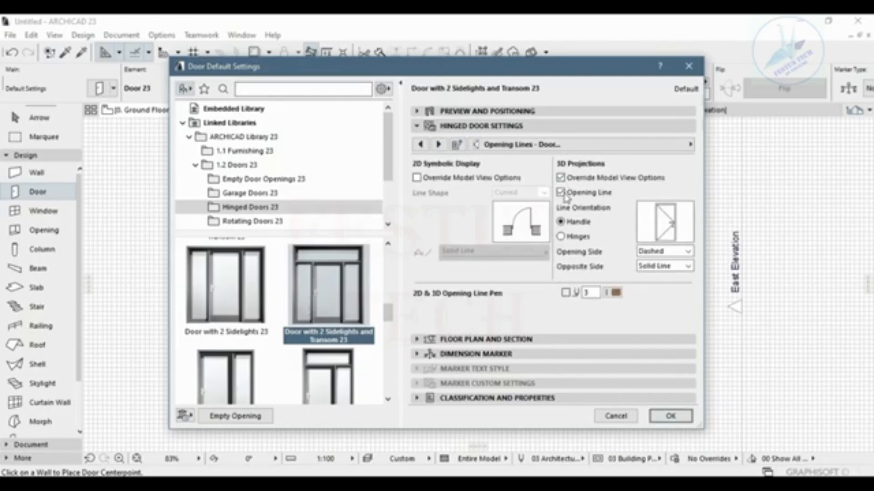
{"action": "left_click", "coordinate": [559, 195]}
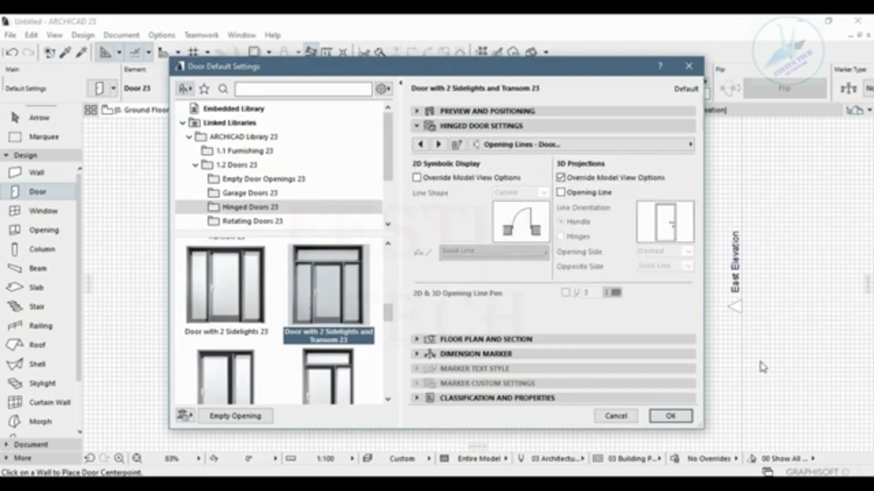
{"action": "left_click", "coordinate": [439, 145]}
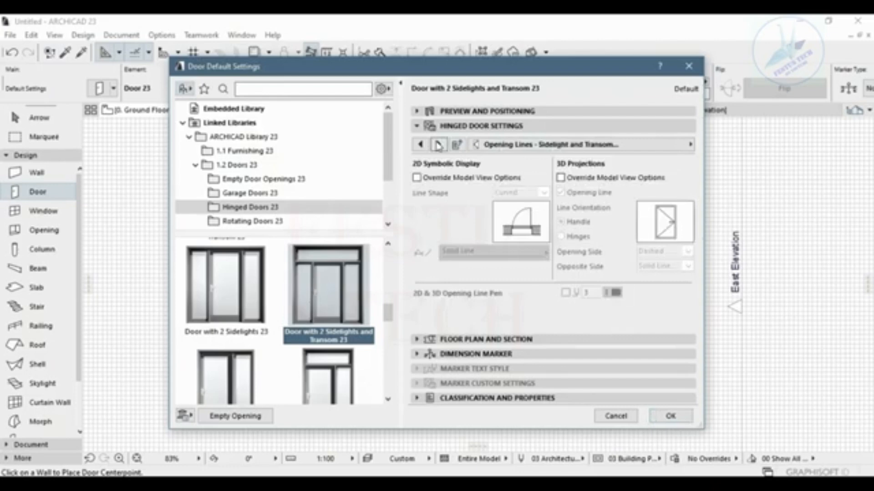
Set the door's outside frame, inside frame and outside leaf surfaces to Paint - Royal Blue in the model attributes
{"action": "left_click", "coordinate": [438, 144]}
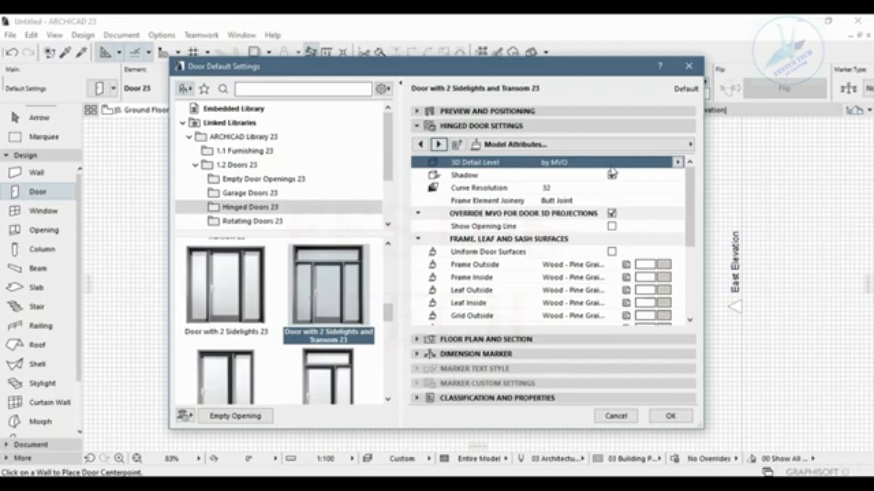
{"action": "left_click", "coordinate": [664, 264]}
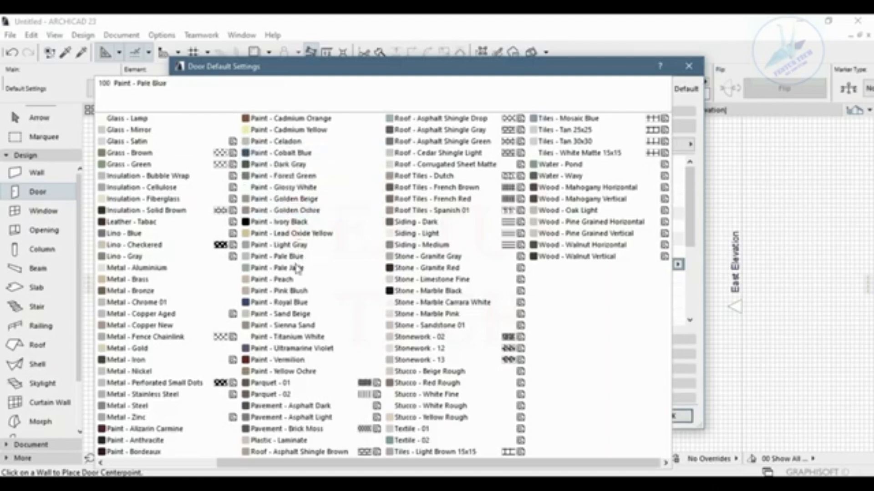
{"action": "left_click", "coordinate": [294, 302]}
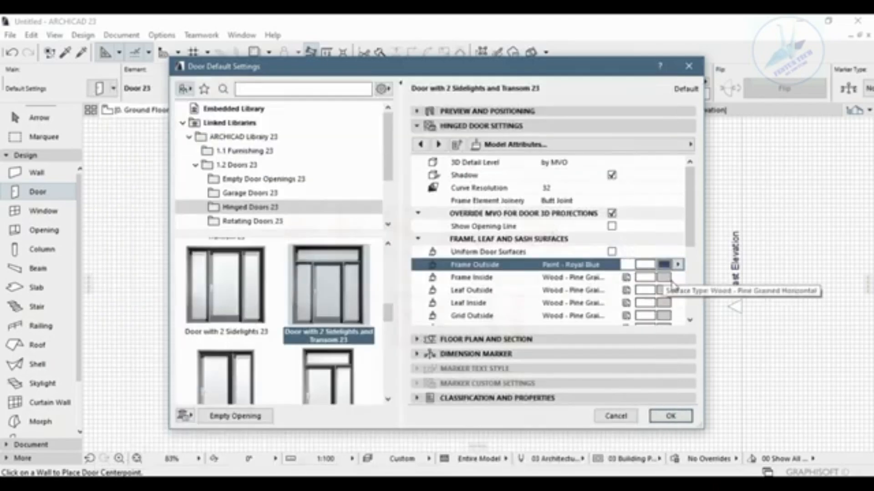
{"action": "left_click", "coordinate": [657, 277]}
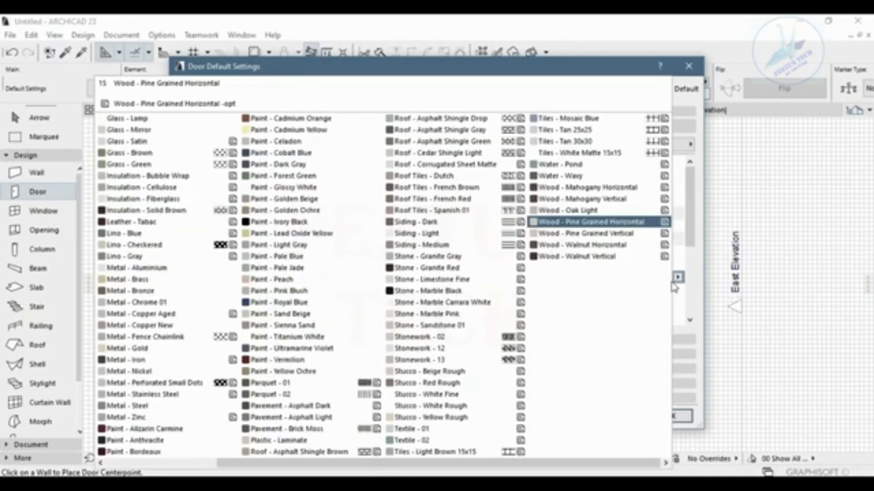
{"action": "left_click", "coordinate": [273, 303]}
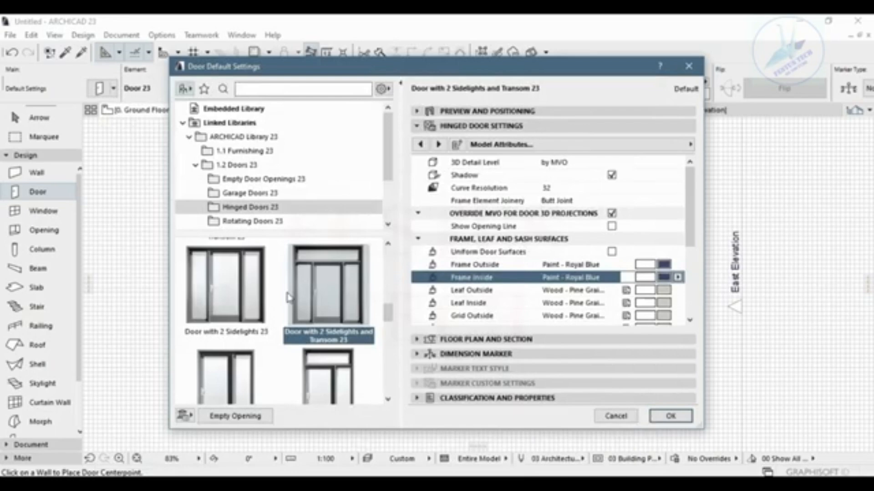
{"action": "left_click", "coordinate": [657, 291]}
{"action": "left_click", "coordinate": [308, 305]}
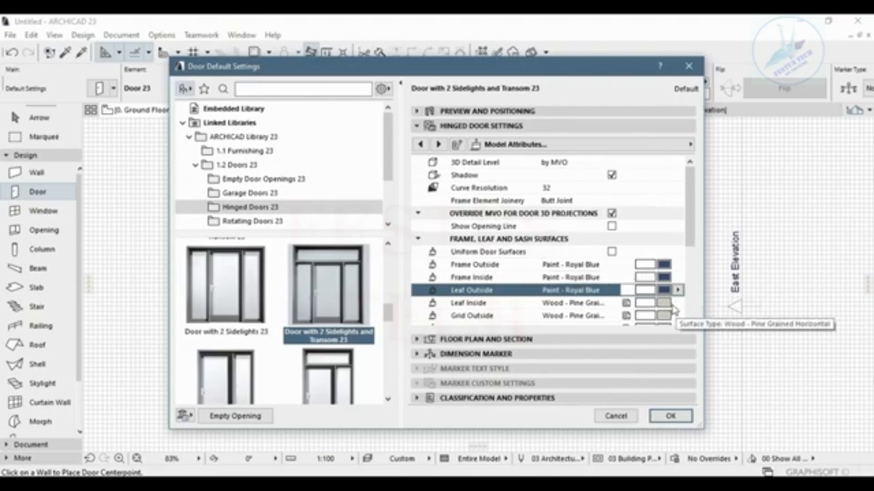
Try Glass - Blue as the sash glass surface and set it back to Glass - Clear Fast
{"action": "scroll", "coordinate": [607, 282], "scroll_direction": "down", "scroll_amount": 4}
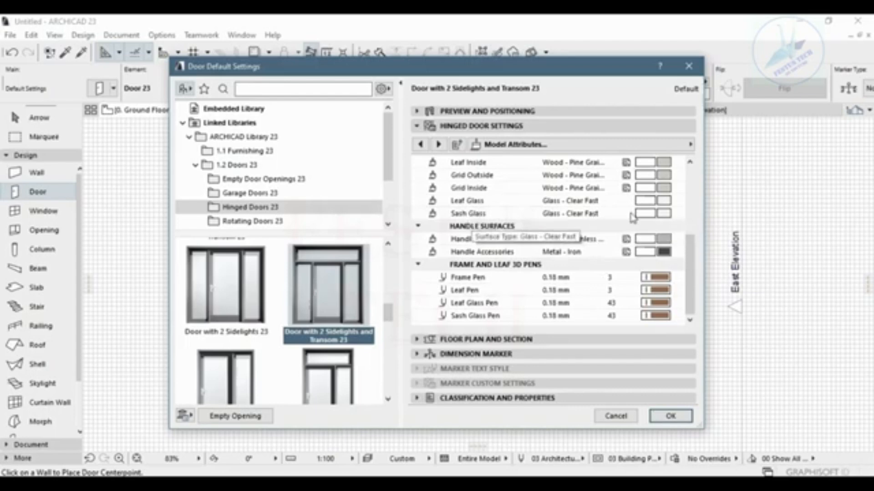
{"action": "left_click", "coordinate": [660, 213]}
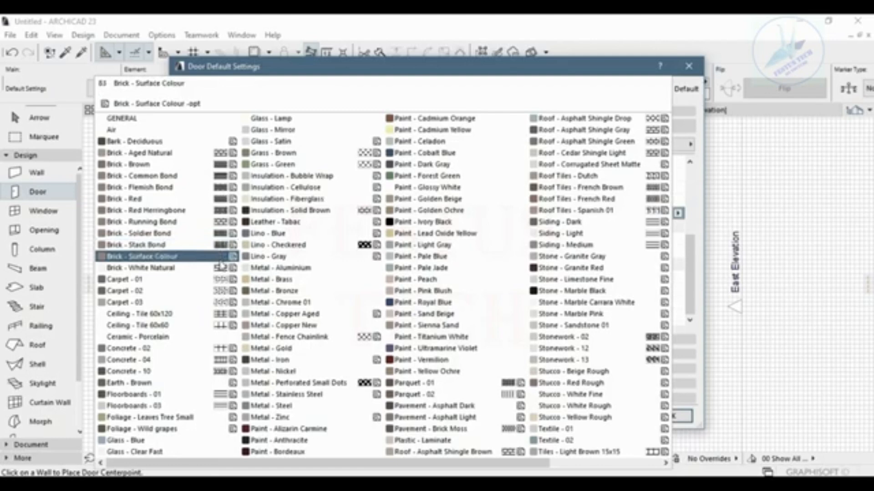
{"action": "left_click", "coordinate": [127, 440]}
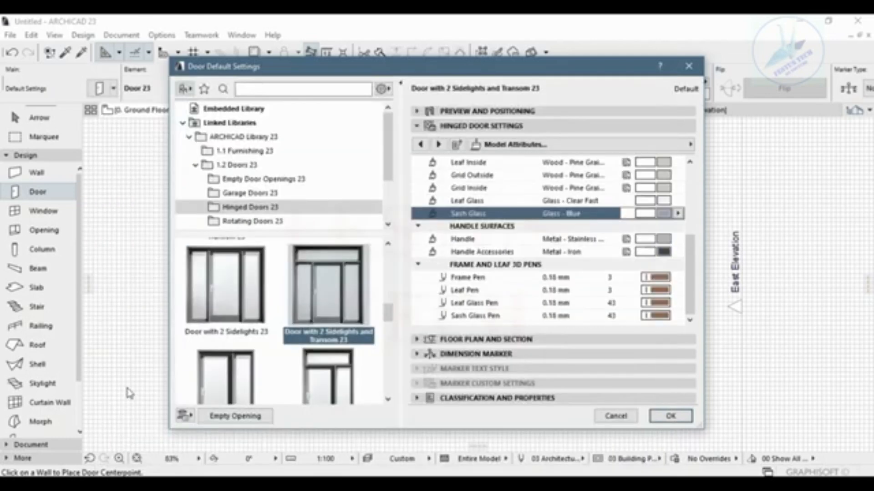
{"action": "left_click", "coordinate": [663, 213]}
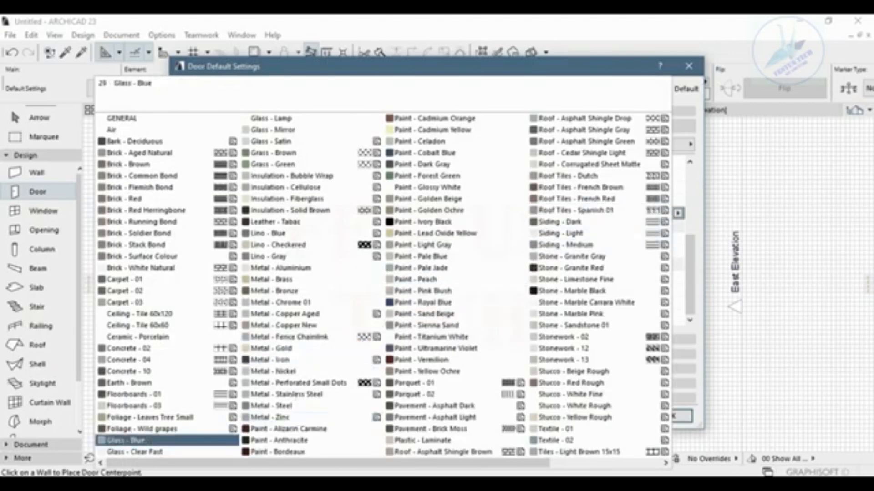
{"action": "left_click", "coordinate": [146, 452]}
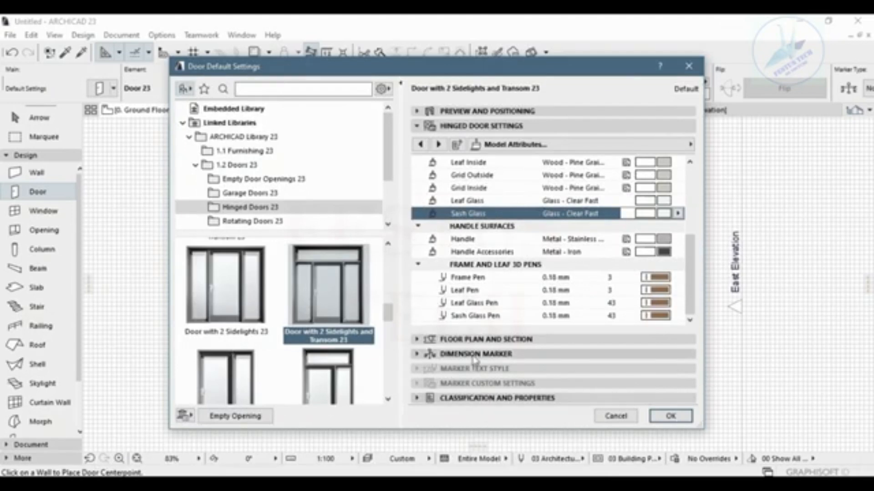
Check the door's dimension marker, floor plan and section, and positioning settings, and apply the door defaults
{"action": "left_click", "coordinate": [430, 354]}
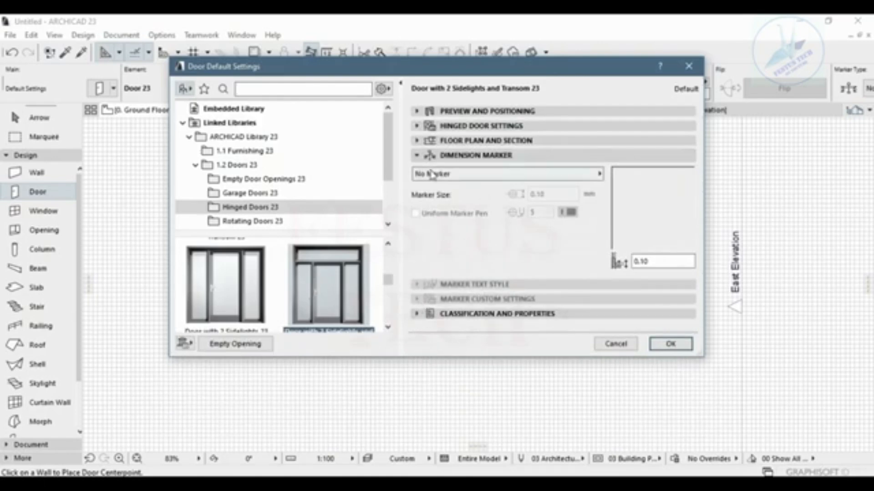
{"action": "left_click", "coordinate": [416, 155]}
{"action": "left_click", "coordinate": [416, 142]}
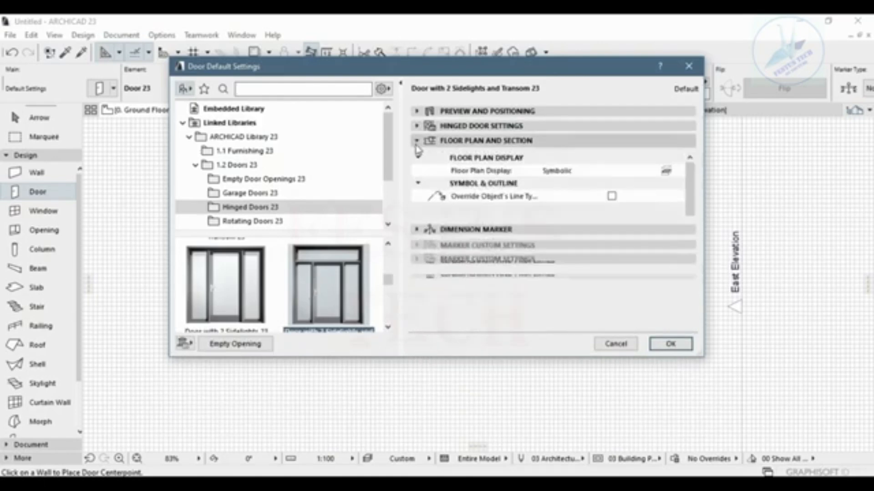
{"action": "left_click", "coordinate": [417, 141]}
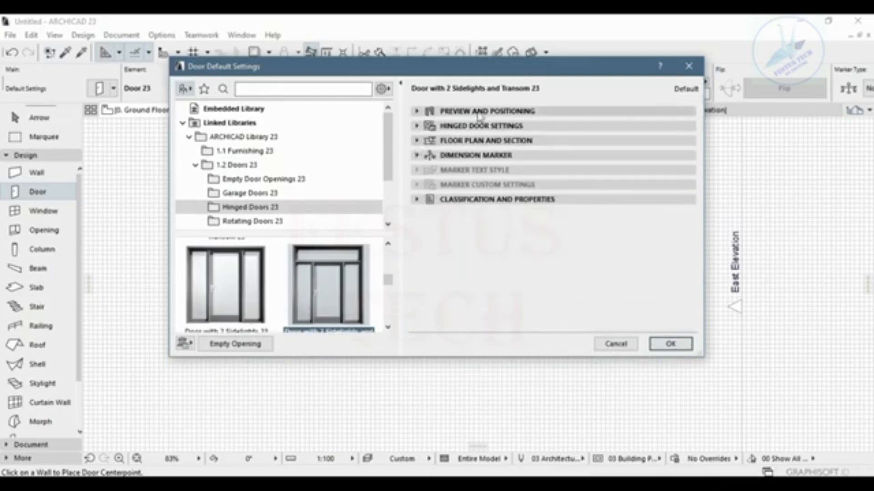
{"action": "left_click", "coordinate": [417, 111]}
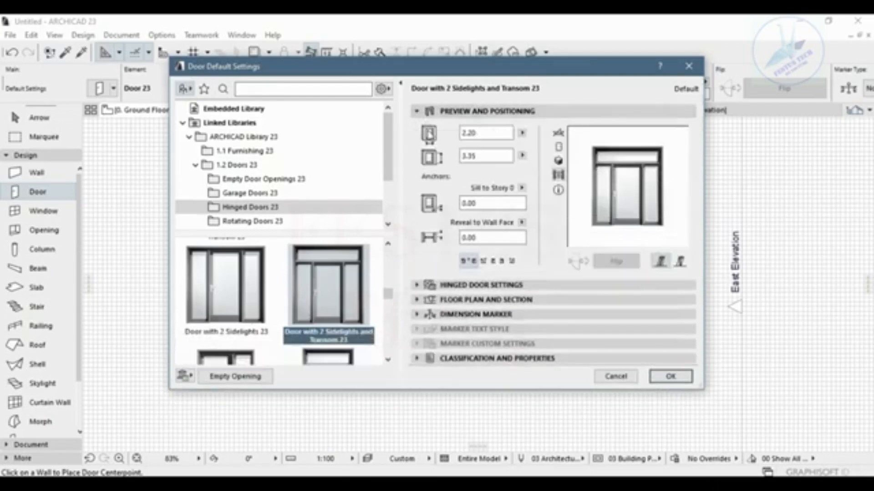
{"action": "left_click", "coordinate": [669, 377]}
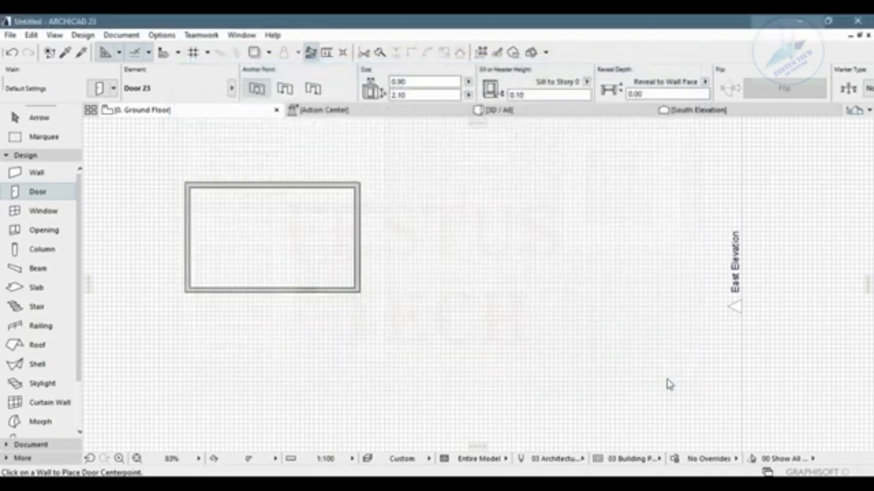
Place the door with two sidelights and transom in the room's lower wall, opening into the room
{"action": "left_click", "coordinate": [296, 287]}
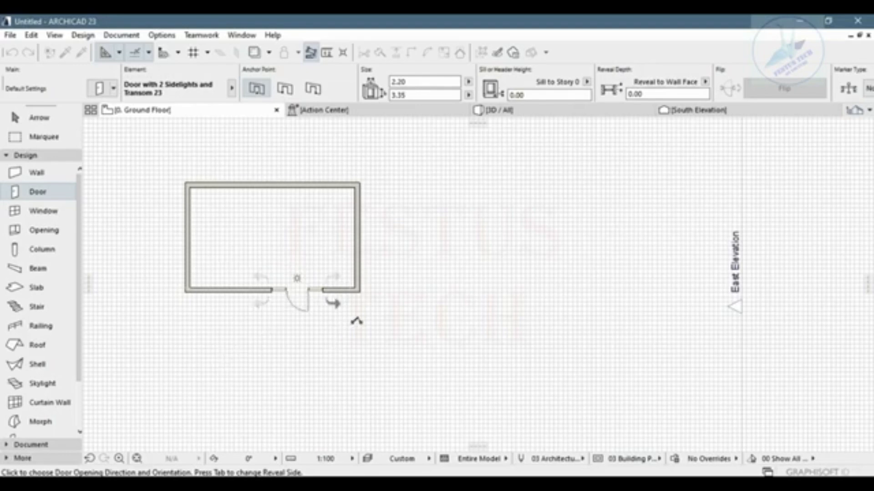
{"action": "left_click", "coordinate": [350, 267]}
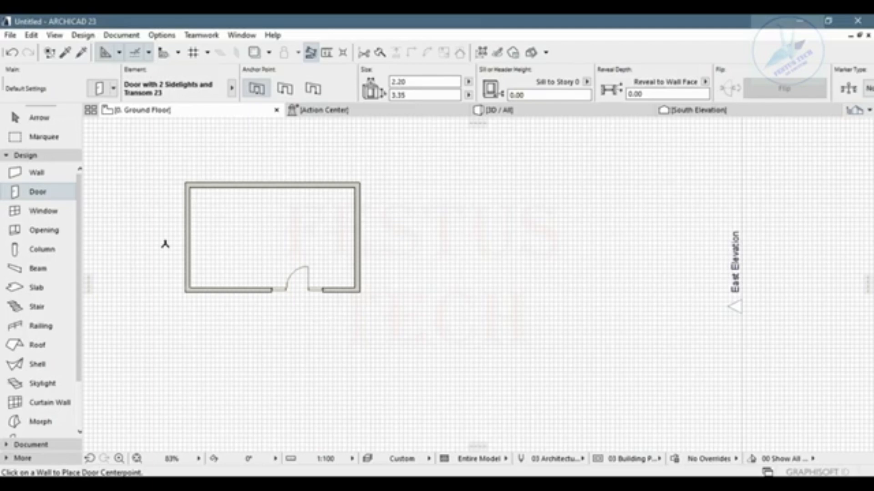
Select the placed door and move it along the lower wall towards the room's right corner
{"action": "left_click", "coordinate": [35, 119]}
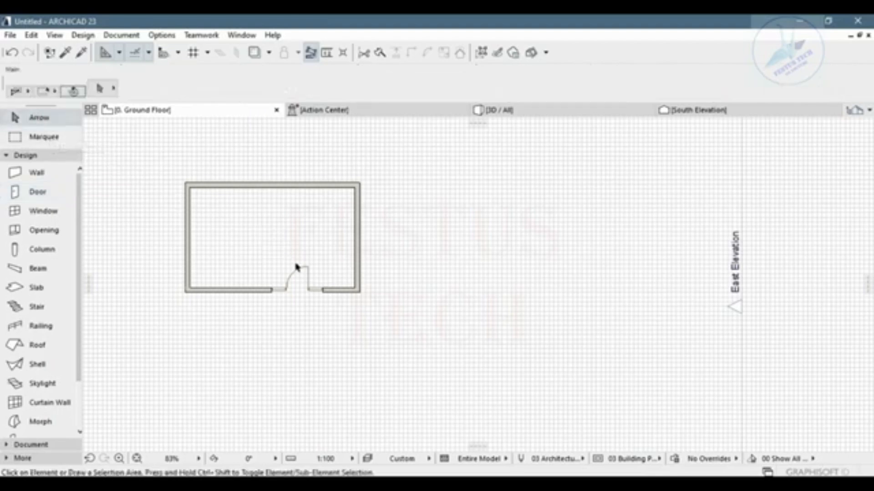
{"action": "left_click", "coordinate": [308, 272]}
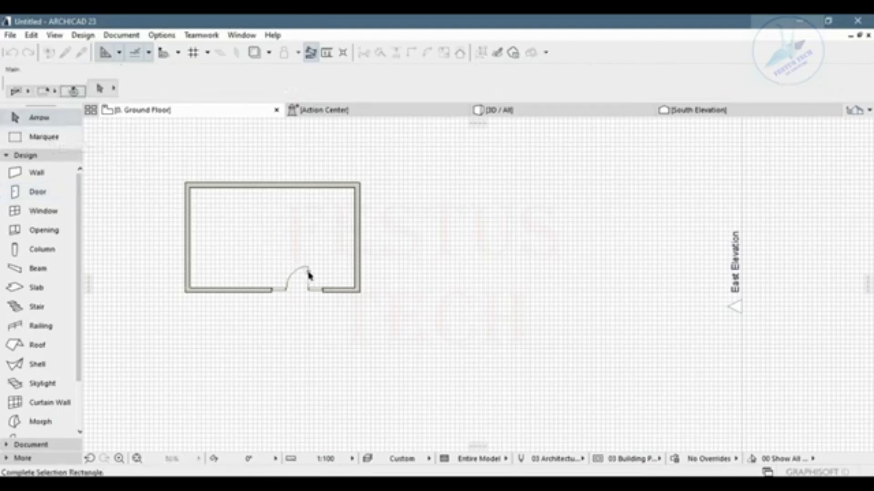
{"action": "left_click", "coordinate": [287, 253]}
{"action": "left_click", "coordinate": [284, 292]}
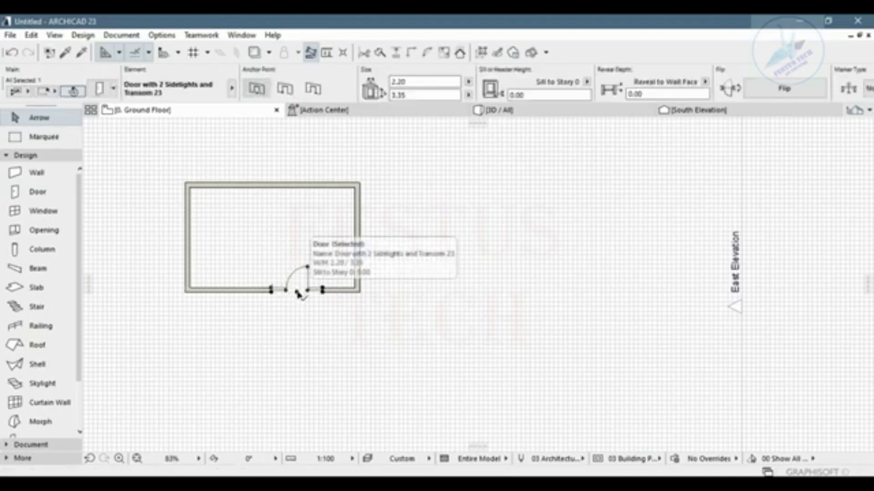
{"action": "left_click", "coordinate": [297, 292]}
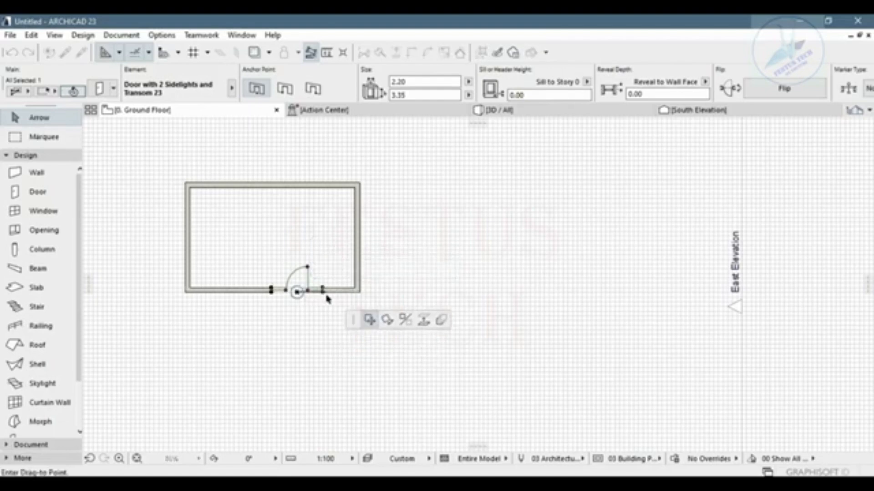
{"action": "left_click", "coordinate": [326, 297]}
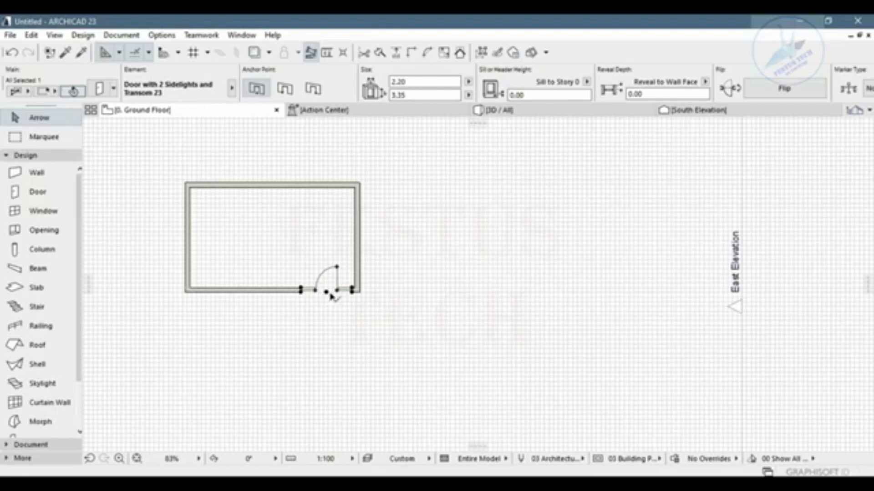
Move the door along the lower wall to near the left corner, bring it back near the right corner, and deselect it
{"action": "left_click", "coordinate": [328, 294]}
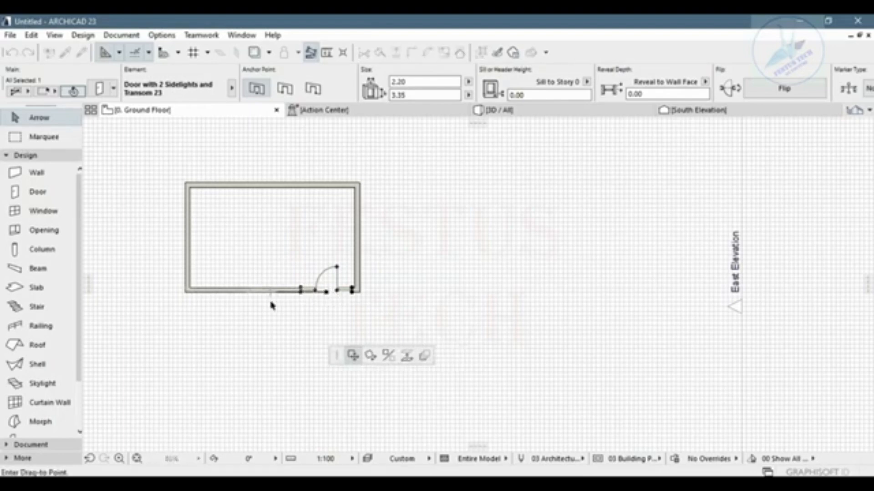
{"action": "left_click", "coordinate": [227, 307]}
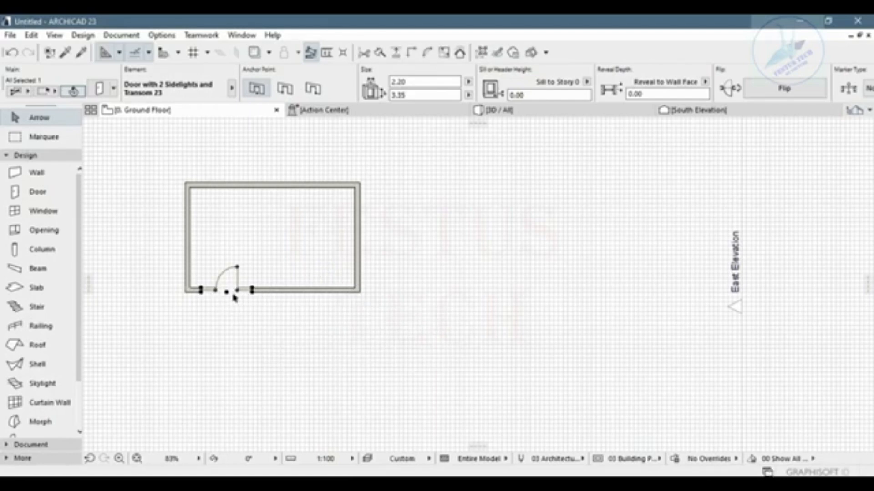
{"action": "left_click", "coordinate": [227, 292]}
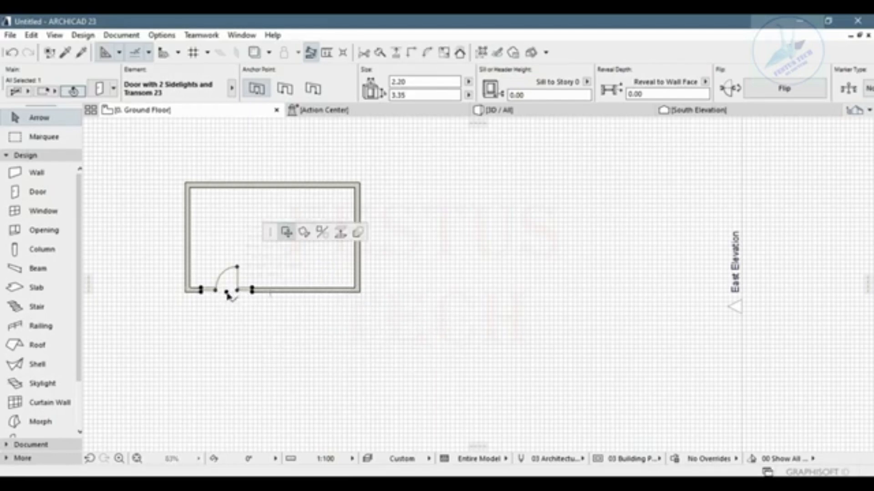
{"action": "left_click", "coordinate": [320, 297]}
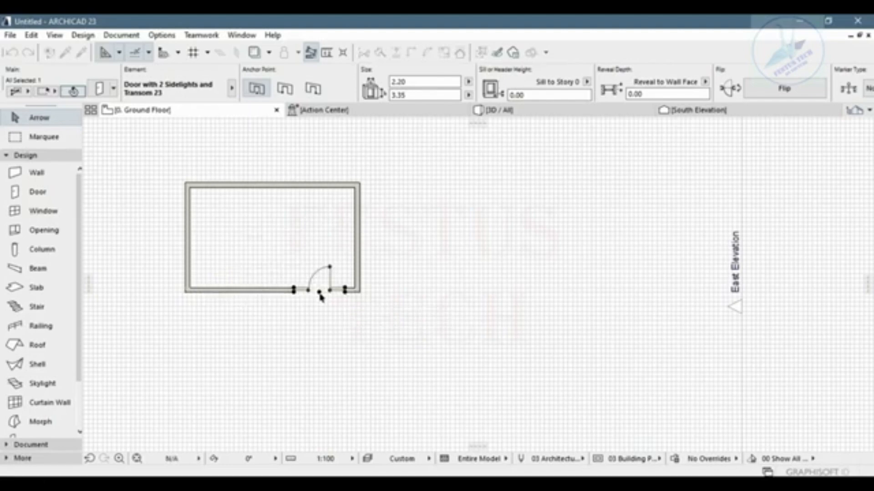
{"action": "left_click", "coordinate": [190, 333]}
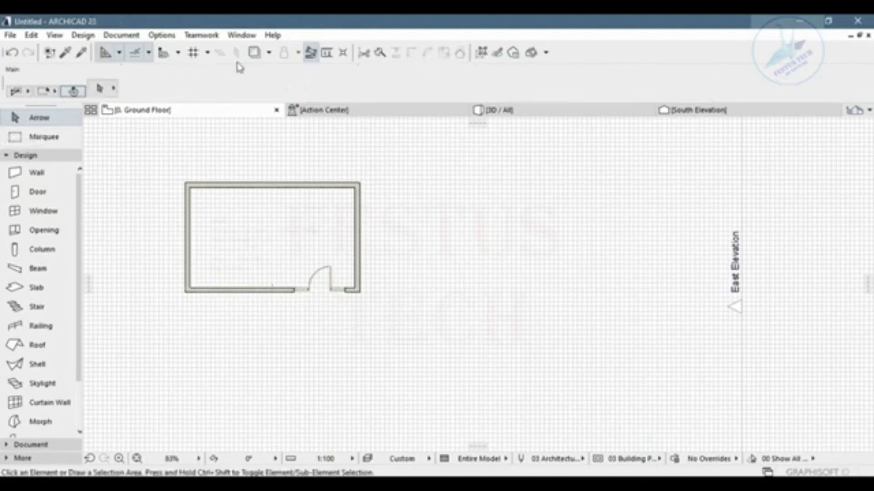
Open the default door settings and browse the hinged door models for another door type
{"action": "left_click", "coordinate": [48, 196]}
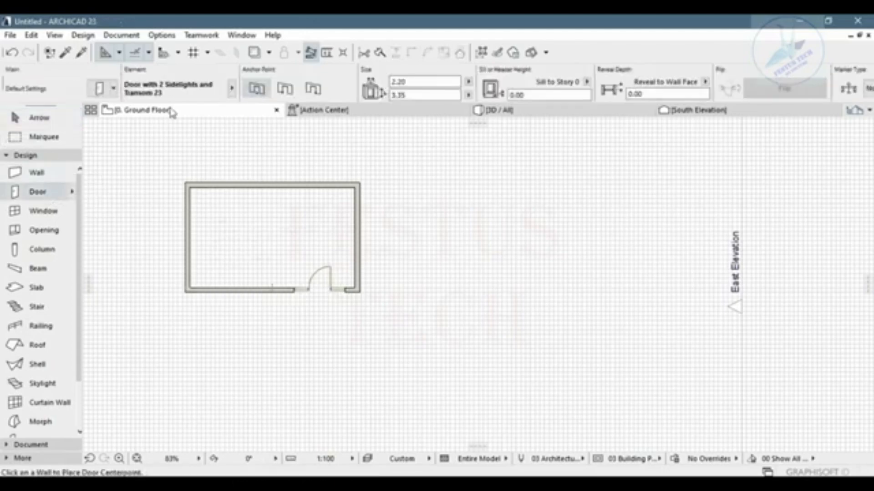
{"action": "key", "text": "ctrl+t"}
{"action": "scroll", "coordinate": [335, 266], "scroll_direction": "down", "scroll_amount": 2}
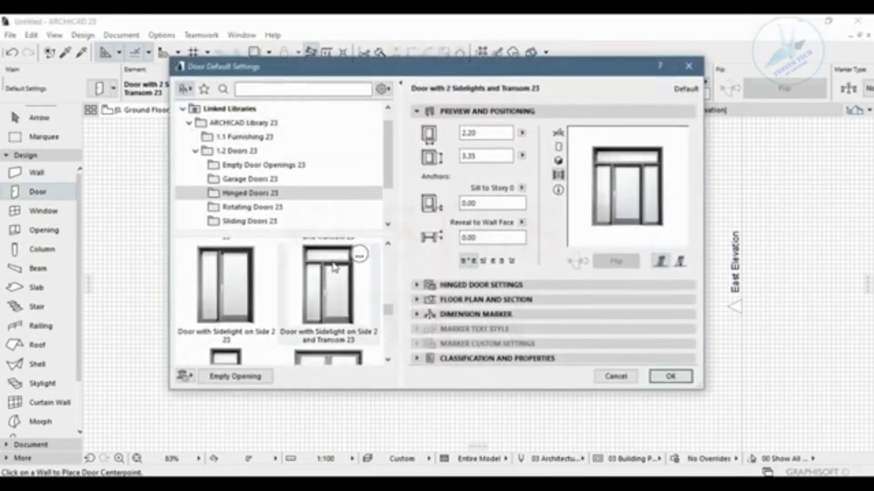
Choose Door with Transom 23 as the door type and review its hinged door settings through Opening Type and Angle
{"action": "scroll", "coordinate": [334, 267], "scroll_direction": "down", "scroll_amount": 2}
{"action": "left_click", "coordinate": [261, 288]}
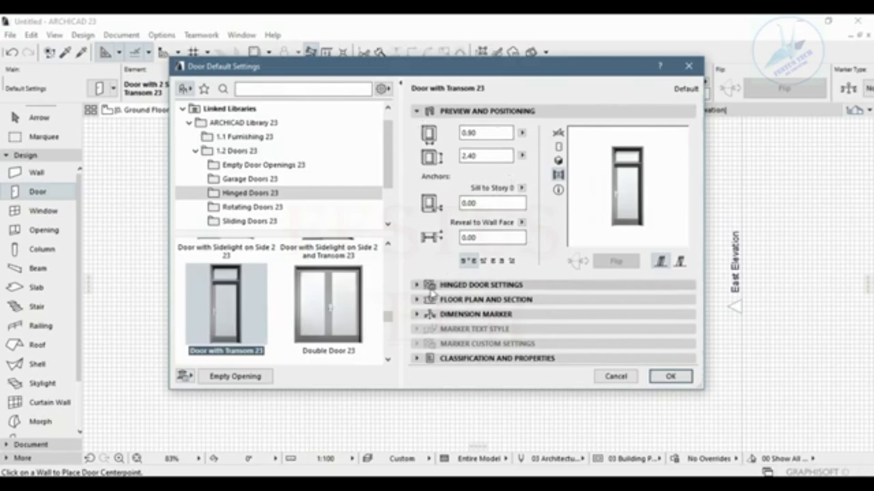
{"action": "left_click", "coordinate": [473, 292]}
{"action": "left_click", "coordinate": [438, 145]}
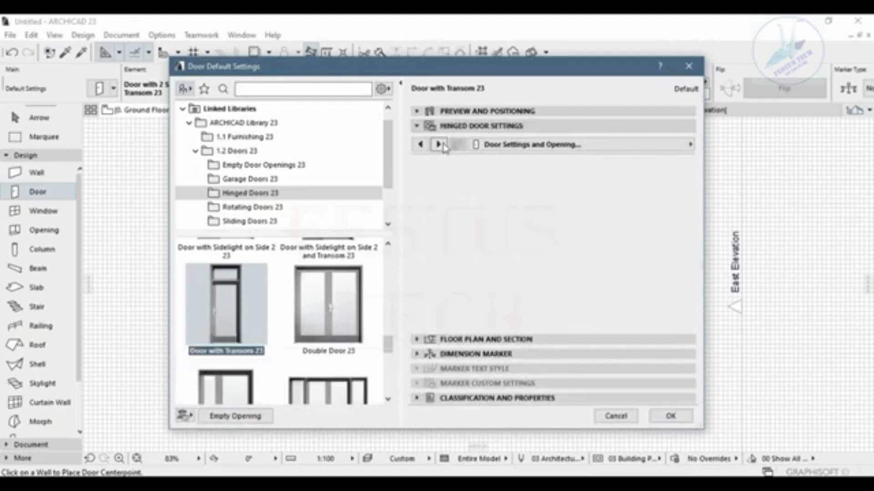
{"action": "left_click", "coordinate": [438, 145]}
{"action": "left_click", "coordinate": [438, 145]}
{"action": "left_click", "coordinate": [438, 145]}
{"action": "left_click", "coordinate": [438, 144]}
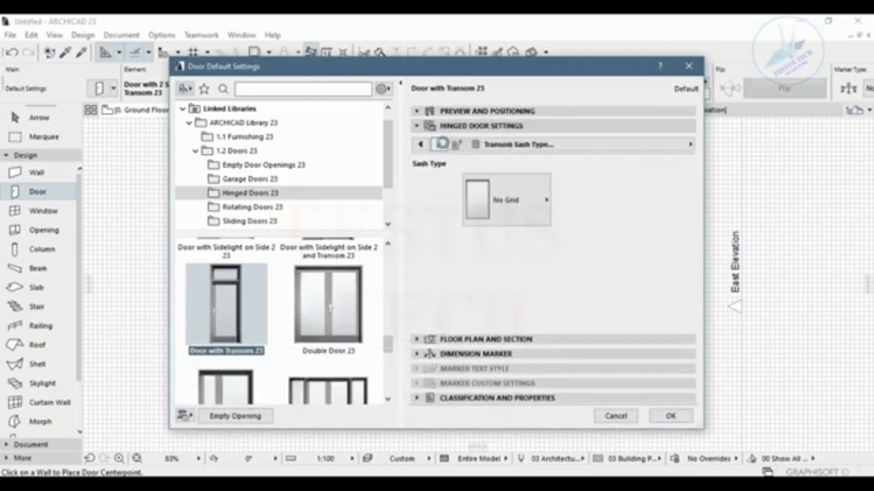
{"action": "left_click", "coordinate": [442, 144]}
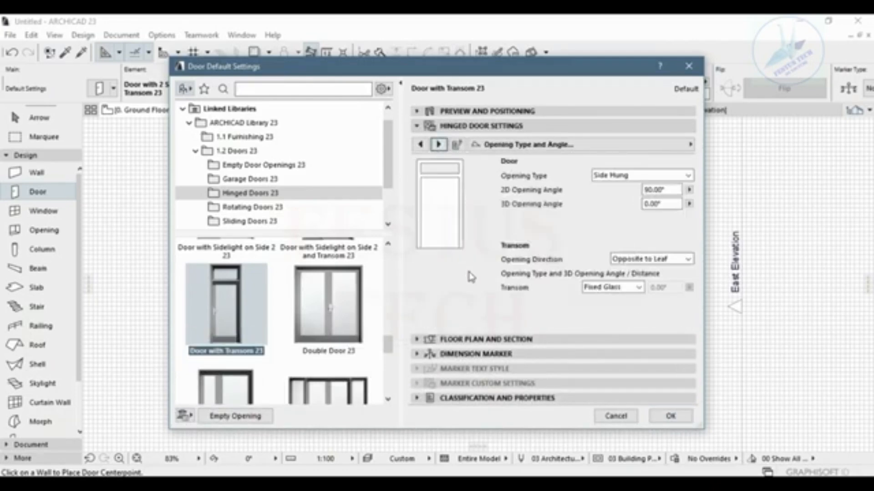
Accept the door settings and place the door in the room's lower wall, left of the existing door, swinging inward
{"action": "left_click", "coordinate": [658, 419]}
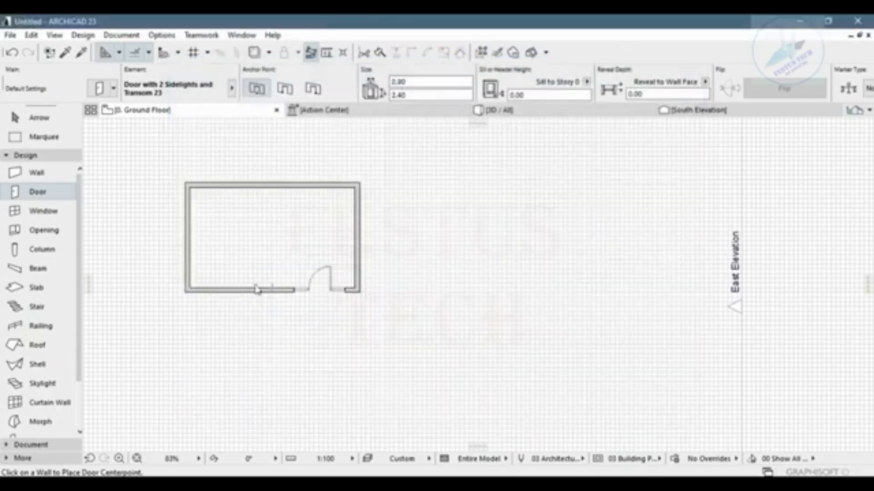
{"action": "left_click", "coordinate": [237, 280]}
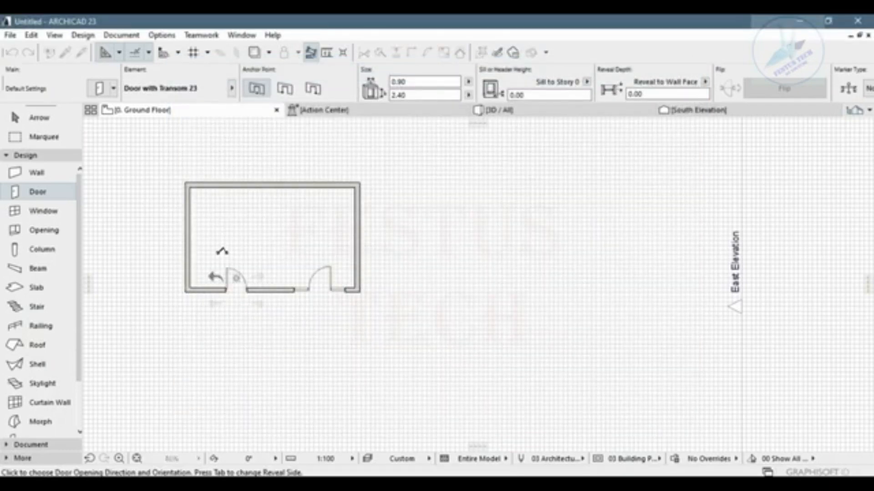
{"action": "left_click", "coordinate": [222, 250]}
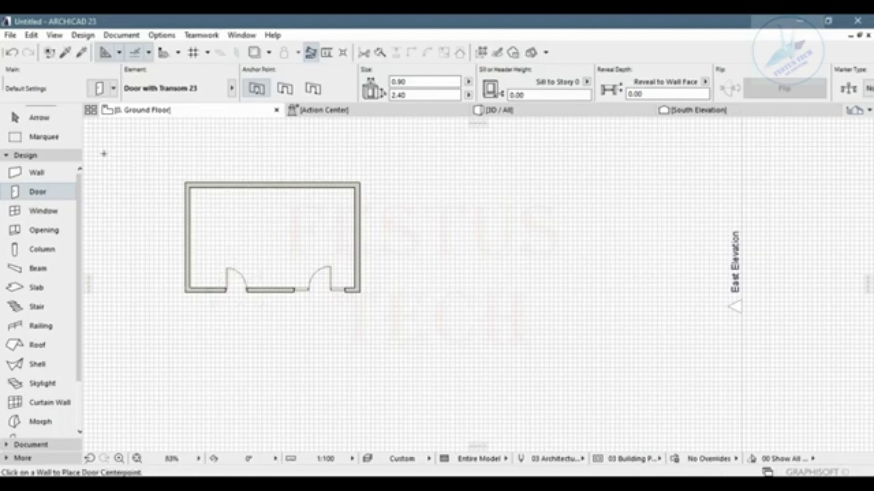
Move the new transom door along the lower wall to the room's lower-left corner and deselect it
{"action": "left_click", "coordinate": [38, 118]}
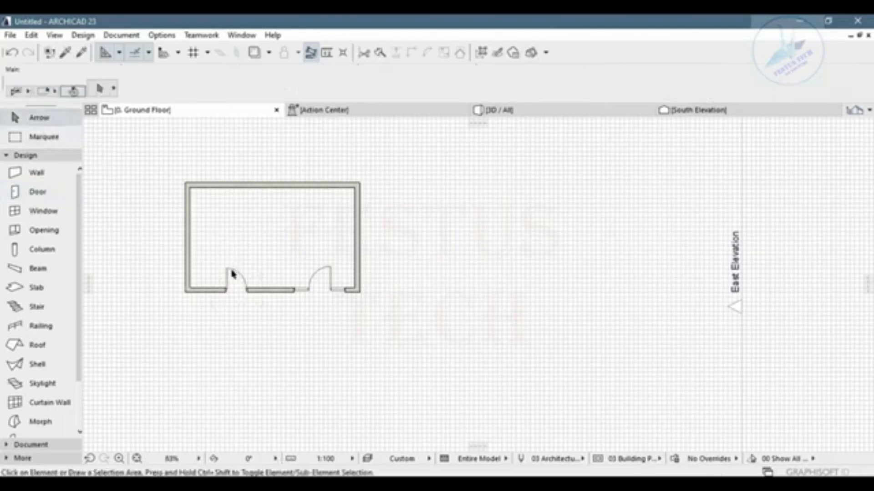
{"action": "left_click", "coordinate": [213, 259]}
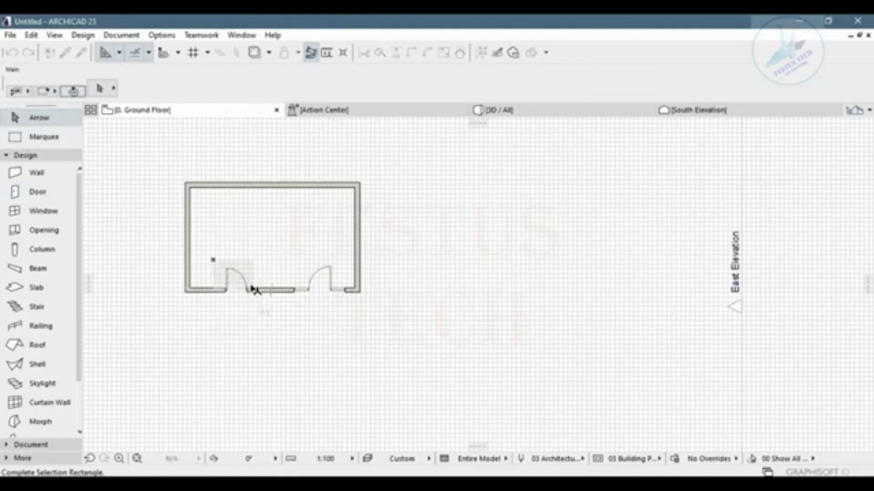
{"action": "left_click", "coordinate": [249, 288]}
{"action": "key", "text": "Escape"}
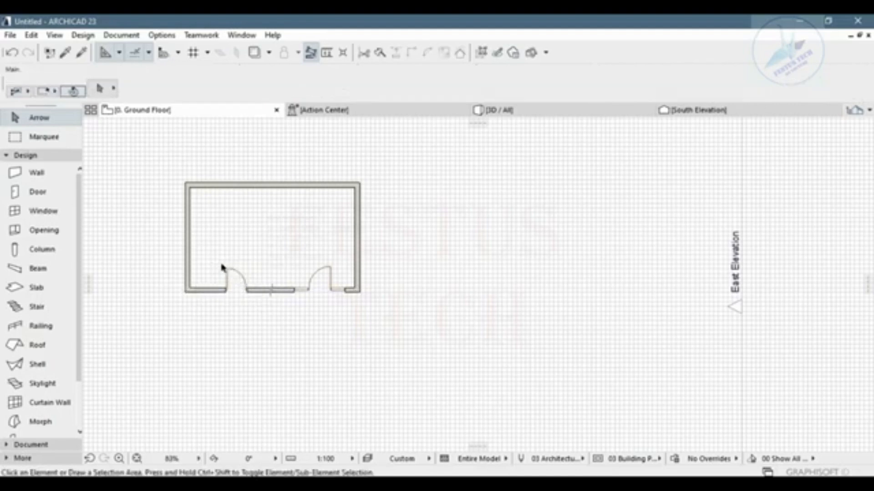
{"action": "left_click", "coordinate": [233, 290]}
{"action": "left_click", "coordinate": [236, 292]}
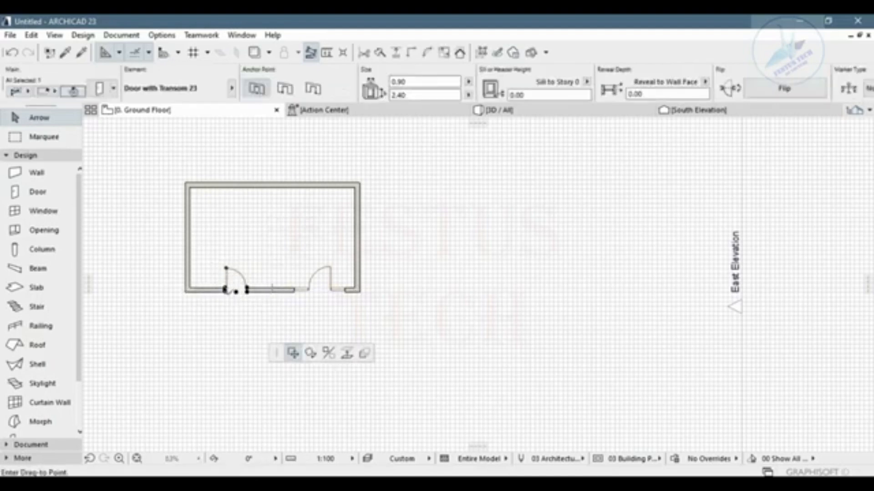
{"action": "left_click", "coordinate": [201, 285]}
{"action": "left_click", "coordinate": [279, 224]}
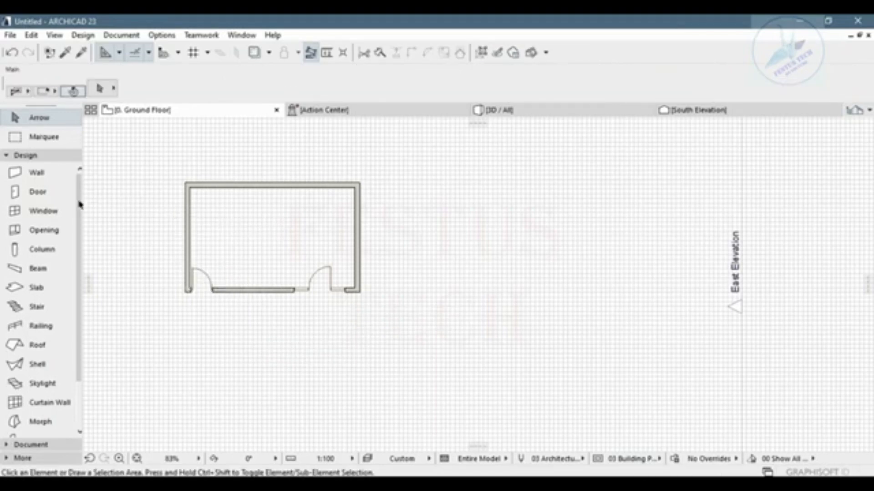
Open the window default settings and browse the Windows 23 library folders, including bay, historic, sliding, special and single double hung types
{"action": "left_click", "coordinate": [52, 214]}
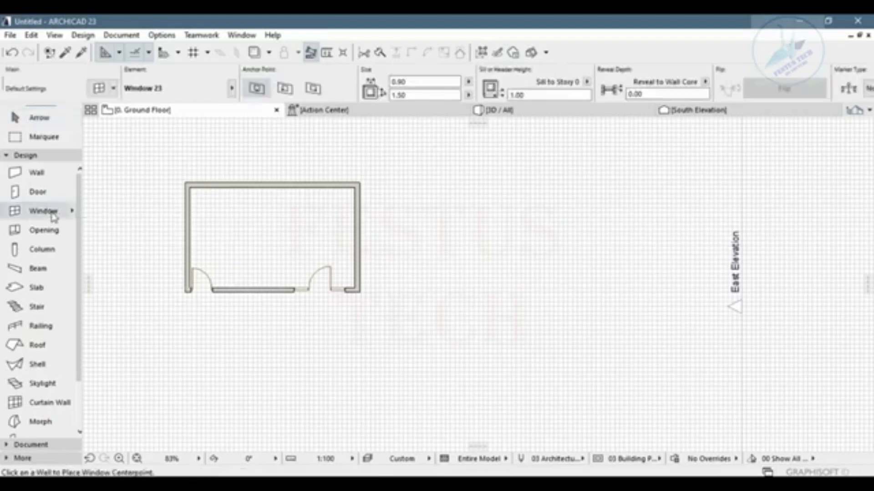
{"action": "double_click", "coordinate": [44, 211]}
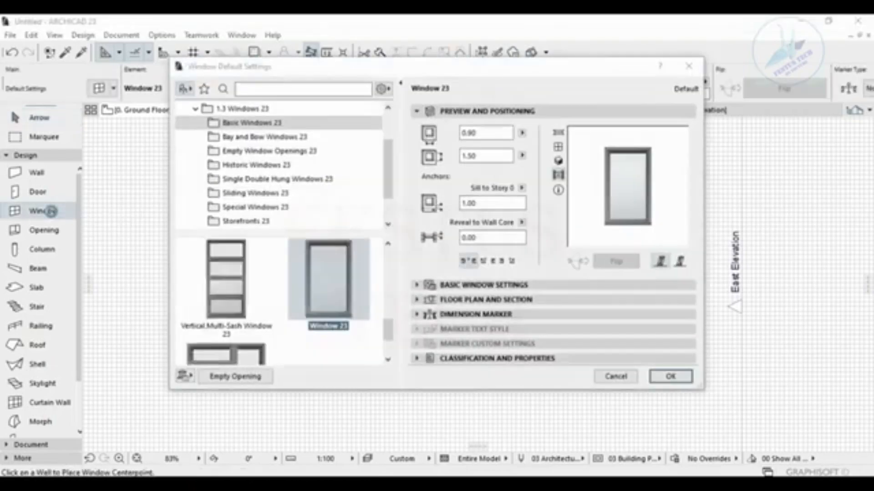
{"action": "left_click", "coordinate": [257, 137]}
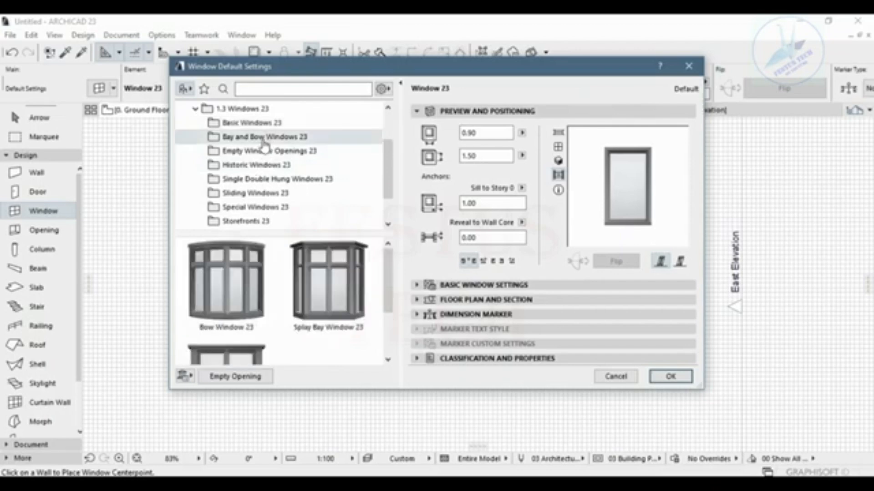
{"action": "left_click", "coordinate": [225, 151]}
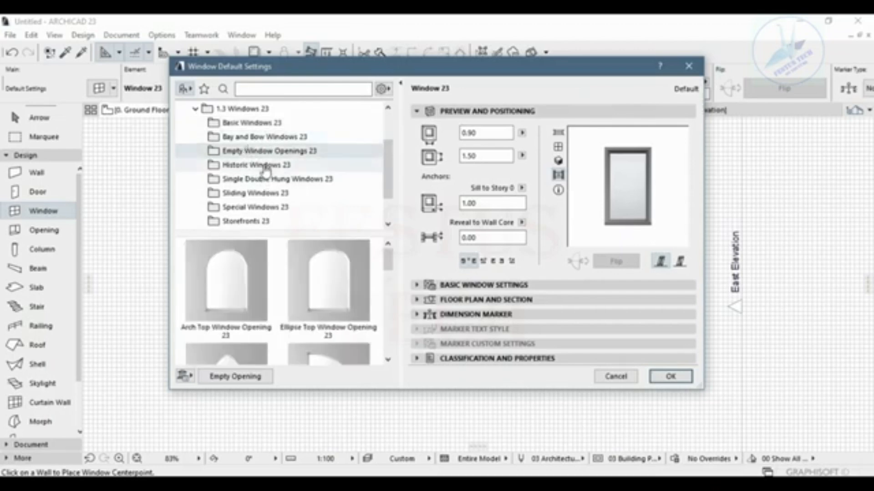
{"action": "scroll", "coordinate": [266, 288], "scroll_direction": "down", "scroll_amount": 3}
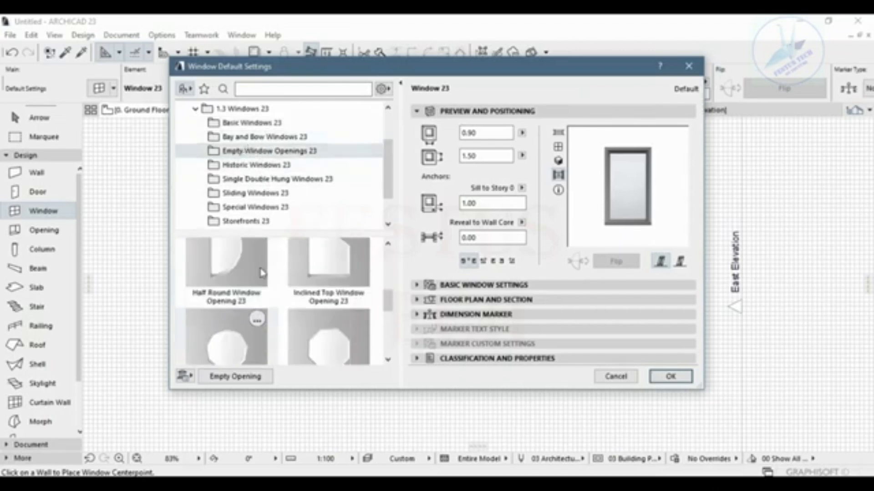
{"action": "left_click", "coordinate": [241, 137]}
{"action": "left_click", "coordinate": [246, 123]}
{"action": "left_click", "coordinate": [245, 179]}
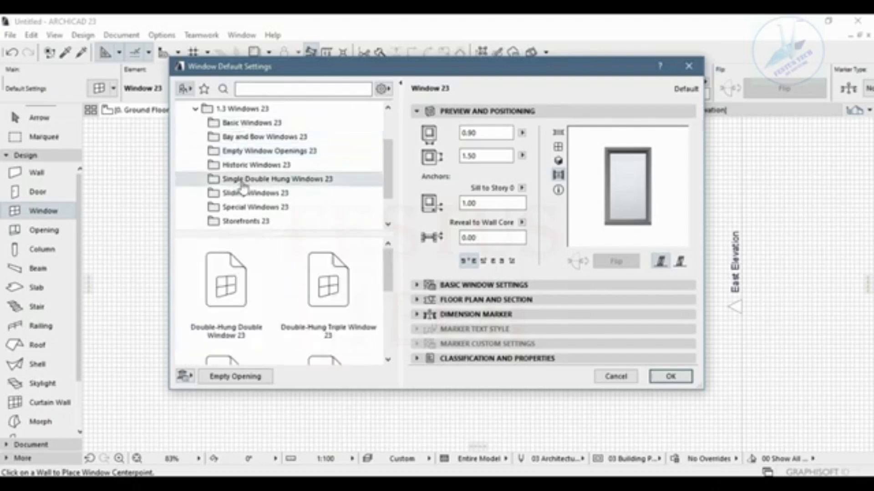
{"action": "left_click", "coordinate": [241, 193]}
{"action": "left_click", "coordinate": [243, 207]}
{"action": "left_click", "coordinate": [243, 193]}
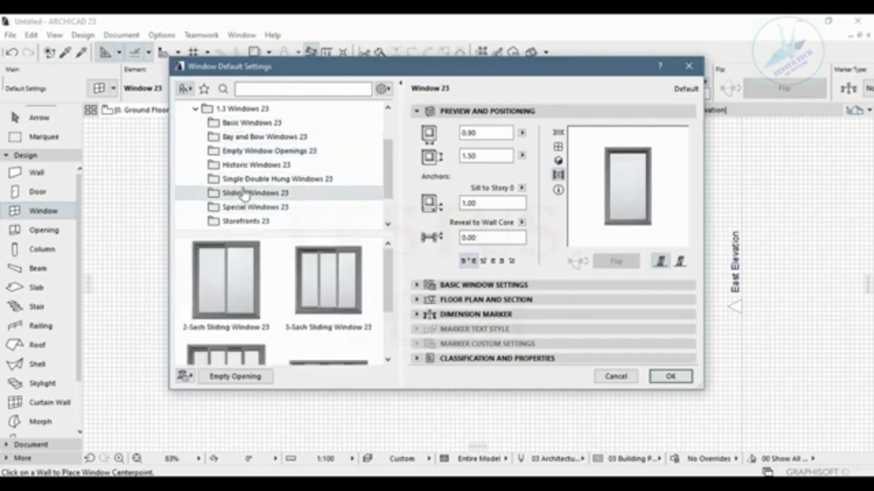
{"action": "left_click", "coordinate": [243, 164]}
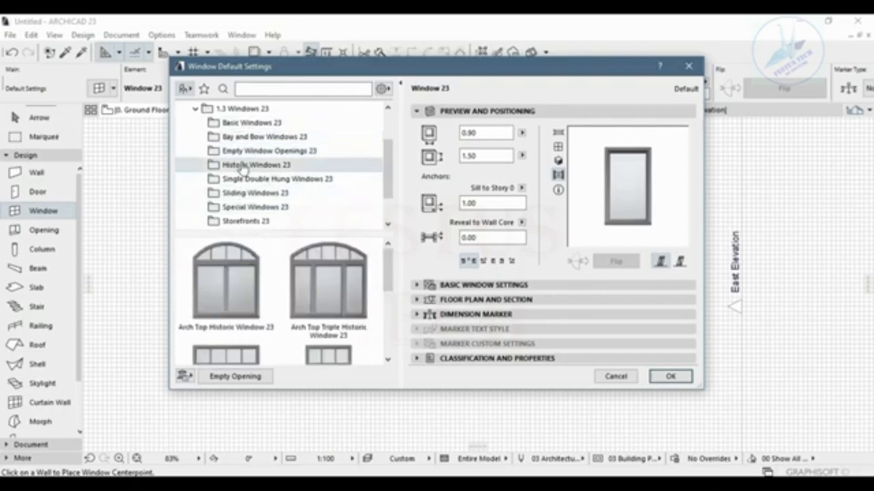
{"action": "left_click", "coordinate": [247, 193]}
{"action": "left_click", "coordinate": [250, 179]}
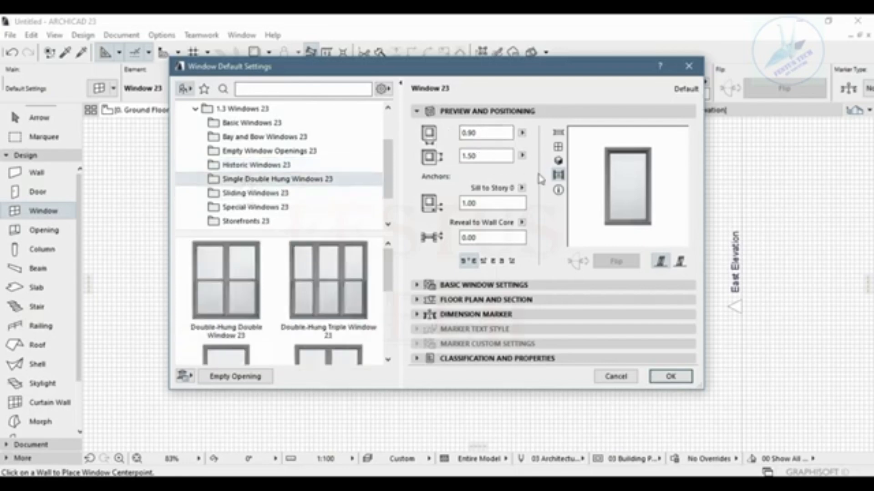
Compare the 3D view of Window 23 with its preview picture
{"action": "left_click", "coordinate": [558, 162]}
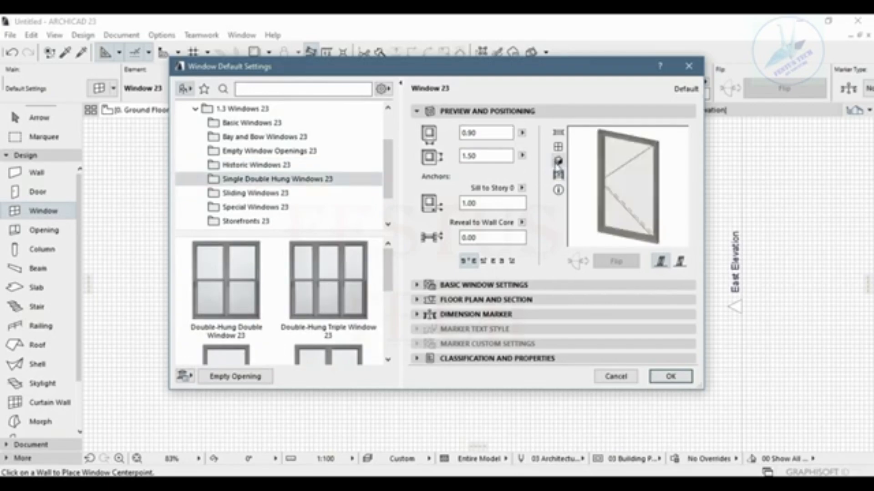
{"action": "left_click", "coordinate": [557, 175]}
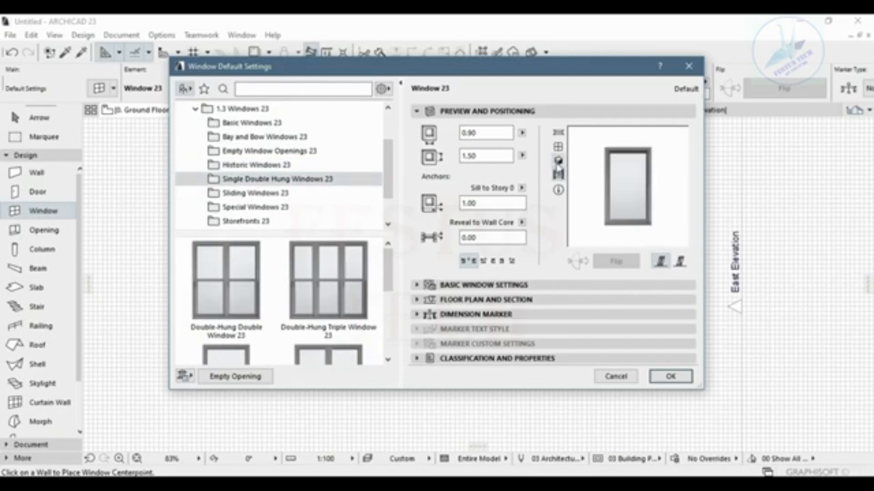
{"action": "left_click", "coordinate": [558, 161]}
{"action": "left_click", "coordinate": [558, 174]}
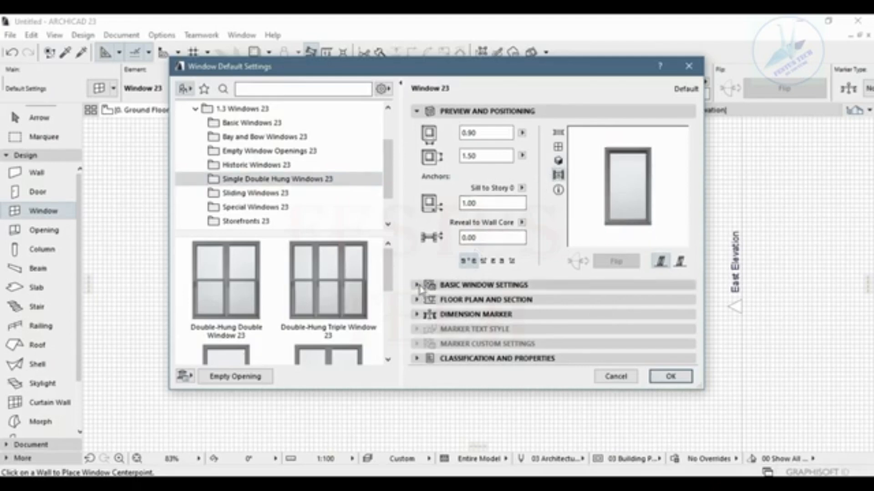
Review the basic window settings pages from Window Settings and Opening through Handle
{"action": "left_click", "coordinate": [418, 286]}
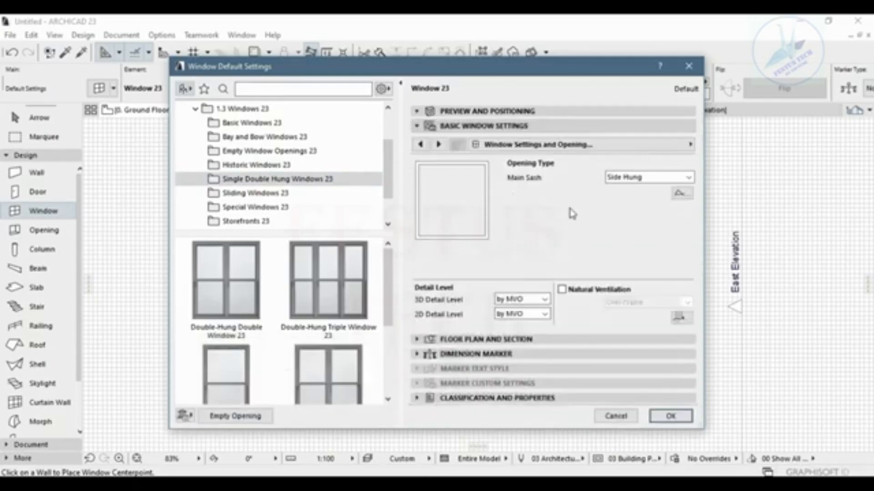
{"action": "left_click", "coordinate": [438, 145]}
{"action": "left_click", "coordinate": [438, 144]}
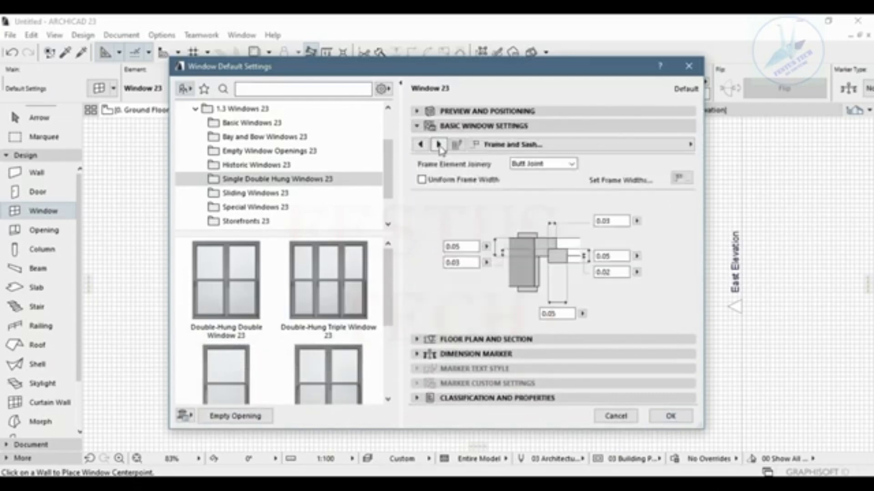
{"action": "left_click", "coordinate": [438, 144]}
{"action": "left_click", "coordinate": [439, 145]}
{"action": "left_click", "coordinate": [439, 144]}
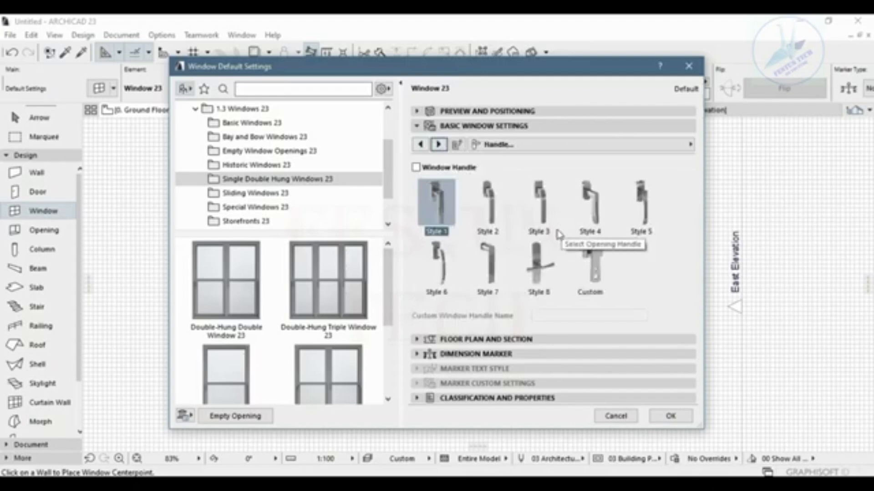
Set the window's sash type to Editable Grid
{"action": "left_click", "coordinate": [420, 145]}
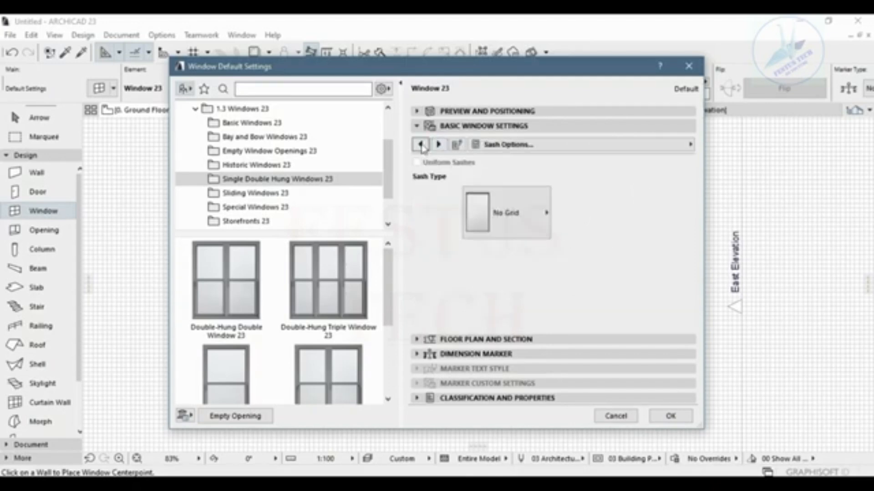
{"action": "left_click", "coordinate": [526, 223]}
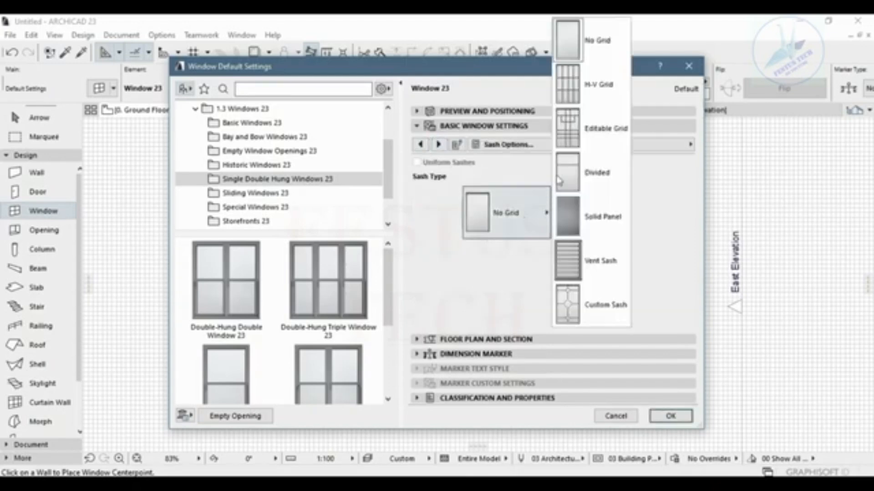
{"action": "left_click", "coordinate": [574, 128]}
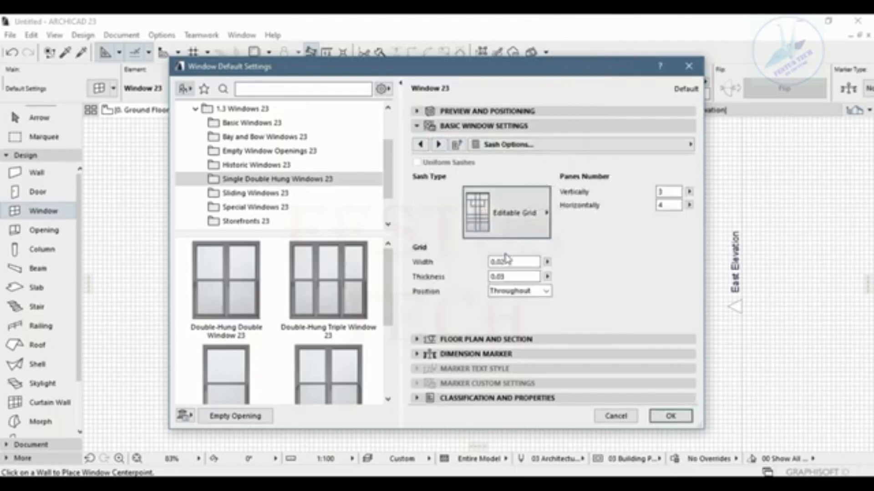
Examine the window's handle options, model attributes and the remaining basic settings pages
{"action": "left_click", "coordinate": [444, 145]}
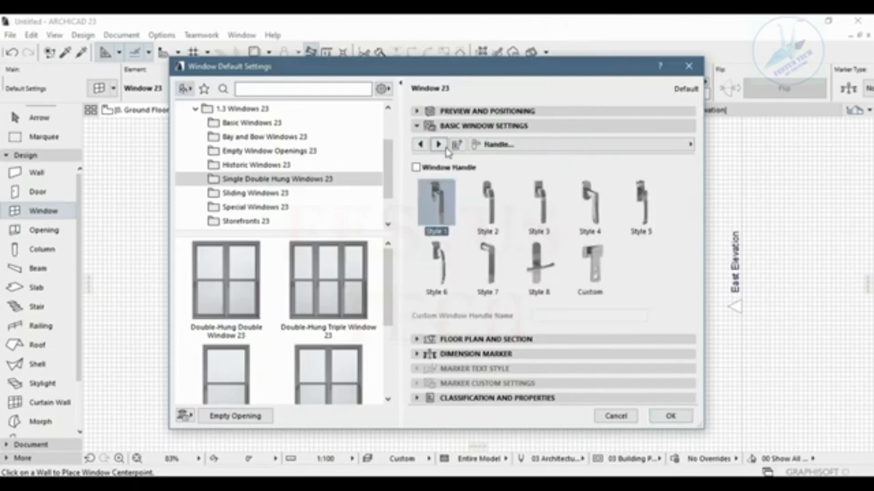
{"action": "left_click", "coordinate": [443, 146]}
{"action": "left_click", "coordinate": [444, 145]}
{"action": "left_click", "coordinate": [444, 145]}
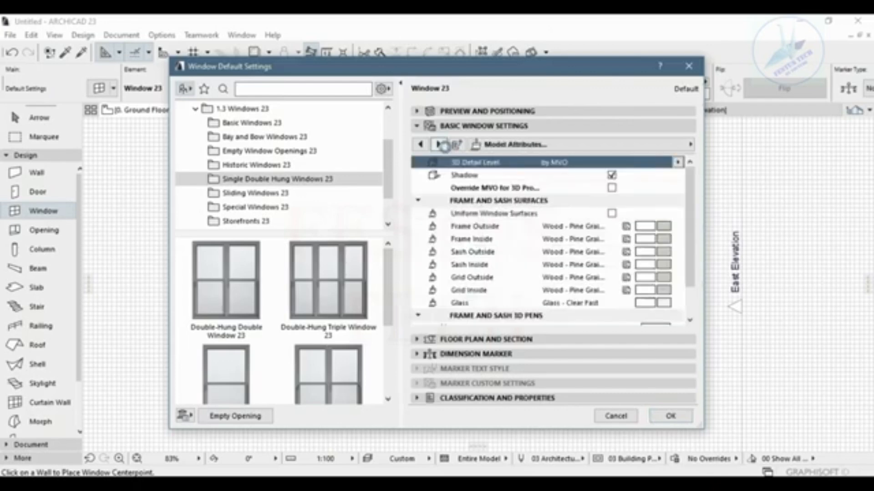
{"action": "left_click", "coordinate": [442, 144]}
{"action": "left_click", "coordinate": [420, 144]}
Accept the window settings and place Window 23 near the middle of the room's upper wall, opening toward the outside
{"action": "left_click", "coordinate": [672, 417]}
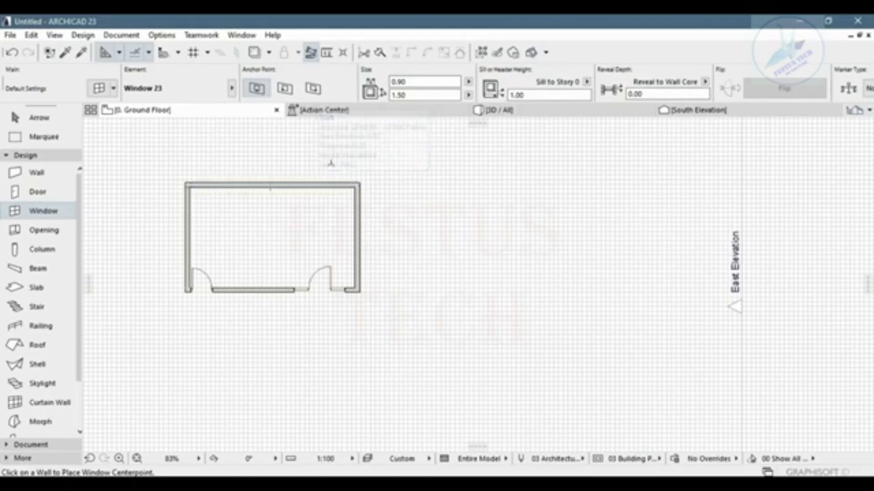
{"action": "left_click", "coordinate": [261, 183]}
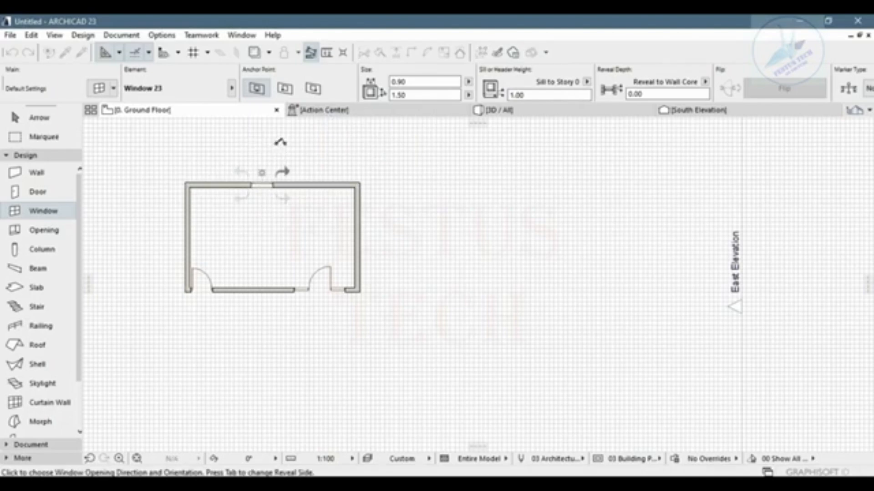
{"action": "left_click", "coordinate": [278, 151]}
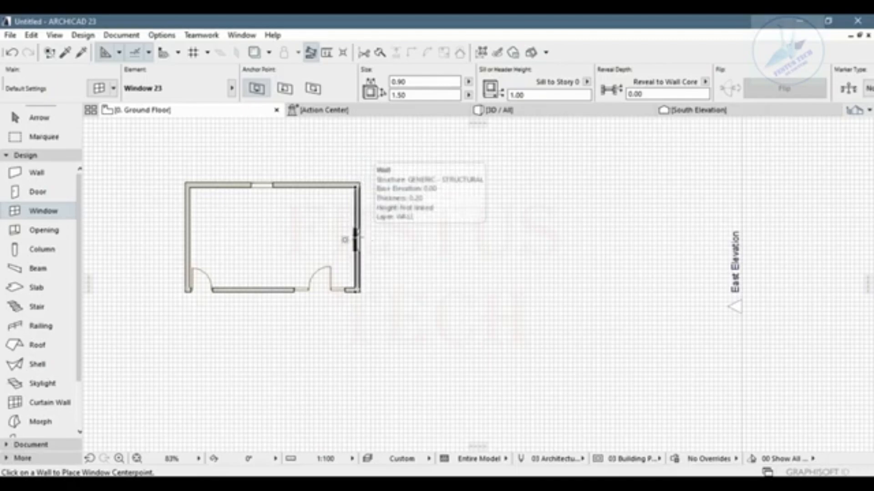
Place a Window 23 near the middle of the room's right wall, with the window set toward the outer face
{"action": "scroll", "coordinate": [364, 237], "scroll_direction": "up", "scroll_amount": 5}
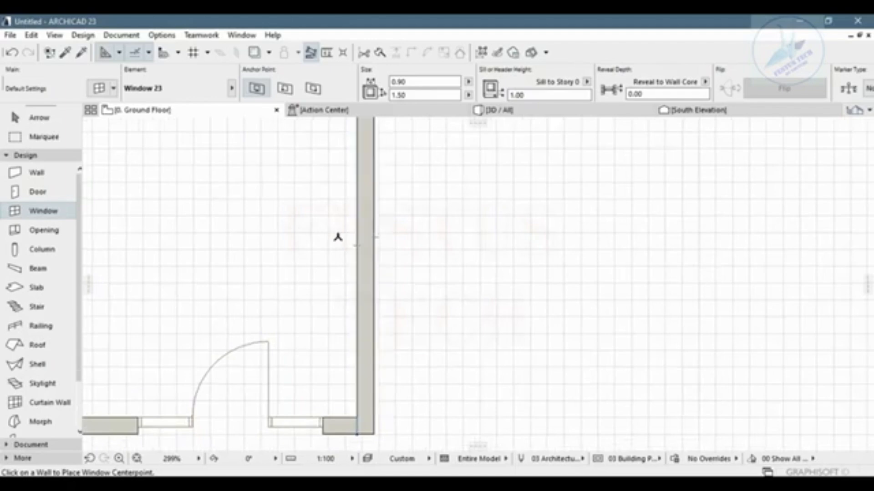
{"action": "left_click", "coordinate": [370, 233]}
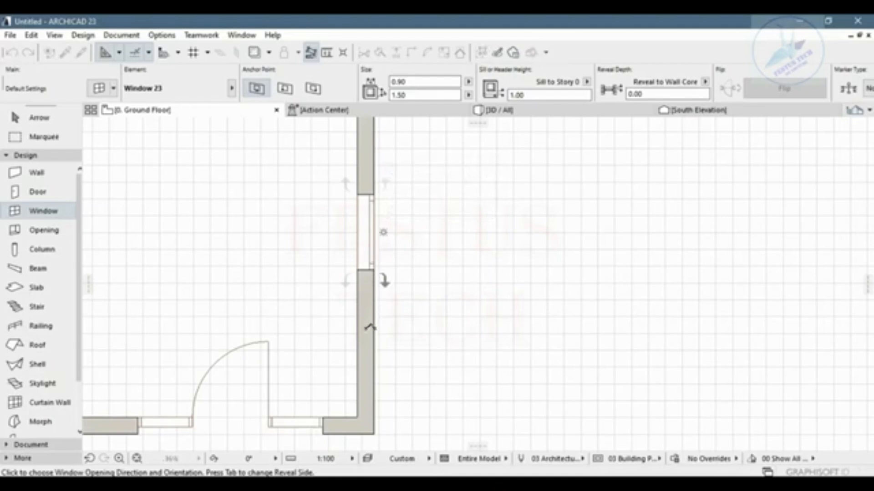
{"action": "left_click", "coordinate": [371, 338]}
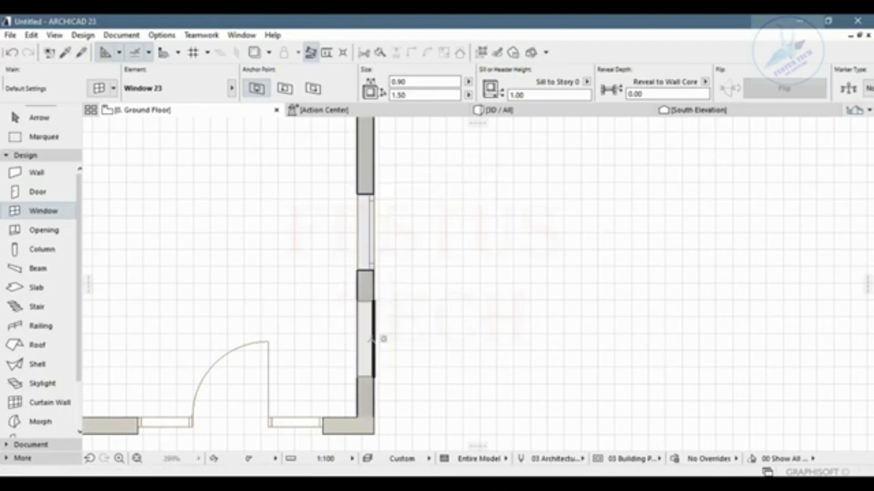
Try adding two more windows on the right wall, one below and one above the existing window, and undo them
{"action": "left_click", "coordinate": [381, 339]}
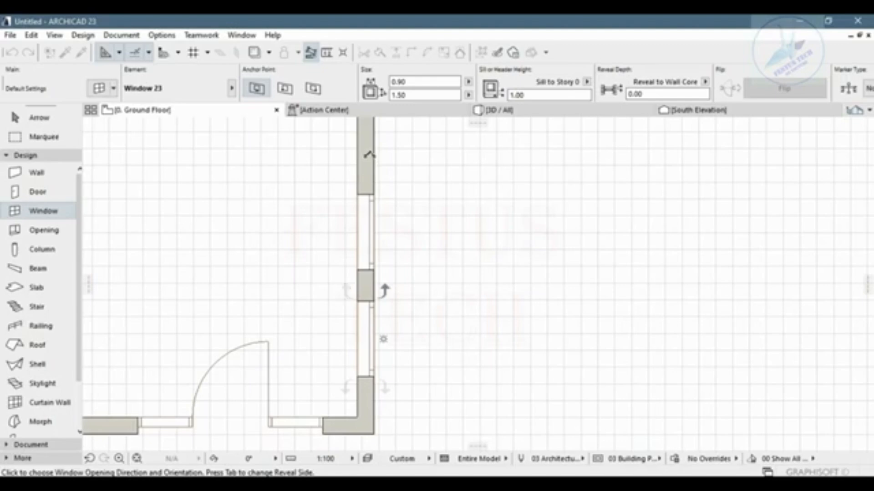
{"action": "left_click", "coordinate": [367, 142]}
{"action": "left_click", "coordinate": [382, 142]}
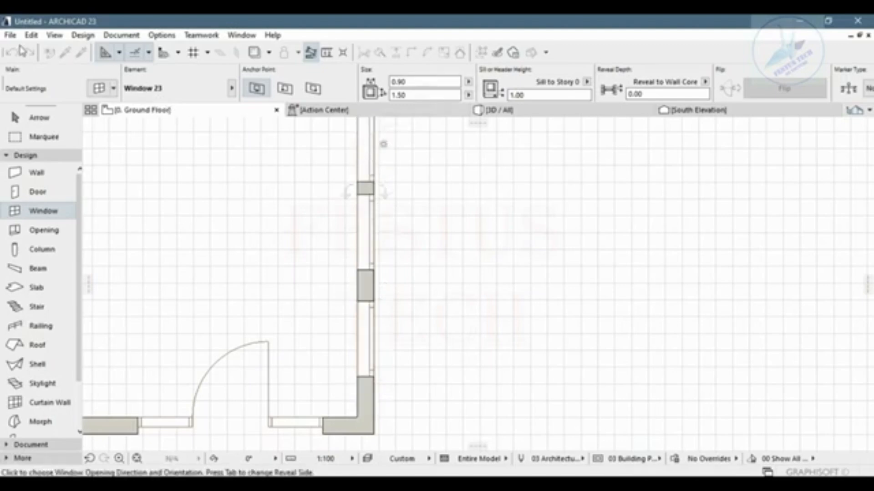
{"action": "left_click", "coordinate": [351, 177]}
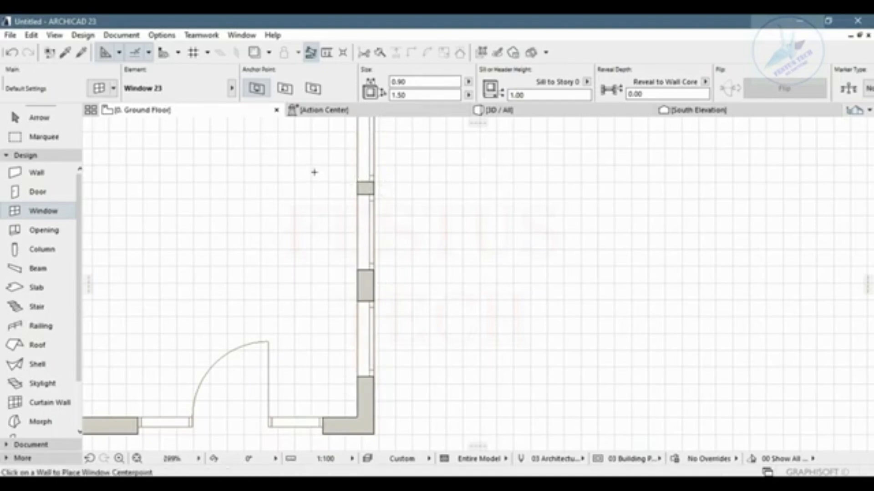
{"action": "left_click", "coordinate": [13, 54]}
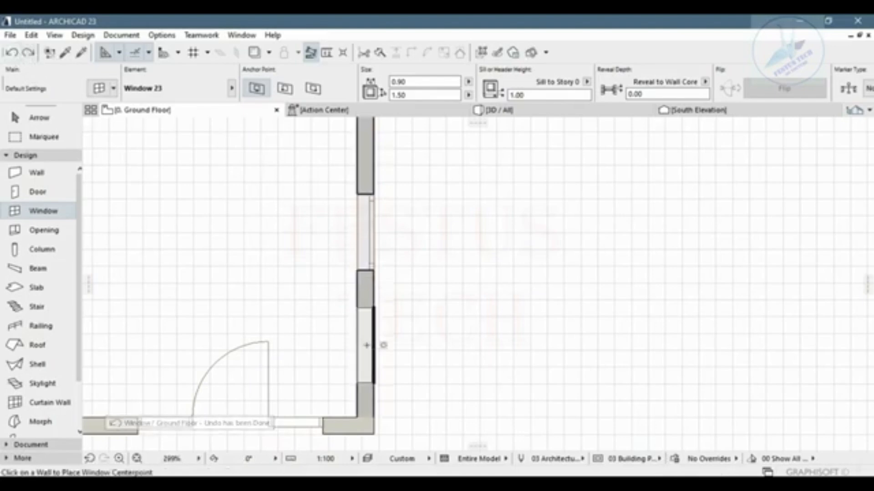
{"action": "left_click", "coordinate": [347, 348]}
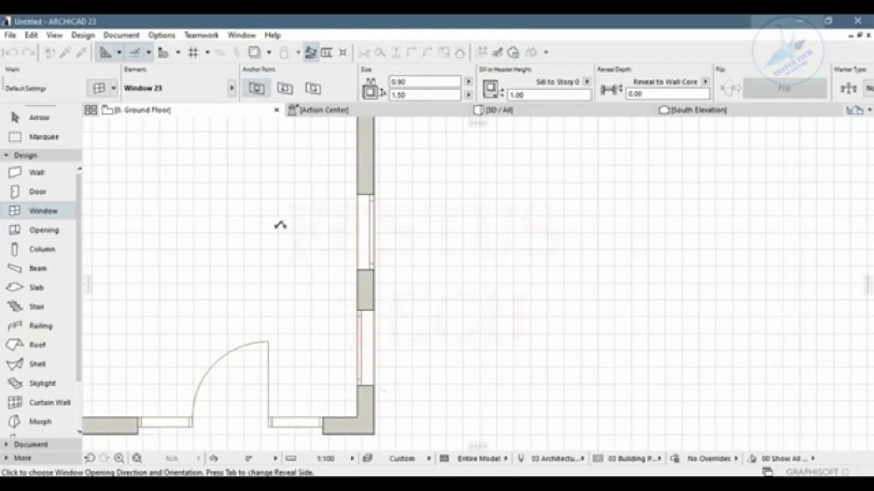
{"action": "scroll", "coordinate": [281, 225], "scroll_direction": "down", "scroll_amount": 5}
{"action": "scroll", "coordinate": [268, 223], "scroll_direction": "up", "scroll_amount": 5}
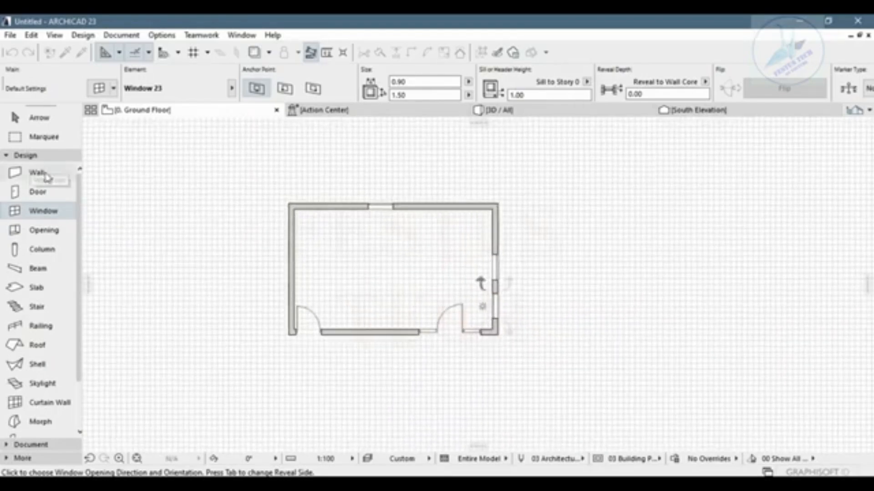
{"action": "mouse_move", "coordinate": [57, 221]}
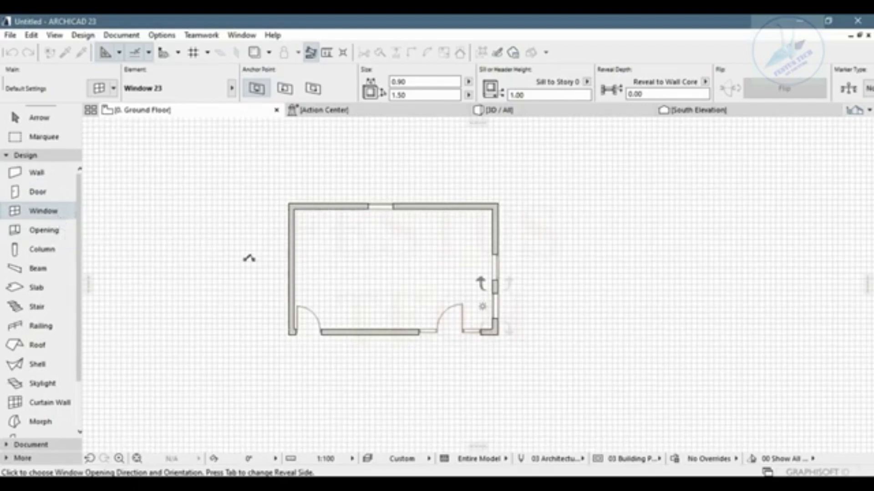
{"action": "key", "text": "Escape"}
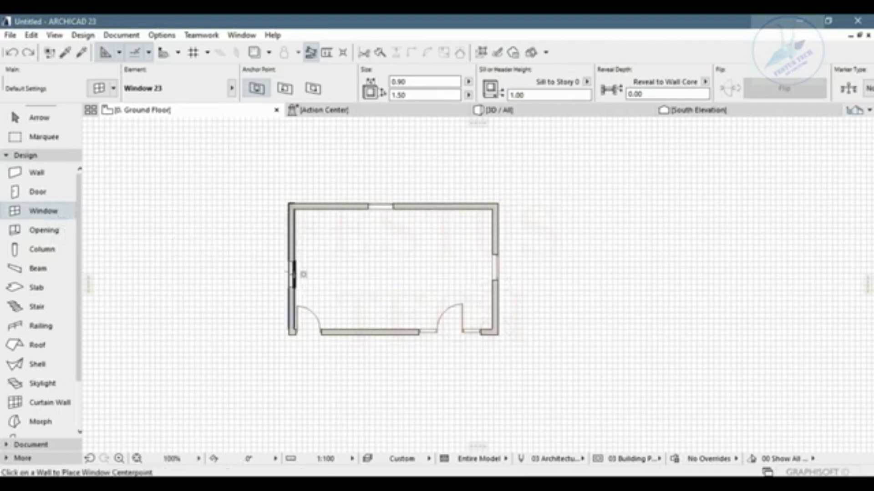
Select all windows on the floor plan, then select all doors, and clear the selection
{"action": "key", "text": "ctrl+a"}
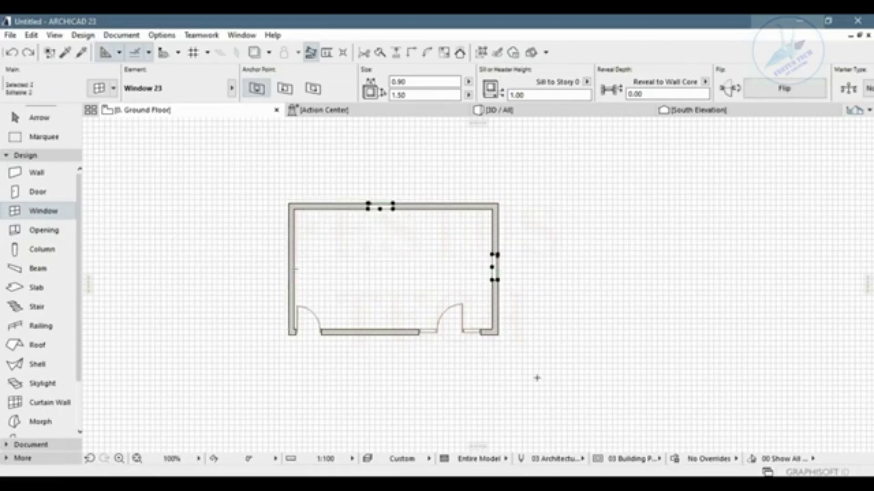
{"action": "left_click", "coordinate": [72, 192]}
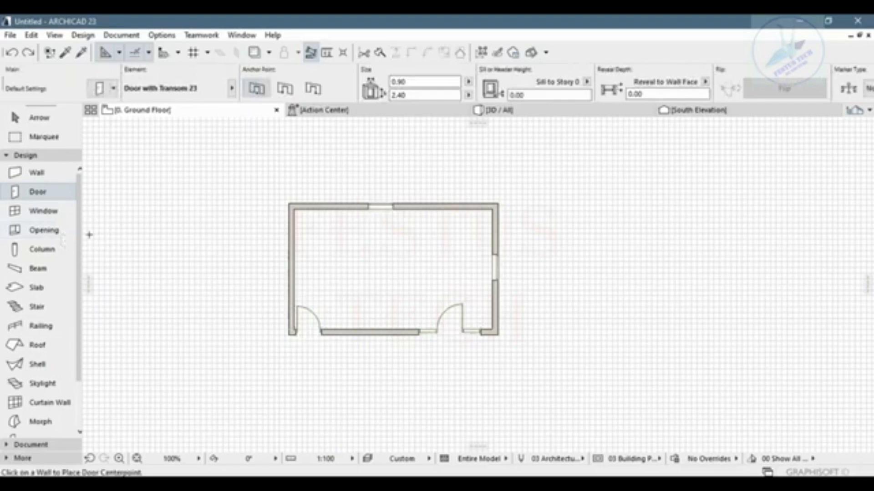
{"action": "key", "text": "ctrl+a"}
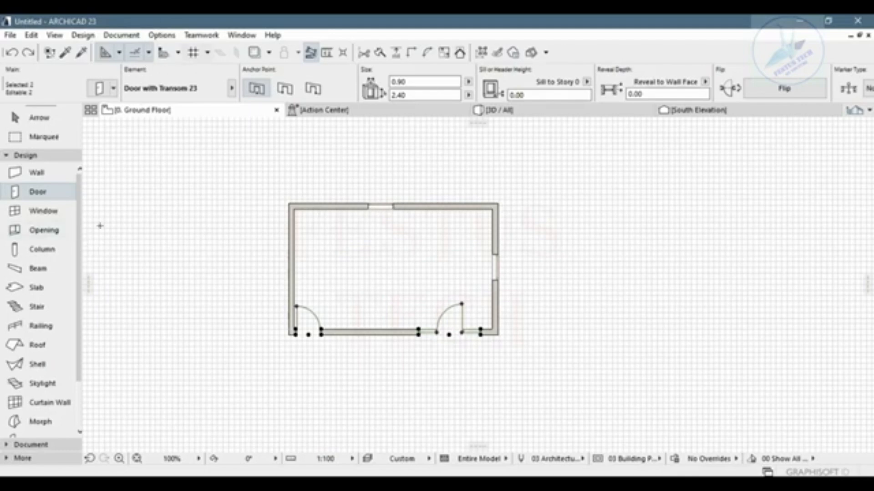
{"action": "left_click", "coordinate": [206, 176]}
Review the height and thickness under Geometry and Positioning in the default wall settings, and accept the settings
{"action": "left_click", "coordinate": [64, 174]}
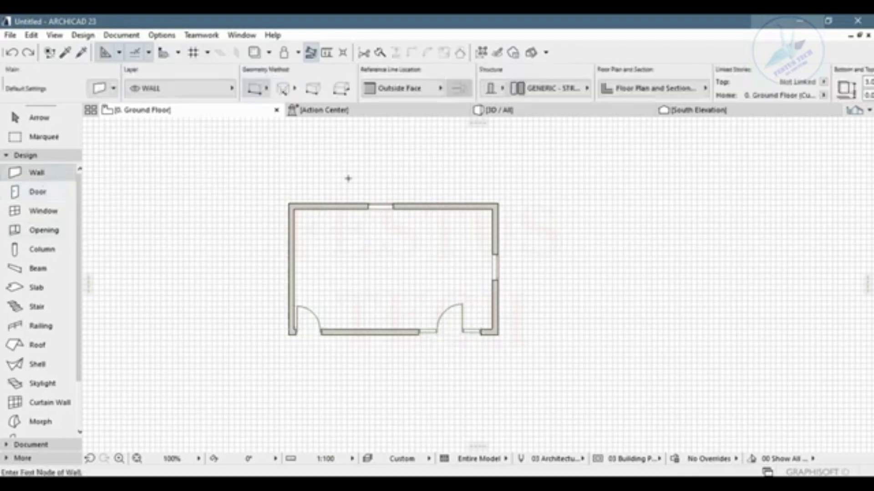
{"action": "double_click", "coordinate": [51, 173]}
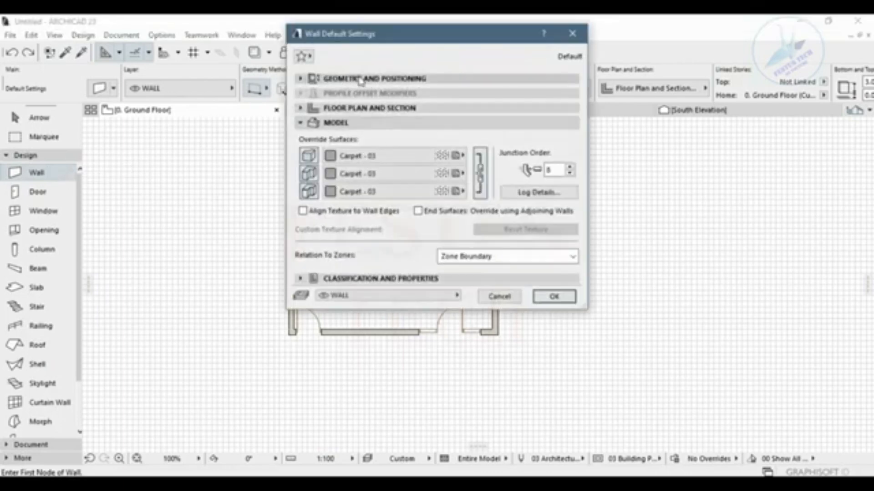
{"action": "left_click", "coordinate": [331, 79]}
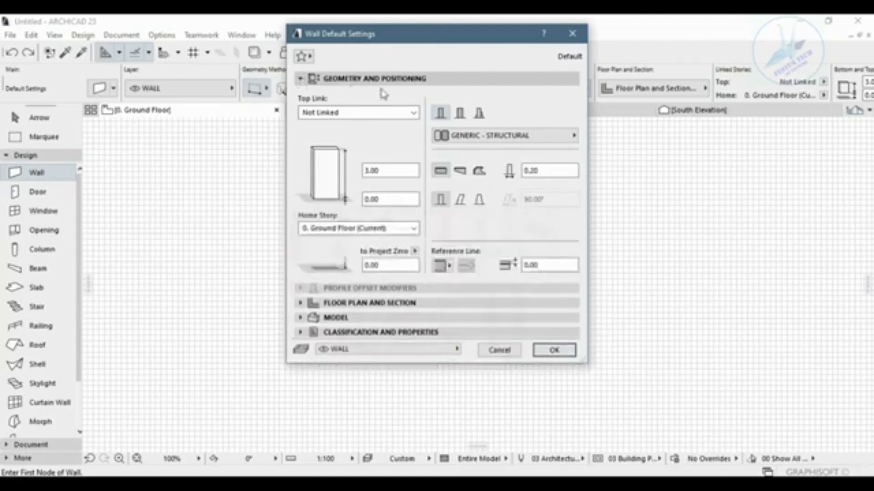
{"action": "left_click_drag", "start_coordinate": [391, 171], "coordinate": [295, 170]}
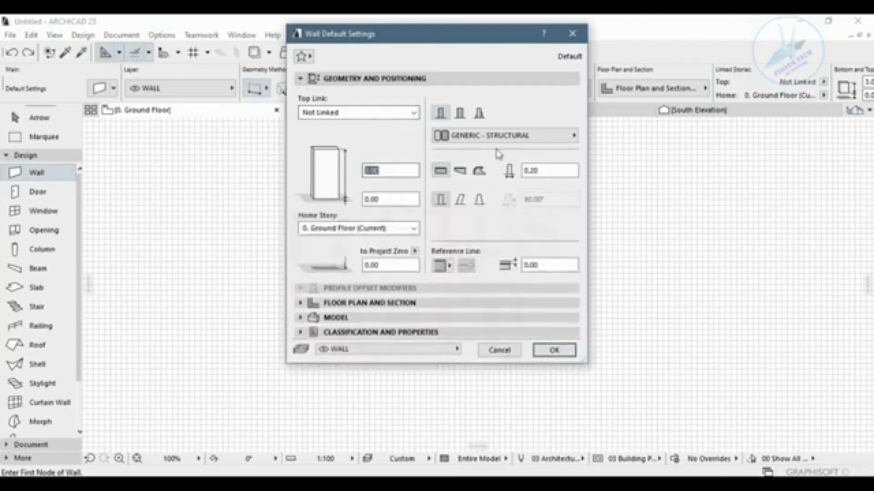
{"action": "left_click", "coordinate": [555, 172]}
{"action": "left_click_drag", "start_coordinate": [555, 172], "coordinate": [443, 172]}
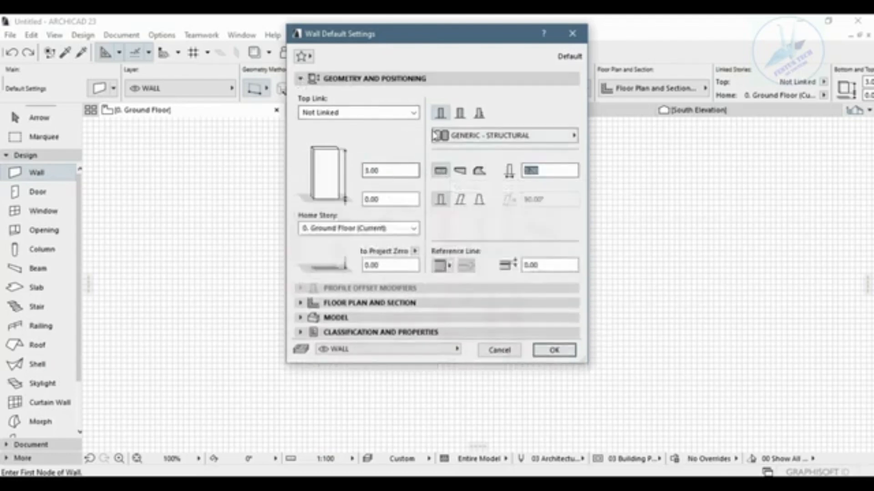
{"action": "type", "text": "0.30"}
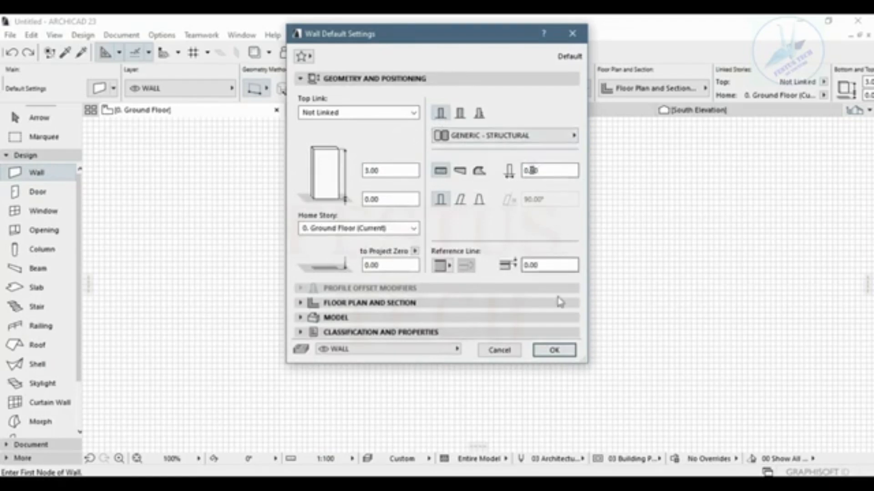
{"action": "left_click", "coordinate": [553, 355]}
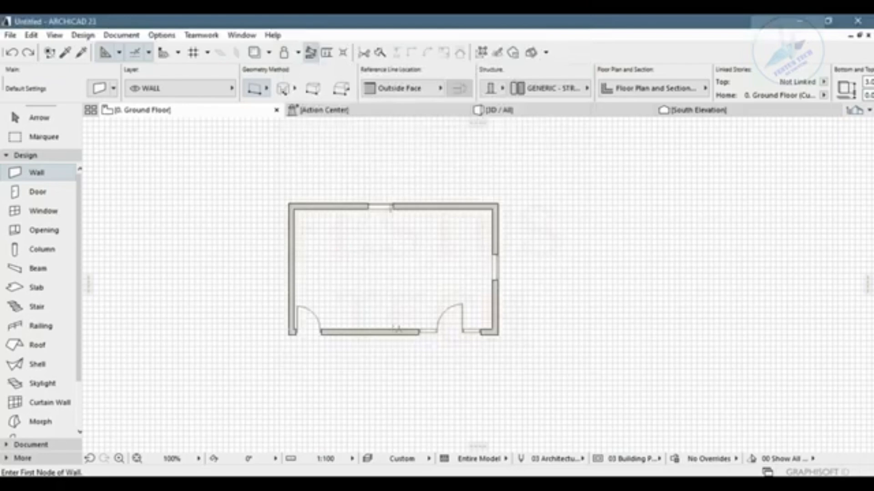
Draw a vertical partition wall from the room's lower wall to its upper wall, and delete it
{"action": "left_click", "coordinate": [398, 330]}
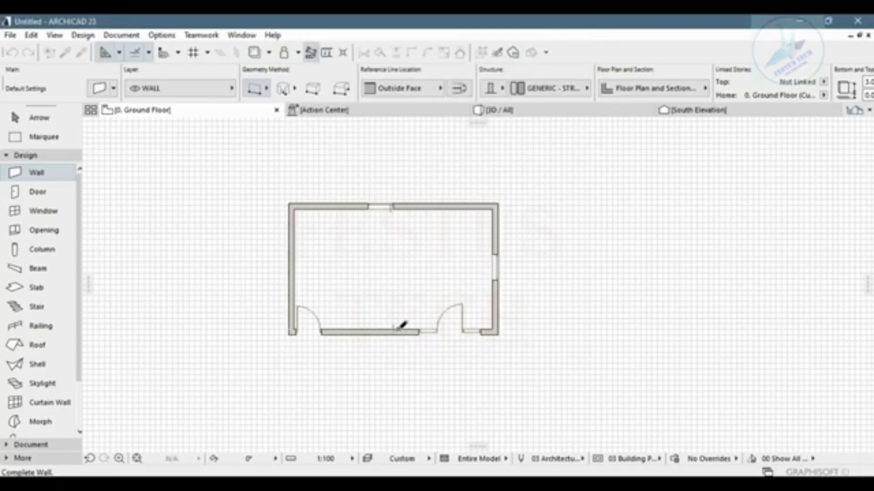
{"action": "left_click", "coordinate": [396, 205]}
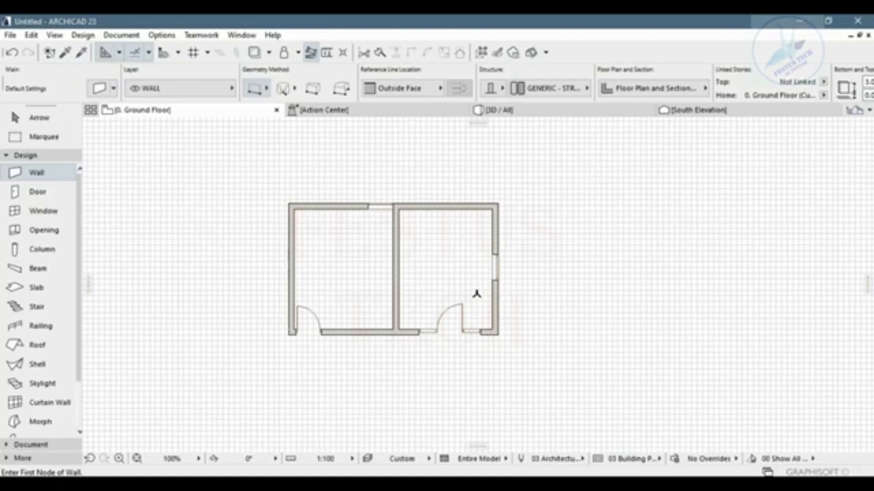
{"action": "right_click", "coordinate": [397, 276]}
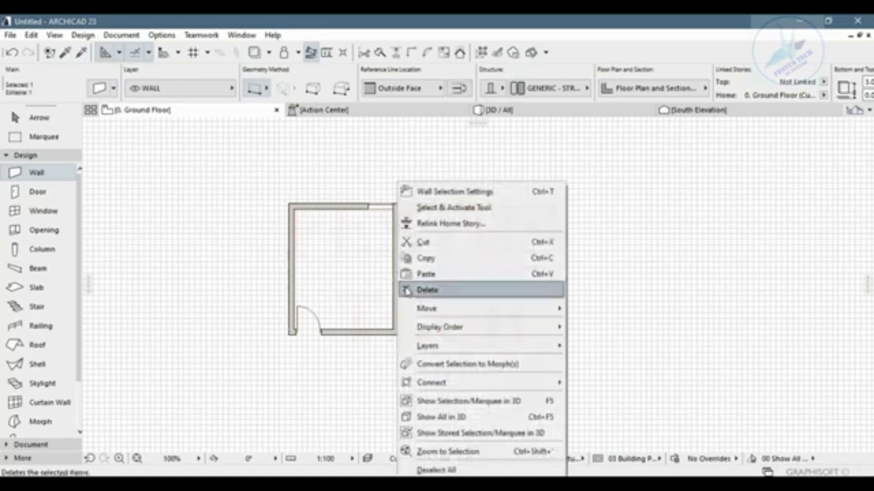
{"action": "left_click", "coordinate": [429, 289]}
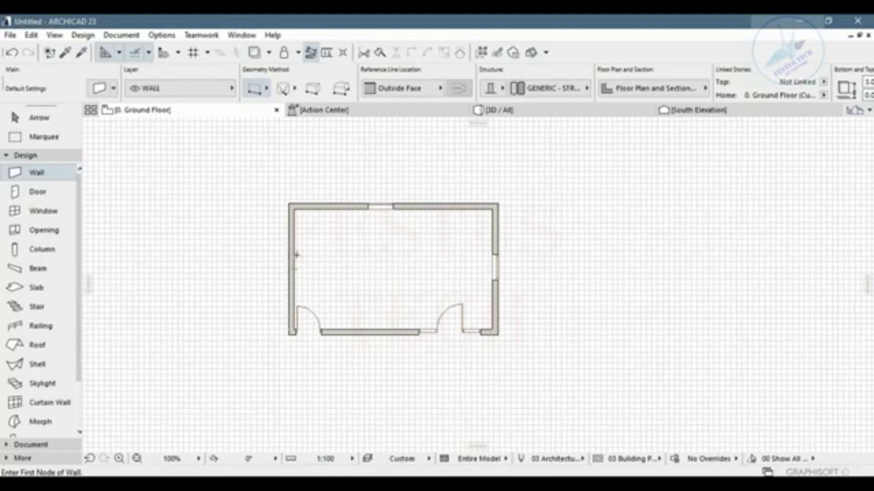
Draw a 4 m horizontal partition from the left wall's inner face and a vertical wall from its end down to the lower wall
{"action": "left_click", "coordinate": [294, 254]}
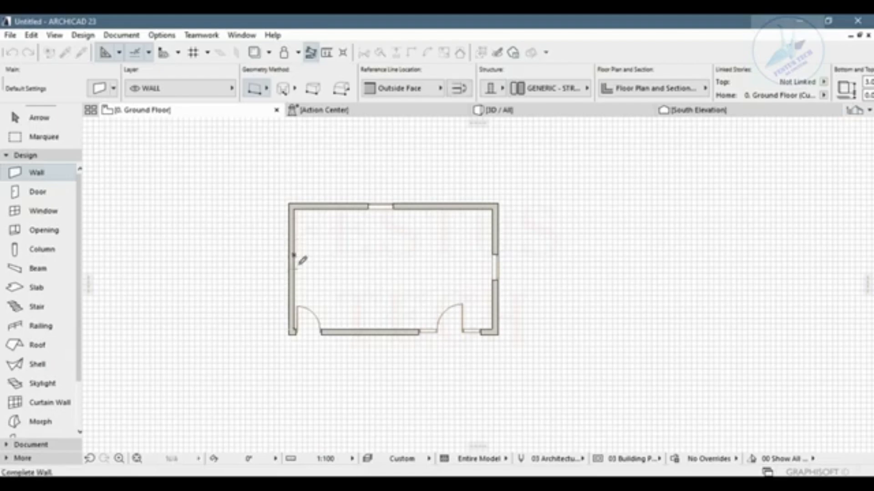
{"action": "scroll", "coordinate": [293, 253], "scroll_direction": "up", "scroll_amount": 5}
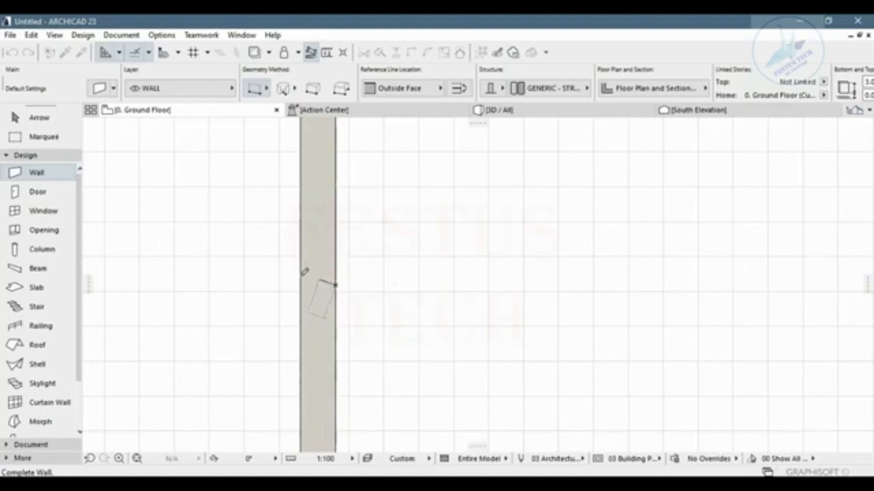
{"action": "scroll", "coordinate": [298, 269], "scroll_direction": "down", "scroll_amount": 6}
{"action": "left_click", "coordinate": [305, 275]}
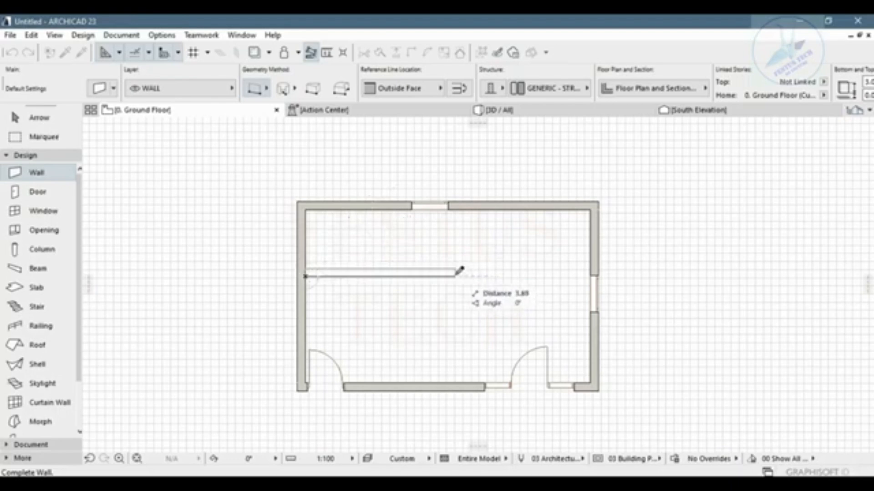
{"action": "type", "text": "4"}
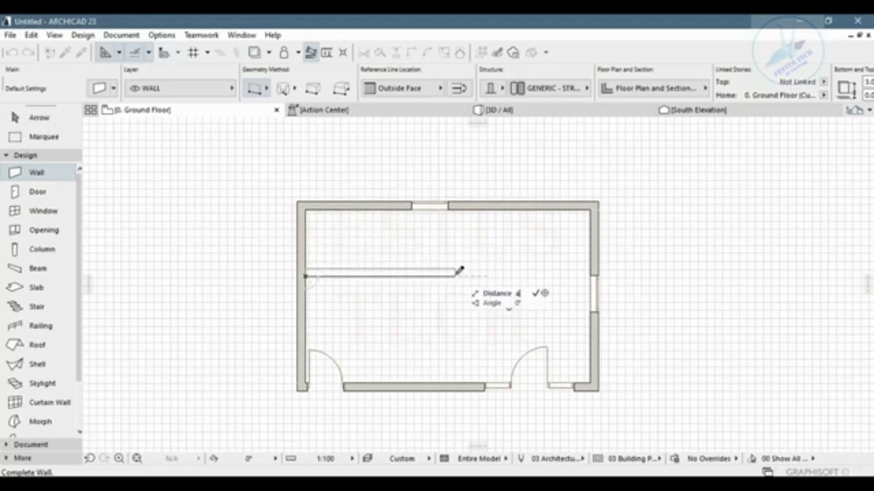
{"action": "key", "text": "Return"}
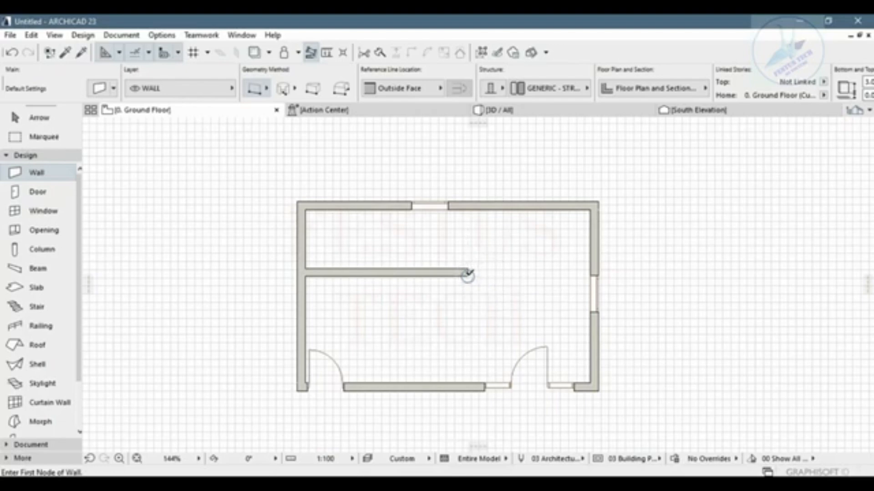
{"action": "left_click", "coordinate": [467, 276]}
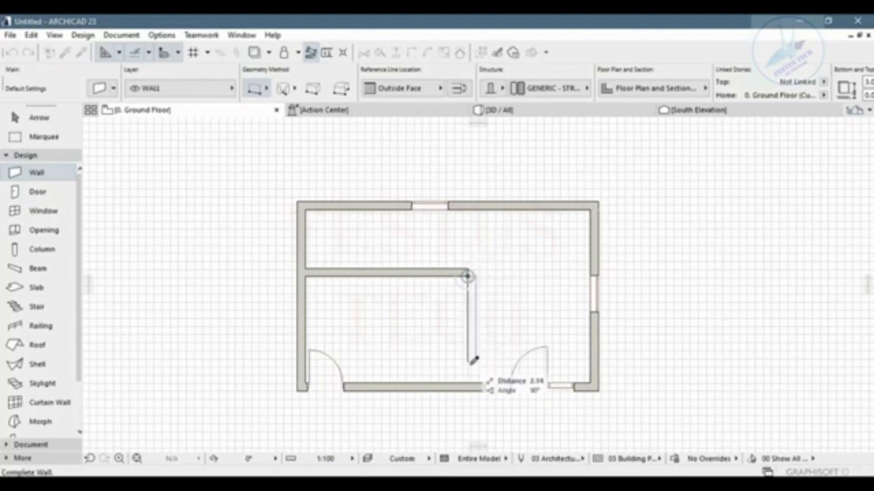
{"action": "left_click", "coordinate": [472, 382]}
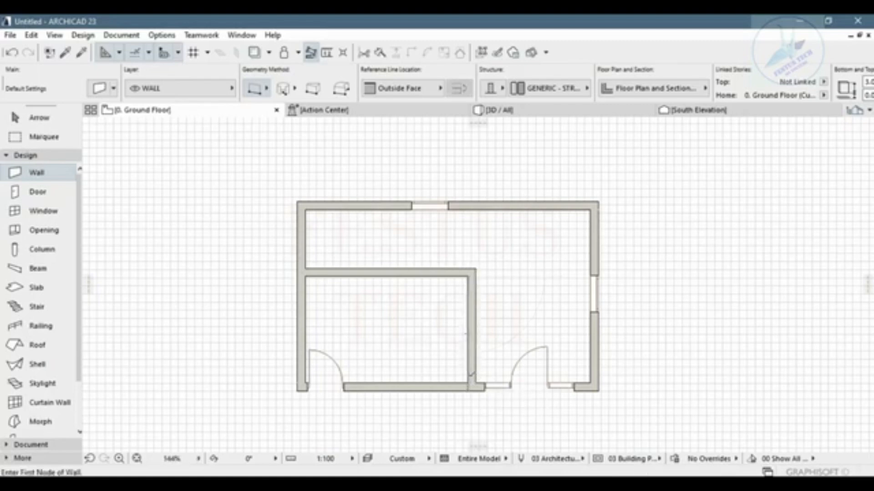
Delete the horizontal partition wall, keeping the vertical one, and switch to the Arrow tool
{"action": "right_click", "coordinate": [397, 276]}
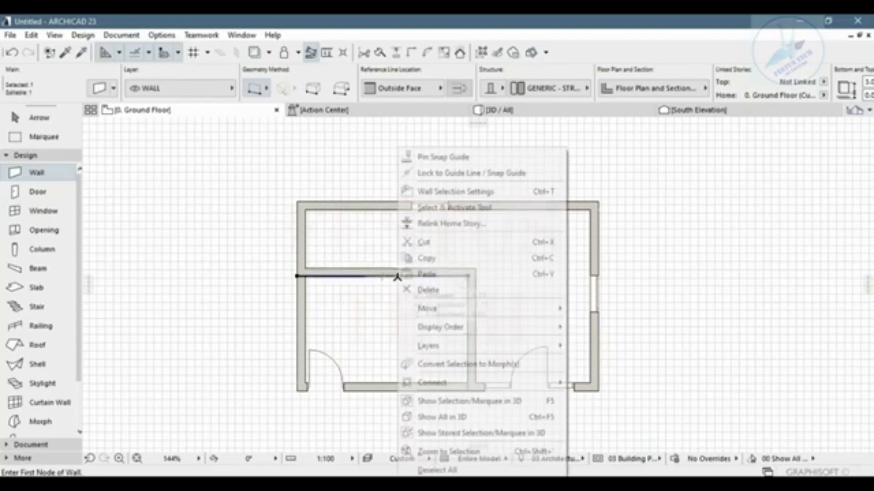
{"action": "left_click", "coordinate": [421, 292]}
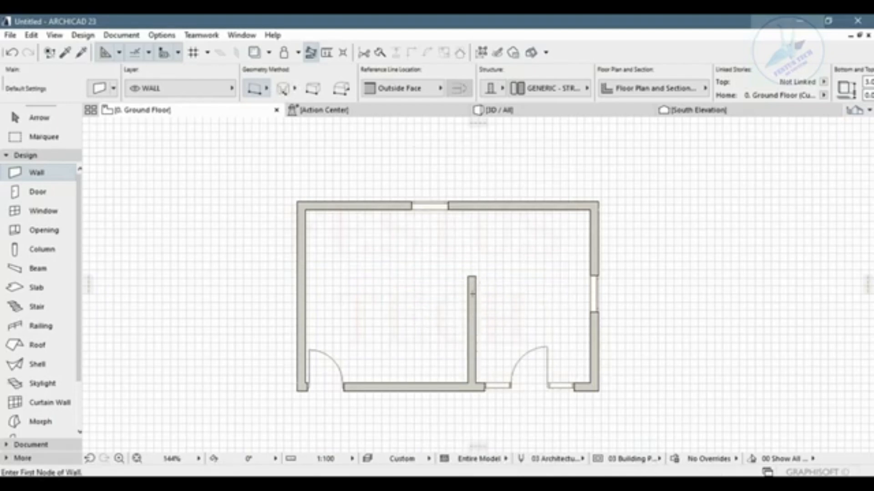
{"action": "left_click", "coordinate": [31, 117]}
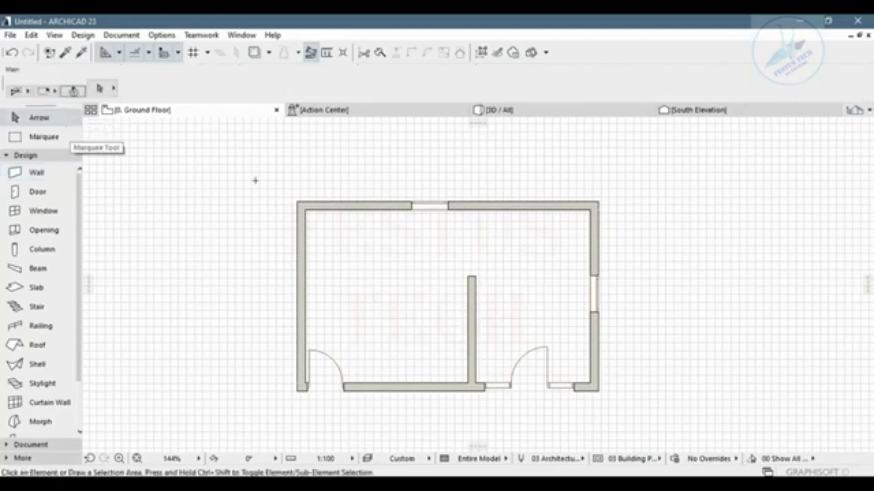
Stretch the vertical partition wall's upper end to the room's upper wall, and deselect it
{"action": "left_click", "coordinate": [472, 292]}
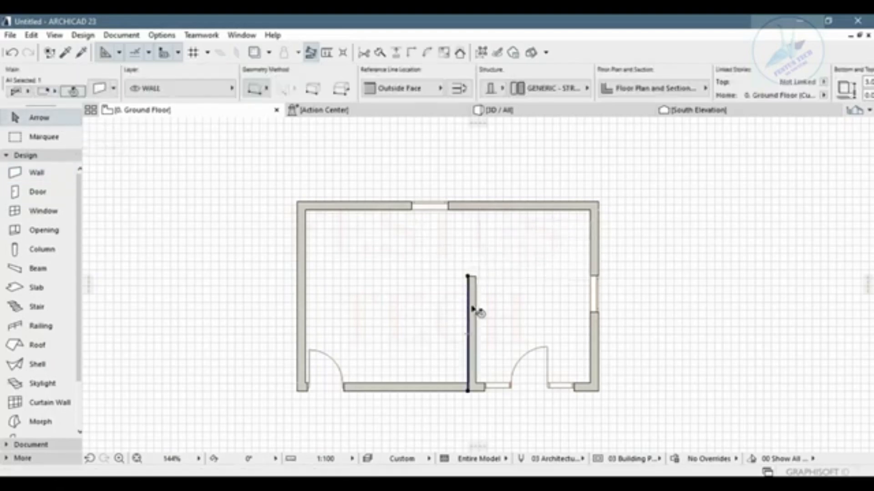
{"action": "left_click", "coordinate": [472, 277]}
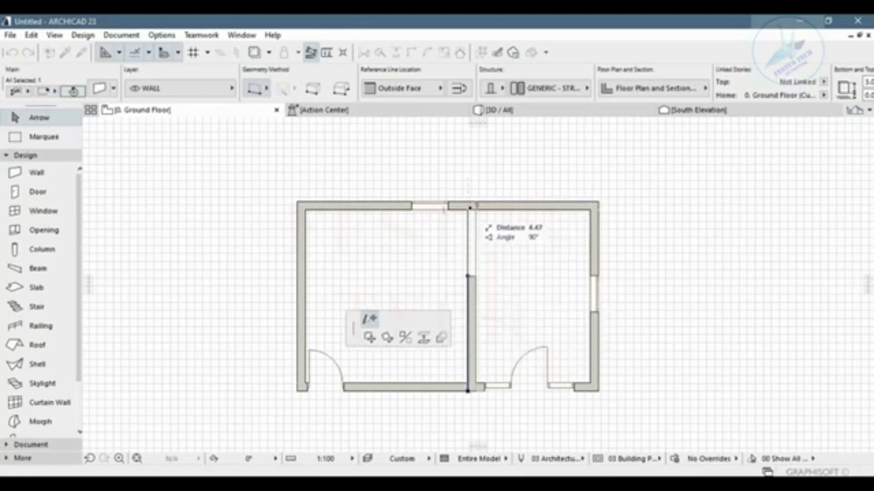
{"action": "left_click", "coordinate": [470, 208]}
{"action": "left_click", "coordinate": [423, 285]}
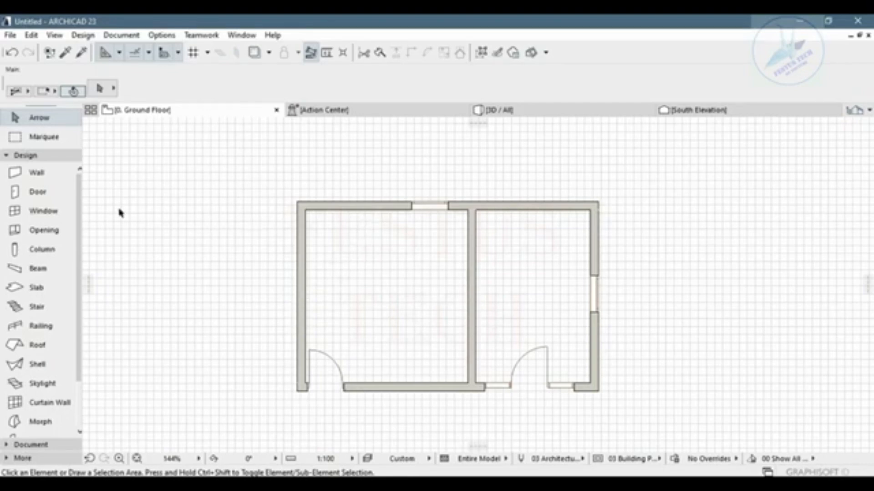
Draw a vertical wall about 2 m down from the upper wall's inner face and a horizontal wall from its end to the left wall
{"action": "left_click", "coordinate": [35, 173]}
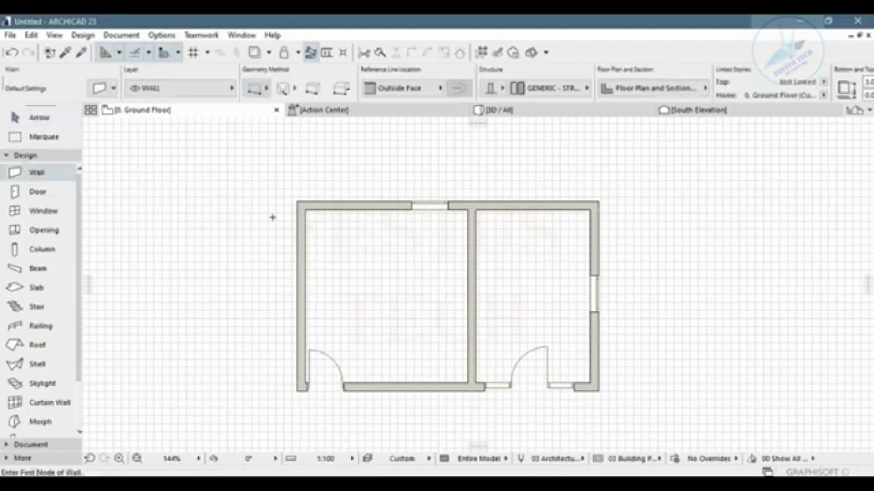
{"action": "left_click", "coordinate": [366, 210]}
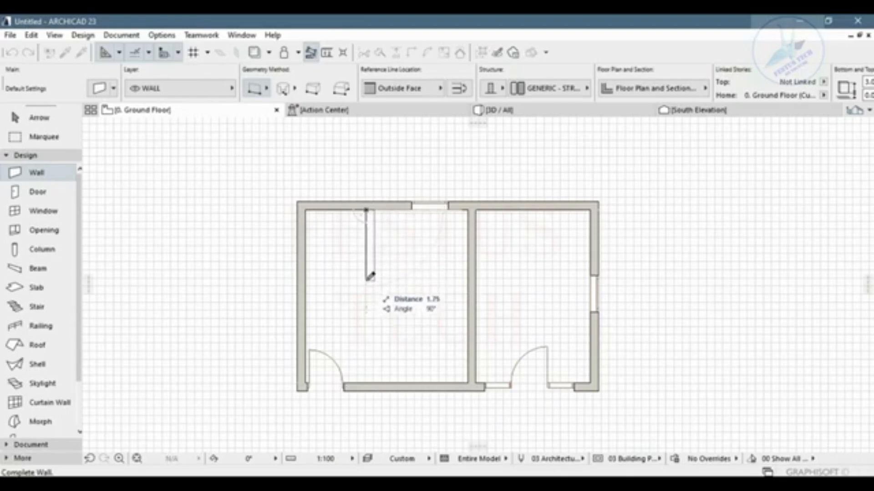
{"action": "type", "text": "3"}
{"action": "key", "text": "Return"}
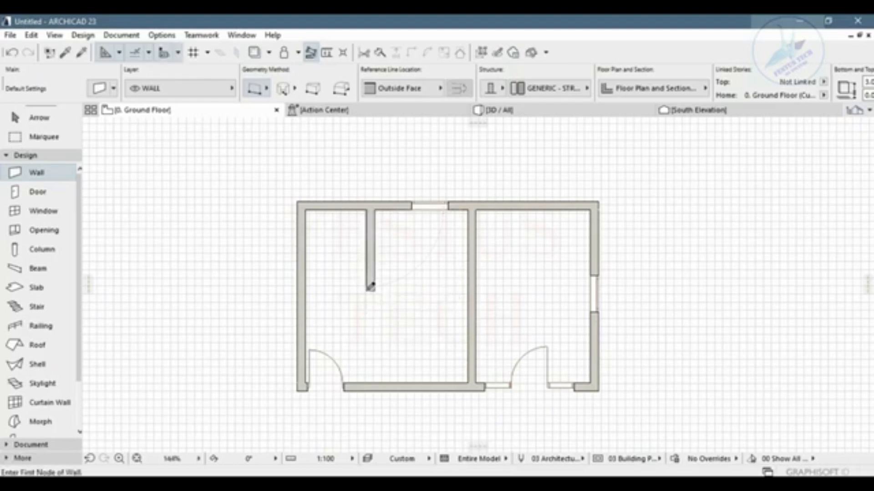
{"action": "left_click", "coordinate": [367, 290]}
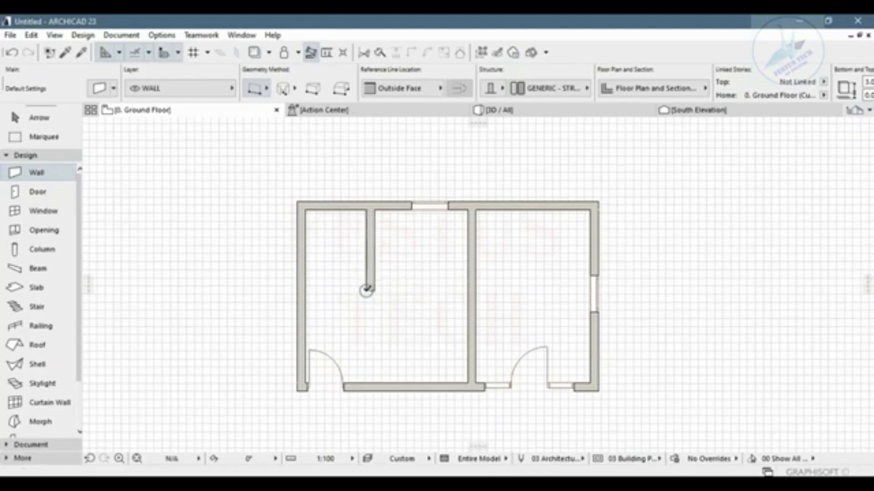
{"action": "left_click", "coordinate": [306, 290]}
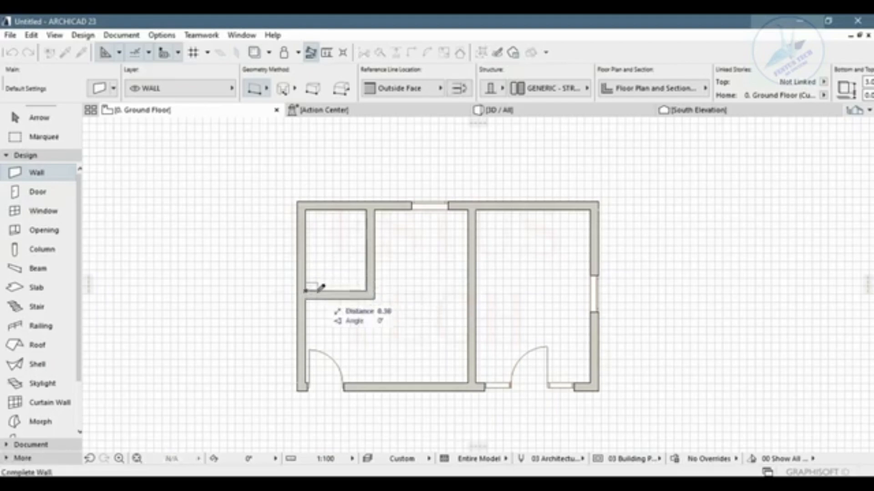
{"action": "key", "text": "Escape"}
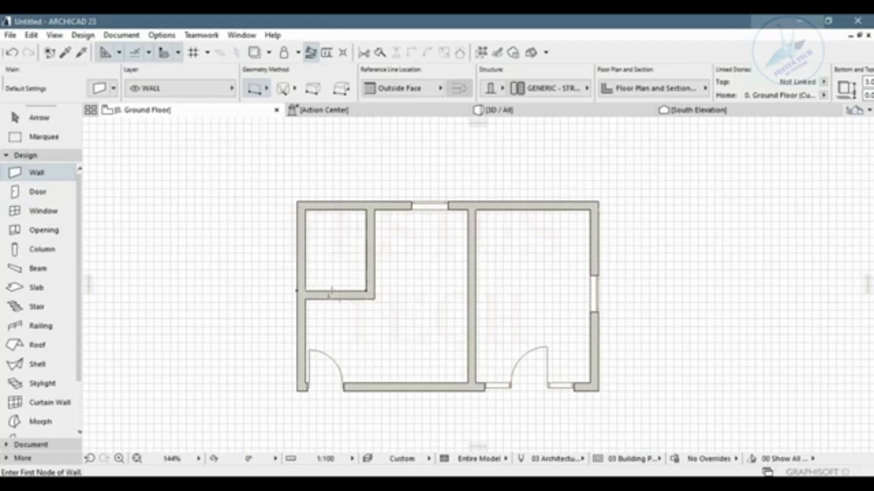
{"action": "right_click", "coordinate": [327, 292]}
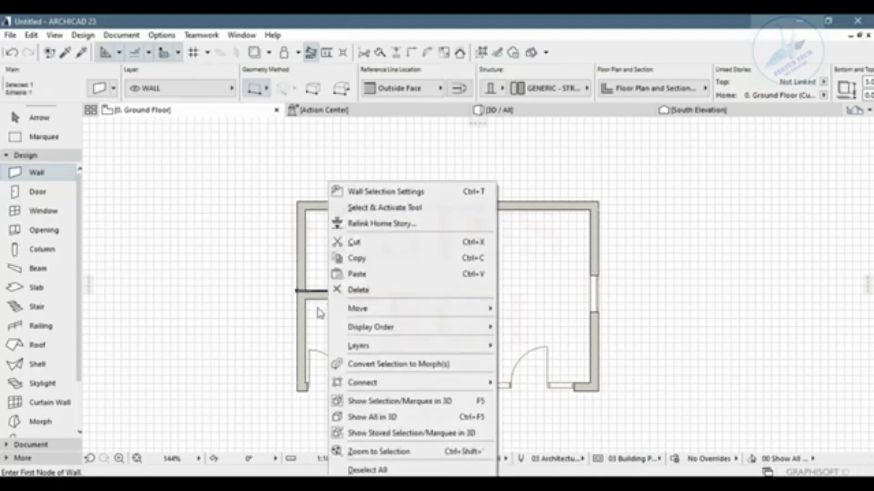
{"action": "key", "text": "Escape"}
{"action": "key", "text": "Escape"}
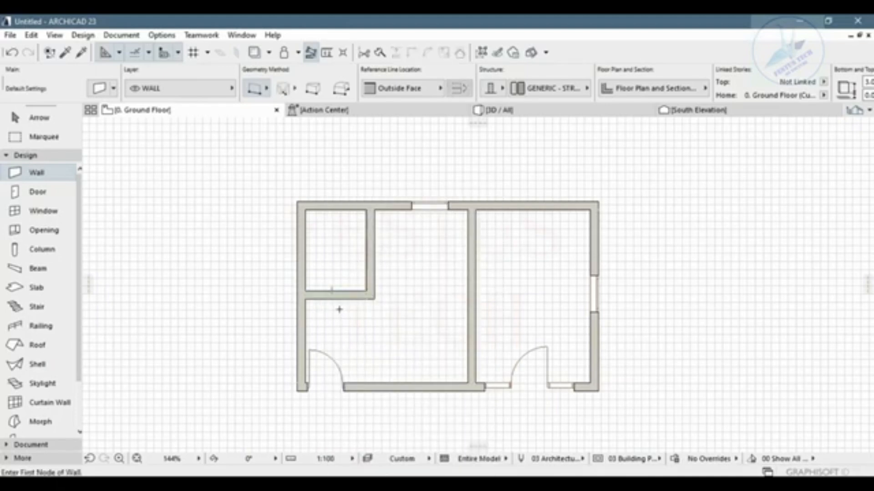
Stretch the horizontal partition's free end to the full-height vertical partition, and delete the short vertical wall above it
{"action": "left_click", "coordinate": [34, 117]}
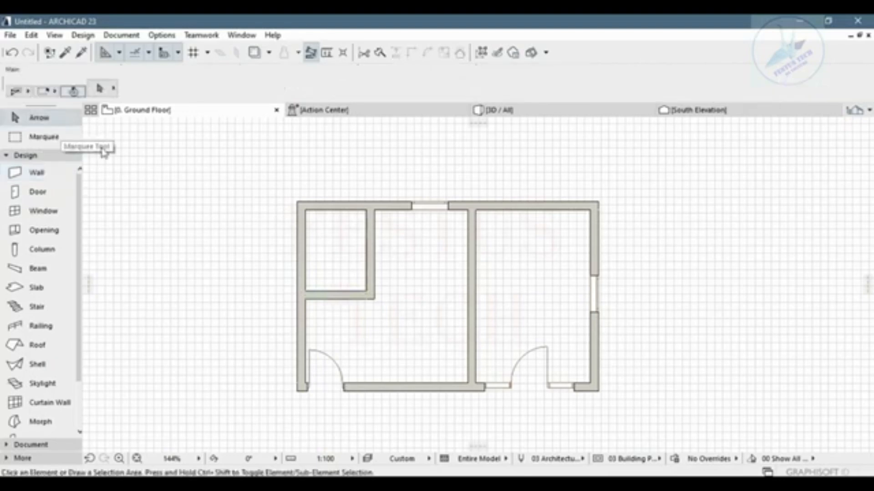
{"action": "left_click", "coordinate": [325, 293]}
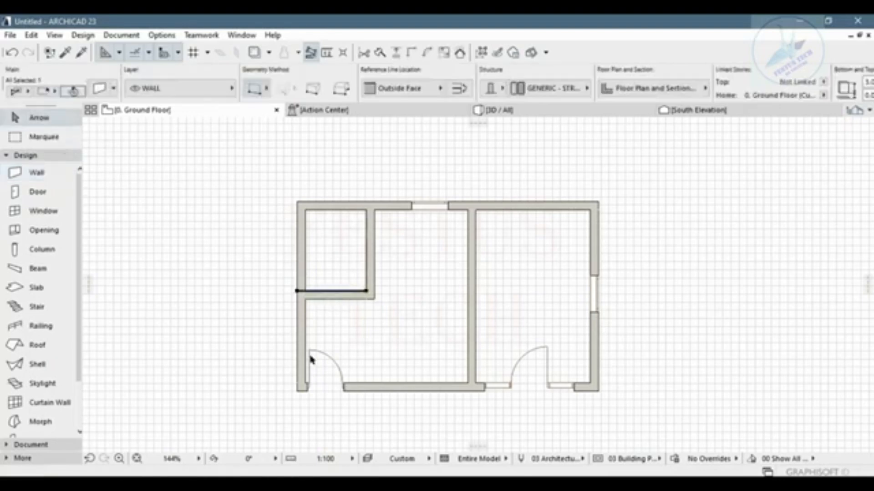
{"action": "left_click", "coordinate": [369, 293]}
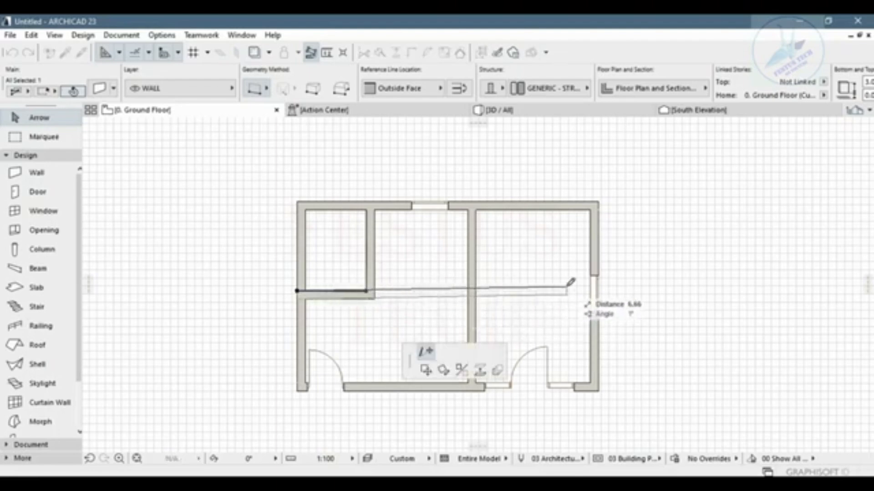
{"action": "left_click", "coordinate": [474, 289]}
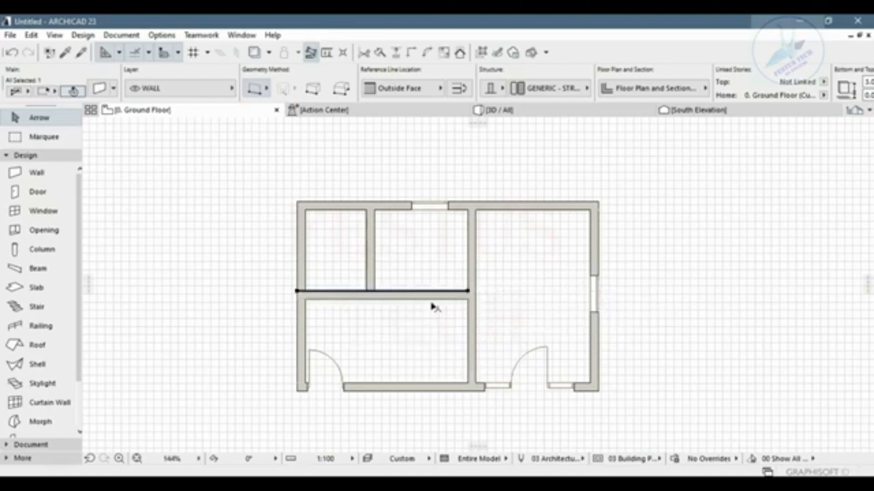
{"action": "right_click", "coordinate": [374, 264]}
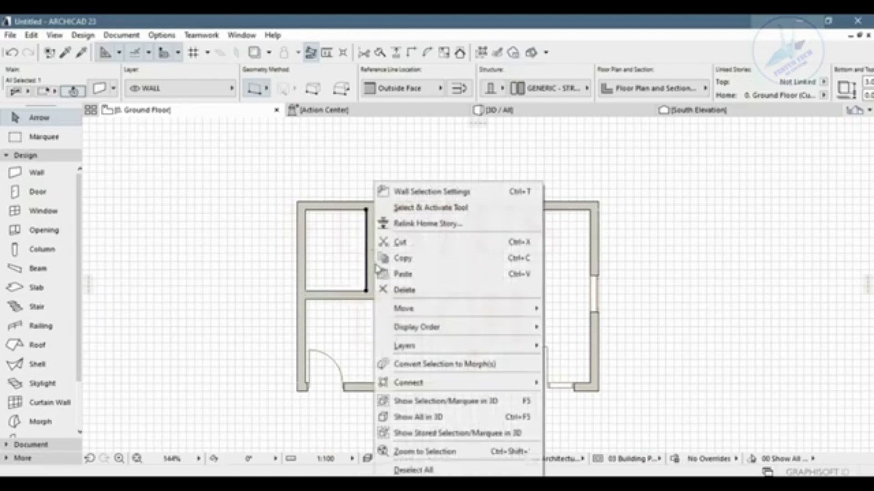
{"action": "left_click", "coordinate": [395, 294]}
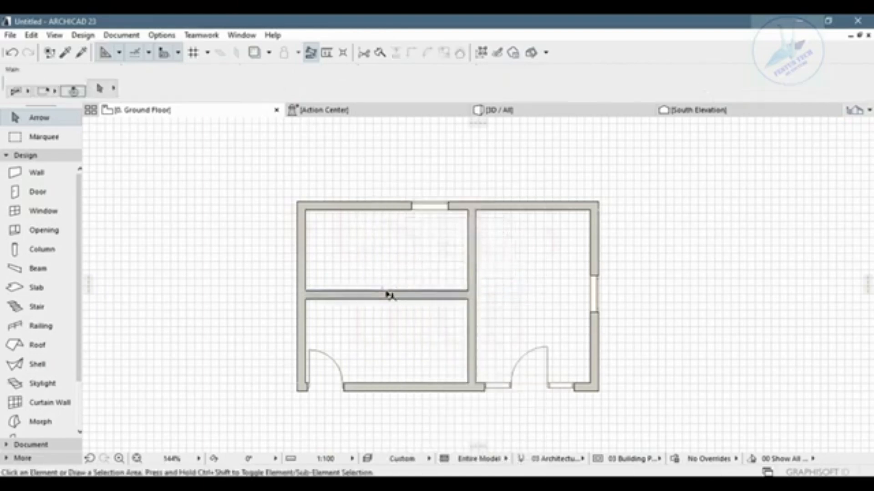
Place a 0.90 by 2.40 Door with Transom 23 in the horizontal partition beside the vertical partition, swinging into the upper room
{"action": "left_click", "coordinate": [39, 192]}
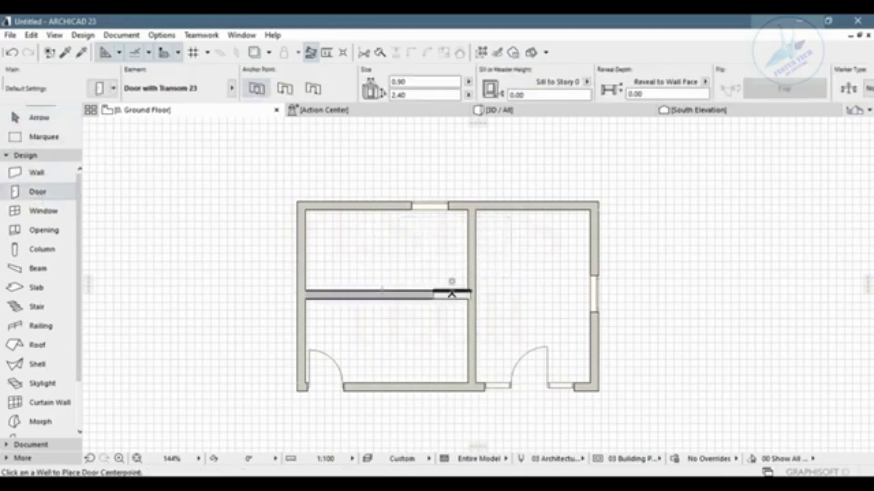
{"action": "left_click", "coordinate": [448, 294]}
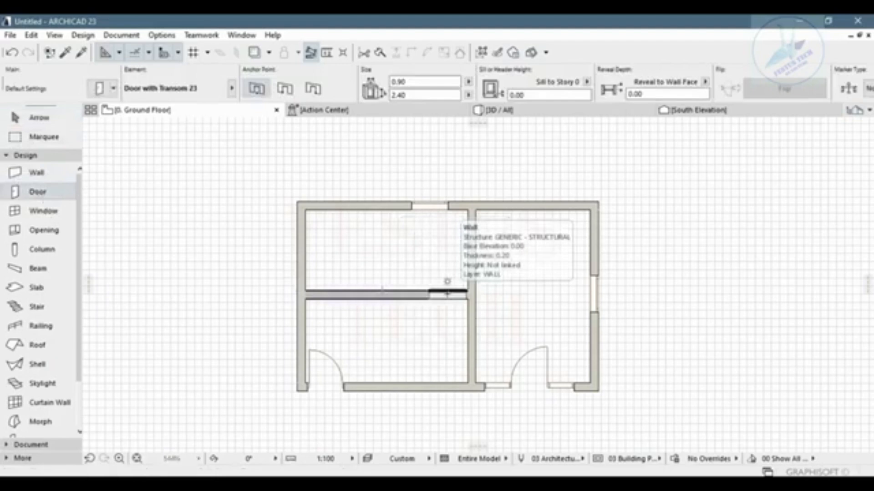
{"action": "left_click", "coordinate": [455, 275]}
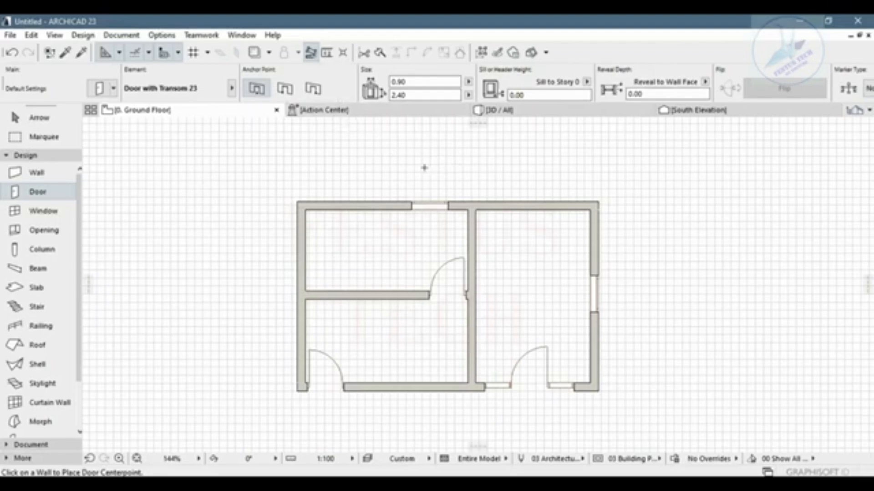
{"action": "left_click", "coordinate": [396, 204]}
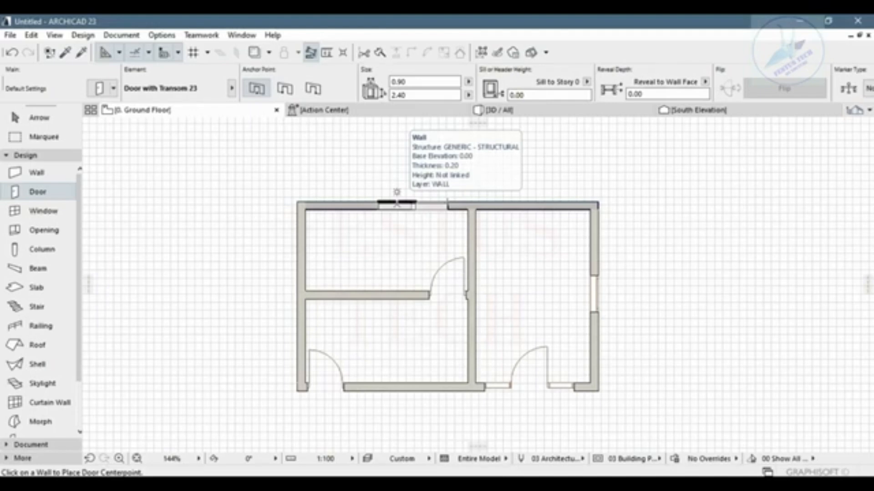
{"action": "left_click", "coordinate": [37, 172]}
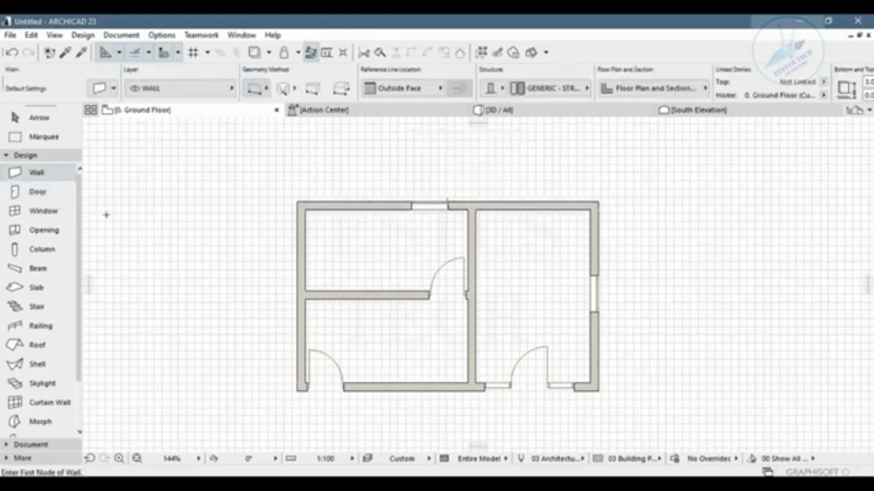
{"action": "key", "text": "ctrl+a"}
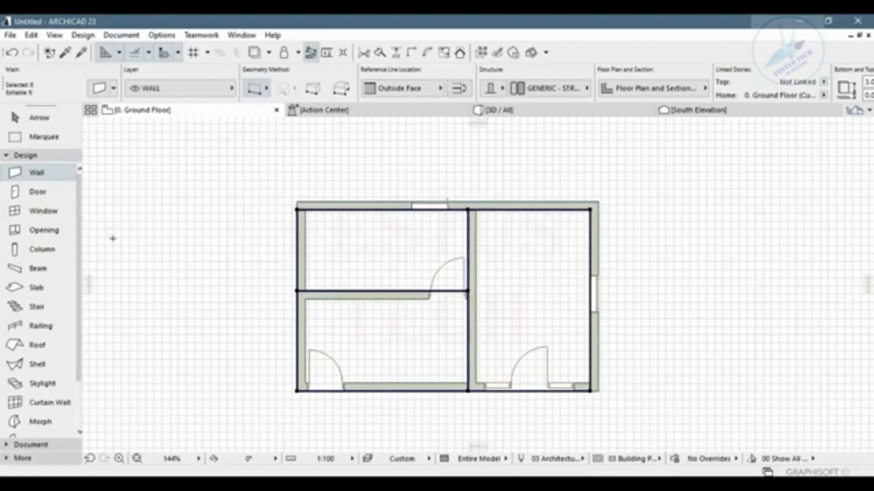
{"action": "key", "text": "Escape"}
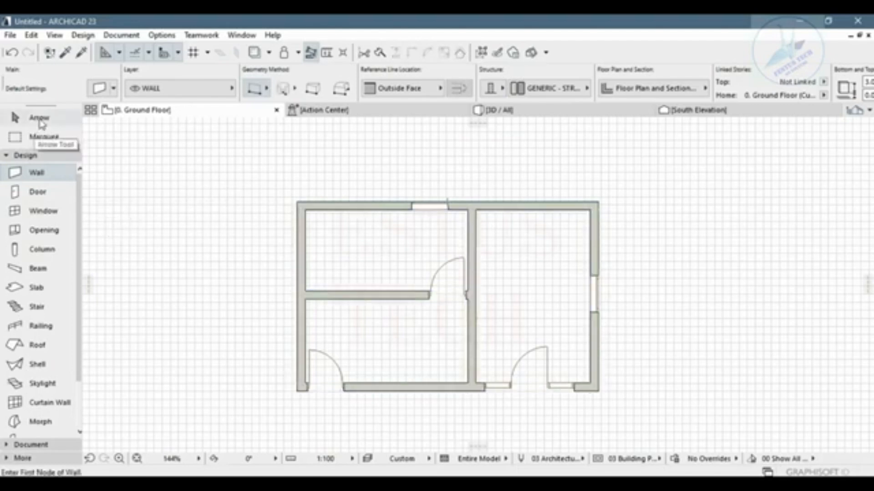
Select all the walls of the ground-floor plan with the Arrow tool
{"action": "left_click", "coordinate": [41, 120]}
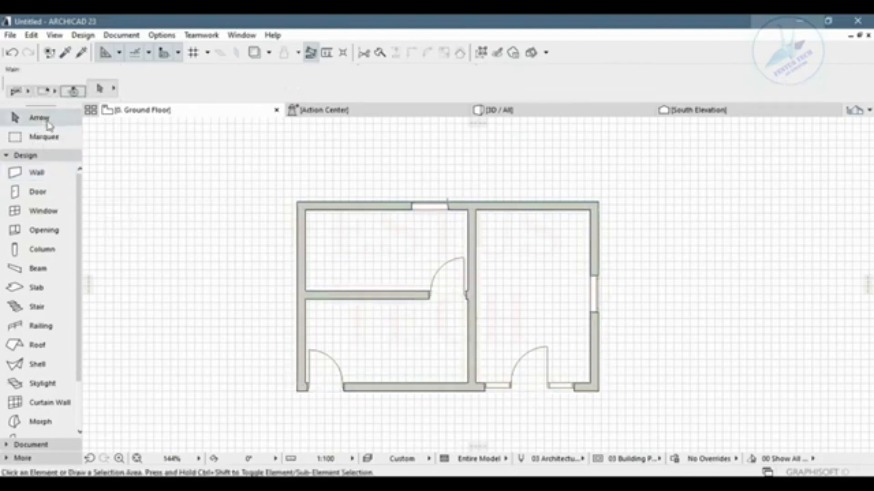
{"action": "left_click", "coordinate": [214, 150]}
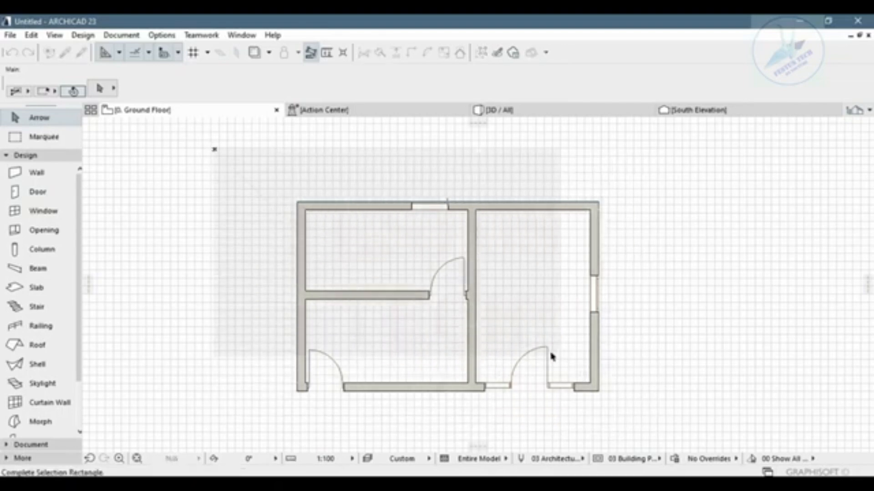
{"action": "left_click", "coordinate": [623, 409]}
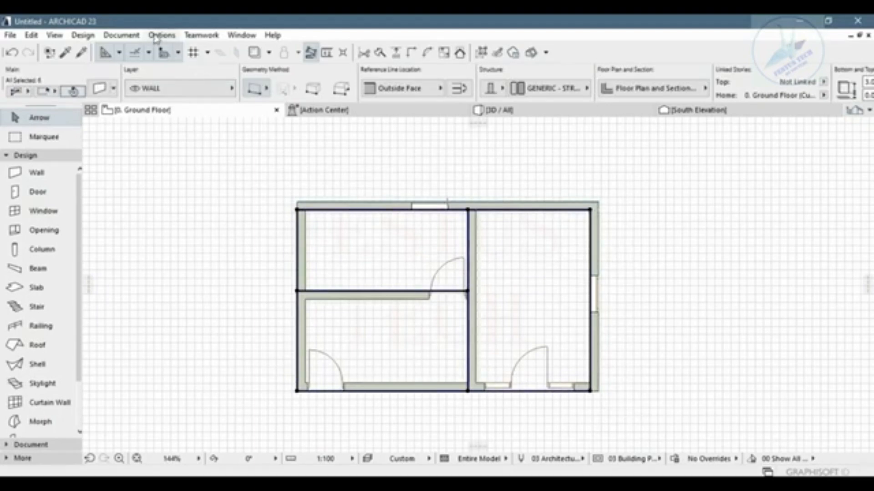
{"action": "left_click", "coordinate": [134, 36]}
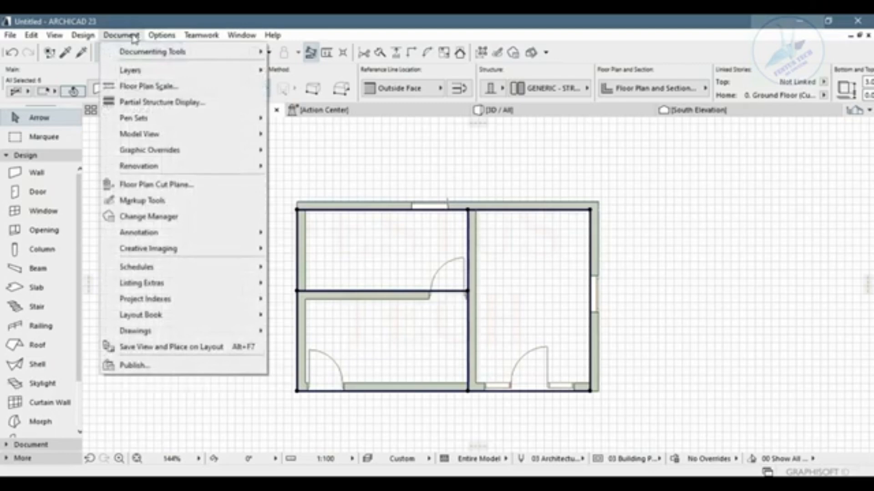
{"action": "mouse_move", "coordinate": [154, 41]}
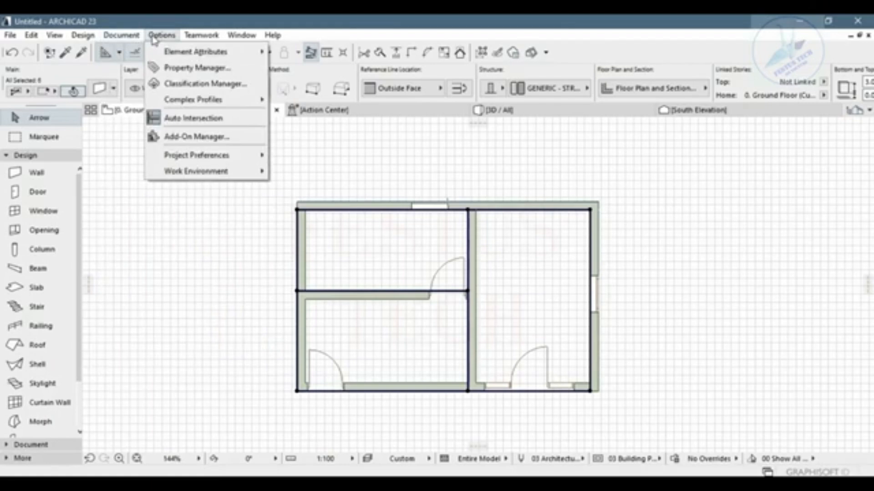
{"action": "mouse_move", "coordinate": [127, 41]}
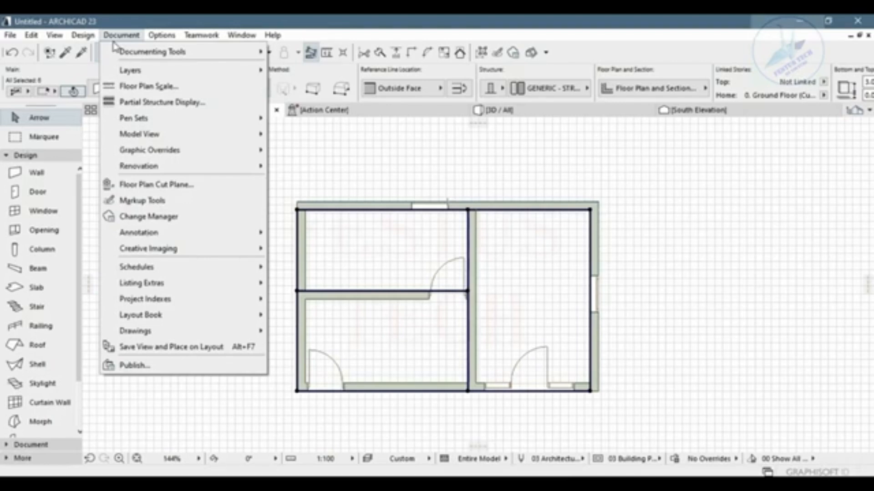
{"action": "mouse_move", "coordinate": [96, 40]}
{"action": "mouse_move", "coordinate": [140, 164]}
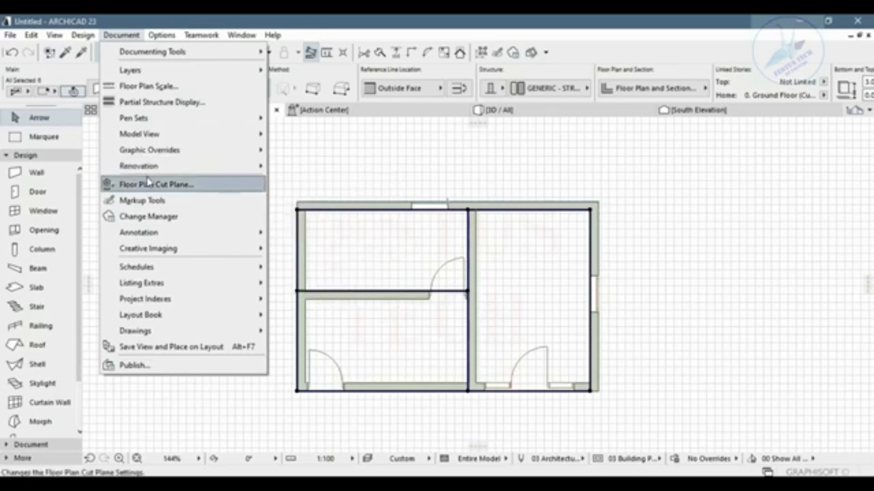
{"action": "mouse_move", "coordinate": [198, 231]}
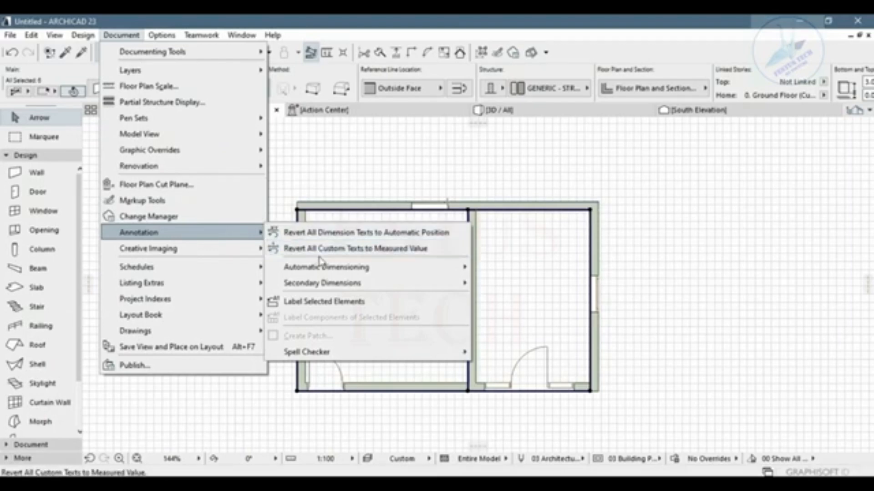
{"action": "mouse_move", "coordinate": [324, 268]}
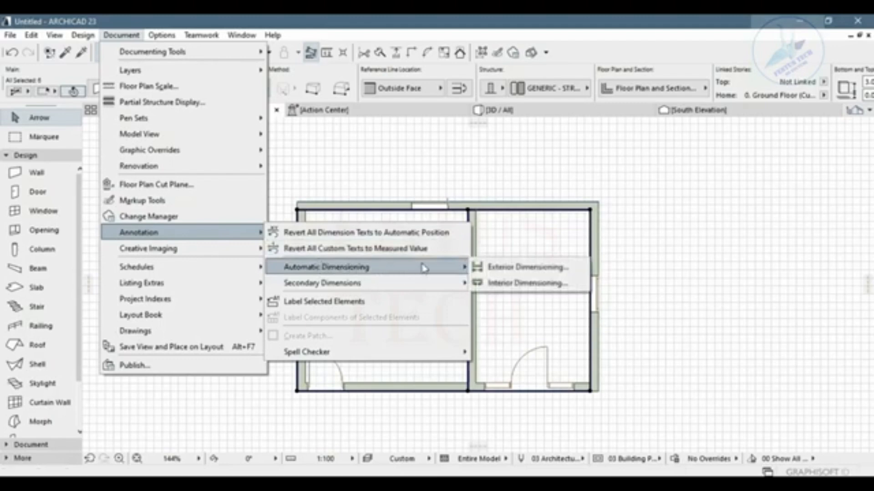
{"action": "left_click", "coordinate": [495, 272]}
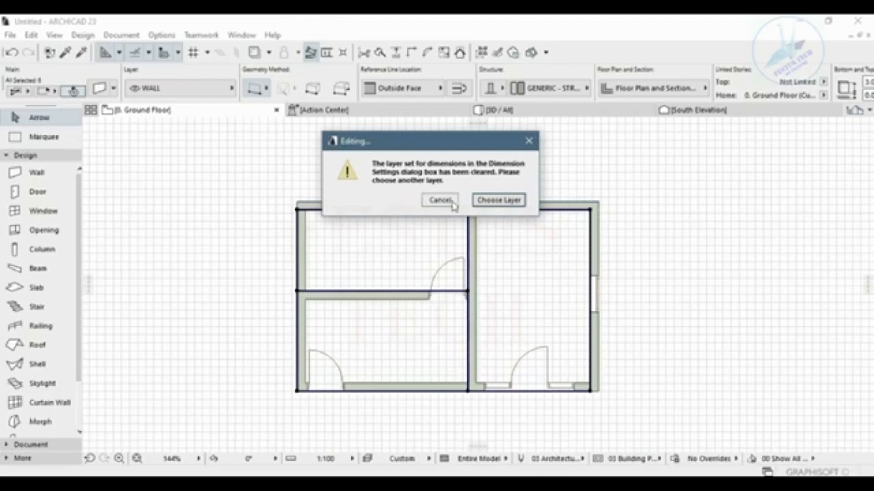
{"action": "left_click", "coordinate": [494, 204]}
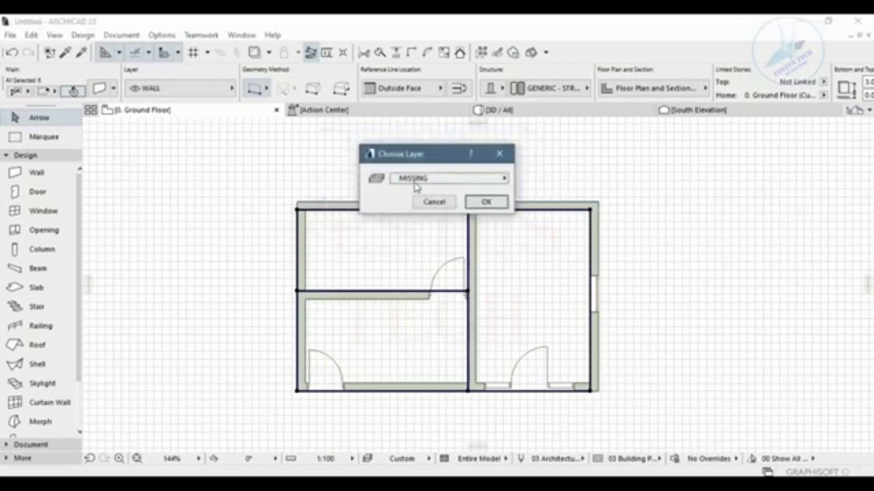
{"action": "left_click", "coordinate": [504, 179]}
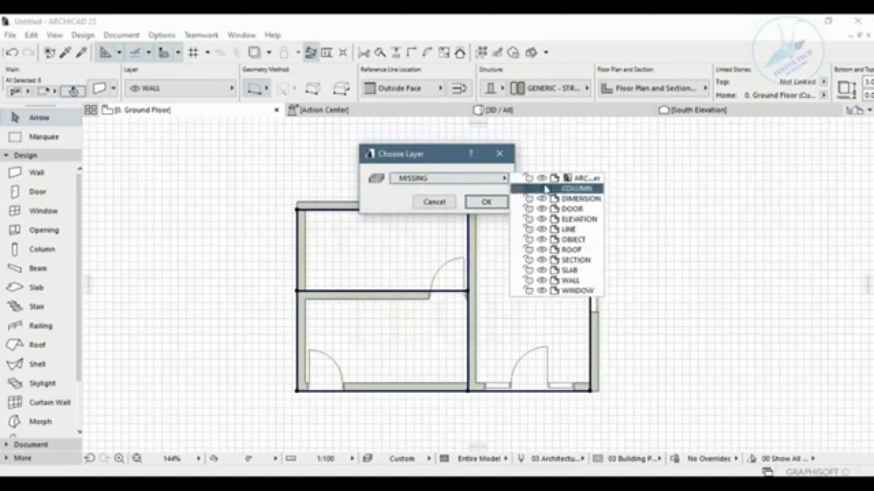
{"action": "left_click", "coordinate": [563, 200]}
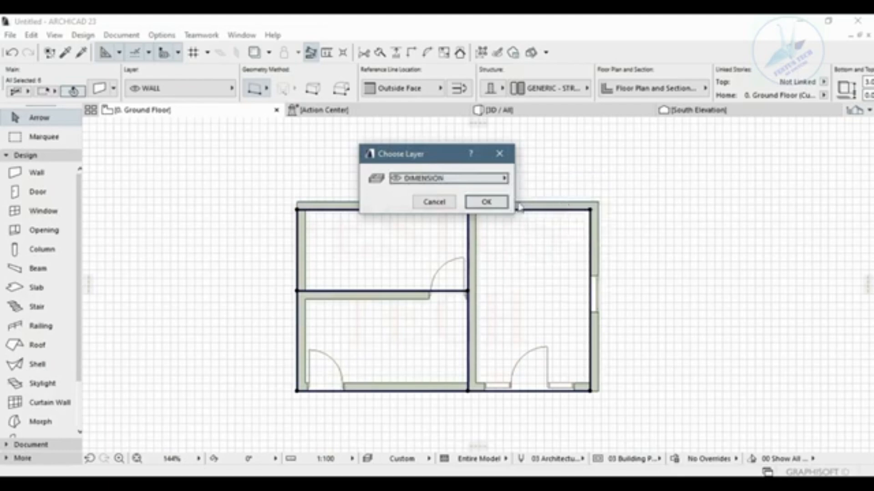
{"action": "left_click", "coordinate": [498, 202]}
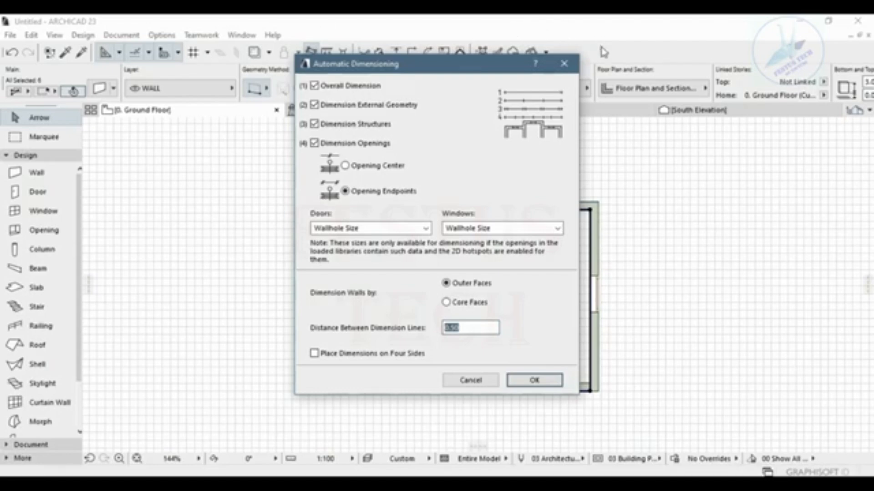
{"action": "left_click", "coordinate": [563, 64]}
Activate the Dimension tool and set the layer of the selected walls to DIMENSION
{"action": "scroll", "coordinate": [69, 245], "scroll_direction": "down", "scroll_amount": 3}
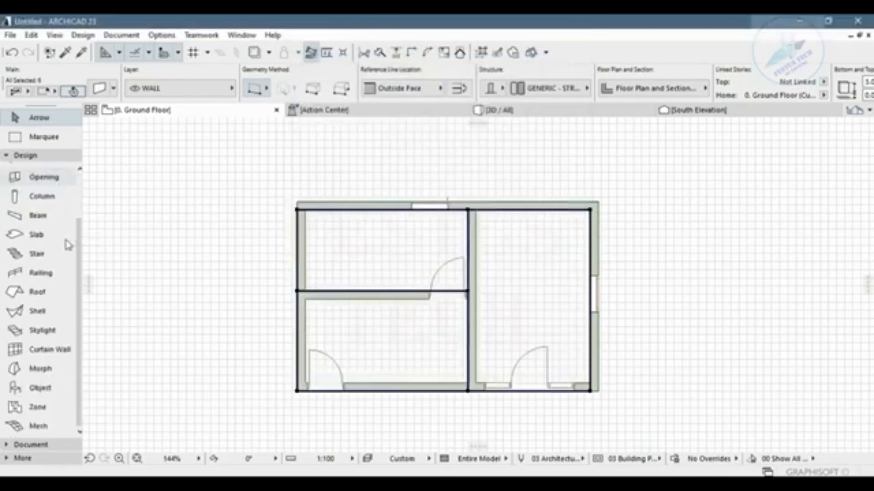
{"action": "scroll", "coordinate": [68, 244], "scroll_direction": "up", "scroll_amount": 3}
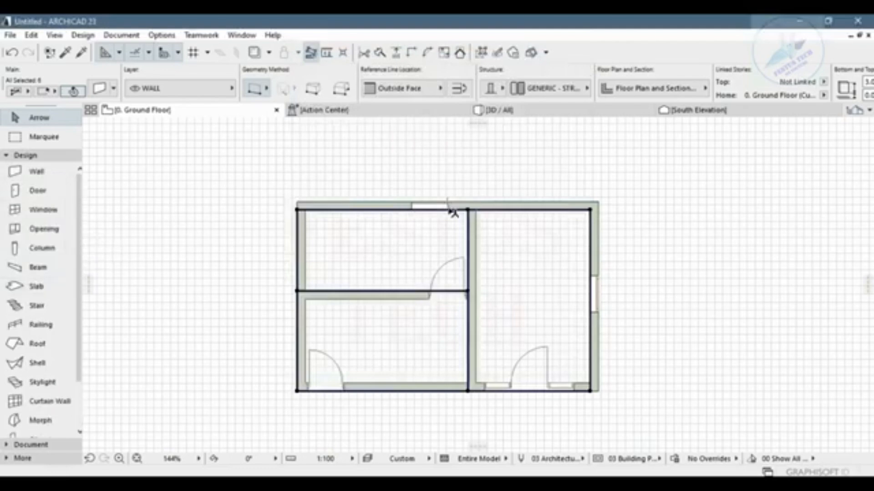
{"action": "scroll", "coordinate": [68, 218], "scroll_direction": "down", "scroll_amount": 3}
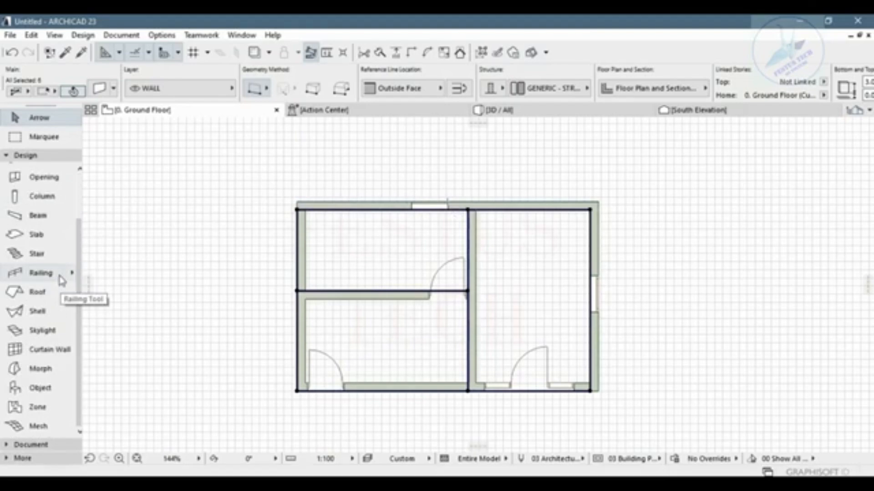
{"action": "scroll", "coordinate": [68, 276], "scroll_direction": "up", "scroll_amount": 1}
{"action": "scroll", "coordinate": [69, 276], "scroll_direction": "down", "scroll_amount": 1}
{"action": "left_click", "coordinate": [6, 445]}
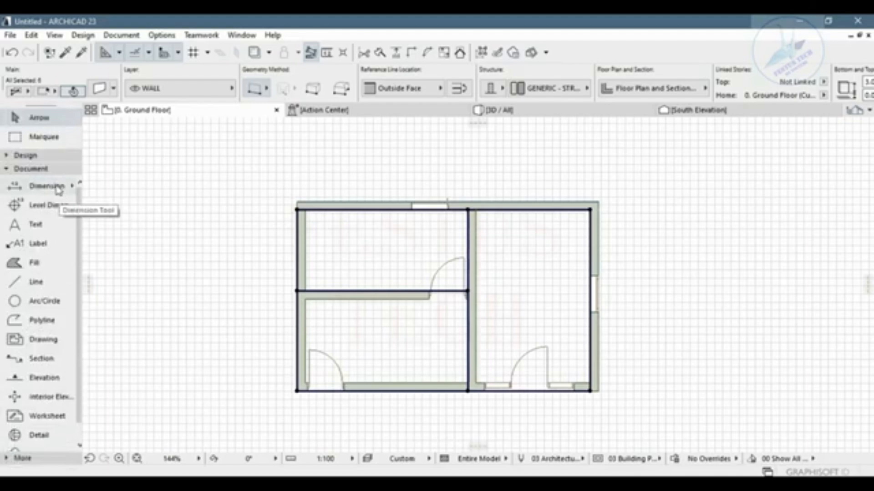
{"action": "left_click", "coordinate": [57, 187]}
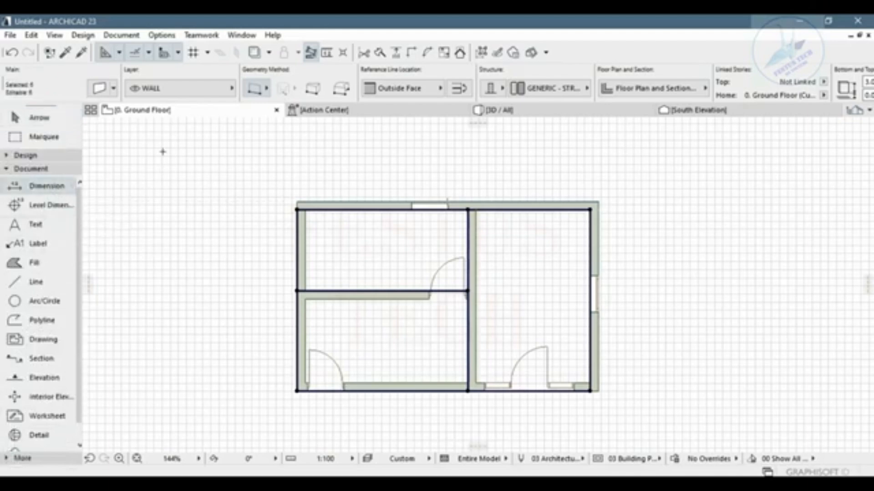
{"action": "left_click", "coordinate": [165, 88]}
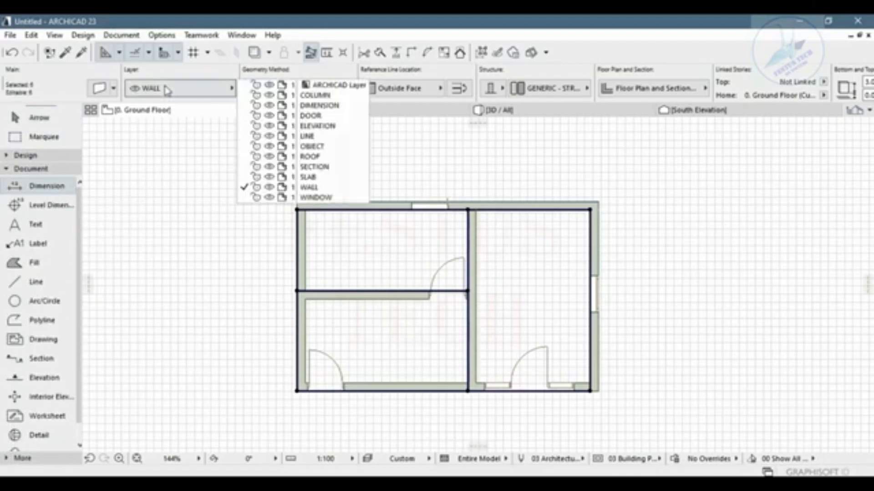
{"action": "left_click", "coordinate": [309, 105]}
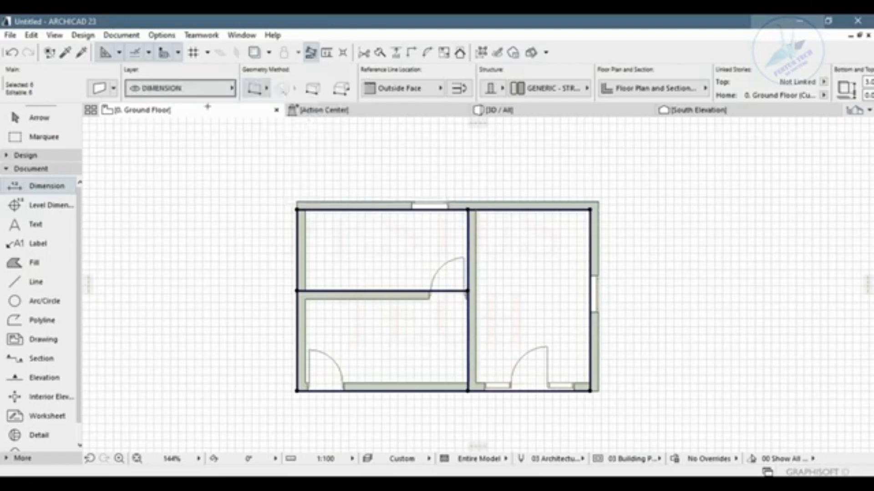
Start automatic exterior dimensioning for the selected walls, choosing DIMENSION as the layer for the dimensions
{"action": "left_click", "coordinate": [121, 35]}
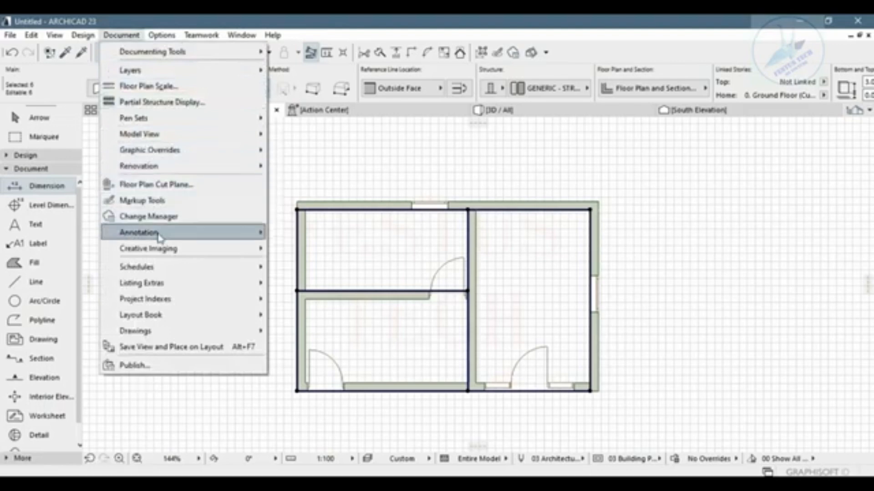
{"action": "mouse_move", "coordinate": [159, 237]}
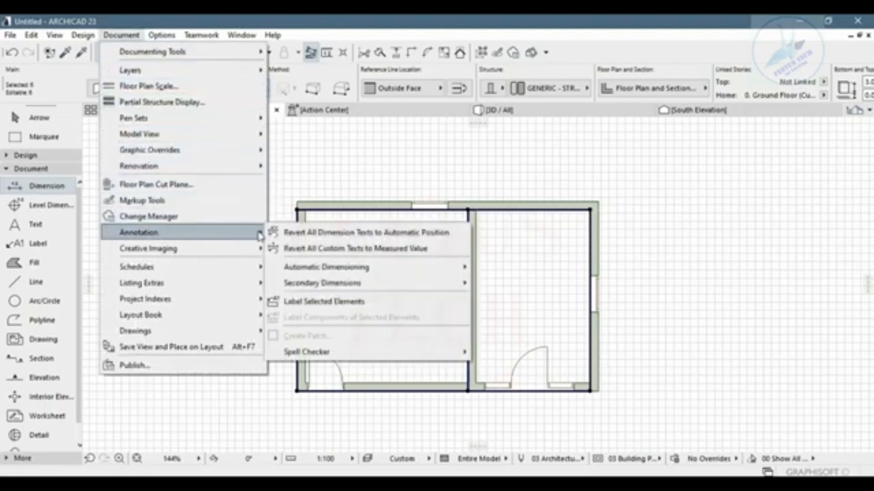
{"action": "mouse_move", "coordinate": [344, 269]}
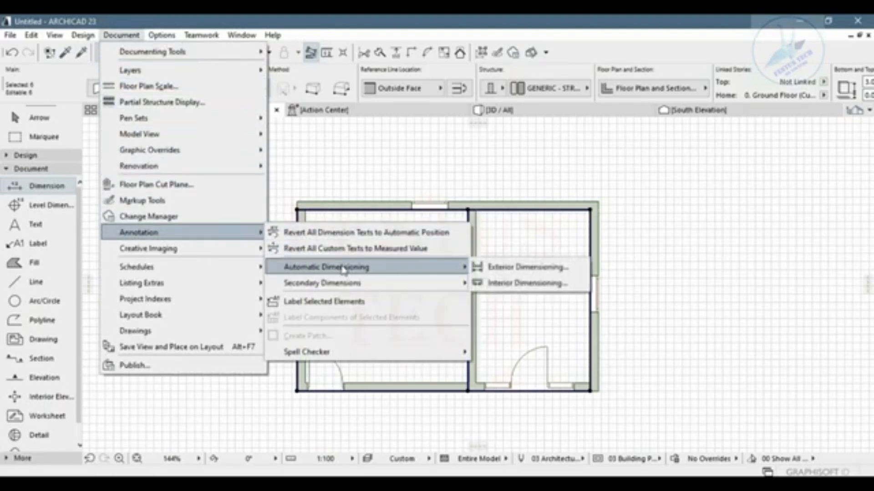
{"action": "left_click", "coordinate": [493, 270]}
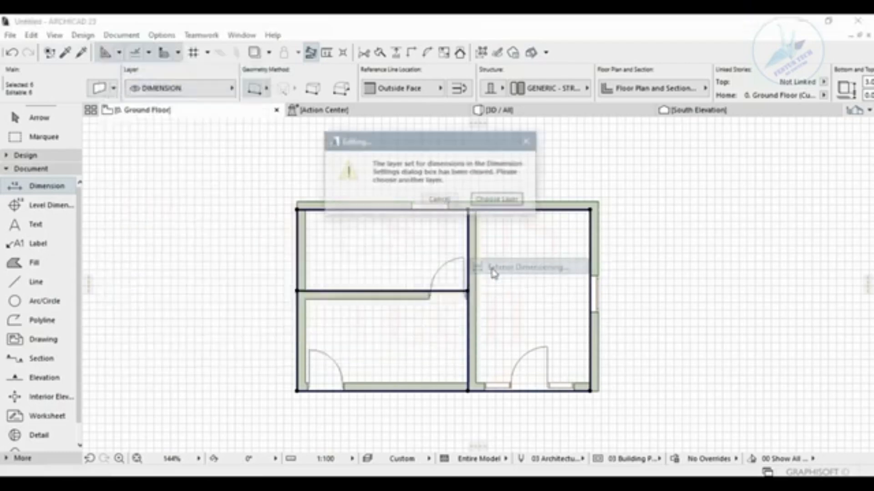
{"action": "left_click", "coordinate": [496, 200]}
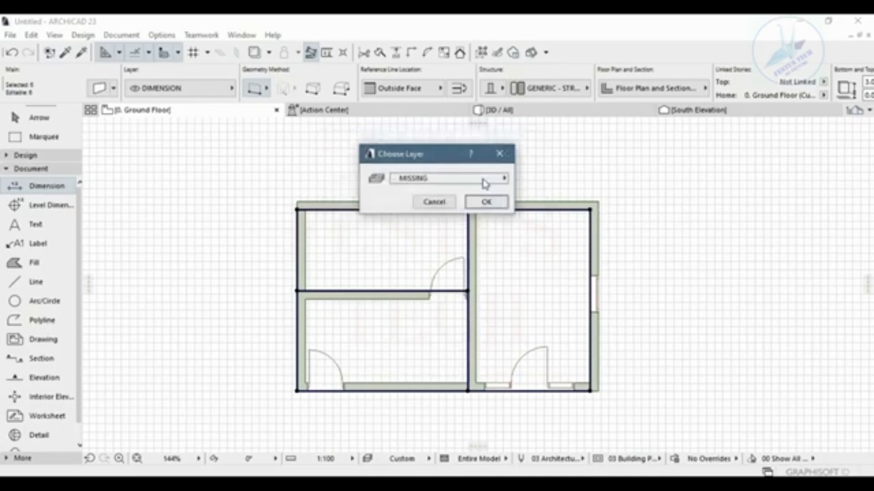
{"action": "left_click", "coordinate": [484, 182]}
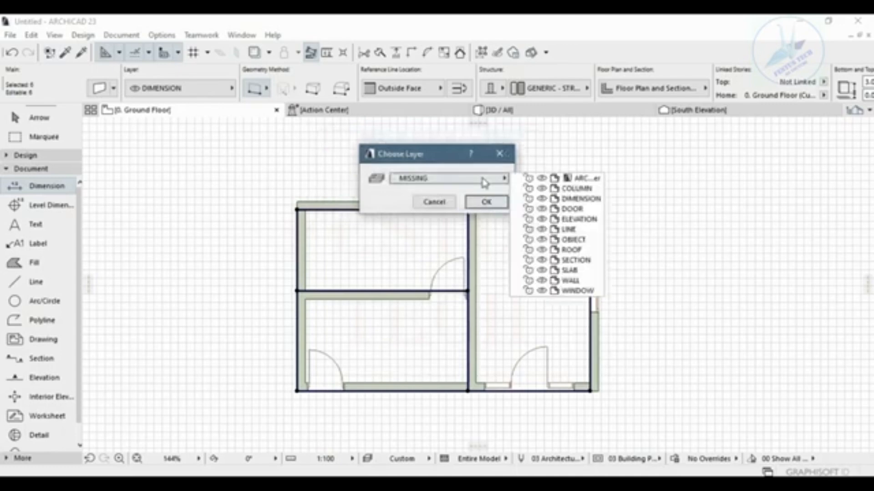
{"action": "left_click", "coordinate": [568, 200]}
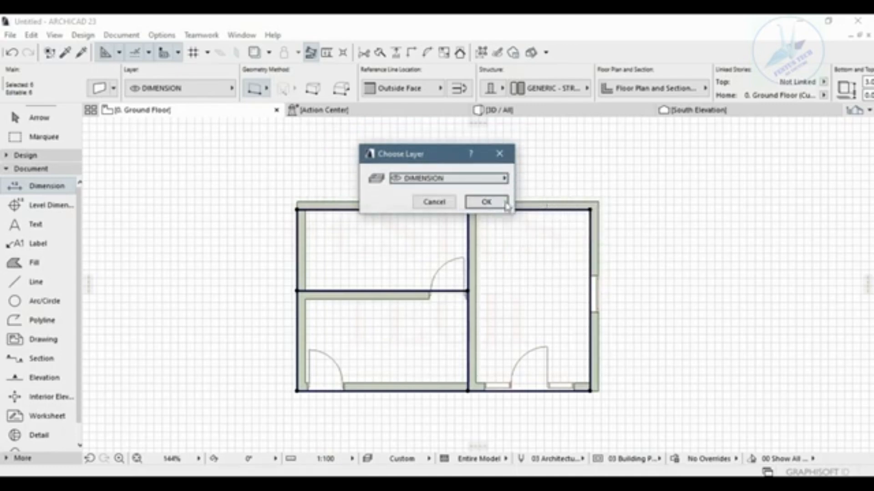
{"action": "left_click", "coordinate": [486, 202]}
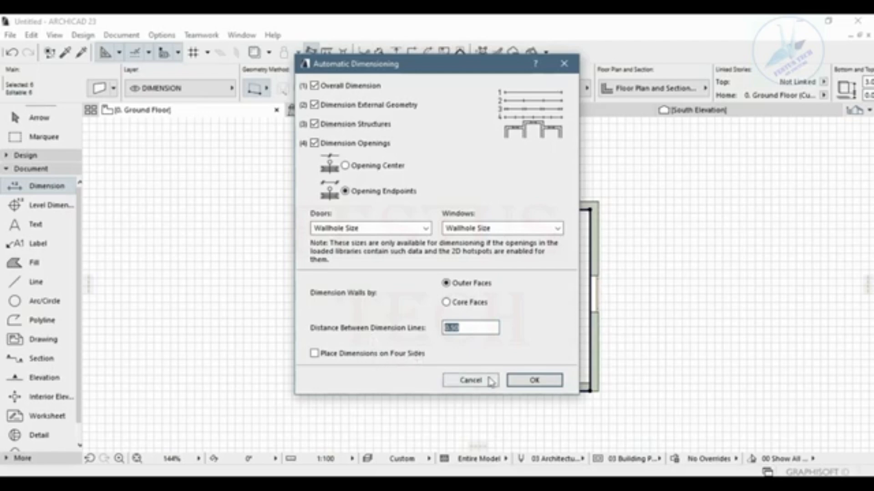
Place the exterior dimensions on four sides, with the direction along the upper wall's outer face and the innermost line just above that wall
{"action": "left_click", "coordinate": [316, 357]}
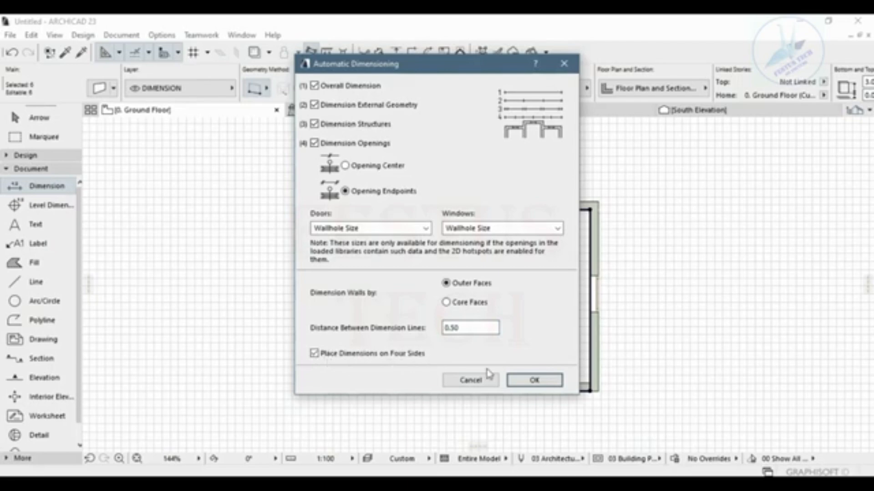
{"action": "left_click", "coordinate": [519, 381]}
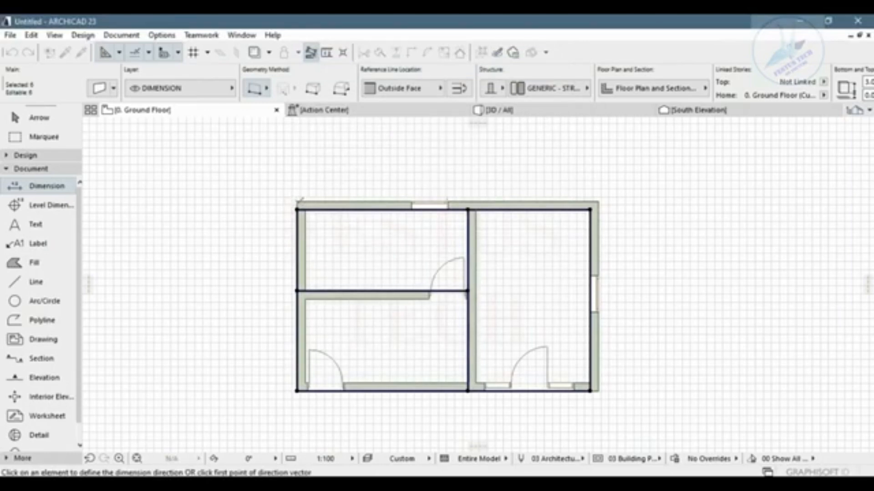
{"action": "left_click", "coordinate": [299, 200]}
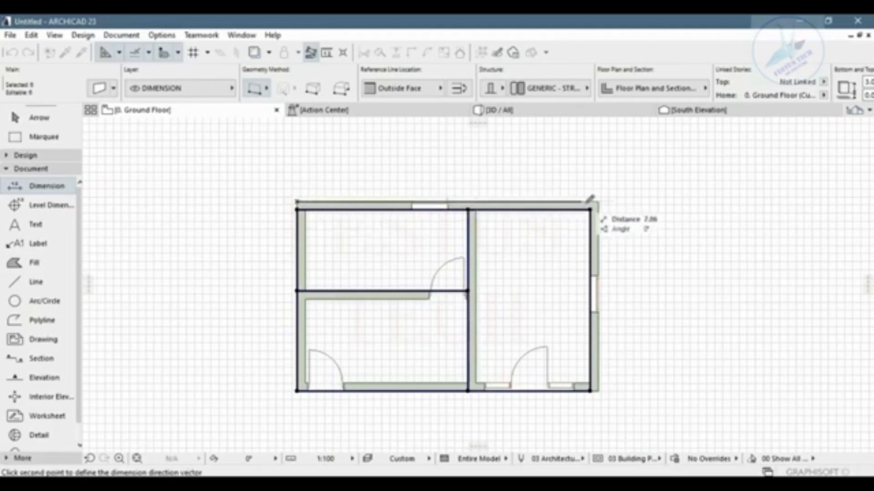
{"action": "left_click", "coordinate": [604, 199]}
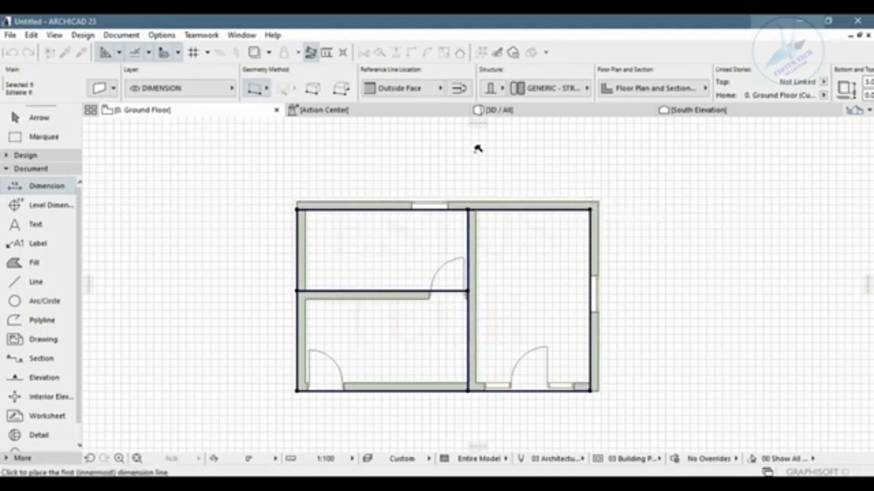
{"action": "left_click", "coordinate": [444, 175]}
{"action": "scroll", "coordinate": [439, 184], "scroll_direction": "down", "scroll_amount": 2}
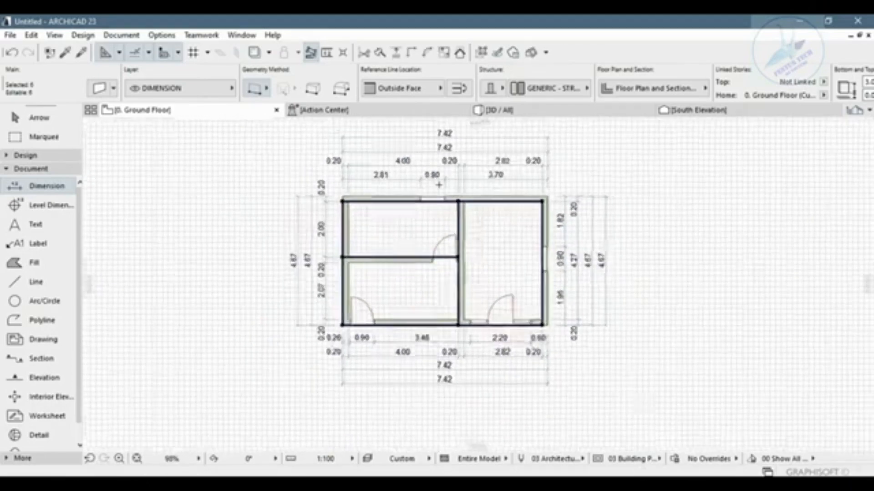
{"action": "scroll", "coordinate": [439, 185], "scroll_direction": "up", "scroll_amount": 4}
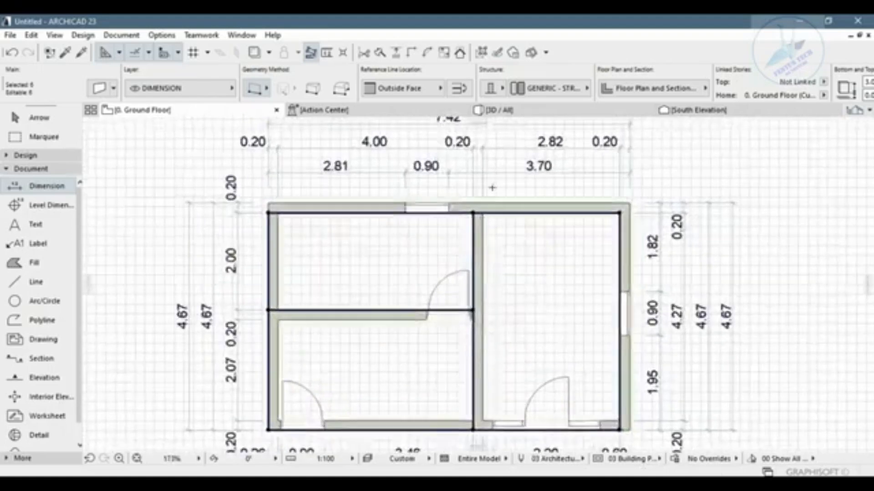
Examine the automatic exterior dimensions on all four sides of the ground-floor plan
{"action": "scroll", "coordinate": [445, 193], "scroll_direction": "down", "scroll_amount": 2}
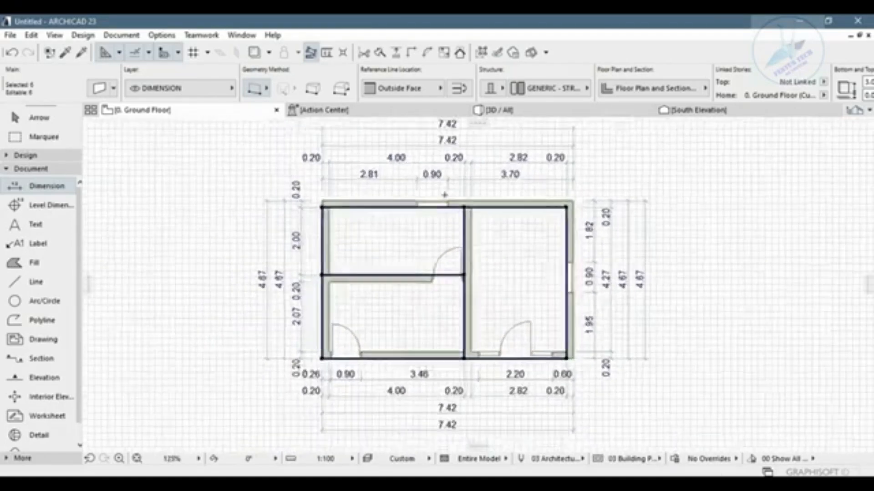
{"action": "scroll", "coordinate": [445, 195], "scroll_direction": "down", "scroll_amount": 1}
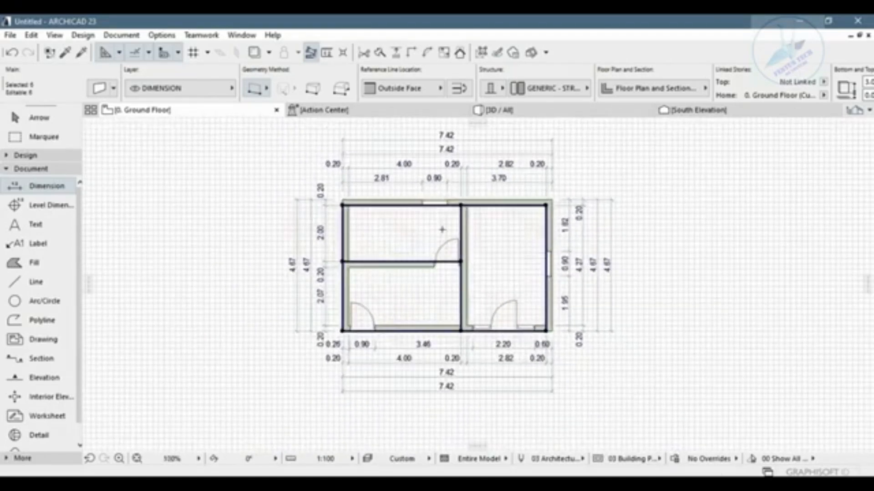
{"action": "scroll", "coordinate": [442, 230], "scroll_direction": "up", "scroll_amount": 1}
{"action": "scroll", "coordinate": [442, 230], "scroll_direction": "down", "scroll_amount": 2}
{"action": "scroll", "coordinate": [571, 296], "scroll_direction": "up", "scroll_amount": 3}
{"action": "scroll", "coordinate": [548, 296], "scroll_direction": "up", "scroll_amount": 1}
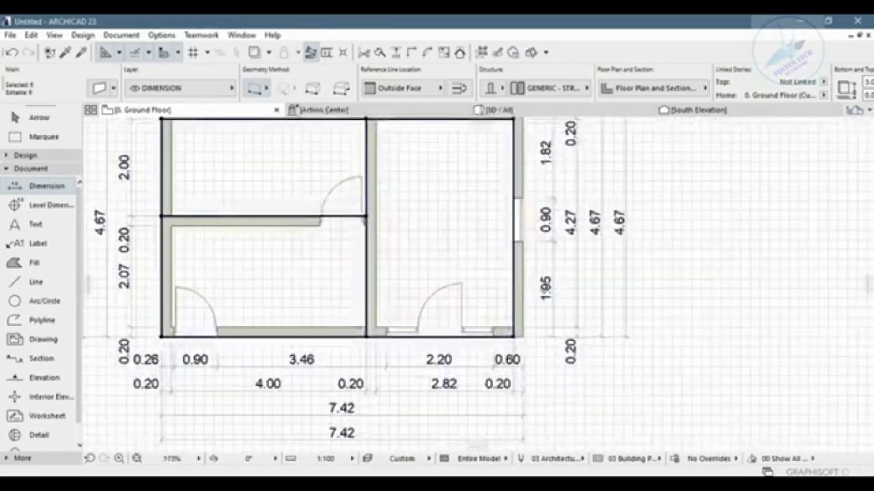
{"action": "scroll", "coordinate": [546, 291], "scroll_direction": "down", "scroll_amount": 2}
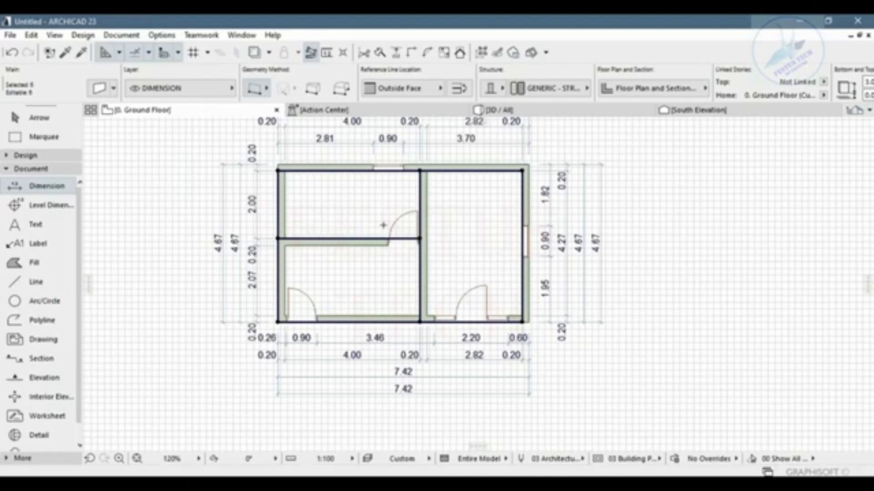
Undo the automatic exterior dimensioning of the selected walls
{"action": "right_click", "coordinate": [183, 178]}
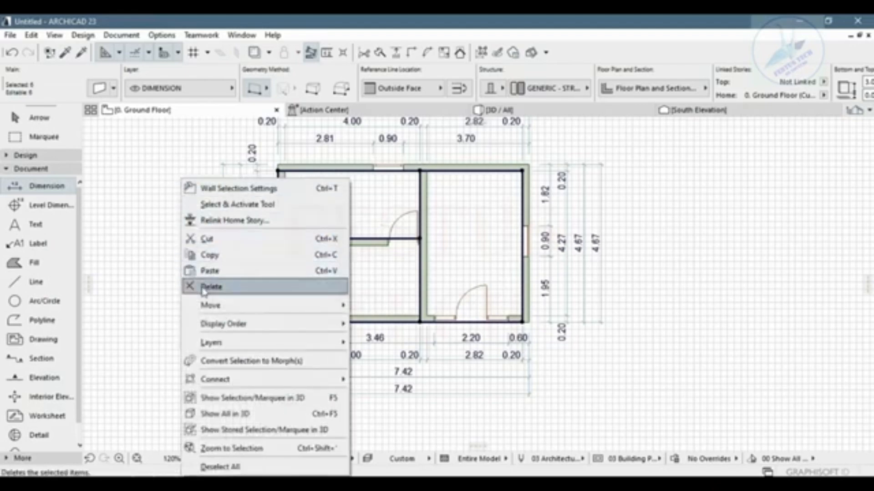
{"action": "left_click", "coordinate": [130, 194]}
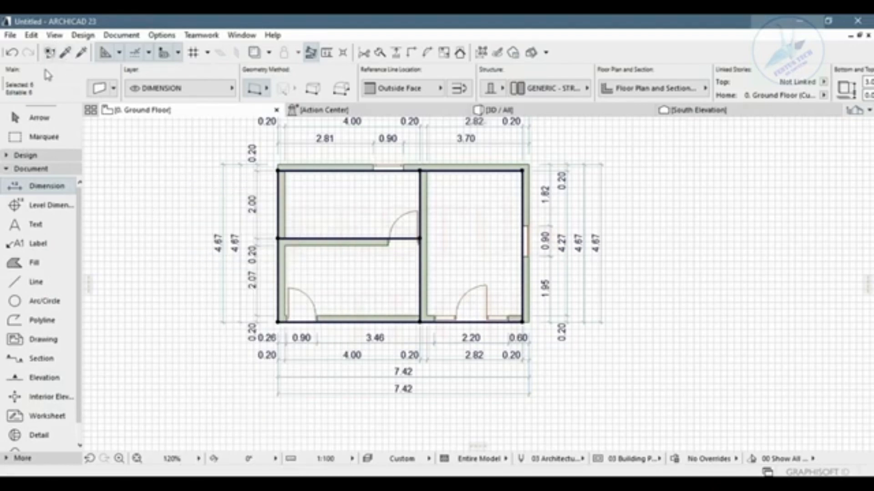
{"action": "left_click", "coordinate": [11, 52]}
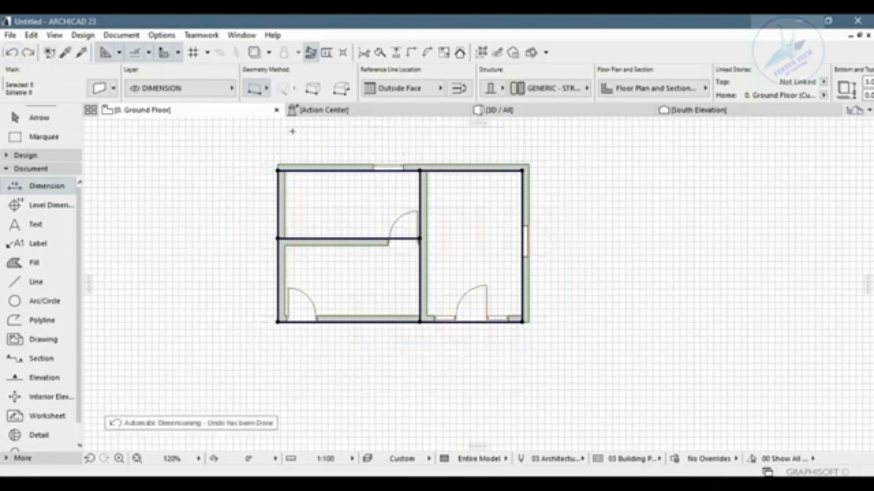
Deselect the walls and set the Dimension tool's default layer to DIMENSION
{"action": "left_click", "coordinate": [216, 186]}
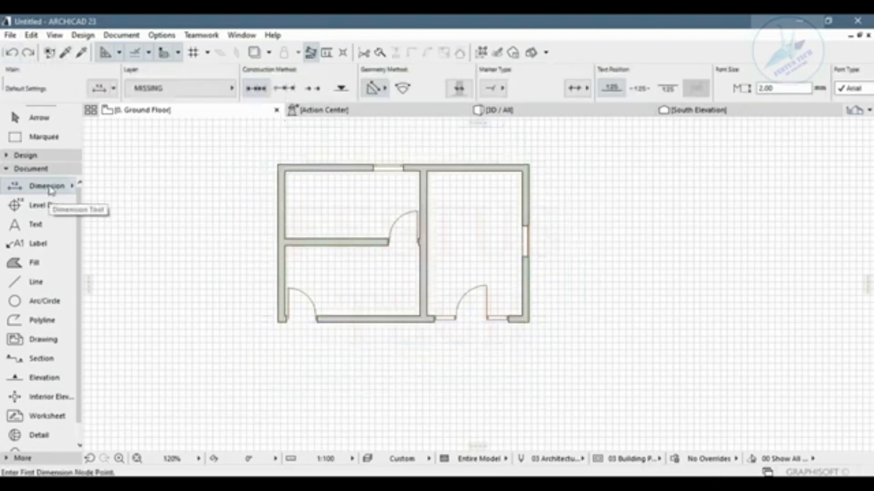
{"action": "left_click", "coordinate": [201, 94]}
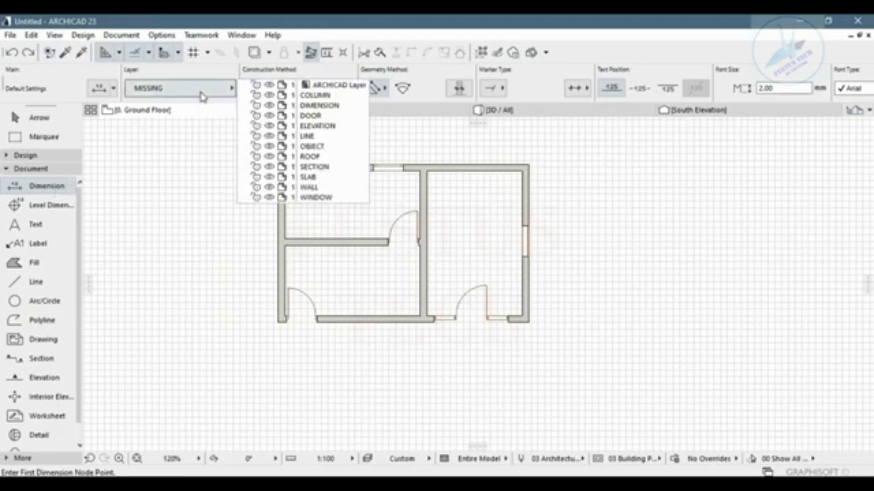
{"action": "left_click", "coordinate": [257, 105]}
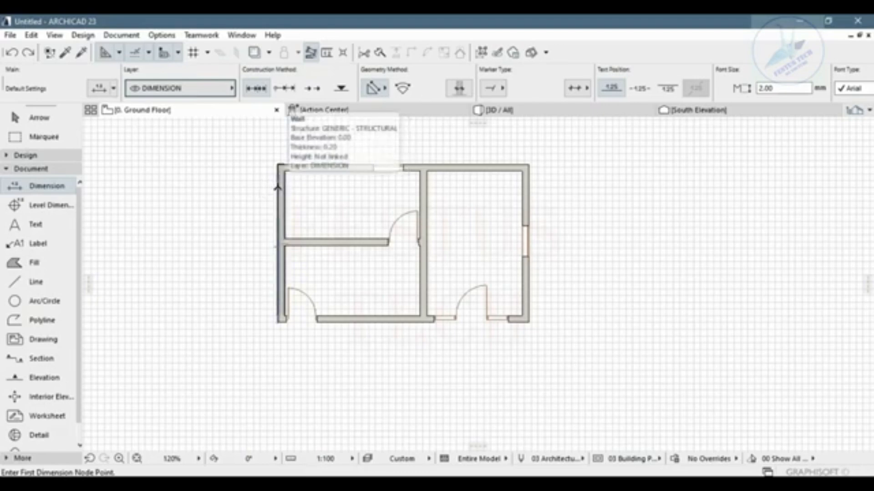
Place a dimension chain just above the upper wall through the left outer wall, the vertical partition and the right outer wall
{"action": "left_click", "coordinate": [277, 186]}
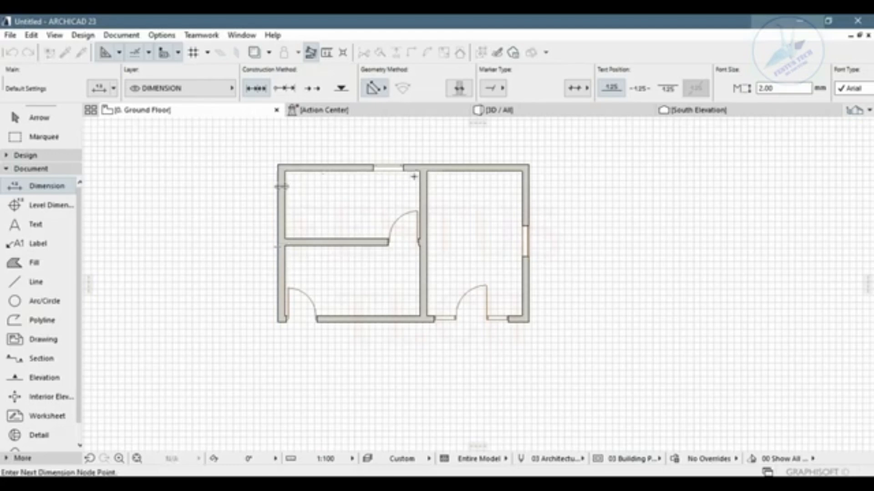
{"action": "left_click", "coordinate": [423, 186]}
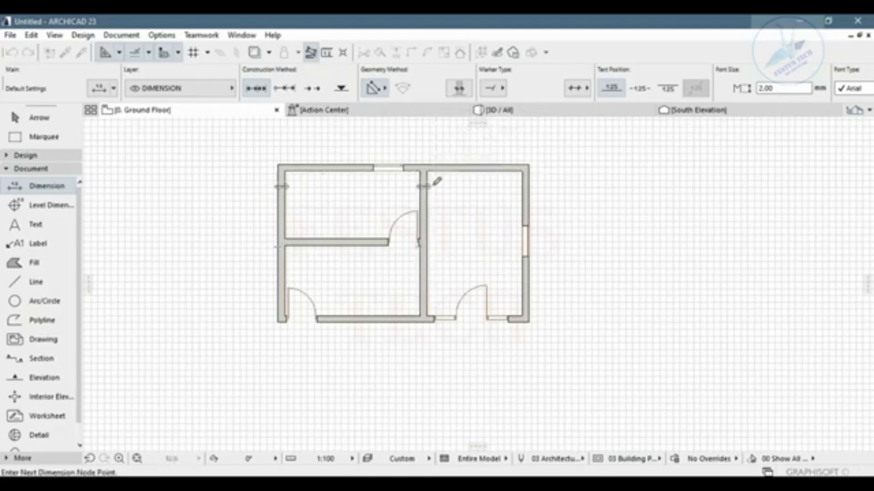
{"action": "left_click", "coordinate": [525, 190]}
{"action": "right_click", "coordinate": [409, 140]}
{"action": "left_click", "coordinate": [437, 220]}
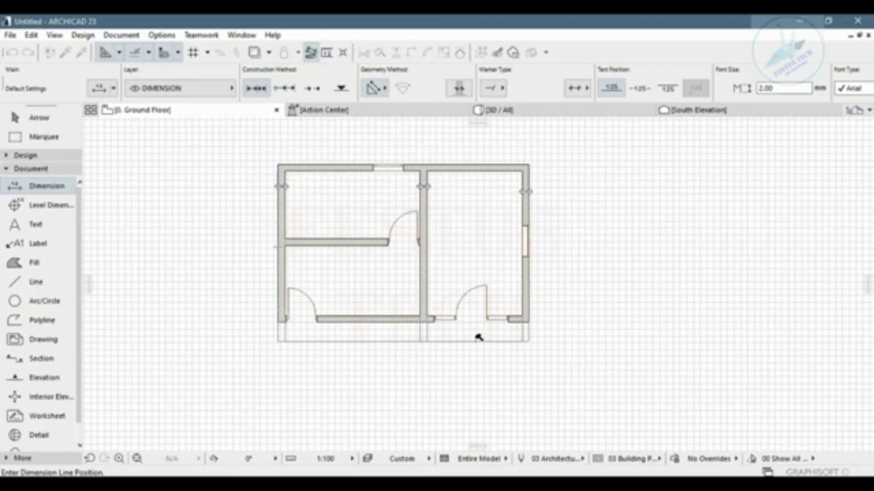
{"action": "left_click", "coordinate": [478, 146]}
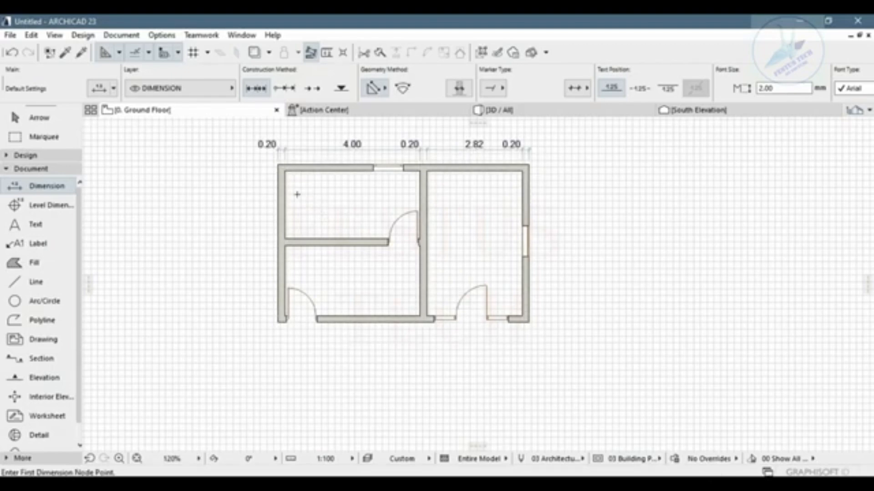
Place a second dimension chain above the first one, referencing only the left and right outer walls
{"action": "left_click", "coordinate": [283, 201]}
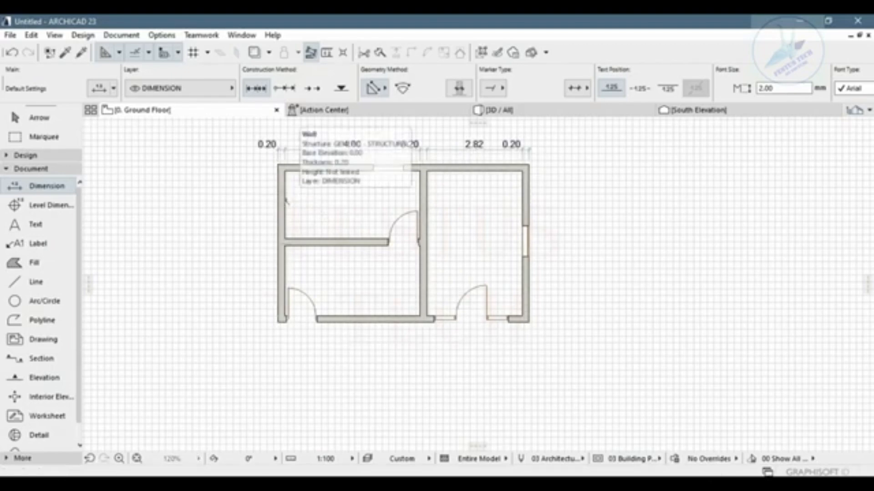
{"action": "left_click", "coordinate": [524, 207]}
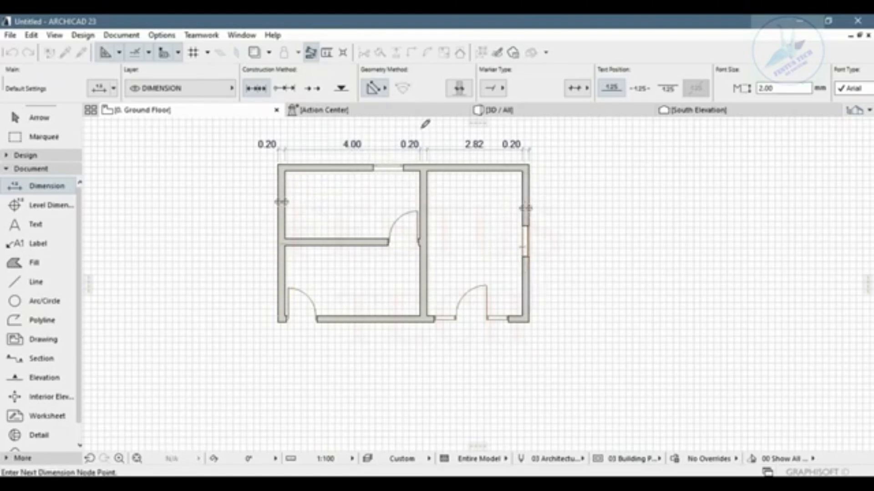
{"action": "scroll", "coordinate": [409, 209], "scroll_direction": "down", "scroll_amount": 1}
{"action": "scroll", "coordinate": [414, 134], "scroll_direction": "up", "scroll_amount": 2}
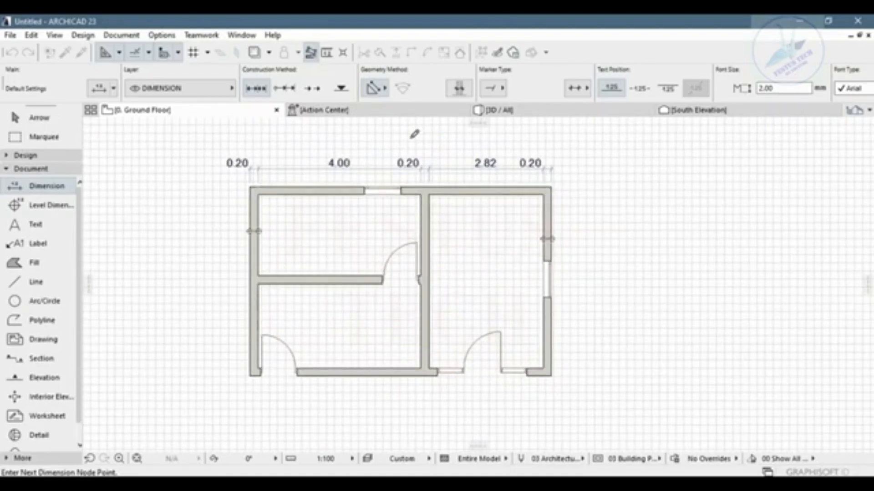
{"action": "double_click", "coordinate": [414, 134]}
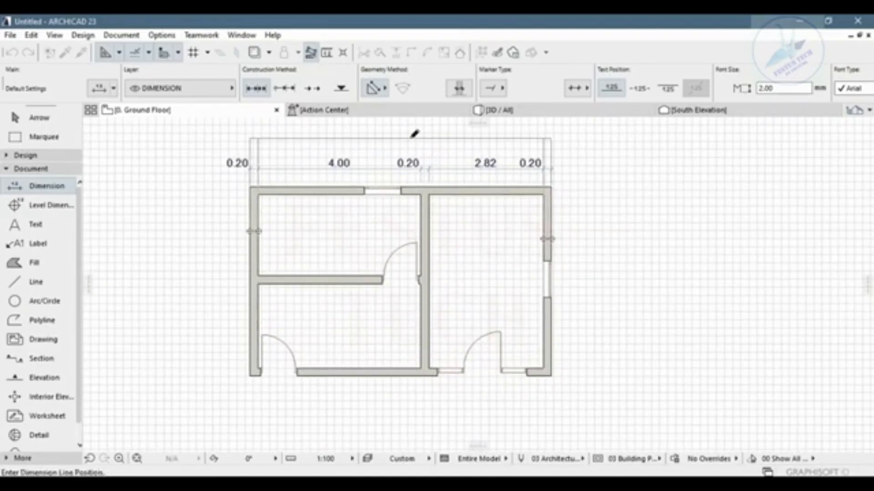
{"action": "left_click", "coordinate": [414, 134]}
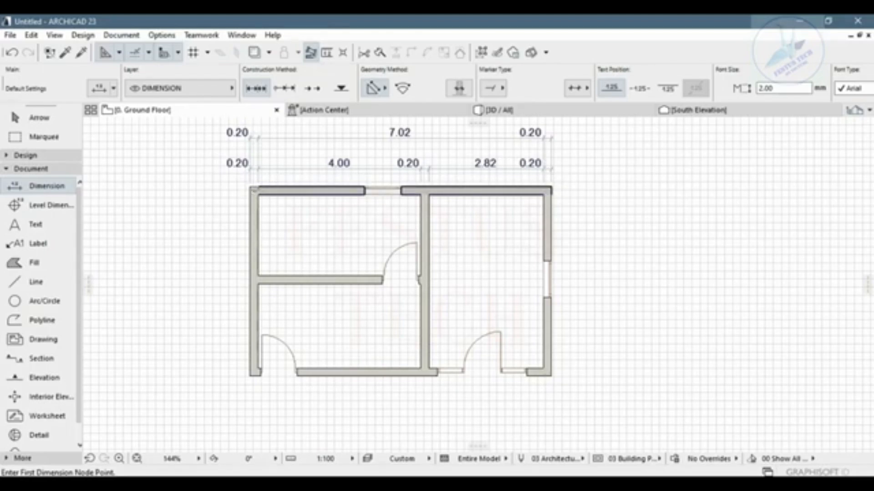
Dimension the building's overall width between the upper wall's two outer corners, placing the line above the existing chains
{"action": "scroll", "coordinate": [306, 170], "scroll_direction": "down", "scroll_amount": 2}
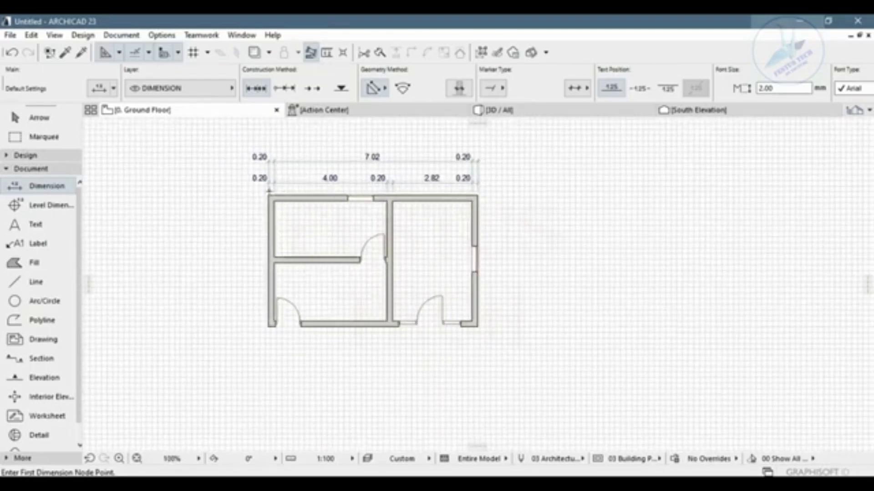
{"action": "left_click", "coordinate": [268, 195]}
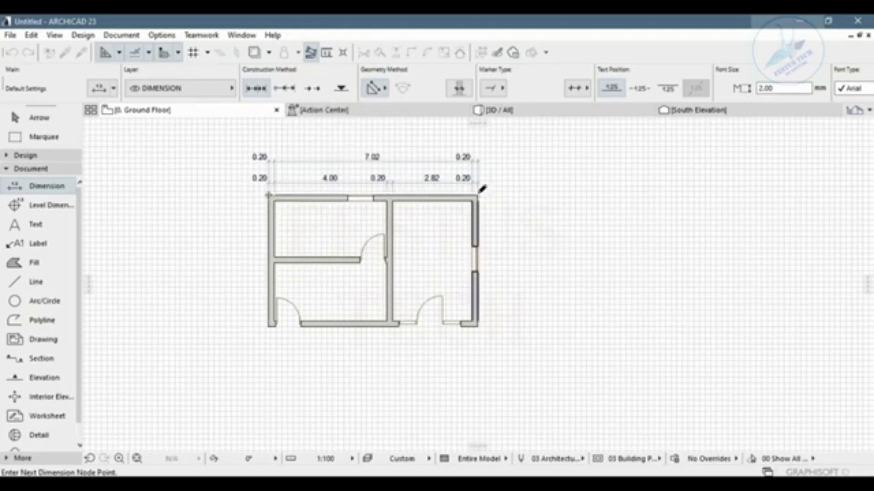
{"action": "scroll", "coordinate": [480, 187], "scroll_direction": "up", "scroll_amount": 3}
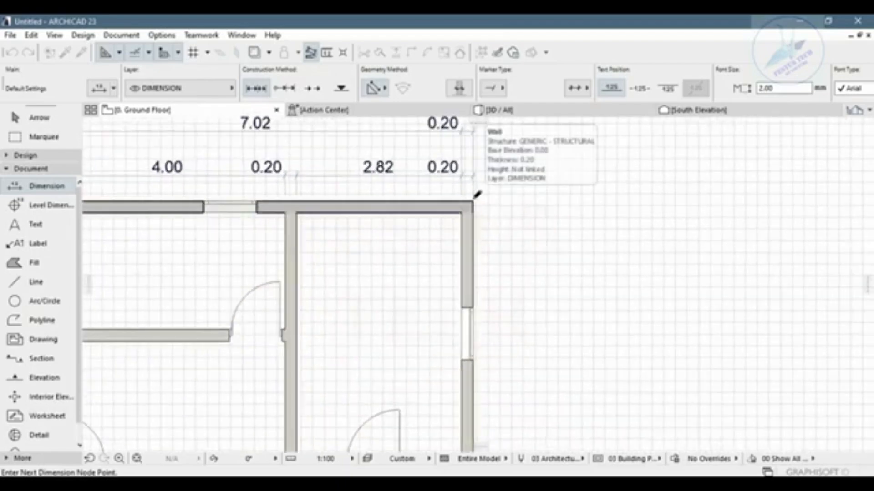
{"action": "left_click", "coordinate": [474, 200]}
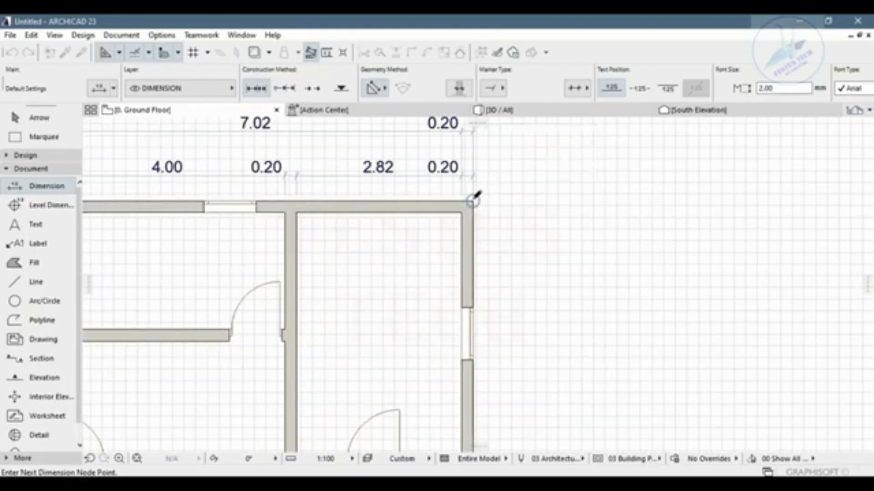
{"action": "scroll", "coordinate": [578, 217], "scroll_direction": "down", "scroll_amount": 5}
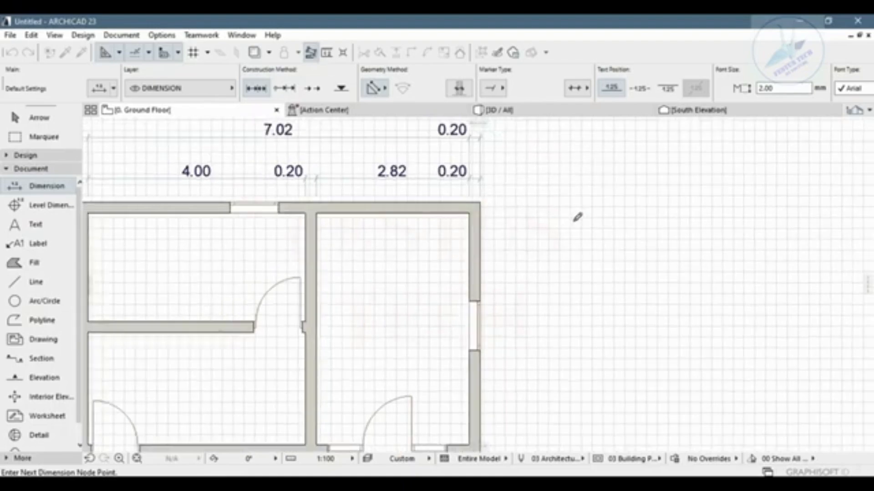
{"action": "right_click", "coordinate": [442, 160]}
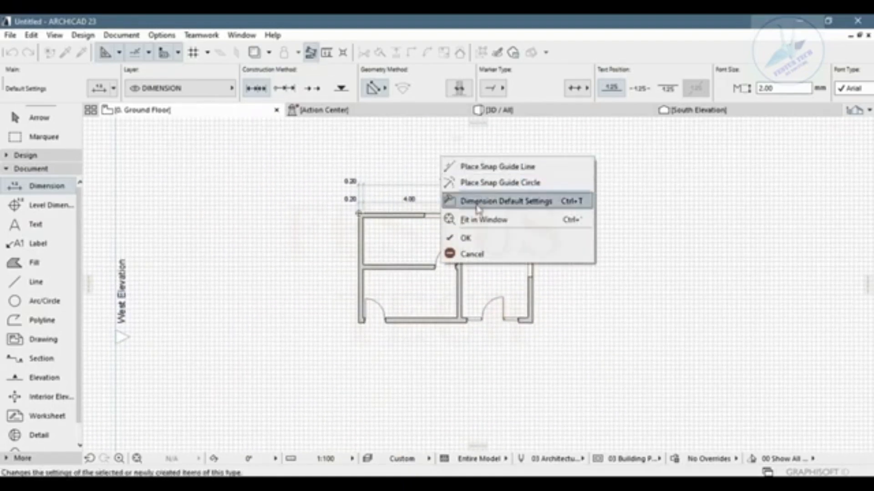
{"action": "left_click", "coordinate": [455, 238]}
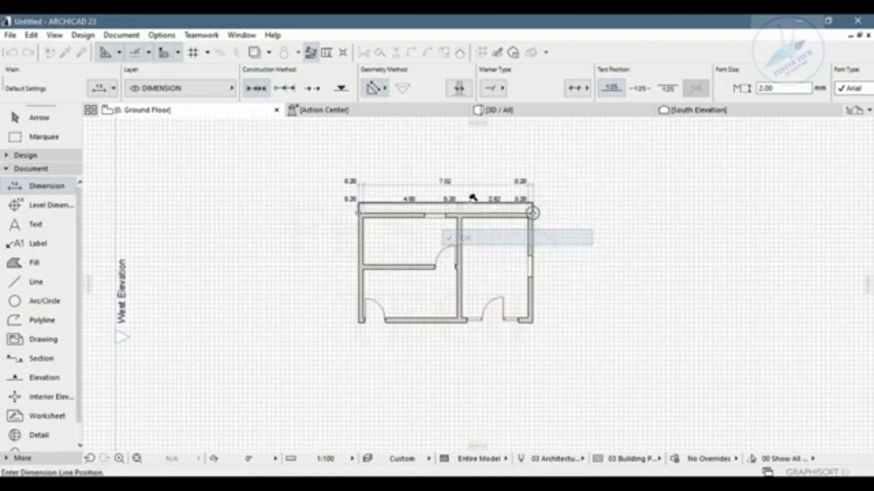
{"action": "left_click", "coordinate": [464, 169]}
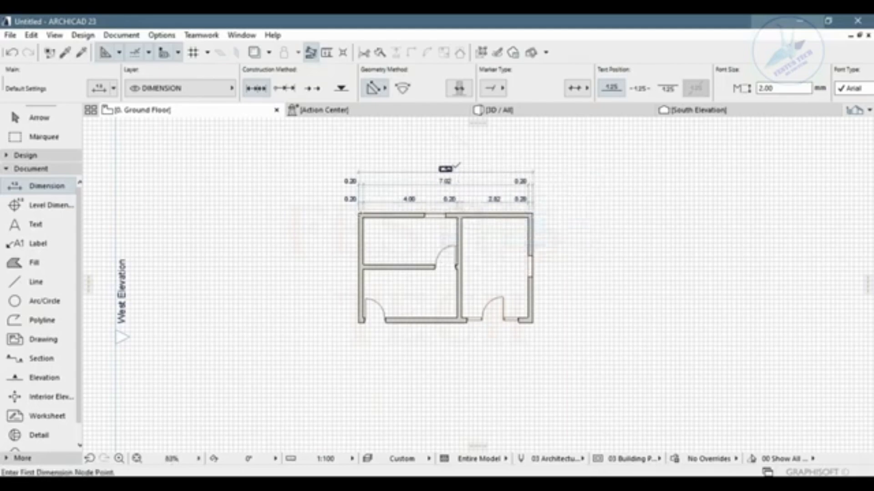
Dimension the width of the window opening in the upper wall, with the dimension line just above the wall
{"action": "scroll", "coordinate": [445, 168], "scroll_direction": "up", "scroll_amount": 3}
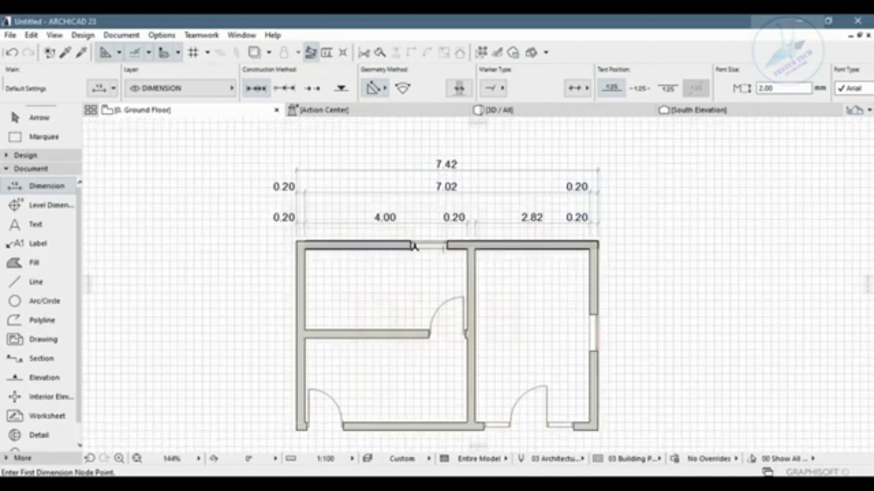
{"action": "scroll", "coordinate": [399, 241], "scroll_direction": "up", "scroll_amount": 5}
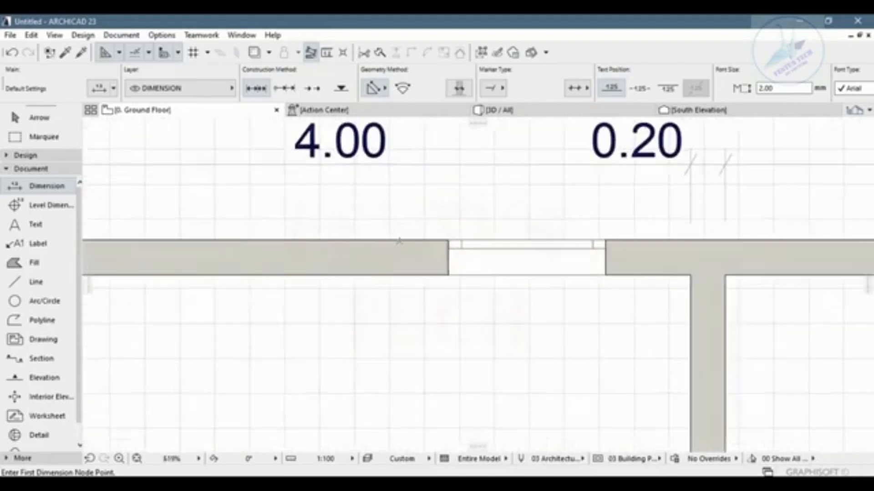
{"action": "left_click", "coordinate": [448, 239]}
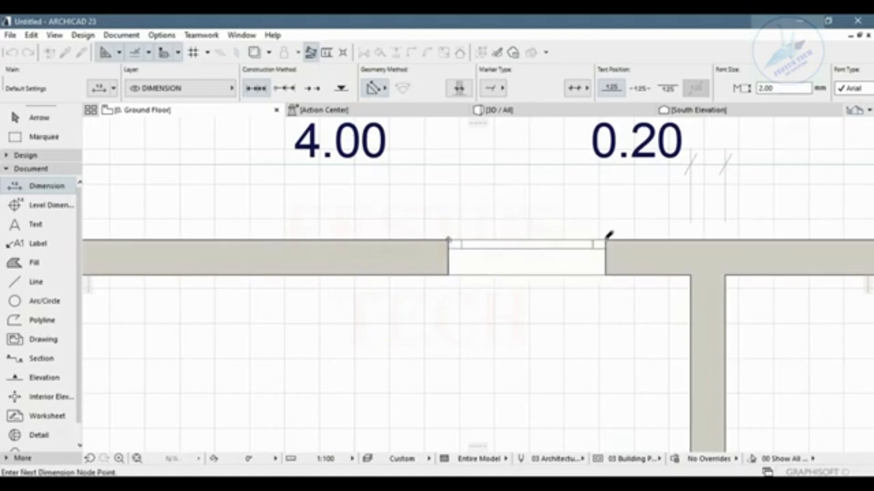
{"action": "left_click", "coordinate": [605, 240]}
{"action": "double_click", "coordinate": [546, 220]}
{"action": "left_click", "coordinate": [546, 219]}
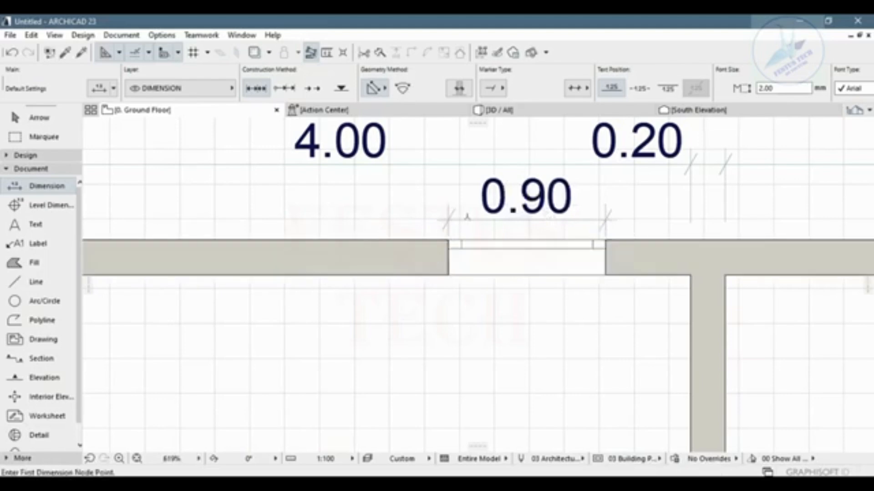
Delete the window opening's dimension and the middle dimension chain above the upper wall
{"action": "right_click", "coordinate": [466, 219]}
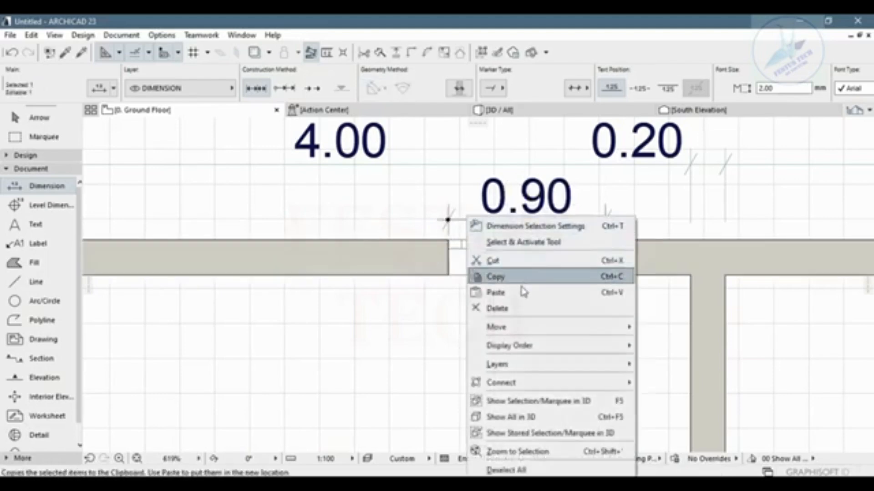
{"action": "left_click", "coordinate": [498, 307]}
{"action": "scroll", "coordinate": [497, 275], "scroll_direction": "down", "scroll_amount": 1}
{"action": "scroll", "coordinate": [497, 275], "scroll_direction": "down", "scroll_amount": 5}
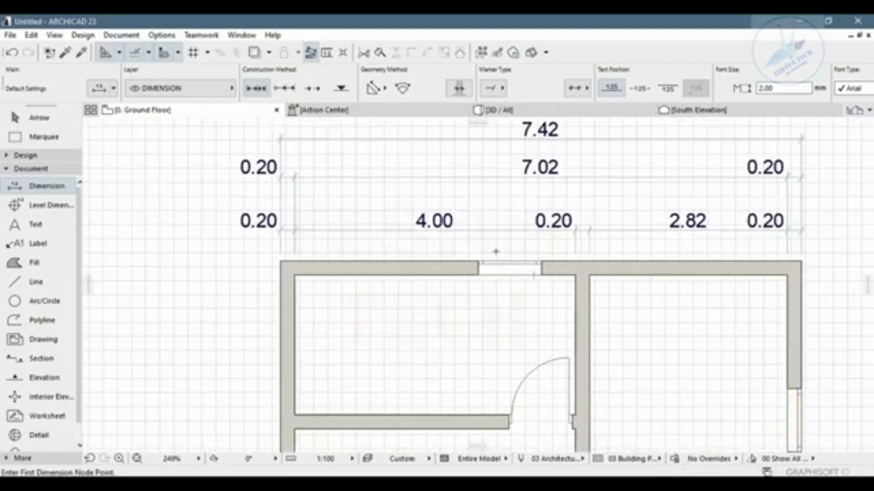
{"action": "right_click", "coordinate": [425, 177]}
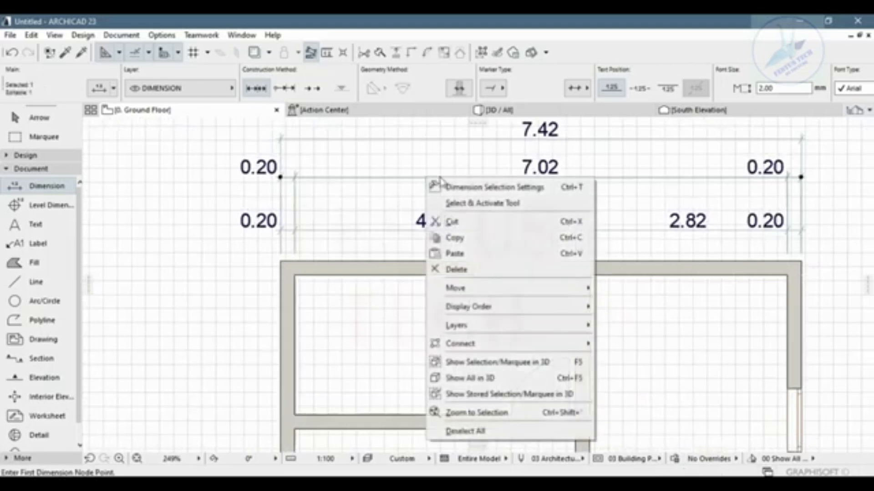
{"action": "left_click", "coordinate": [451, 268]}
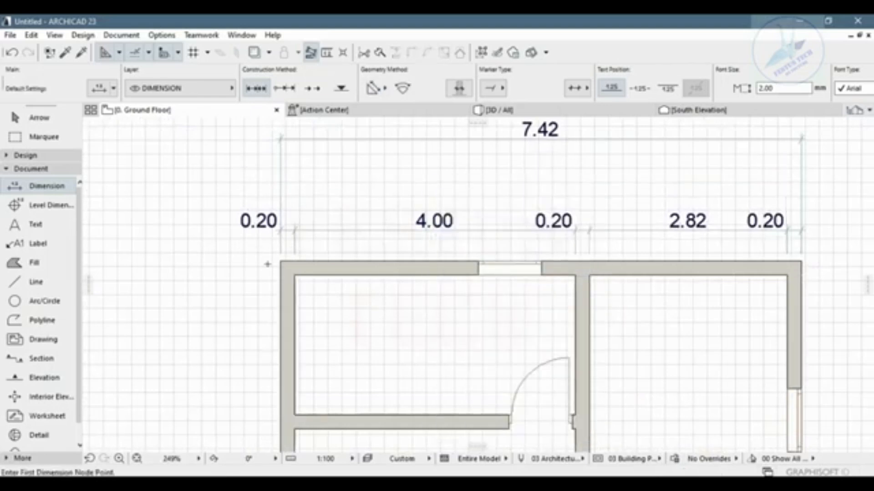
Place a dimension chain between the two existing upper chains, referencing the left outer wall, both window opening edges, the vertical partition and the right outer wall
{"action": "left_click", "coordinate": [296, 291]}
{"action": "left_click", "coordinate": [479, 260]}
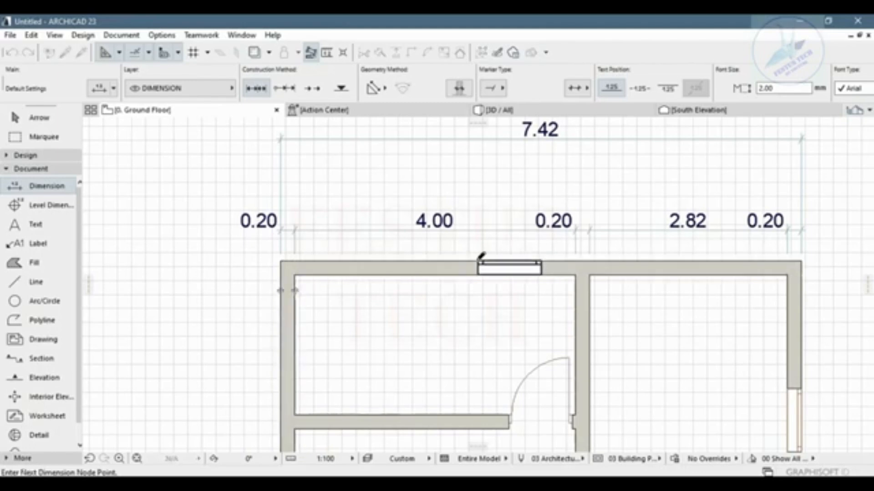
{"action": "left_click", "coordinate": [541, 260]}
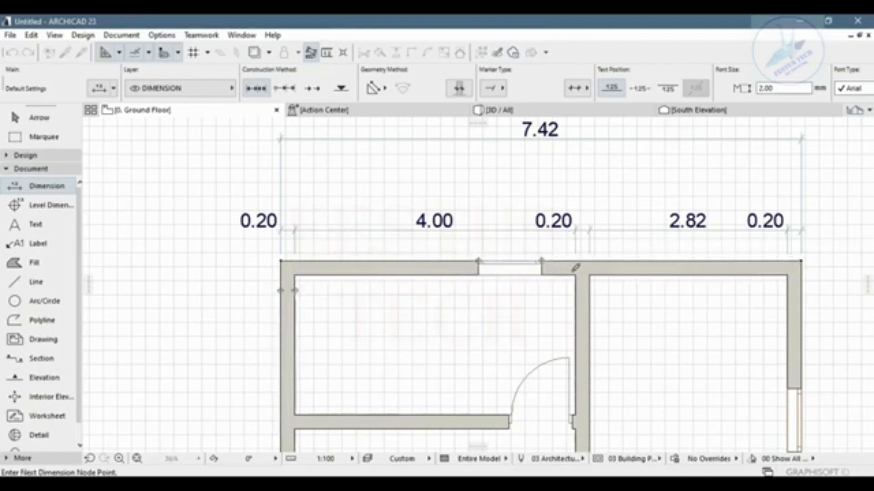
{"action": "left_click", "coordinate": [580, 294]}
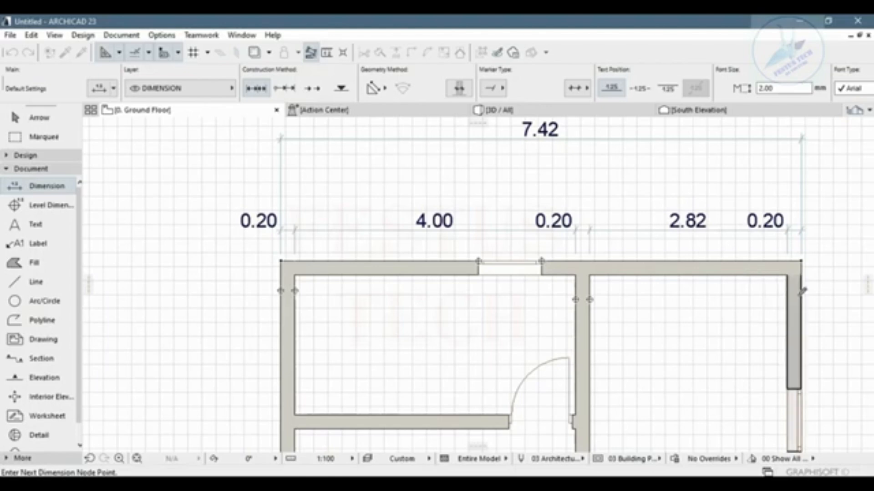
{"action": "right_click", "coordinate": [569, 182]}
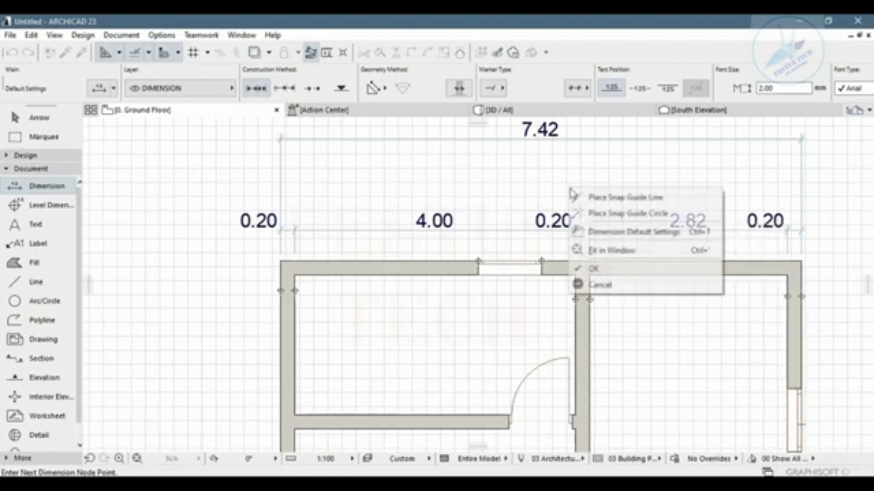
{"action": "left_click", "coordinate": [589, 269]}
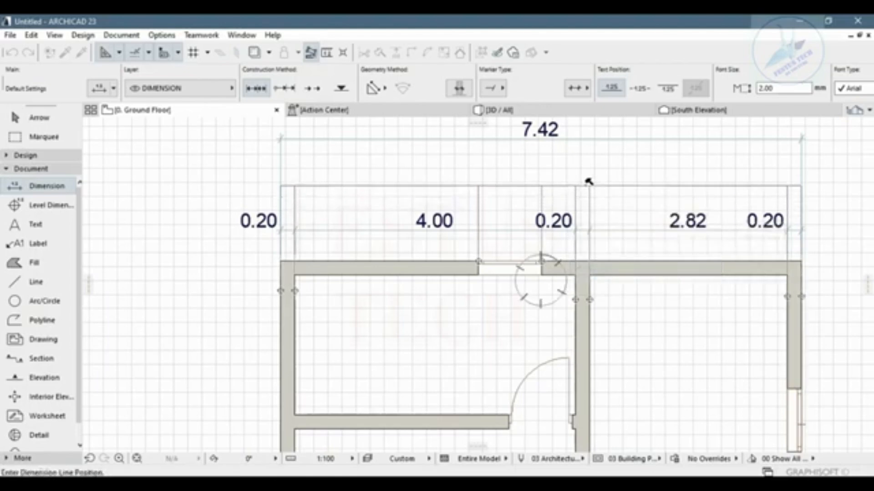
{"action": "left_click", "coordinate": [588, 181]}
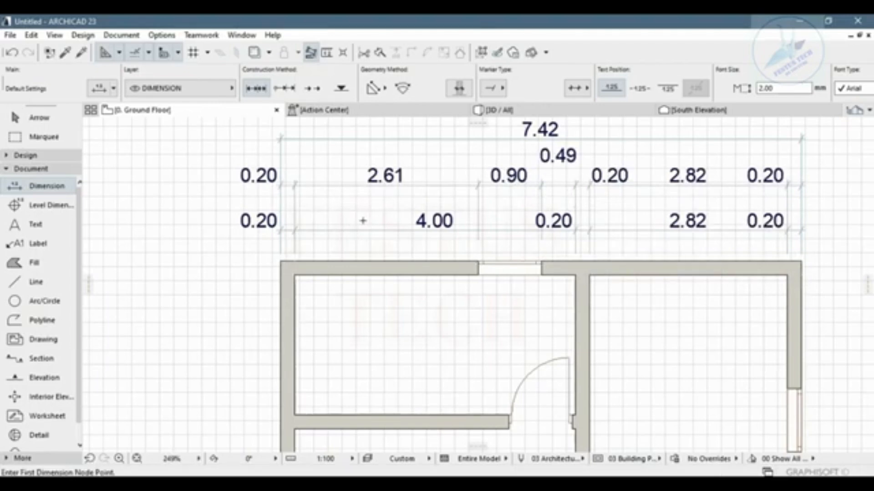
Place a vertical dimension chain just outside the left outer wall, referencing the upper wall, the horizontal partition and the lower wall
{"action": "scroll", "coordinate": [363, 220], "scroll_direction": "down", "scroll_amount": 1}
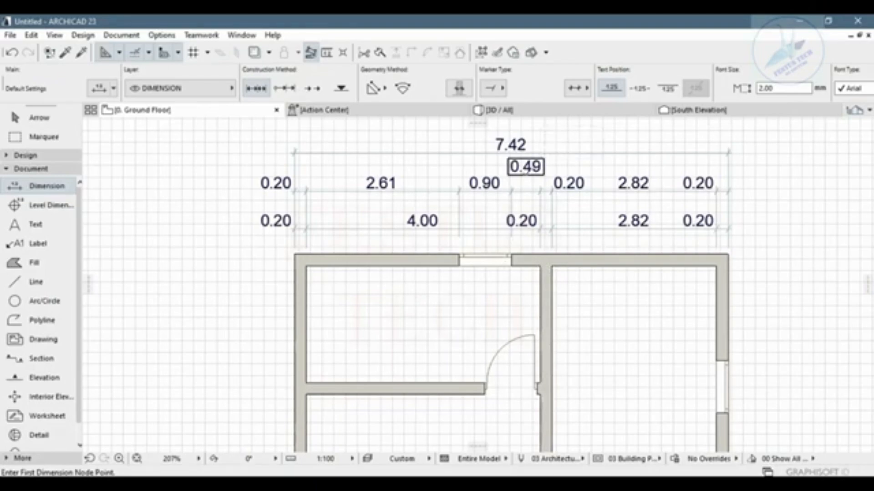
{"action": "scroll", "coordinate": [501, 204], "scroll_direction": "down", "scroll_amount": 3}
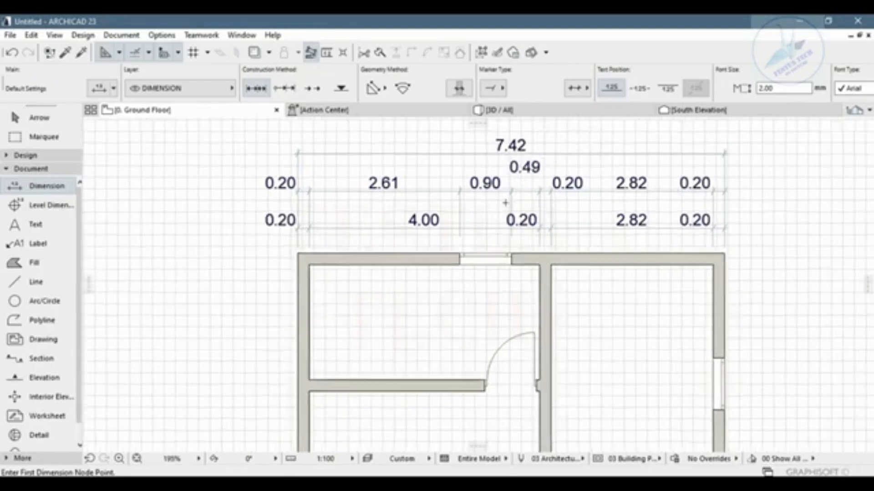
{"action": "scroll", "coordinate": [497, 206], "scroll_direction": "down", "scroll_amount": 2}
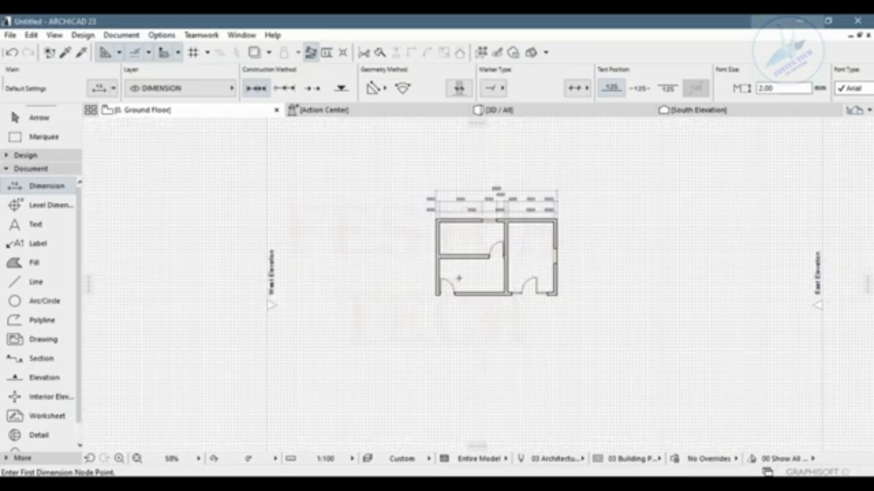
{"action": "scroll", "coordinate": [441, 236], "scroll_direction": "up", "scroll_amount": 2}
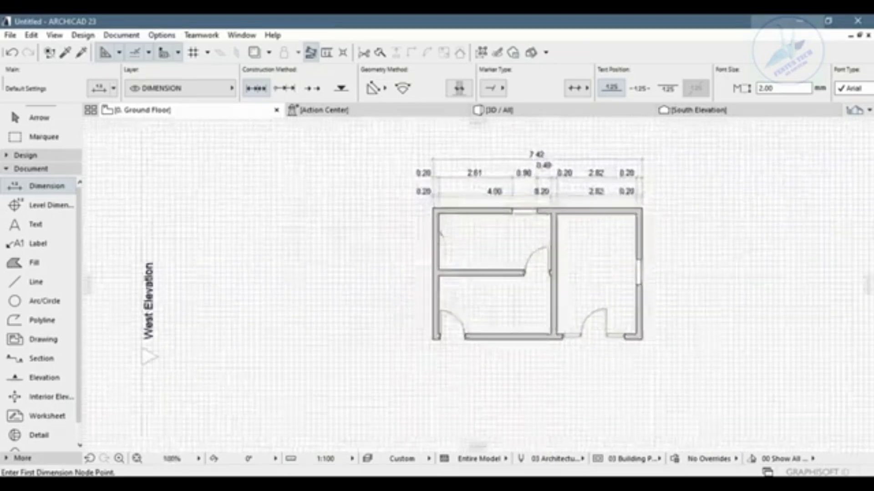
{"action": "left_click", "coordinate": [458, 212]}
{"action": "left_click", "coordinate": [458, 273]}
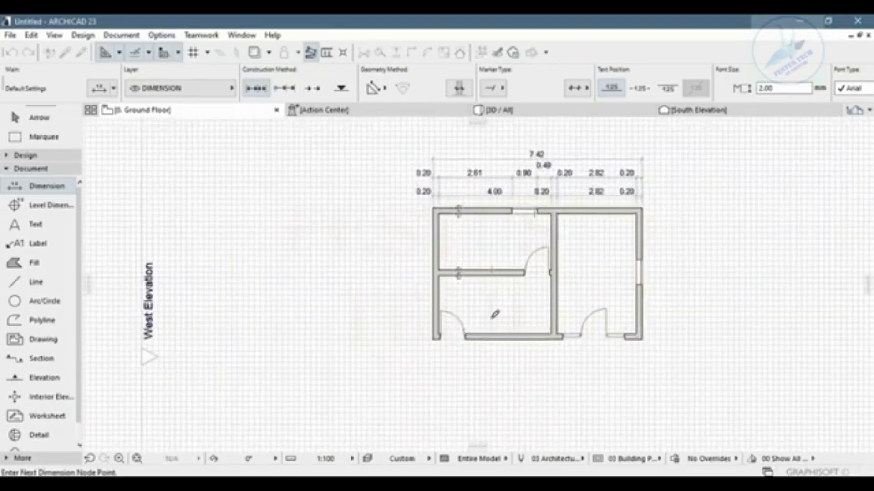
{"action": "left_click", "coordinate": [494, 328]}
{"action": "double_click", "coordinate": [411, 260]}
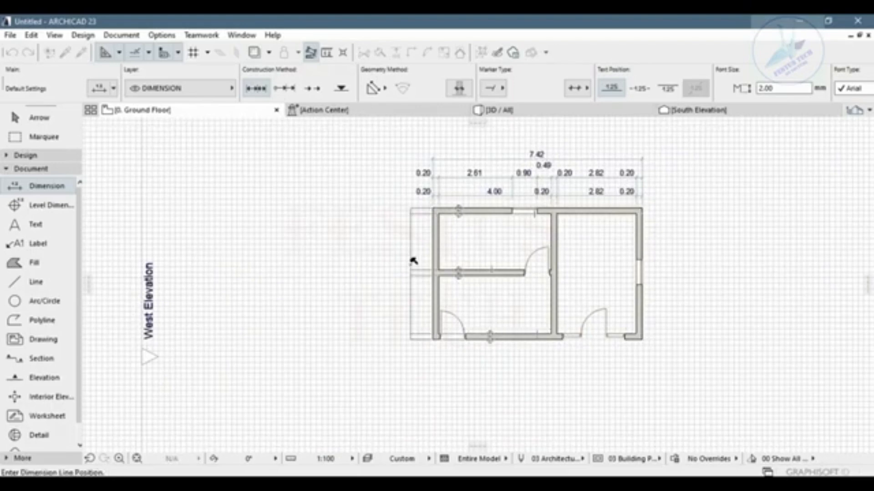
{"action": "left_click", "coordinate": [413, 261]}
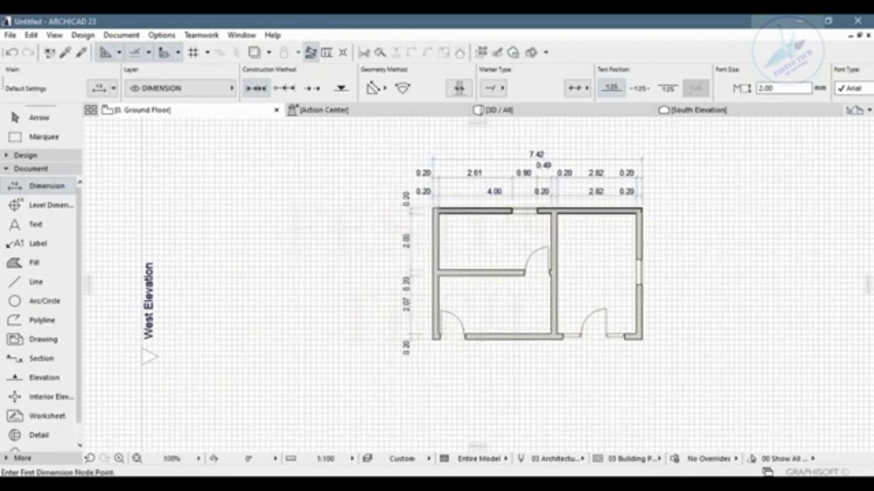
Dimension the building's overall depth between the left wall's two outer corners, placing the line outside the existing vertical chain
{"action": "left_click", "coordinate": [434, 208]}
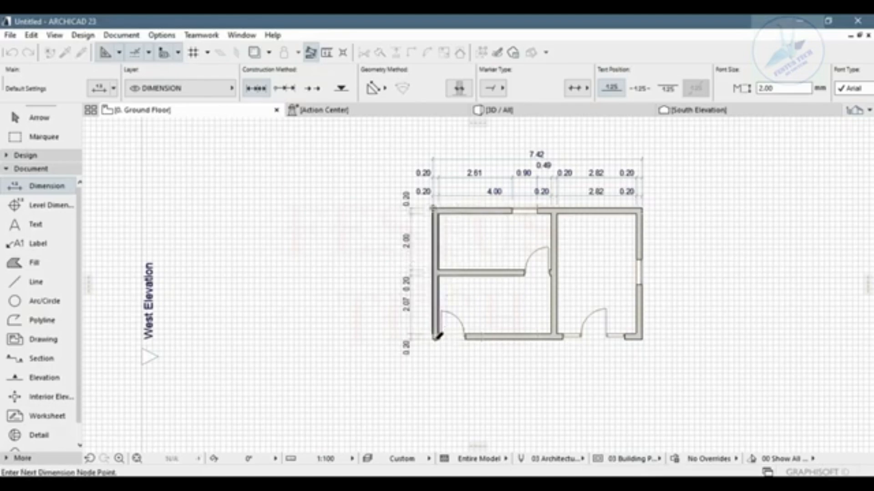
{"action": "left_click", "coordinate": [435, 338]}
{"action": "double_click", "coordinate": [367, 284]}
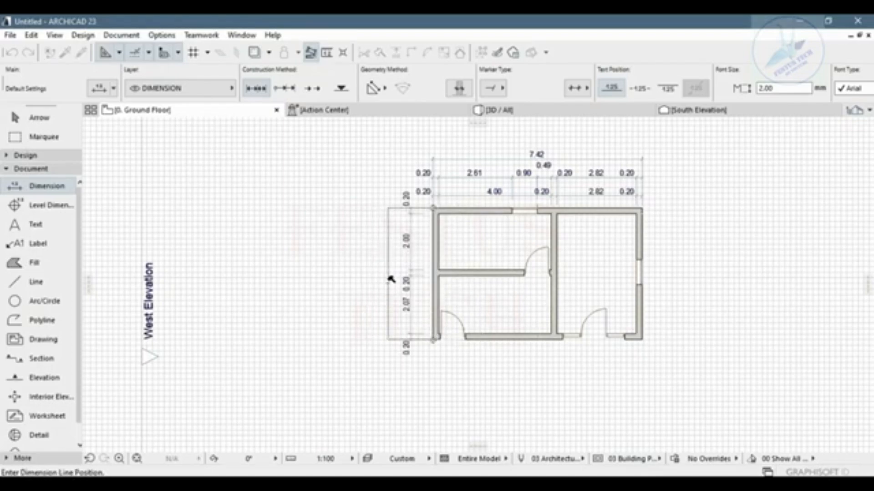
{"action": "left_click", "coordinate": [390, 276]}
Place a dimension chain just below the lower wall, referencing the left outer wall, the vertical partition and the right outer wall
{"action": "scroll", "coordinate": [532, 302], "scroll_direction": "down", "scroll_amount": 1}
{"action": "scroll", "coordinate": [546, 318], "scroll_direction": "up", "scroll_amount": 4}
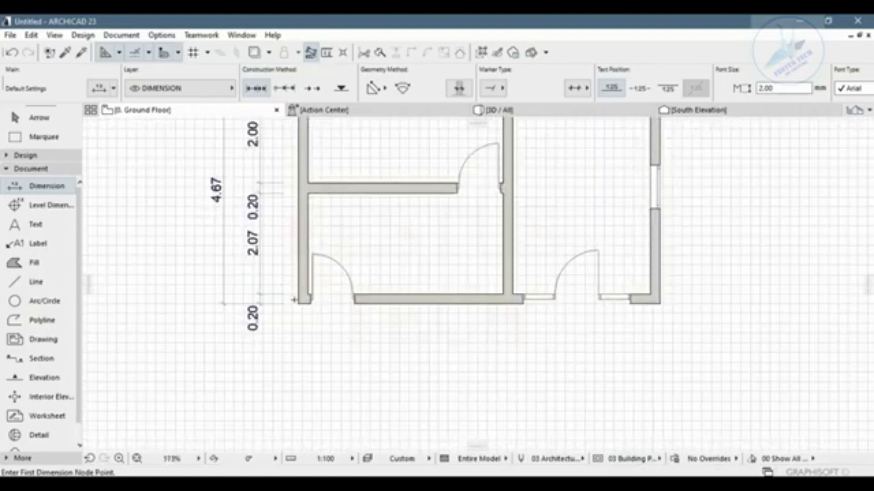
{"action": "left_click", "coordinate": [301, 276]}
{"action": "left_click", "coordinate": [508, 276]}
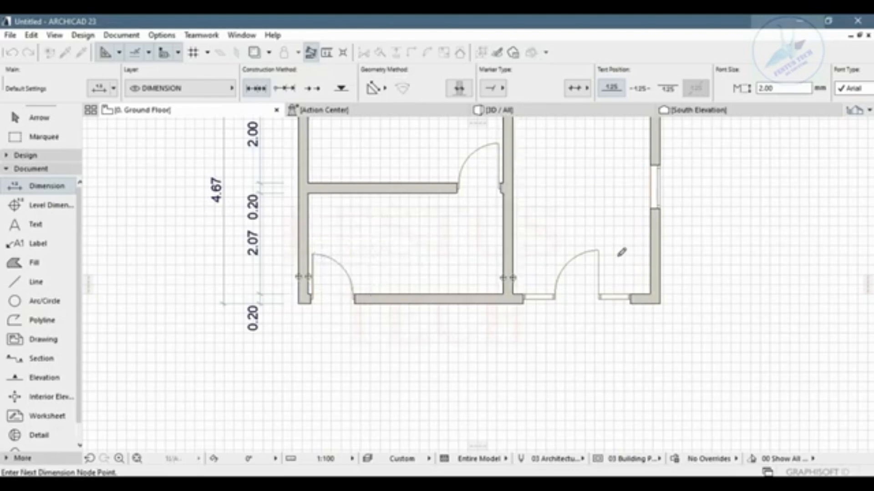
{"action": "double_click", "coordinate": [655, 254]}
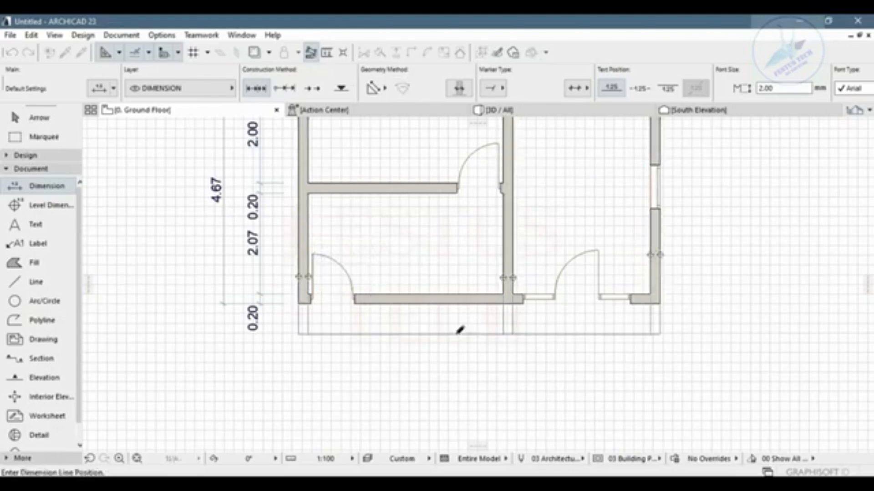
{"action": "left_click", "coordinate": [469, 325]}
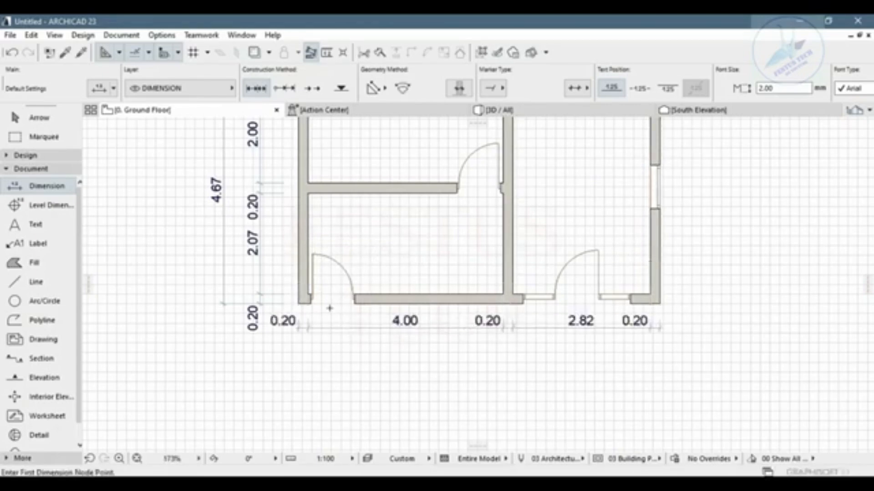
Place a second dimension chain below the first one, from the lower-left outer corner through the edges of both door openings and the vertical partition
{"action": "left_click", "coordinate": [299, 300]}
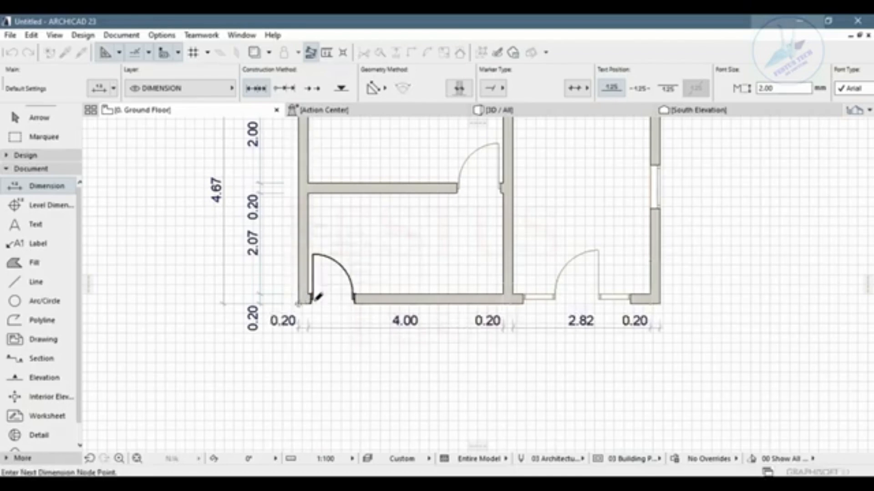
{"action": "scroll", "coordinate": [318, 298], "scroll_direction": "up", "scroll_amount": 2}
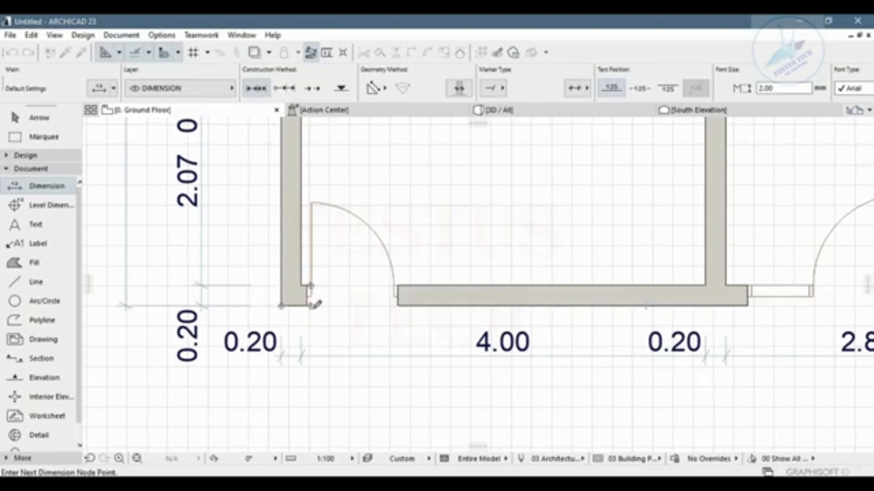
{"action": "scroll", "coordinate": [316, 302], "scroll_direction": "up", "scroll_amount": 2}
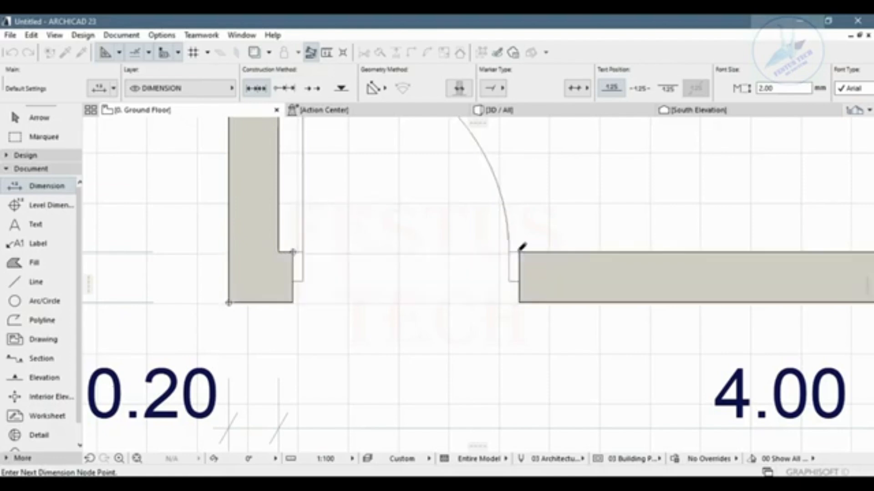
{"action": "scroll", "coordinate": [519, 248], "scroll_direction": "down", "scroll_amount": 3}
{"action": "scroll", "coordinate": [425, 265], "scroll_direction": "down", "scroll_amount": 3}
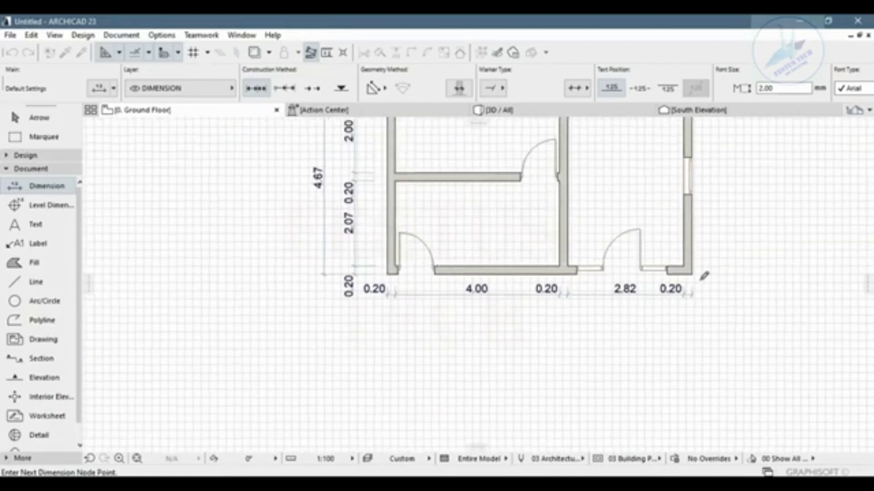
{"action": "scroll", "coordinate": [569, 268], "scroll_direction": "up", "scroll_amount": 4}
{"action": "left_click", "coordinate": [420, 228]}
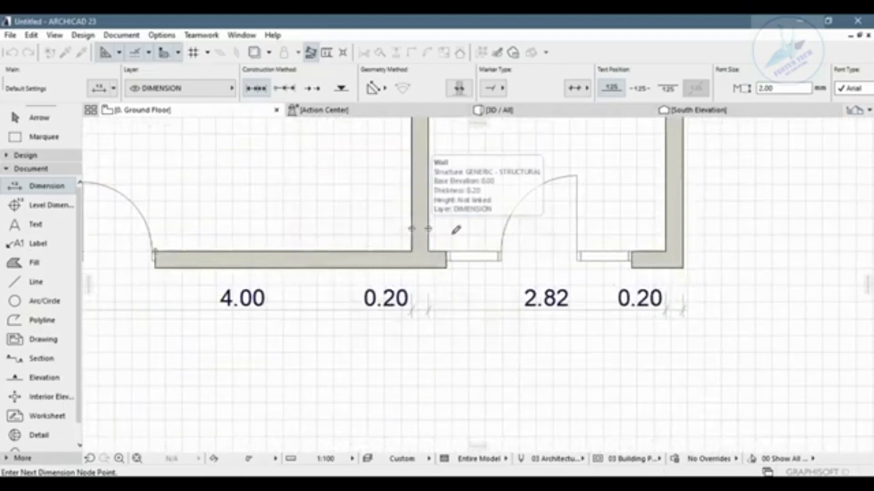
{"action": "left_click", "coordinate": [449, 250]}
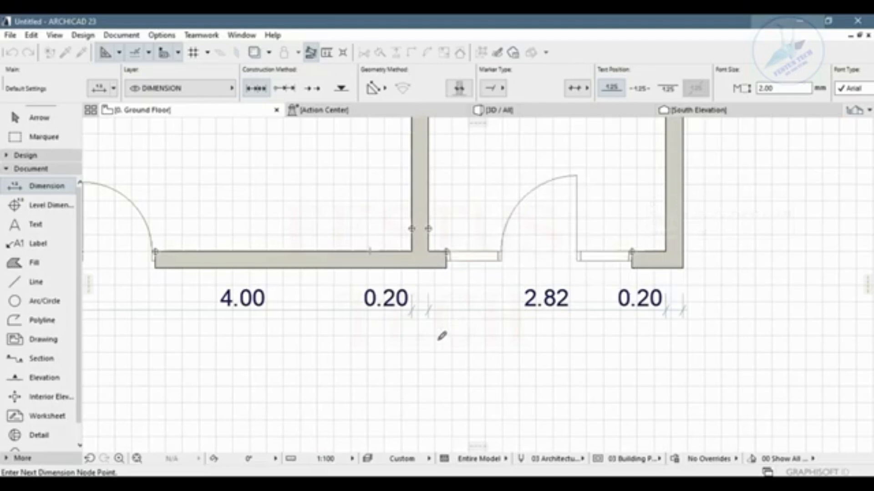
{"action": "scroll", "coordinate": [441, 335], "scroll_direction": "down", "scroll_amount": 3}
{"action": "scroll", "coordinate": [536, 330], "scroll_direction": "up", "scroll_amount": 1}
{"action": "scroll", "coordinate": [536, 329], "scroll_direction": "up", "scroll_amount": 2}
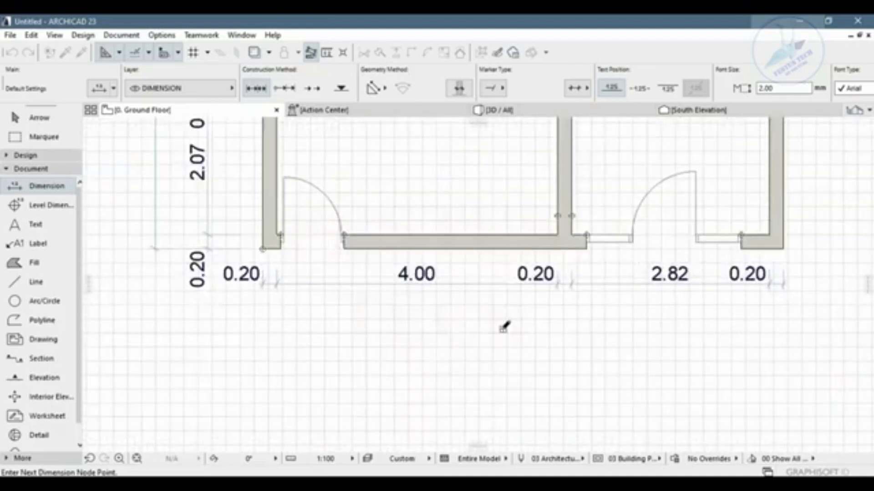
{"action": "right_click", "coordinate": [501, 309]}
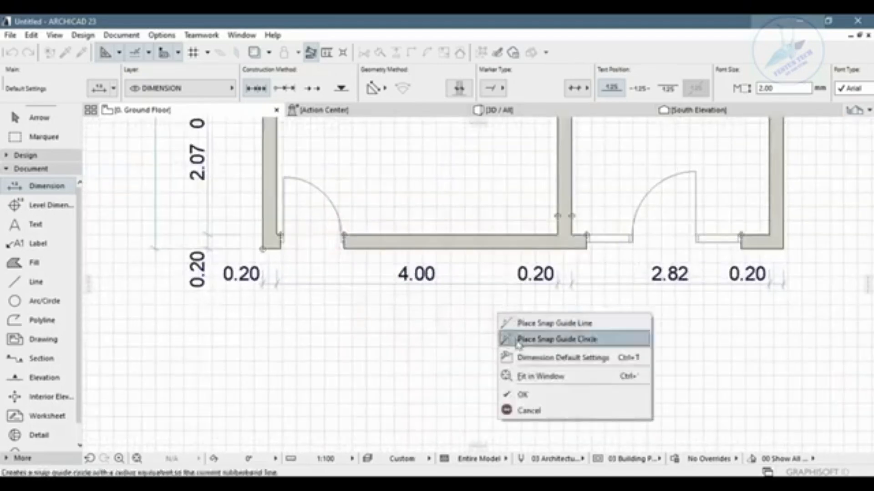
{"action": "left_click", "coordinate": [518, 395]}
{"action": "left_click", "coordinate": [506, 315]}
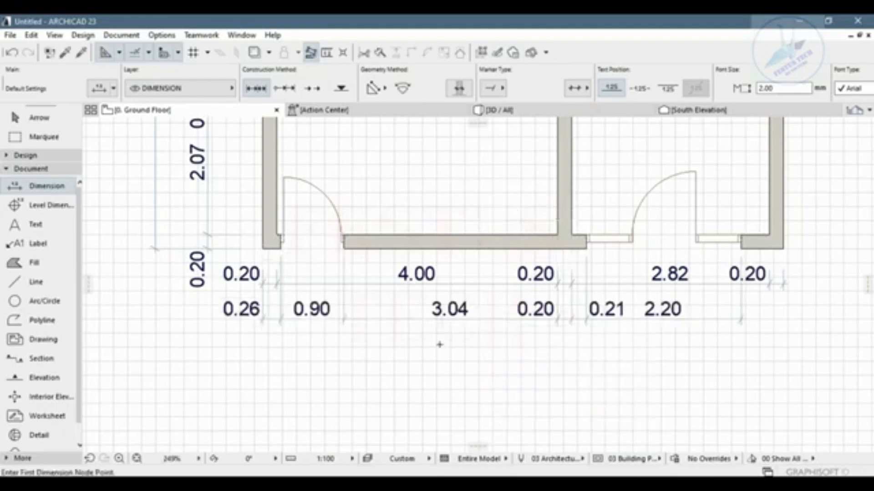
Collapse the Document tool group in the toolbox
{"action": "scroll", "coordinate": [440, 345], "scroll_direction": "down", "scroll_amount": 5}
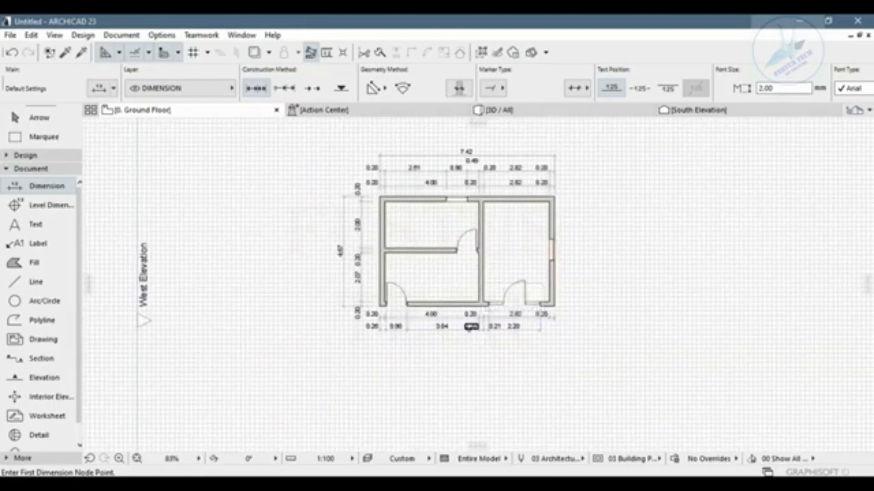
{"action": "scroll", "coordinate": [552, 328], "scroll_direction": "up", "scroll_amount": 4}
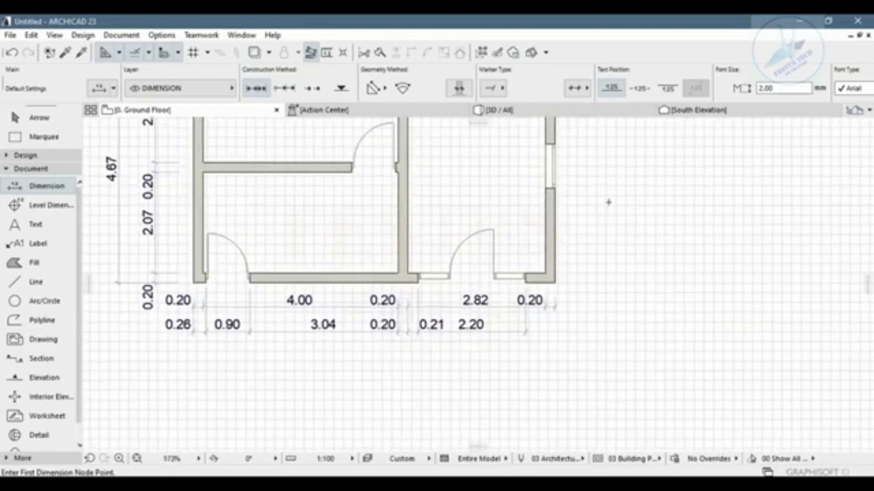
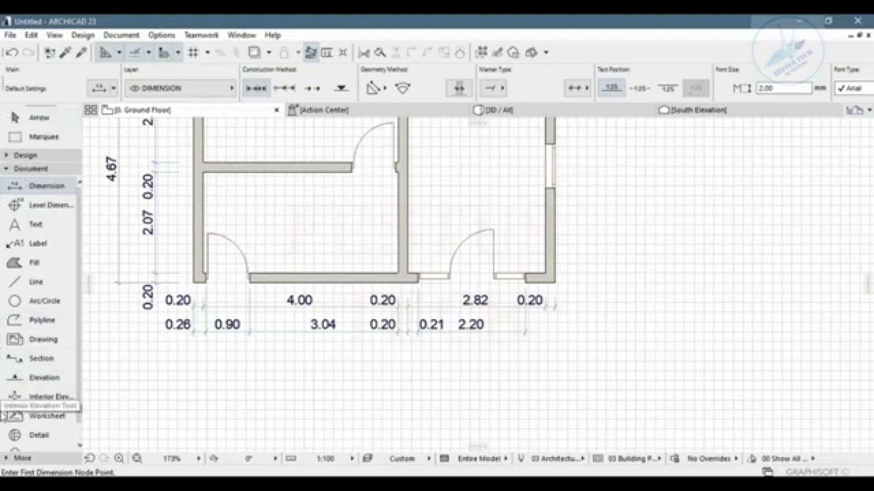
{"action": "left_click", "coordinate": [6, 170]}
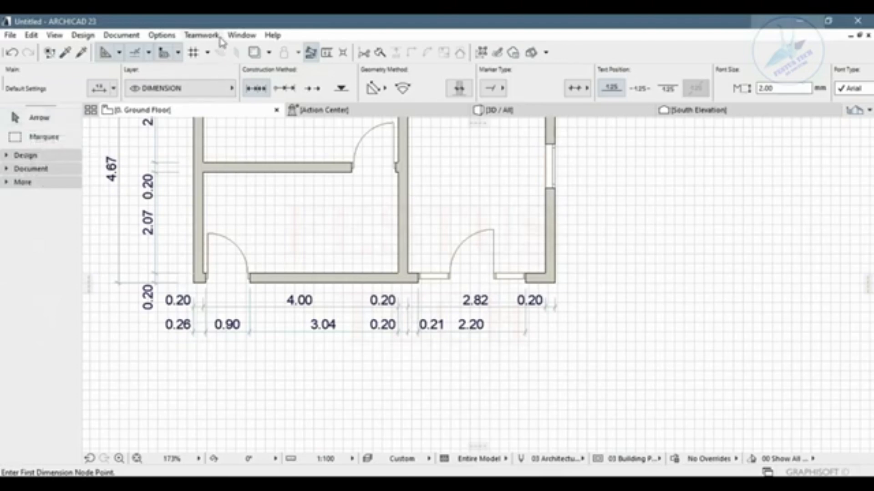
{"action": "left_click", "coordinate": [170, 37]}
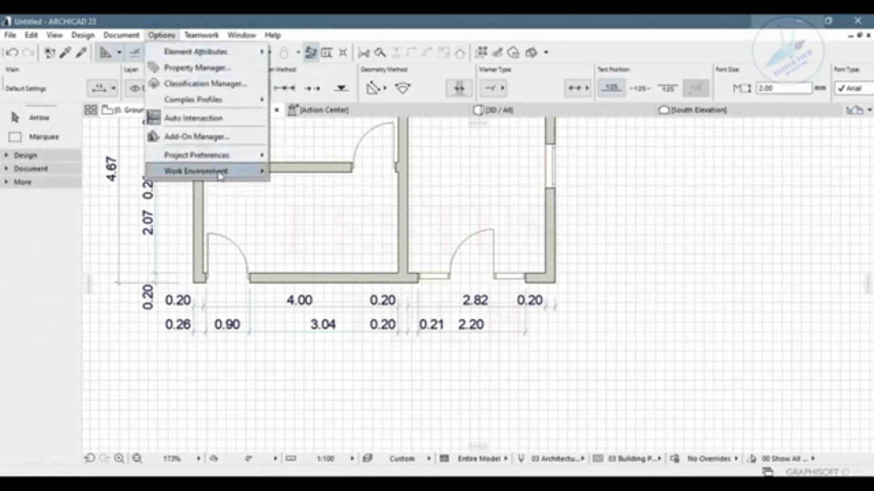
{"action": "mouse_move", "coordinate": [266, 171]}
{"action": "mouse_move", "coordinate": [335, 183]}
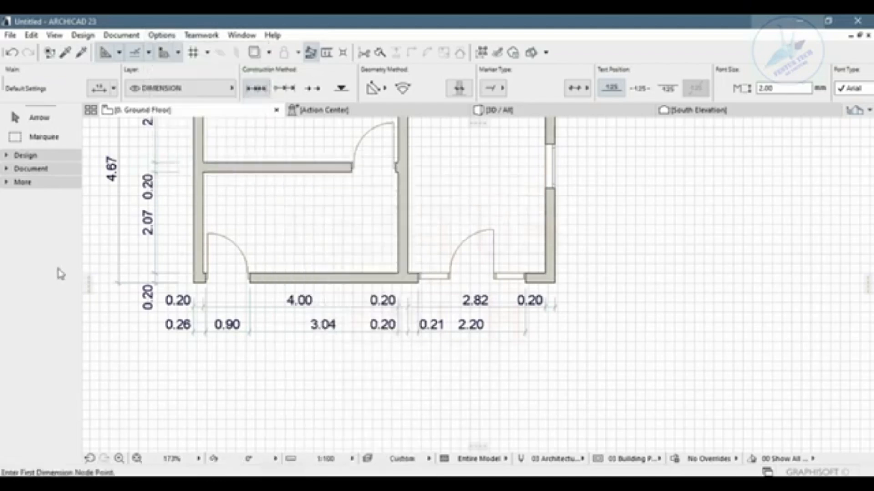
{"action": "left_click", "coordinate": [57, 271]}
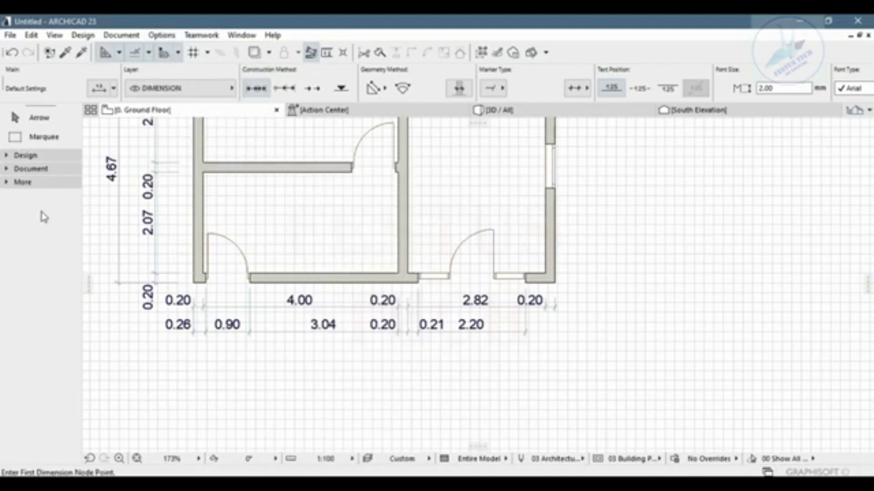
Activate the Text tool
{"action": "left_click", "coordinate": [9, 157]}
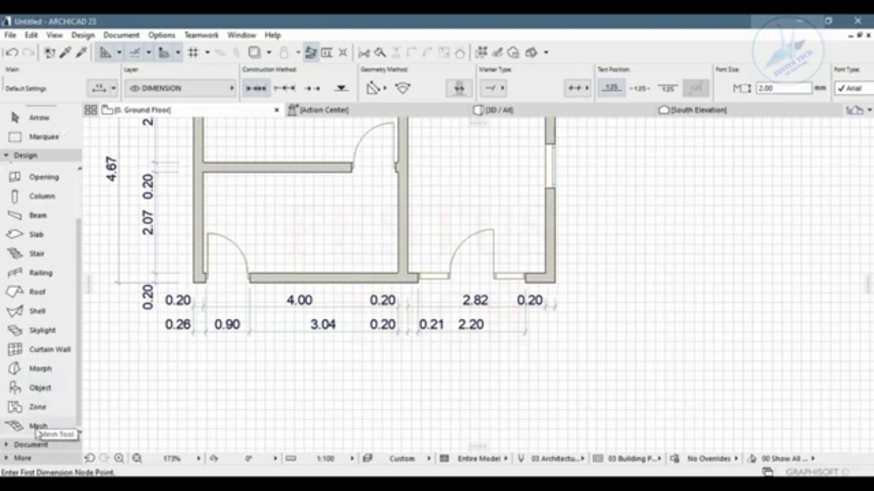
{"action": "left_click", "coordinate": [6, 160]}
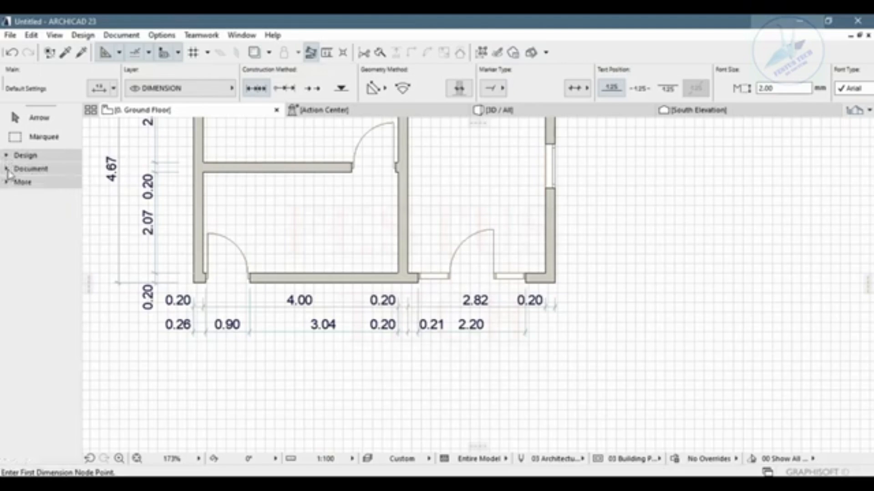
{"action": "left_click", "coordinate": [9, 172]}
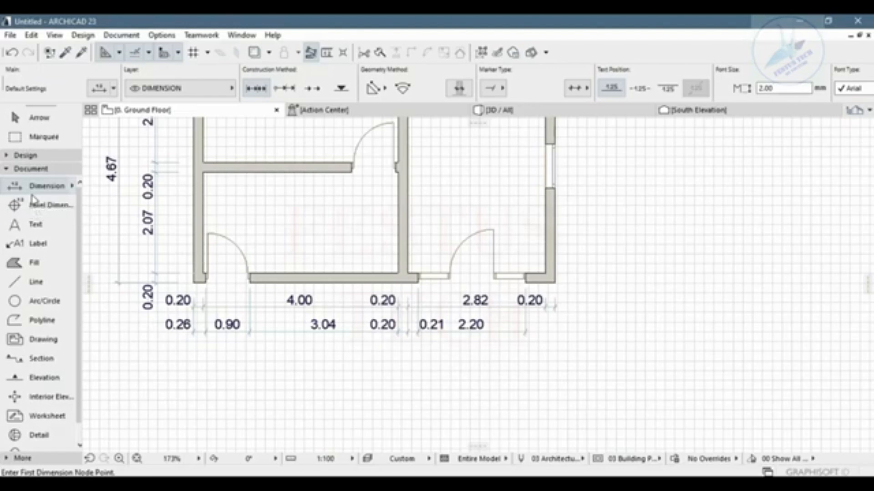
{"action": "left_click", "coordinate": [40, 229]}
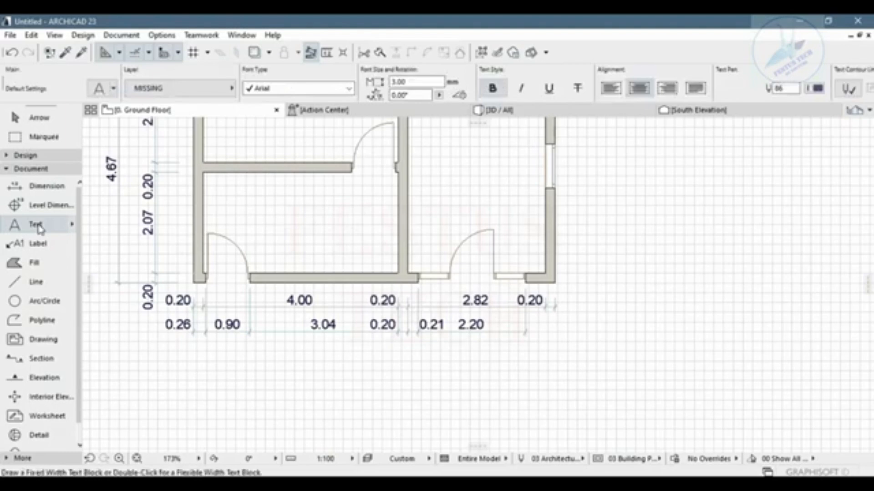
{"action": "double_click", "coordinate": [40, 229]}
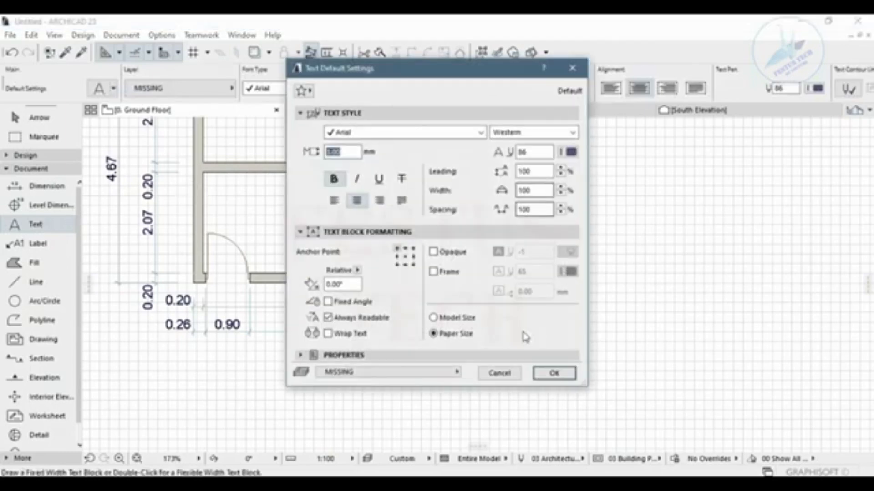
{"action": "left_click", "coordinate": [444, 371]}
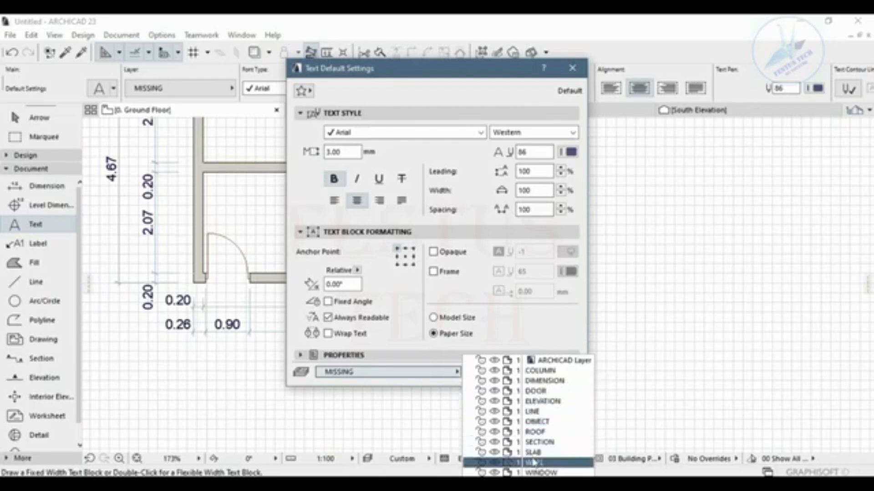
{"action": "left_click", "coordinate": [438, 424]}
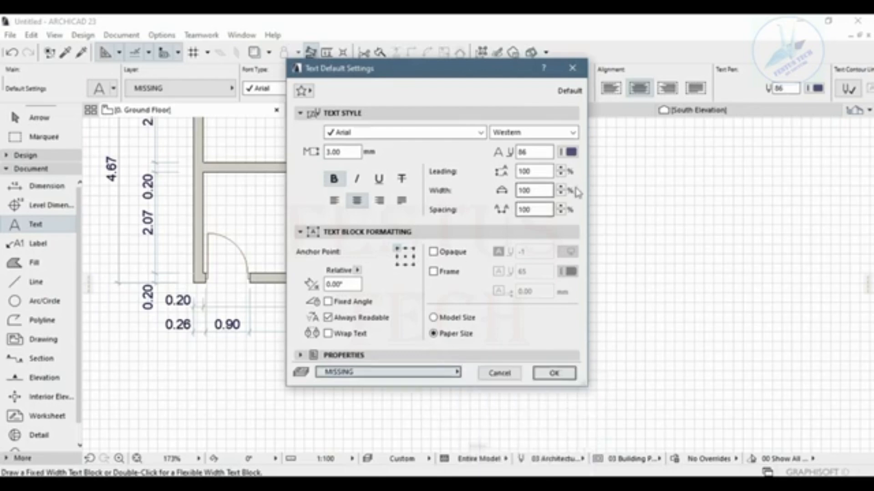
{"action": "left_click", "coordinate": [499, 373]}
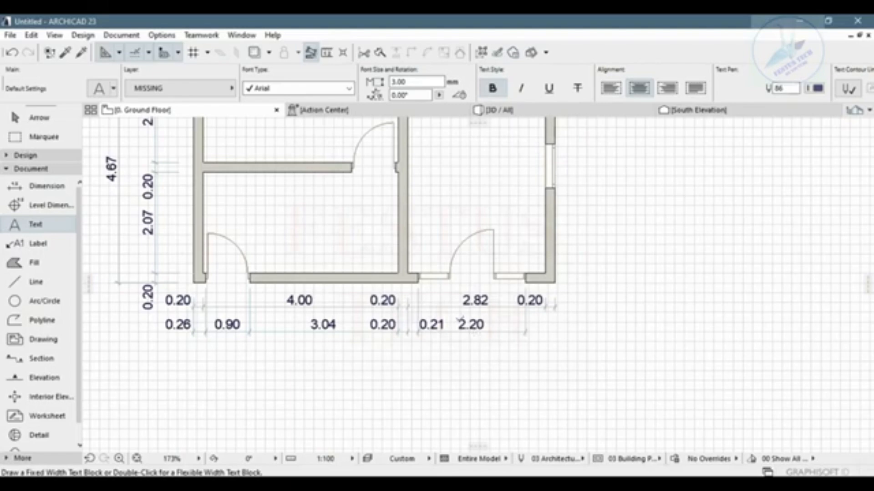
Create a new layer named TEXT
{"action": "key", "text": "ctrl+l"}
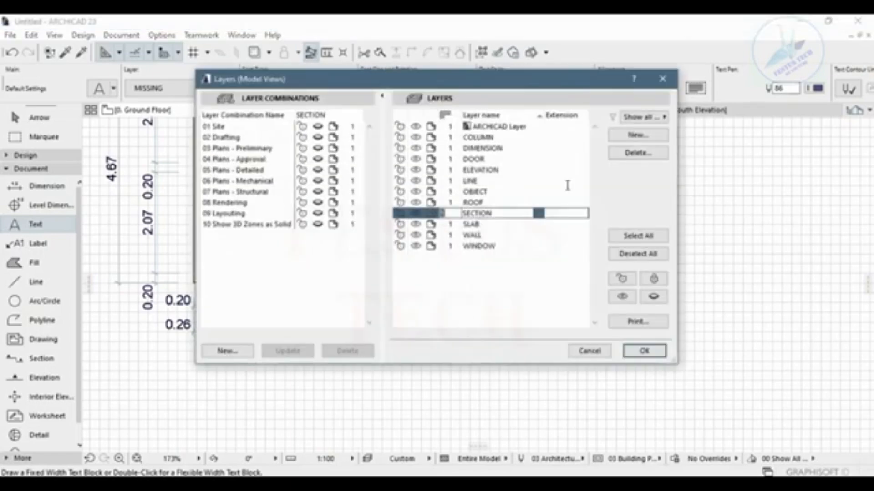
{"action": "left_click", "coordinate": [636, 142]}
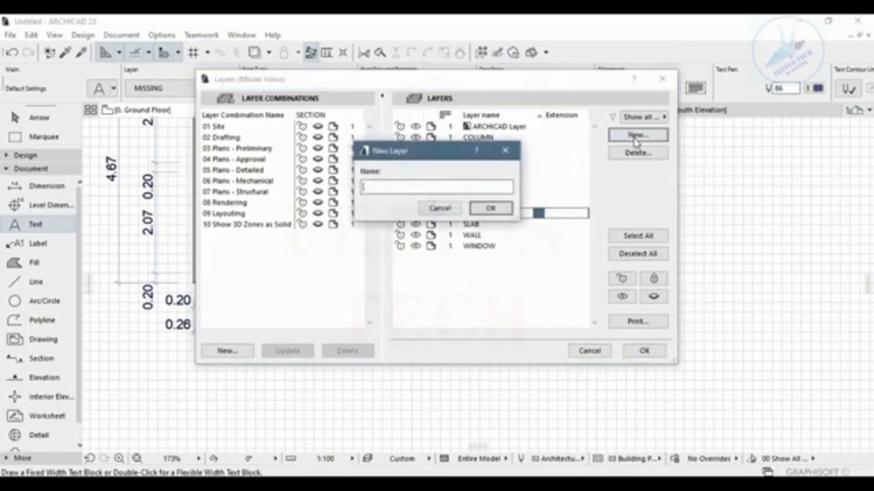
{"action": "type", "text": "TEXT"}
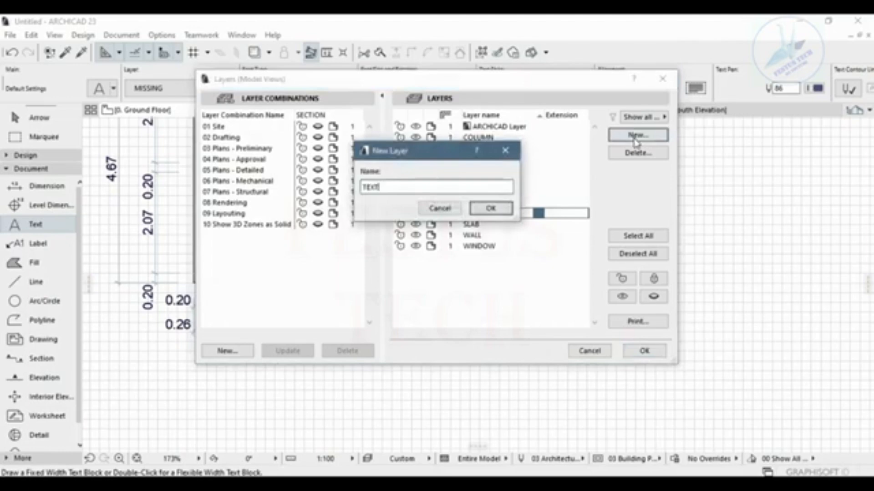
{"action": "key", "text": "Return"}
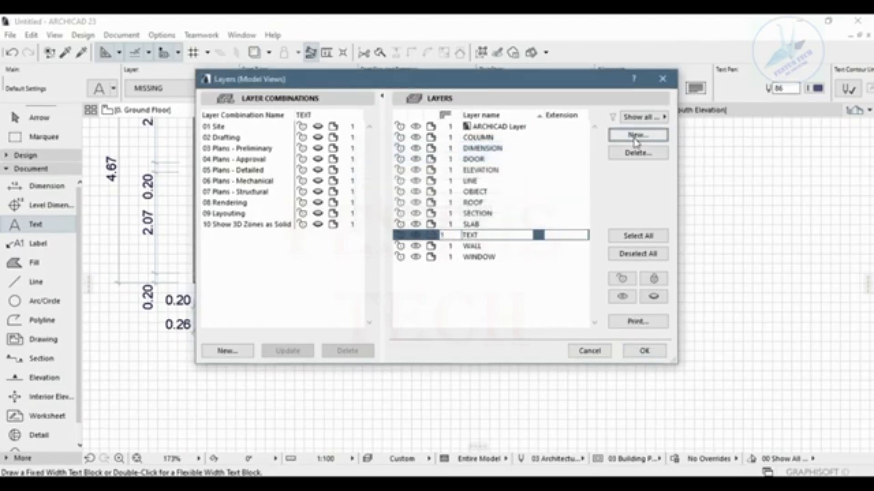
{"action": "left_click", "coordinate": [643, 351]}
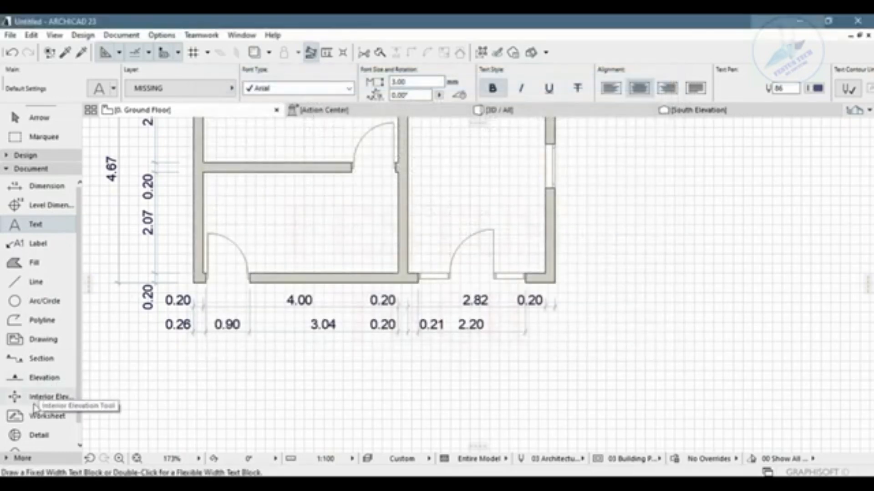
Assign the Text tool's defaults to the TEXT layer and set the text height to 5 mm
{"action": "double_click", "coordinate": [51, 230]}
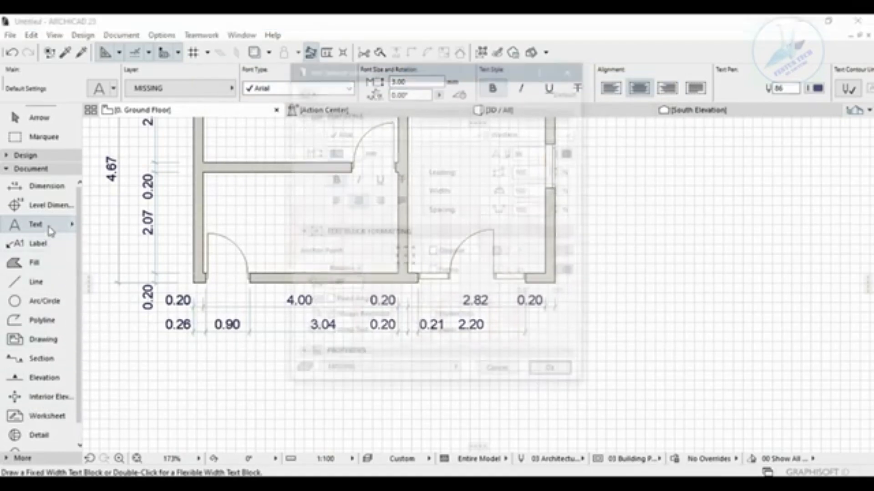
{"action": "left_click", "coordinate": [430, 373]}
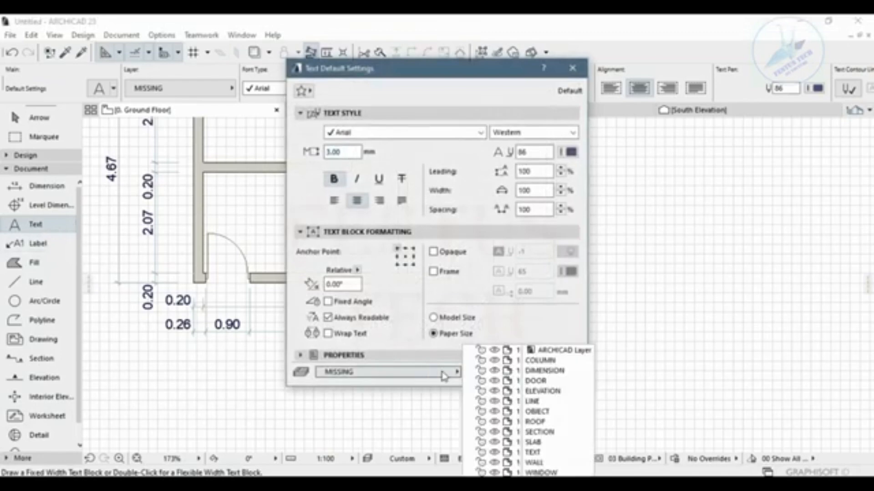
{"action": "left_click", "coordinate": [544, 453]}
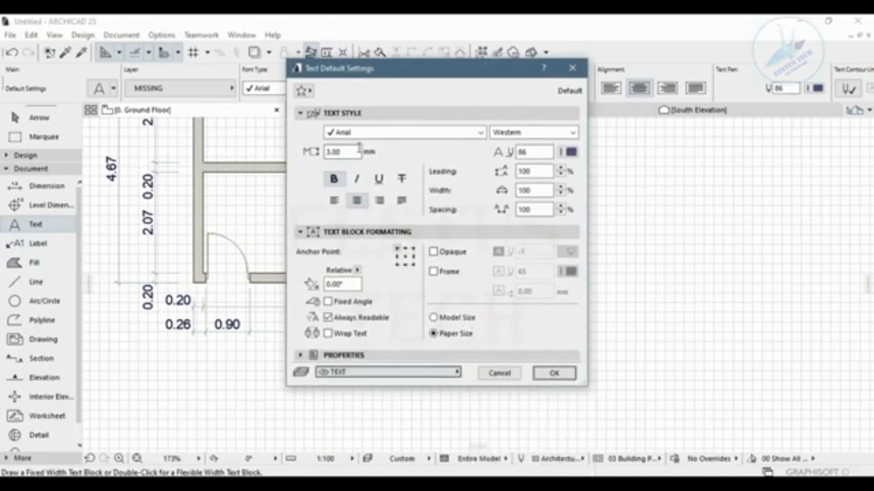
{"action": "double_click", "coordinate": [344, 152]}
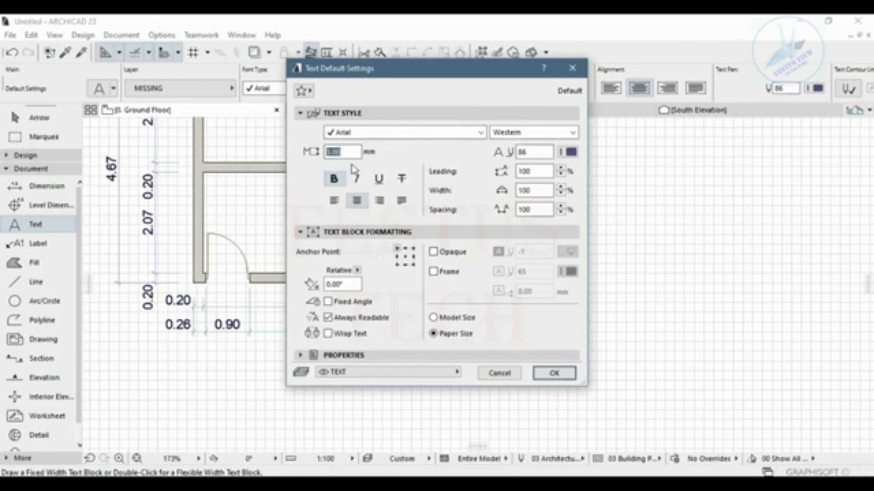
{"action": "type", "text": "5"}
Set the default text font to Times New Roman and turn bold off
{"action": "left_click", "coordinate": [481, 133]}
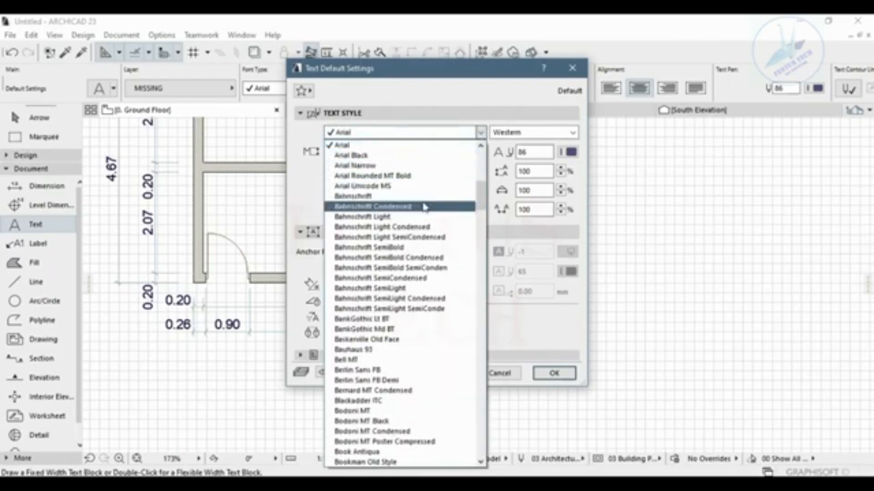
{"action": "key", "text": "t"}
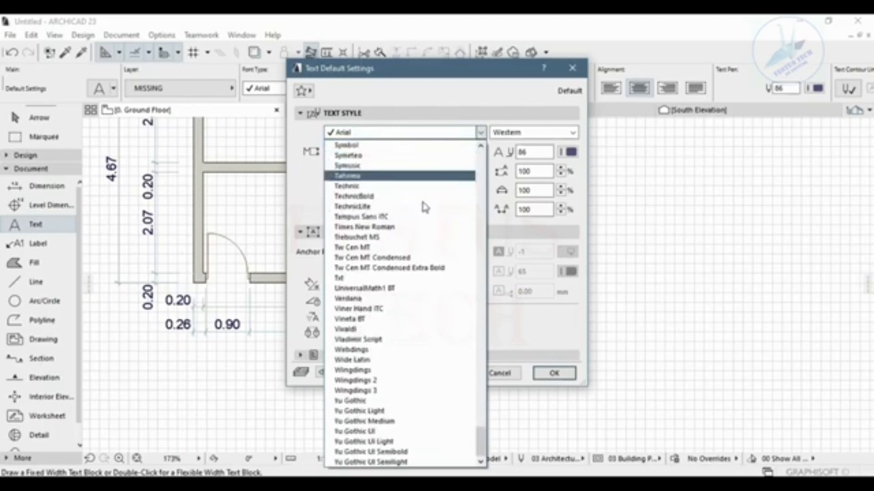
{"action": "left_click", "coordinate": [391, 227]}
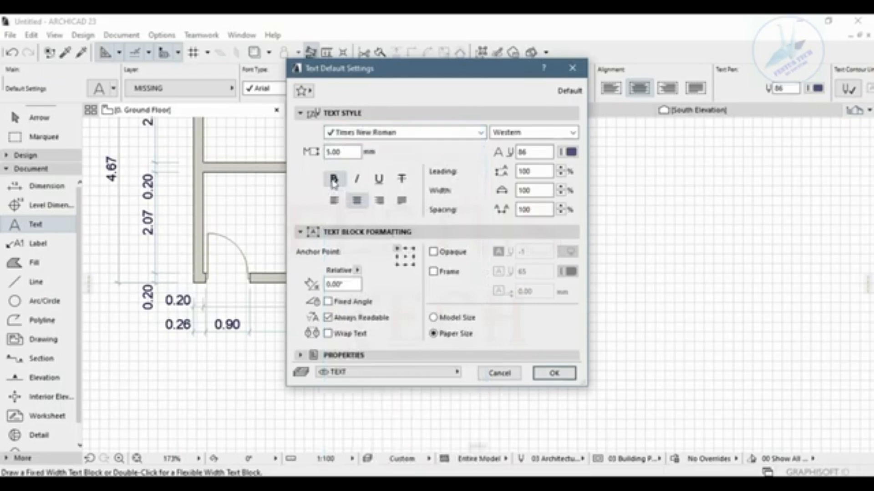
{"action": "left_click", "coordinate": [333, 181]}
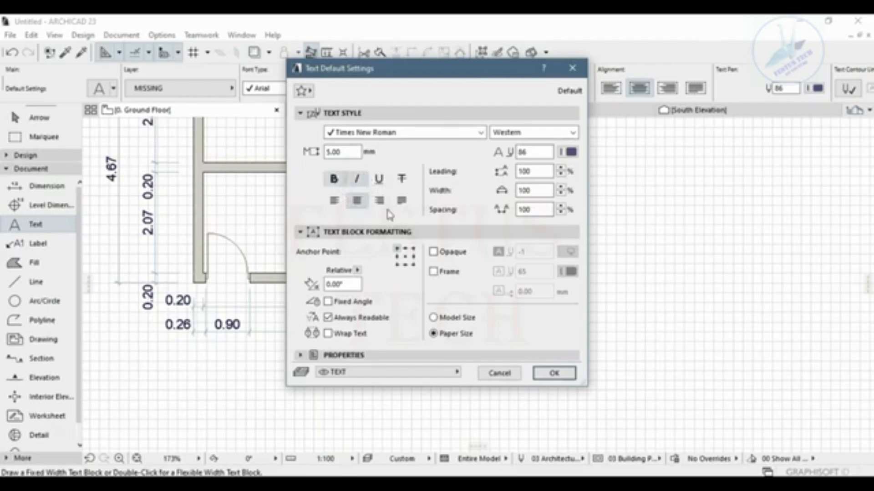
{"action": "left_click", "coordinate": [334, 179]}
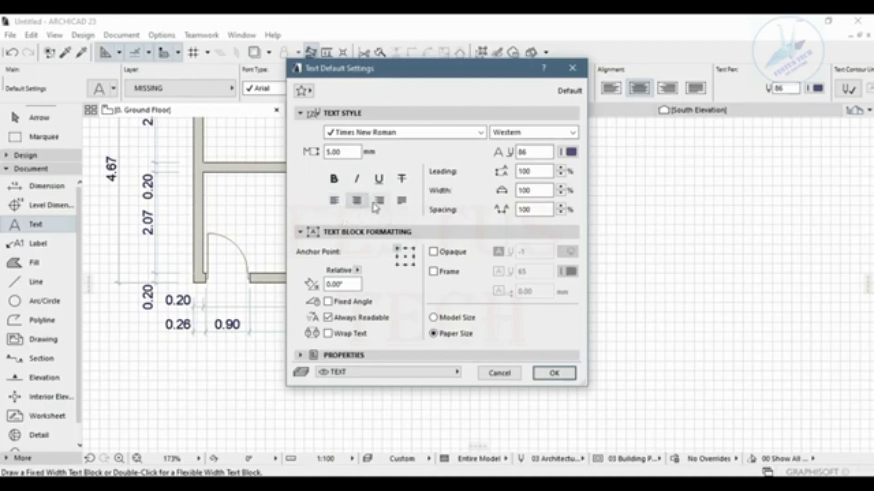
Left-align the default text, give it the dark red pen 20 and apply the settings
{"action": "left_click", "coordinate": [379, 201]}
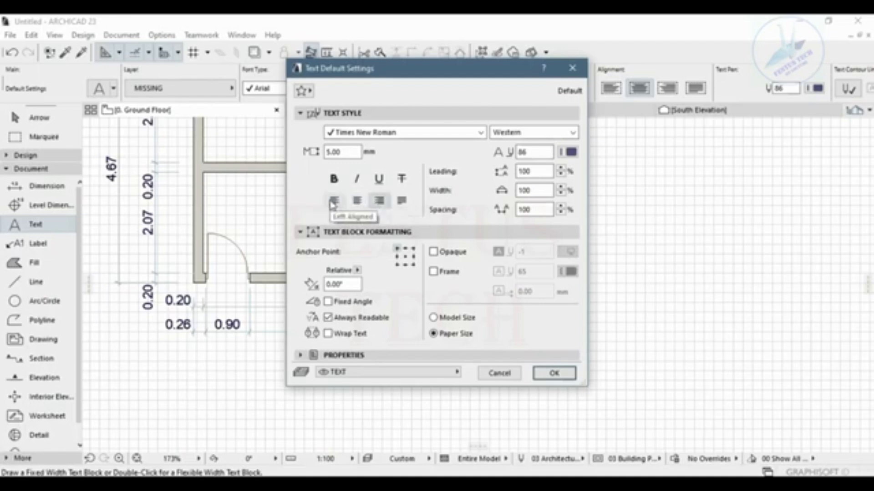
{"action": "left_click", "coordinate": [333, 201]}
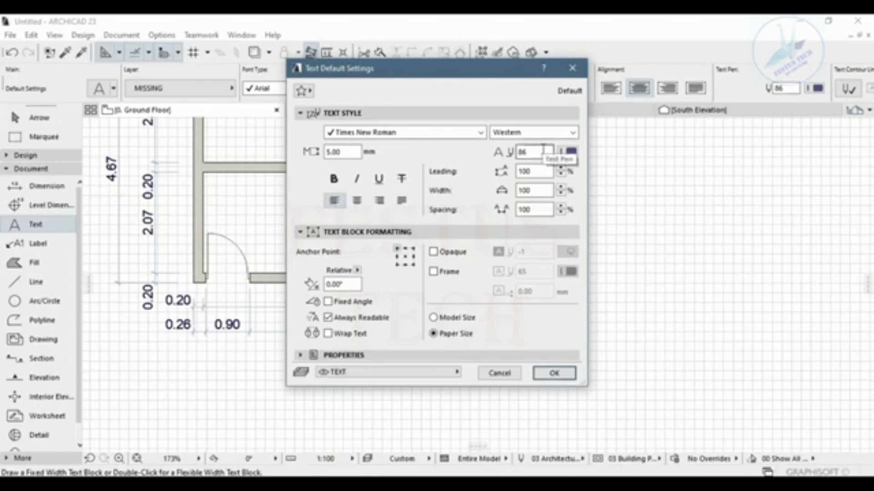
{"action": "left_click", "coordinate": [571, 152]}
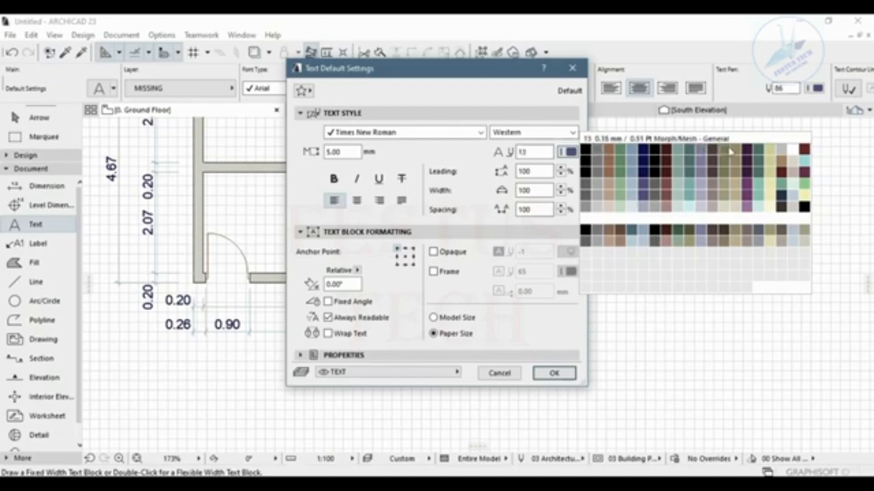
{"action": "left_click", "coordinate": [805, 150]}
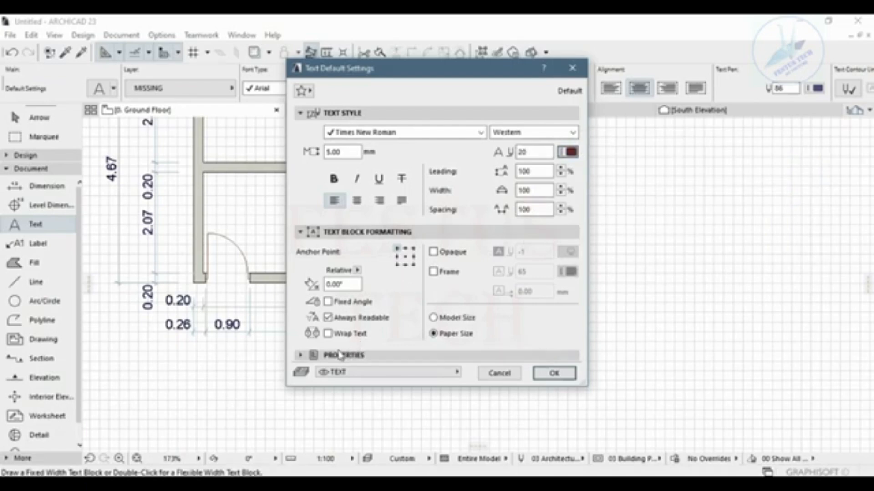
{"action": "left_click", "coordinate": [548, 374]}
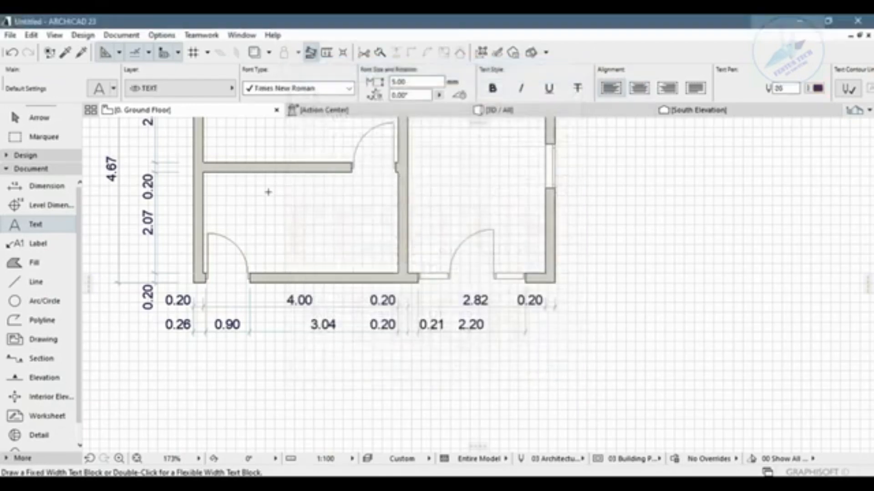
Try out a fixed-width text block in the lower-left room with repeated letters A, and erase them
{"action": "left_click", "coordinate": [237, 182]}
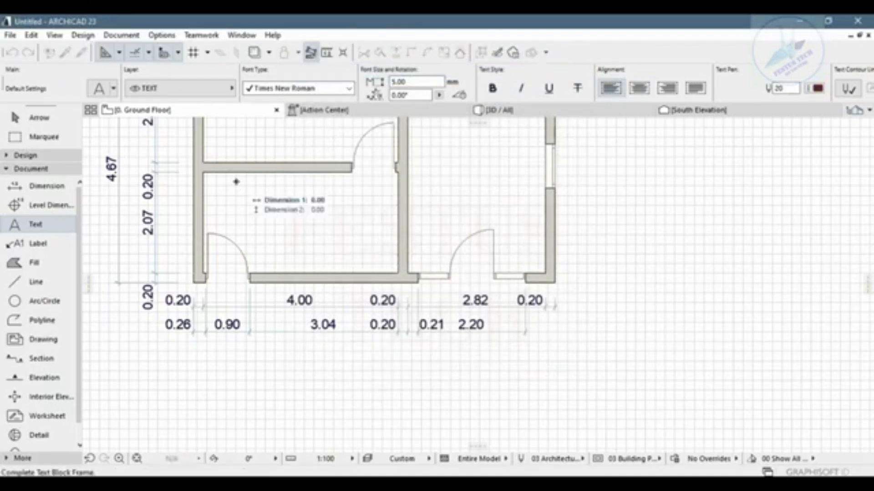
{"action": "left_click", "coordinate": [376, 237]}
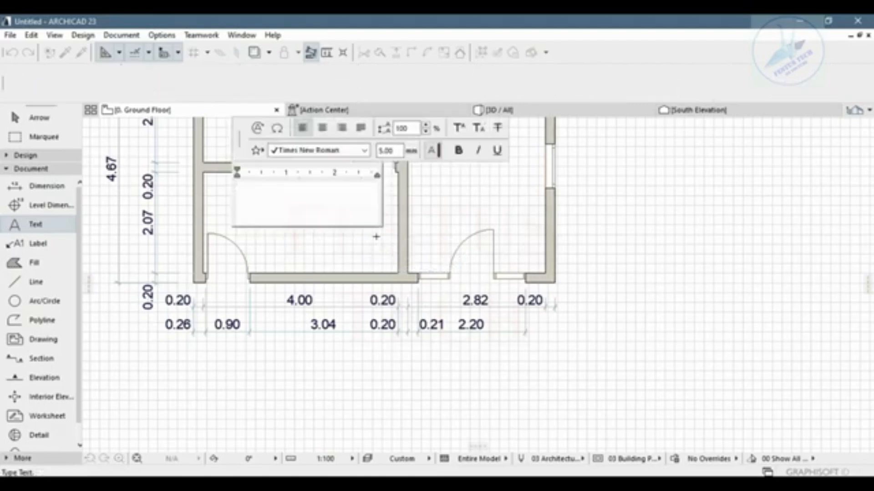
{"action": "type", "text": "AAAAAAAAAAAAAAAAAAAAAAA"}
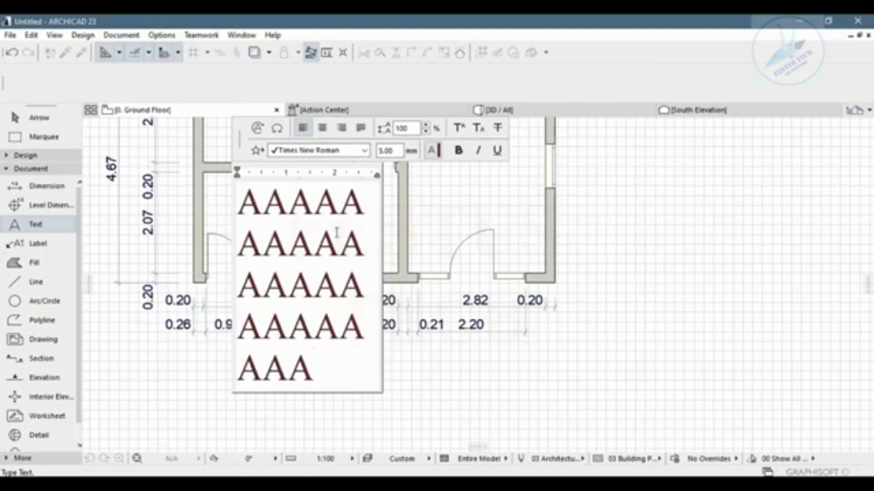
{"action": "key", "text": "BackSpace"}
{"action": "key", "text": "BackSpace"}
{"action": "key", "text": "BackSpace"}
{"action": "key", "text": "BackSpace"}
{"action": "key", "text": "BackSpace"}
{"action": "key", "text": "BackSpace"}
{"action": "key", "text": "BackSpace"}
{"action": "key", "text": "BackSpace"}
{"action": "key", "text": "BackSpace"}
{"action": "key", "text": "BackSpace"}
{"action": "key", "text": "BackSpace"}
{"action": "key", "text": "BackSpace"}
{"action": "key", "text": "BackSpace"}
{"action": "key", "text": "BackSpace"}
{"action": "key", "text": "BackSpace"}
{"action": "key", "text": "BackSpace"}
{"action": "key", "text": "BackSpace"}
{"action": "key", "text": "BackSpace"}
{"action": "key", "text": "BackSpace"}
{"action": "key", "text": "BackSpace"}
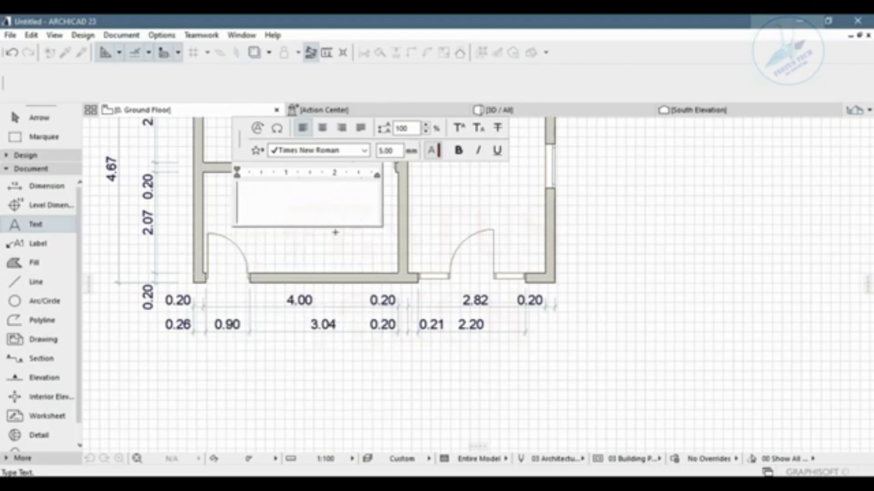
{"action": "left_click", "coordinate": [335, 232]}
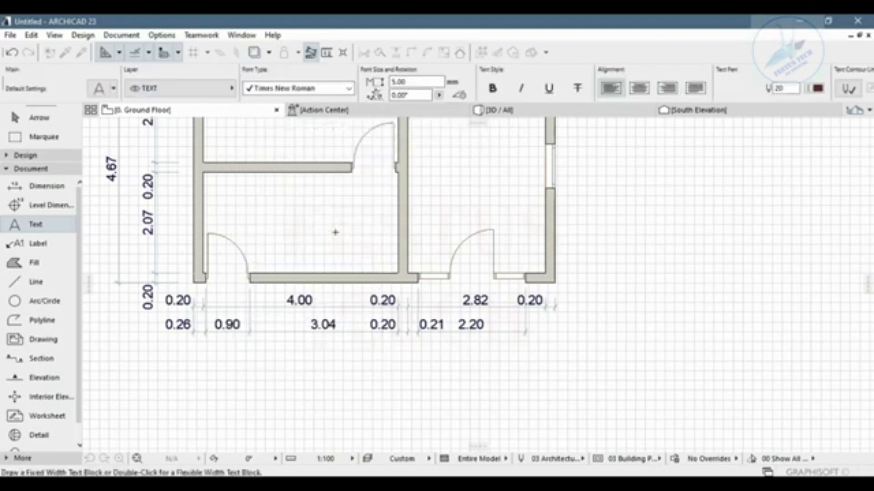
Try out a flexible-width text block in the lower-left room with repeated letters G, and erase them
{"action": "left_click", "coordinate": [239, 181]}
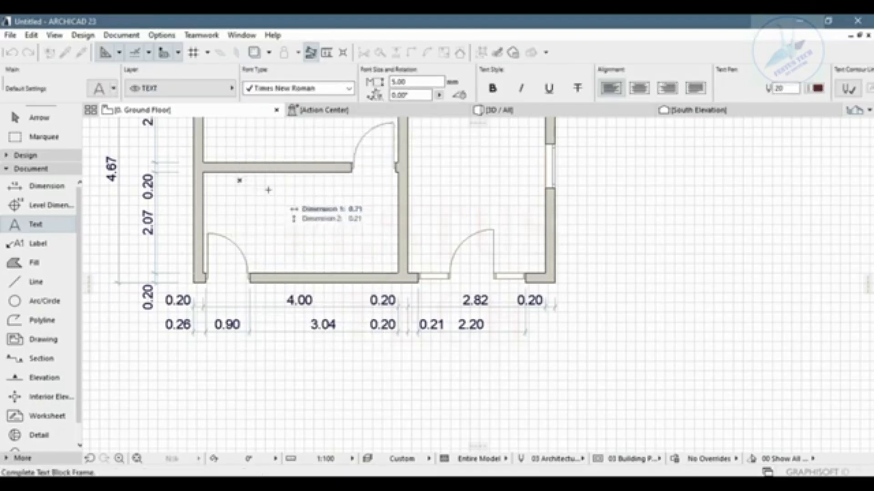
{"action": "left_click", "coordinate": [239, 172]}
{"action": "left_click", "coordinate": [285, 203]}
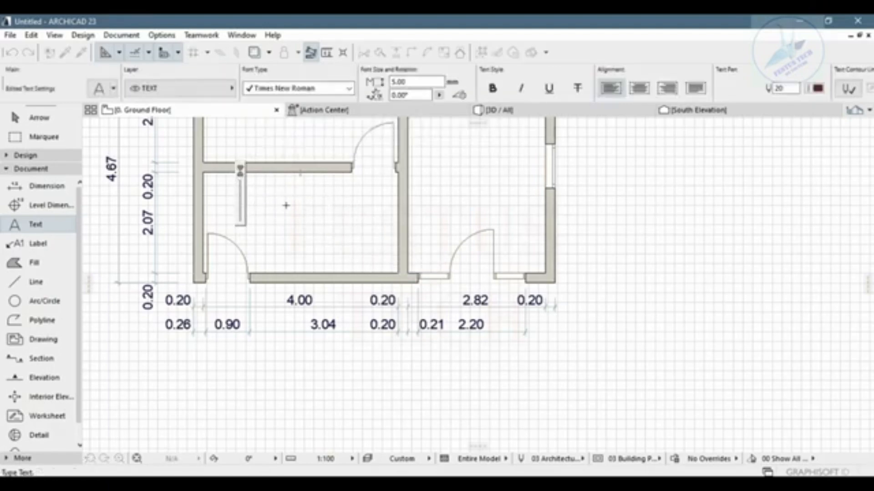
{"action": "left_click", "coordinate": [260, 200]}
{"action": "left_click", "coordinate": [260, 199]}
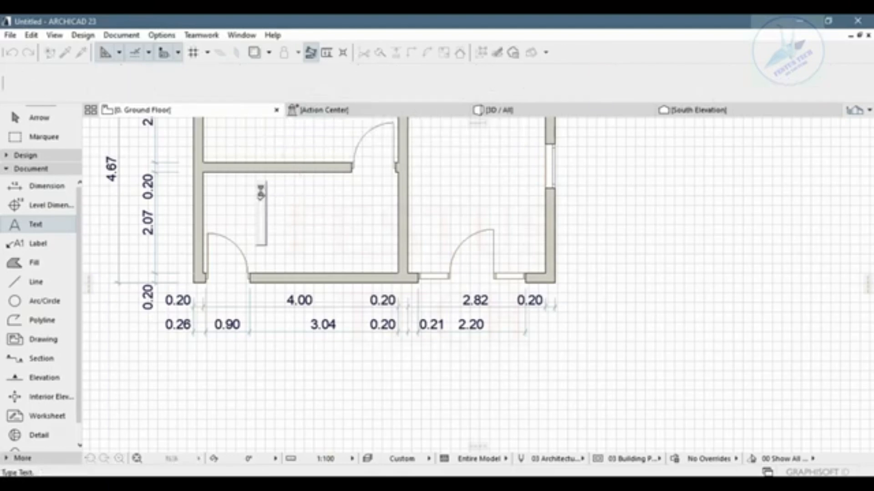
{"action": "type", "text": "GGGGGGGGGGGG"}
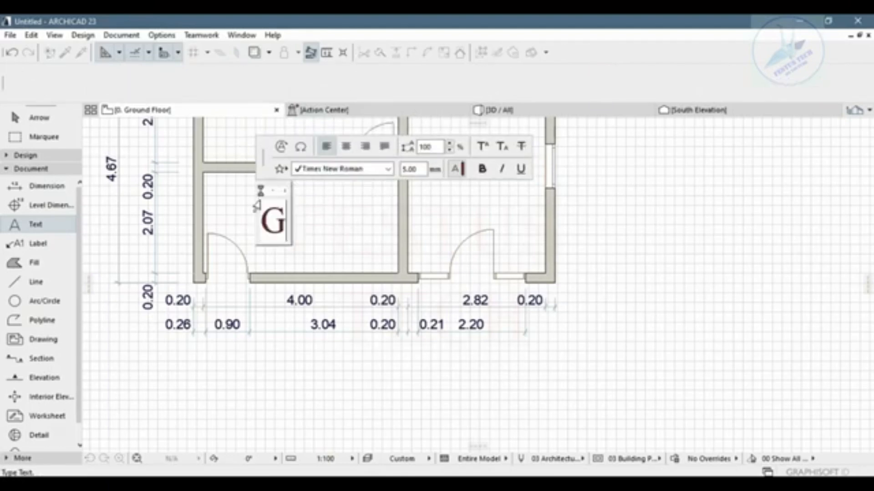
{"action": "type", "text": "GGGG"}
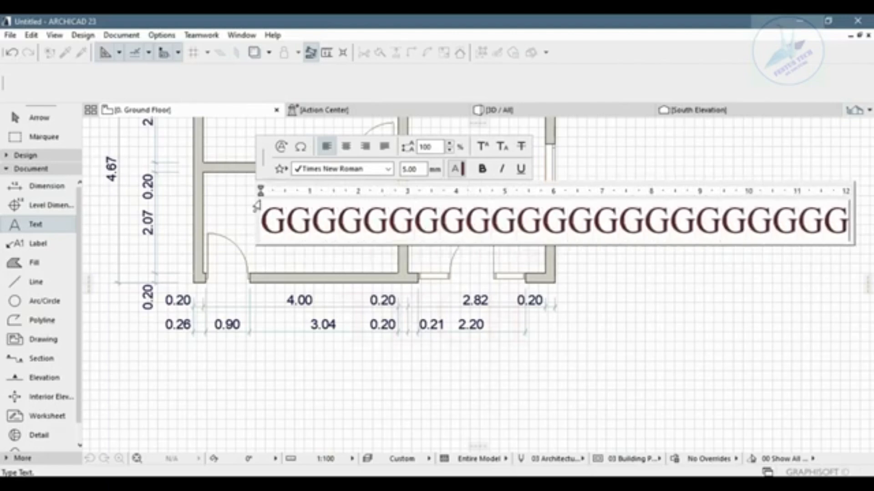
{"action": "key", "text": "BackSpace"}
{"action": "key", "text": "BackSpace"}
{"action": "key", "text": "BackSpace"}
{"action": "key", "text": "BackSpace"}
{"action": "key", "text": "BackSpace"}
{"action": "key", "text": "BackSpace"}
{"action": "key", "text": "BackSpace"}
{"action": "key", "text": "BackSpace"}
{"action": "key", "text": "BackSpace"}
{"action": "key", "text": "BackSpace"}
{"action": "key", "text": "BackSpace"}
{"action": "key", "text": "BackSpace"}
{"action": "key", "text": "BackSpace"}
{"action": "key", "text": "BackSpace"}
{"action": "key", "text": "BackSpace"}
{"action": "key", "text": "BackSpace"}
{"action": "key", "text": "BackSpace"}
{"action": "key", "text": "BackSpace"}
{"action": "key", "text": "BackSpace"}
{"action": "key", "text": "BackSpace"}
{"action": "key", "text": "BackSpace"}
{"action": "key", "text": "BackSpace"}
{"action": "key", "text": "BackSpace"}
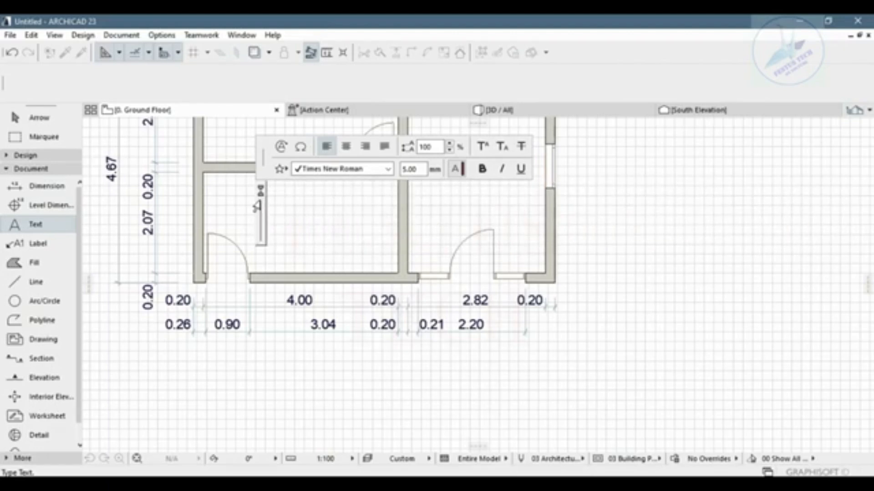
{"action": "left_click", "coordinate": [233, 207]}
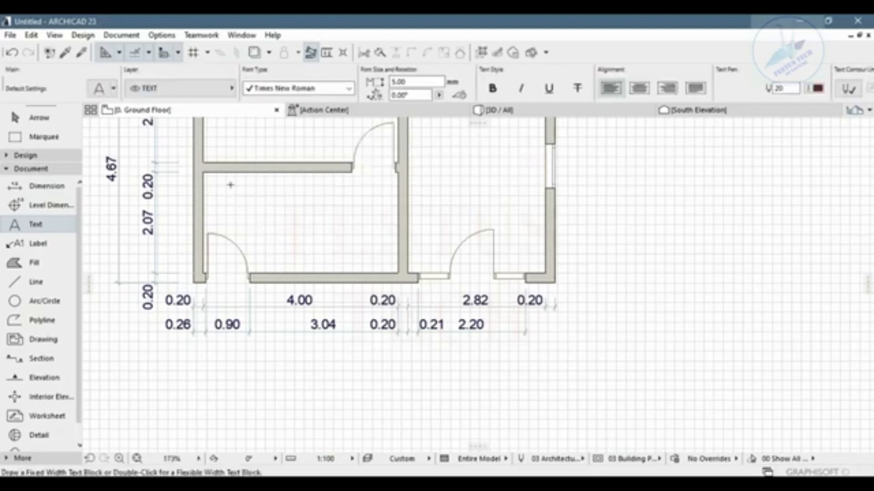
Place a fixed-width text block in the lower-left room reading SALOON
{"action": "left_click", "coordinate": [230, 185]}
{"action": "left_click", "coordinate": [359, 244]}
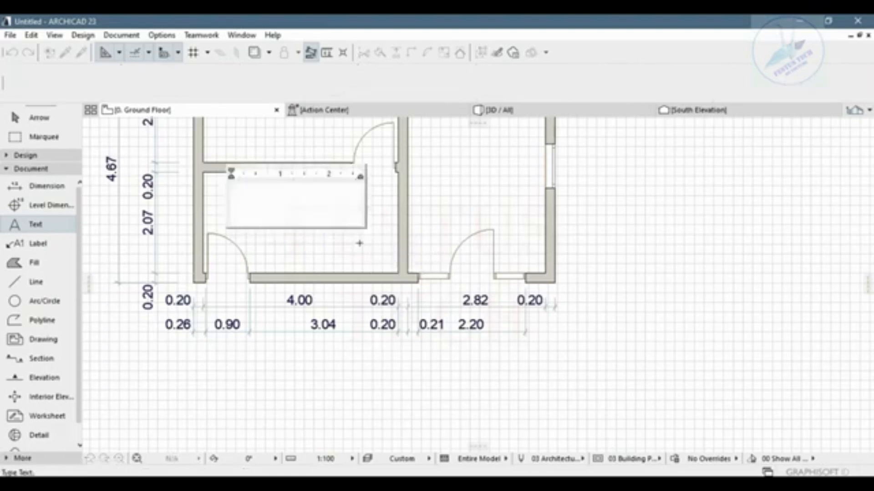
{"action": "type", "text": "SA"}
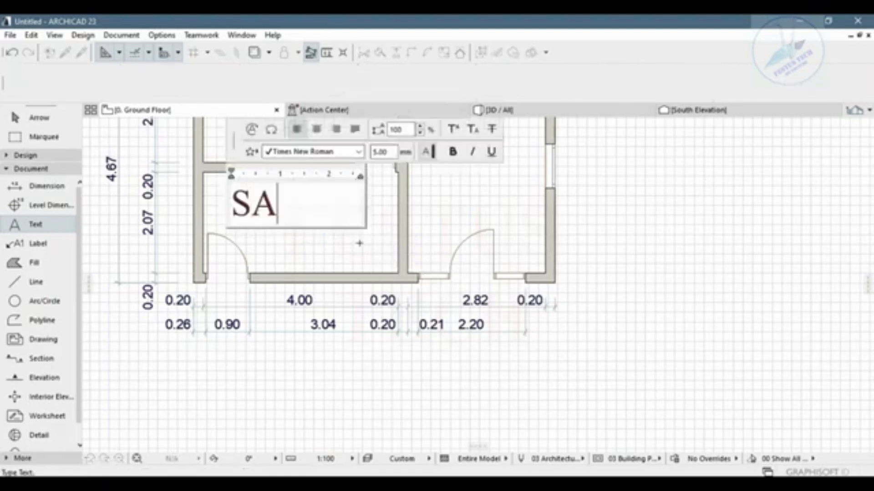
{"action": "type", "text": "LO"}
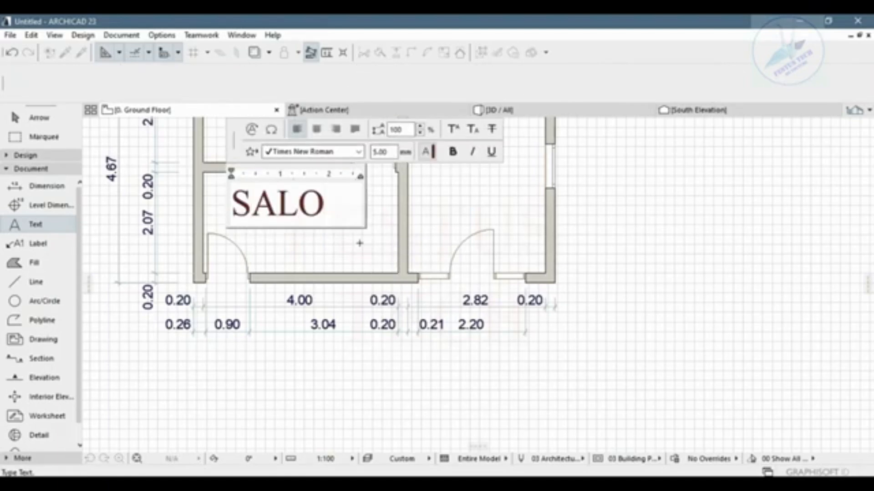
{"action": "type", "text": "ON"}
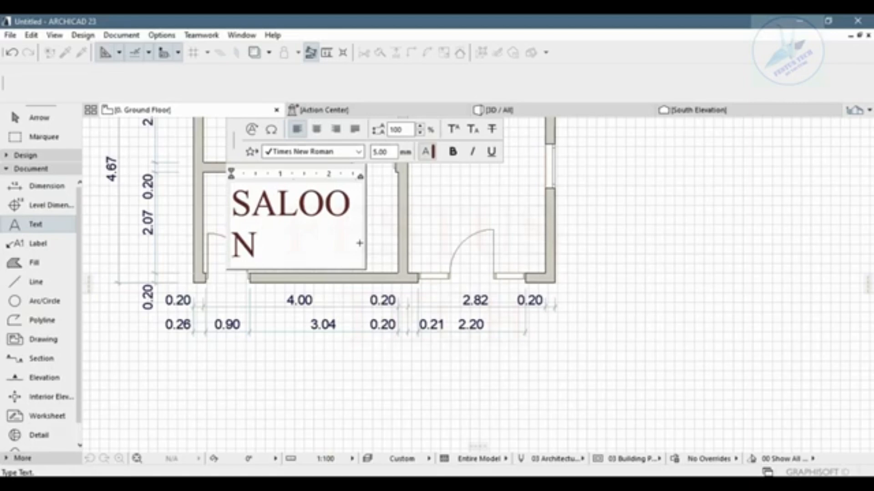
{"action": "left_click", "coordinate": [130, 239]}
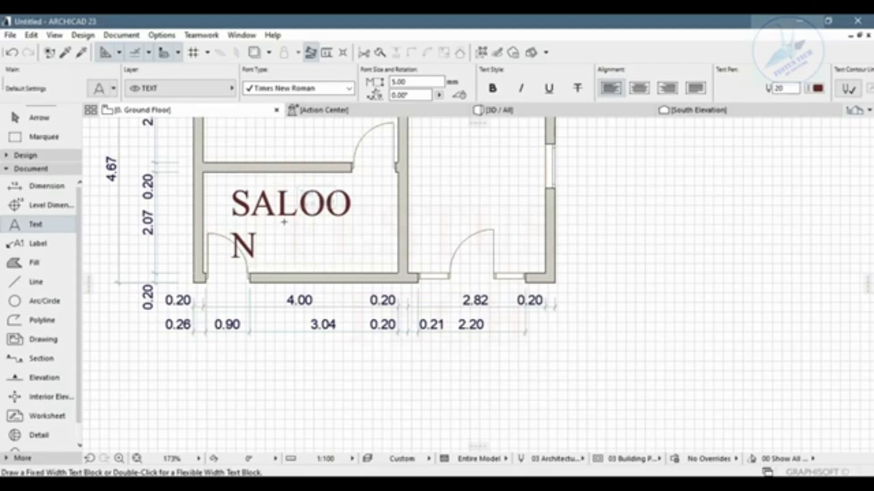
Reduce the SALOON label's text height to 2 mm
{"action": "left_click", "coordinate": [257, 219], "text": "shift"}
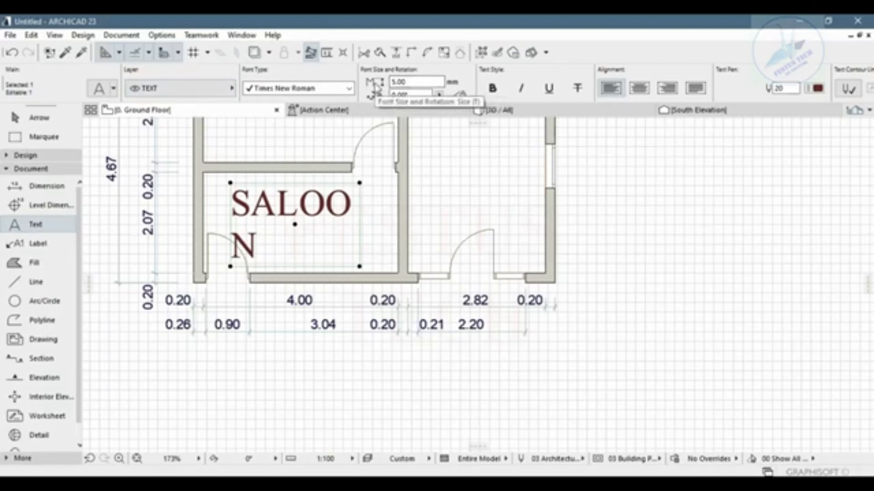
{"action": "left_click", "coordinate": [411, 82]}
{"action": "type", "text": "4"}
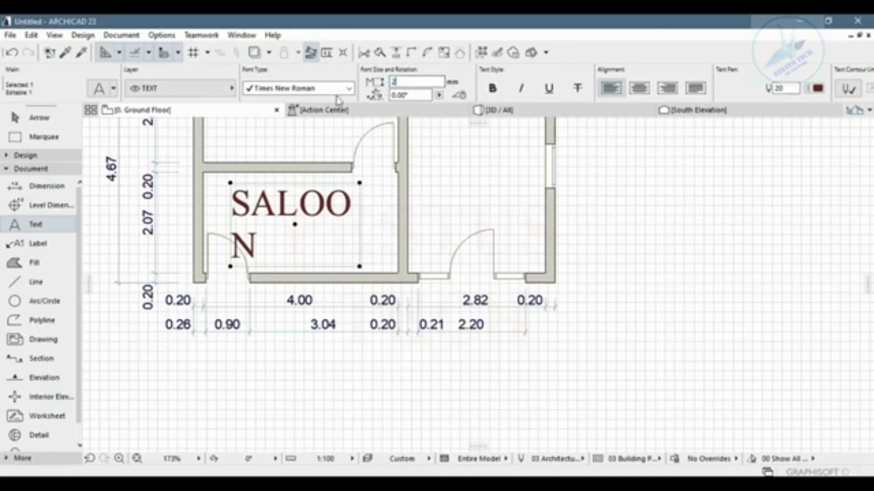
{"action": "key", "text": "Return"}
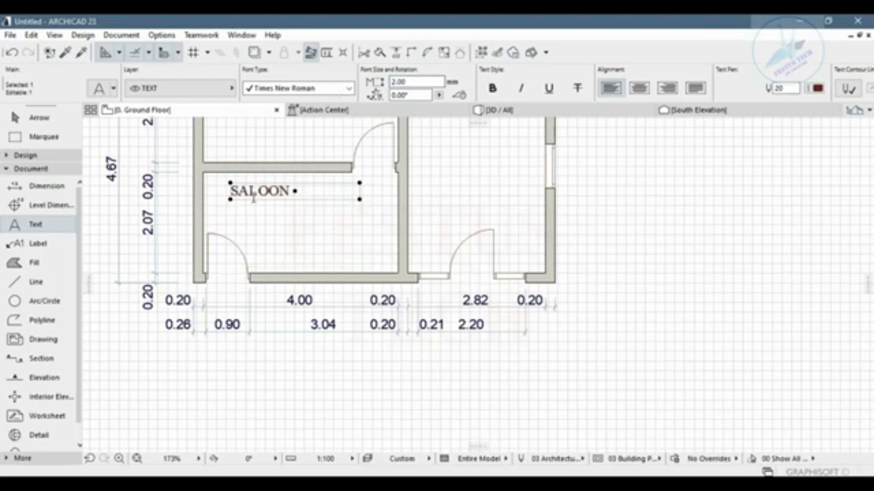
Set the SALOON label's font size to 3 mm in its text settings and deselect it
{"action": "double_click", "coordinate": [36, 226]}
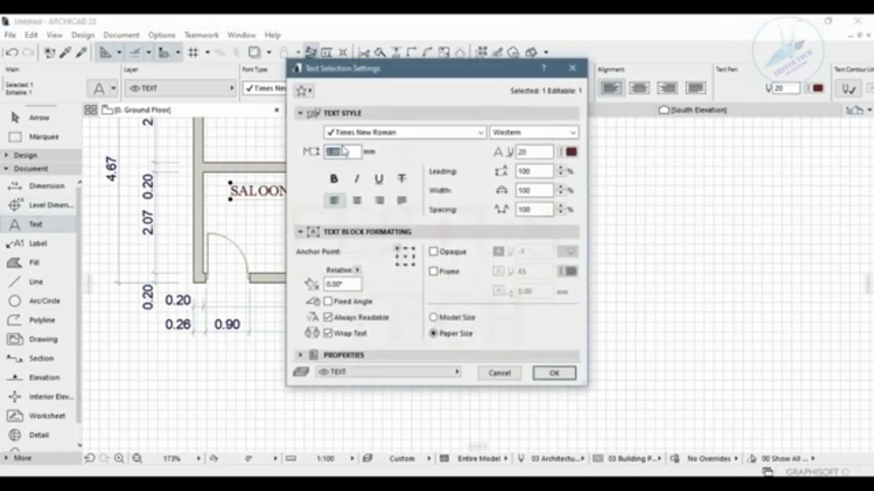
{"action": "type", "text": "3"}
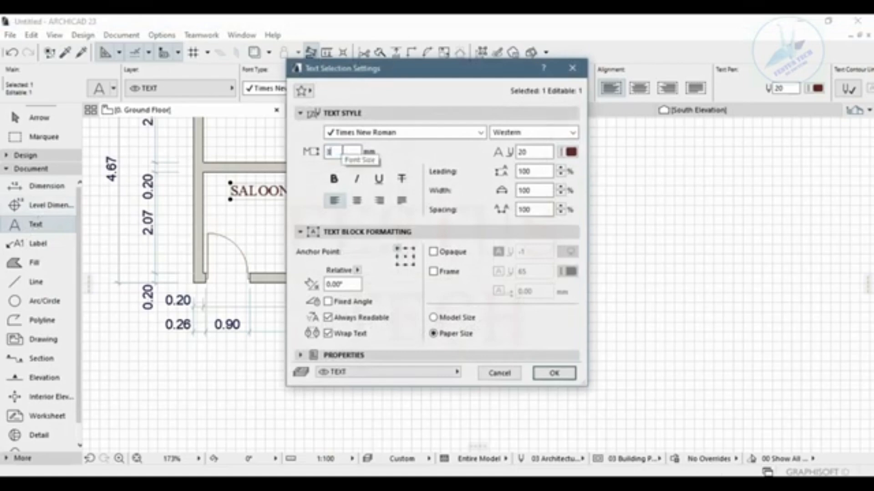
{"action": "key", "text": "Return"}
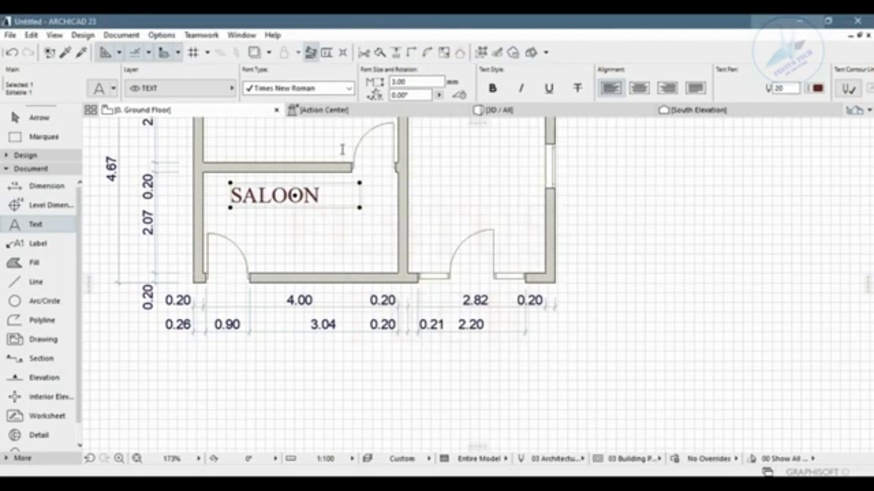
{"action": "key", "text": "Escape"}
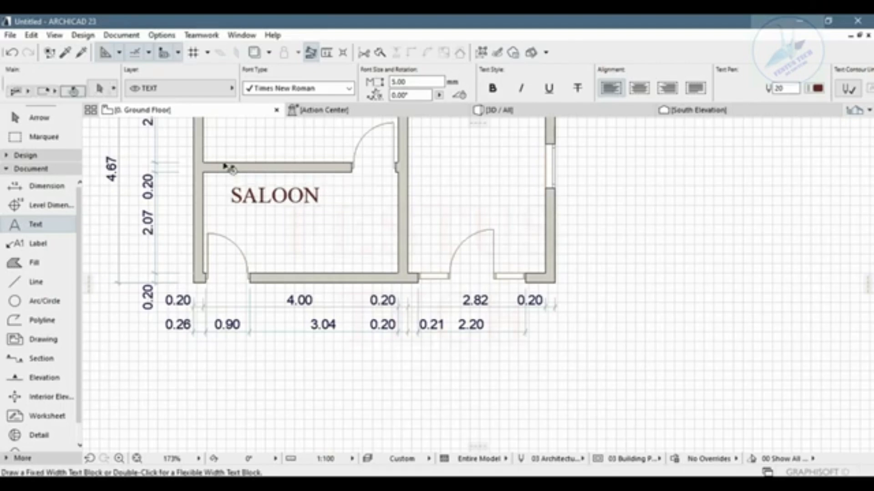
Select the SALOON label in the lower-left room and make it bold
{"action": "left_click", "coordinate": [39, 118]}
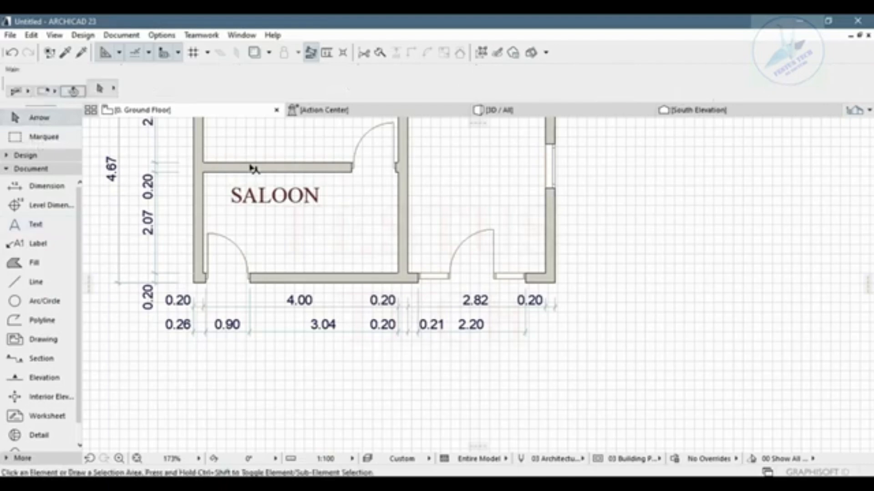
{"action": "left_click", "coordinate": [267, 199]}
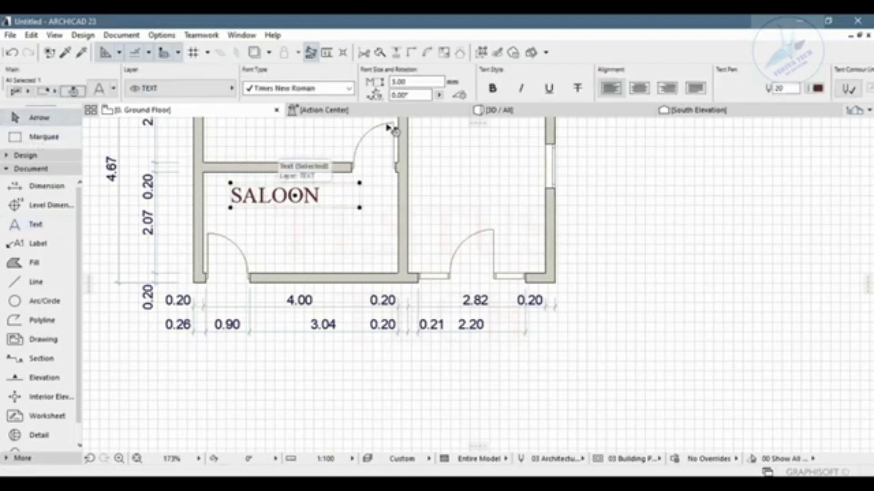
{"action": "left_click", "coordinate": [493, 89]}
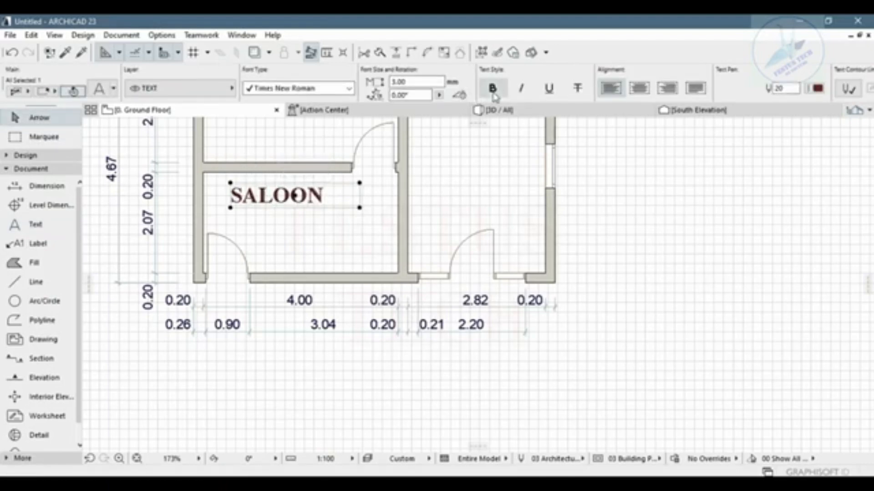
Try underline, italic and strikethrough on the SALOON label, turning each one off again
{"action": "left_click", "coordinate": [550, 88]}
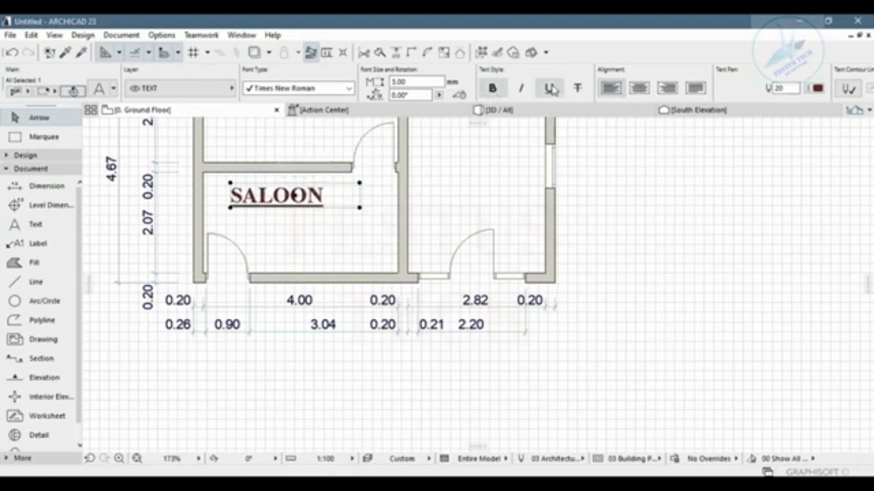
{"action": "left_click", "coordinate": [551, 88]}
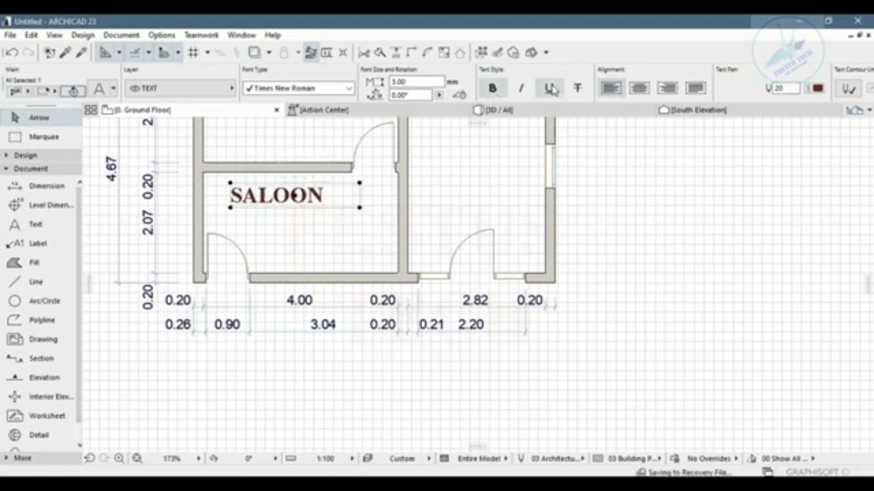
{"action": "left_click", "coordinate": [522, 95]}
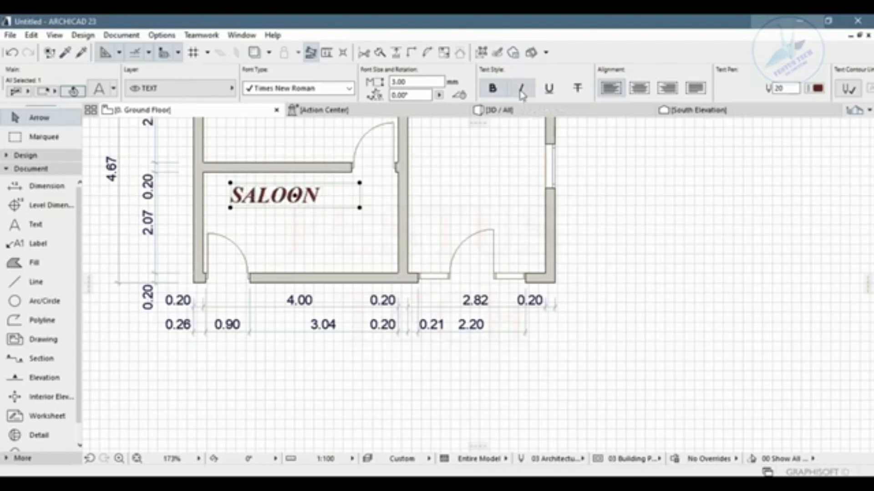
{"action": "left_click", "coordinate": [522, 94]}
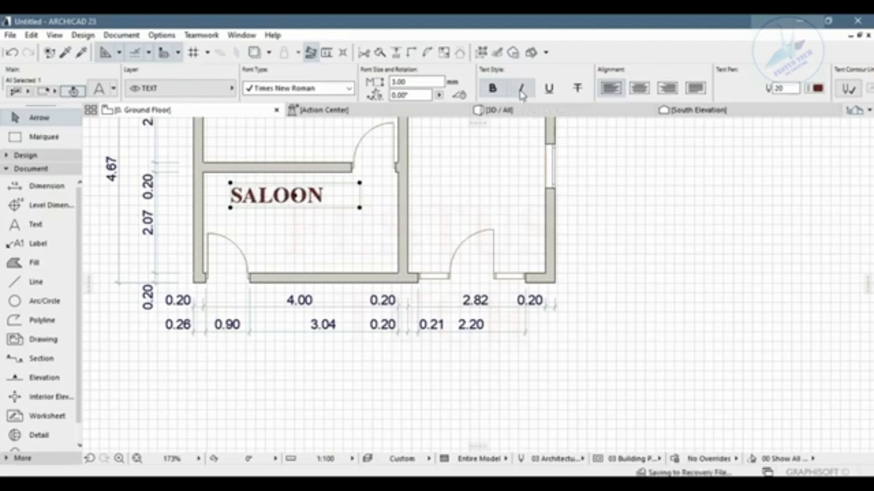
{"action": "left_click", "coordinate": [575, 94]}
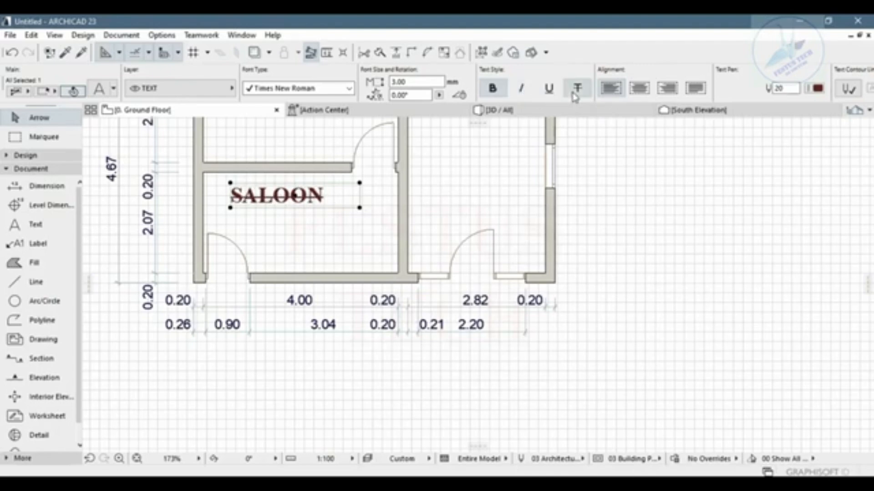
{"action": "left_click", "coordinate": [575, 94]}
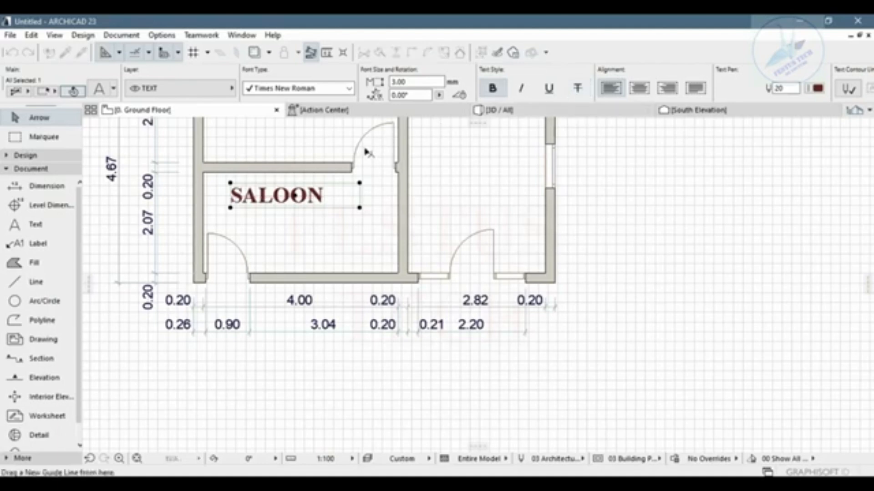
Centre-align the SALOON label and change its text pen to green, ending with it deselected on the ground-floor plan
{"action": "left_click", "coordinate": [639, 89]}
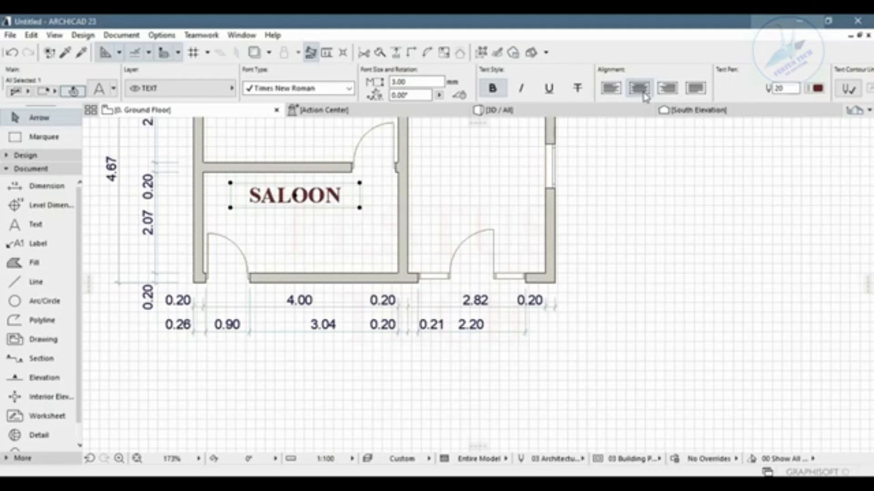
{"action": "left_click", "coordinate": [818, 90]}
{"action": "left_click", "coordinate": [772, 114]}
{"action": "left_click", "coordinate": [774, 112]}
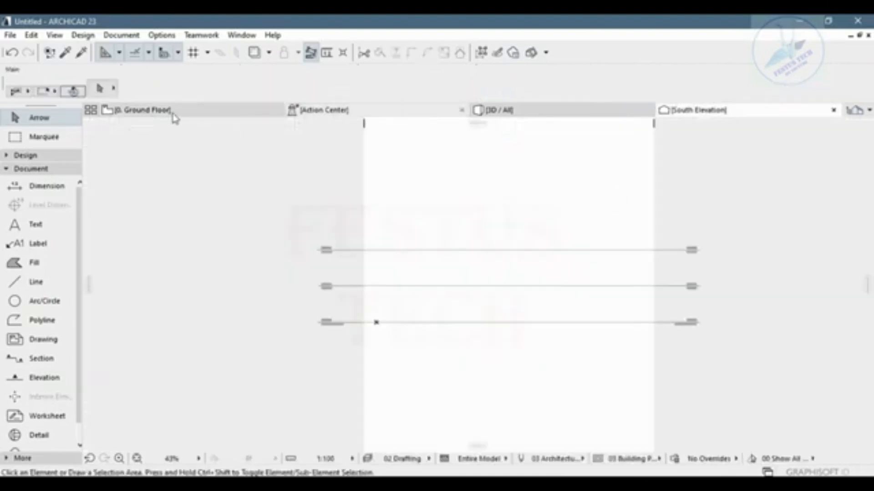
{"action": "mouse_move", "coordinate": [138, 117]}
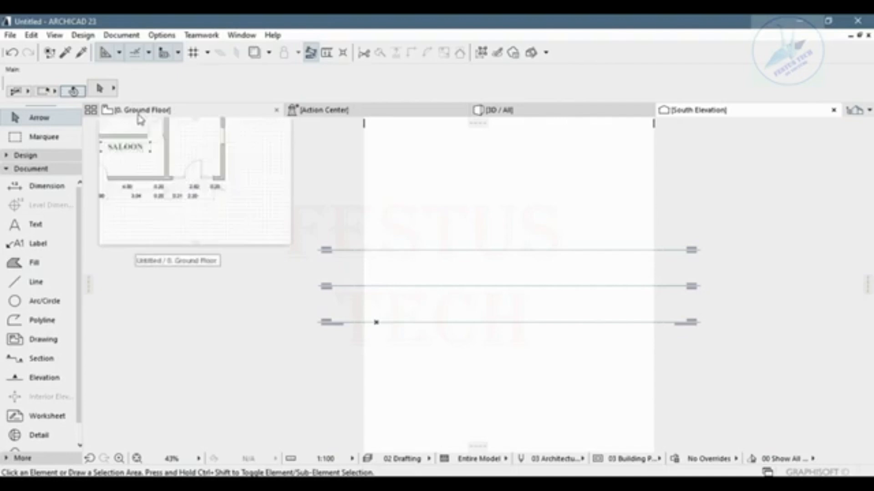
{"action": "mouse_move", "coordinate": [481, 119]}
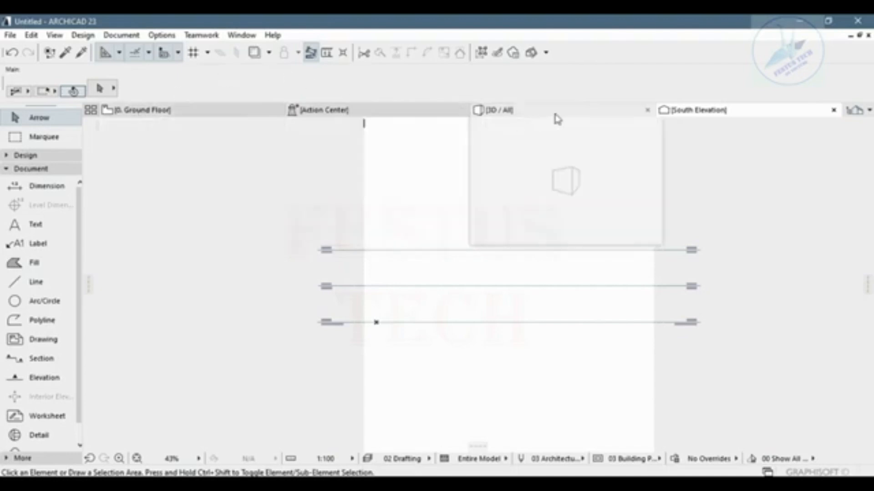
{"action": "left_click", "coordinate": [167, 115]}
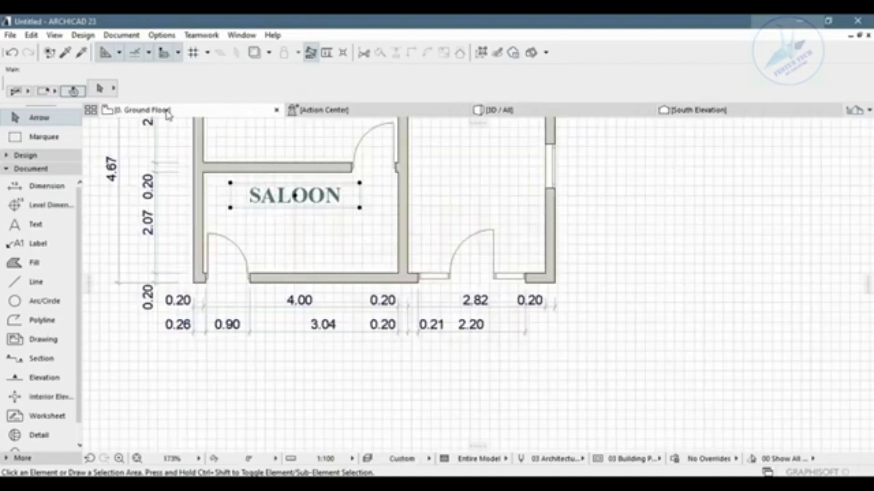
{"action": "left_click", "coordinate": [349, 316]}
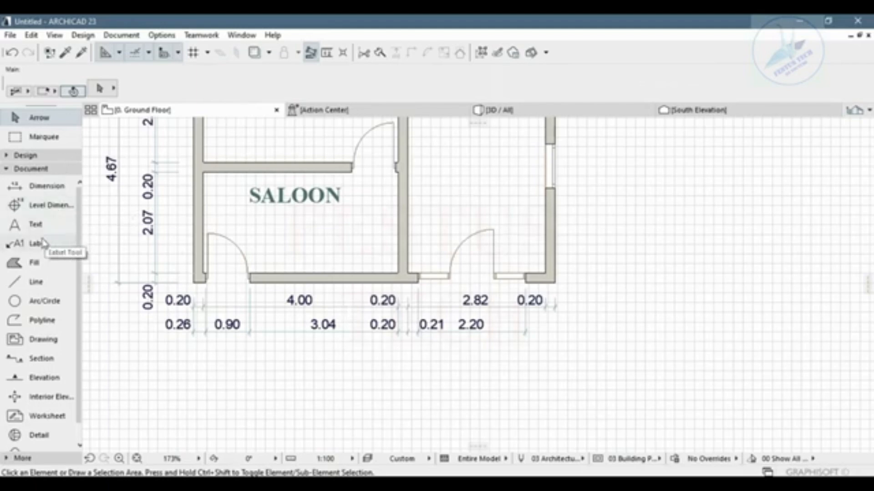
Place a text block reading "SALOON 2" in the lower-right room
{"action": "left_click", "coordinate": [37, 224]}
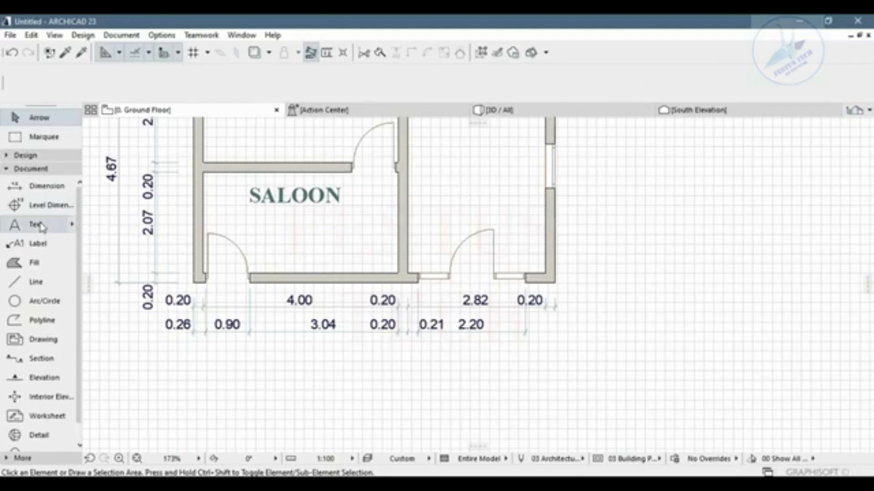
{"action": "left_click", "coordinate": [421, 165]}
{"action": "left_click", "coordinate": [531, 199]}
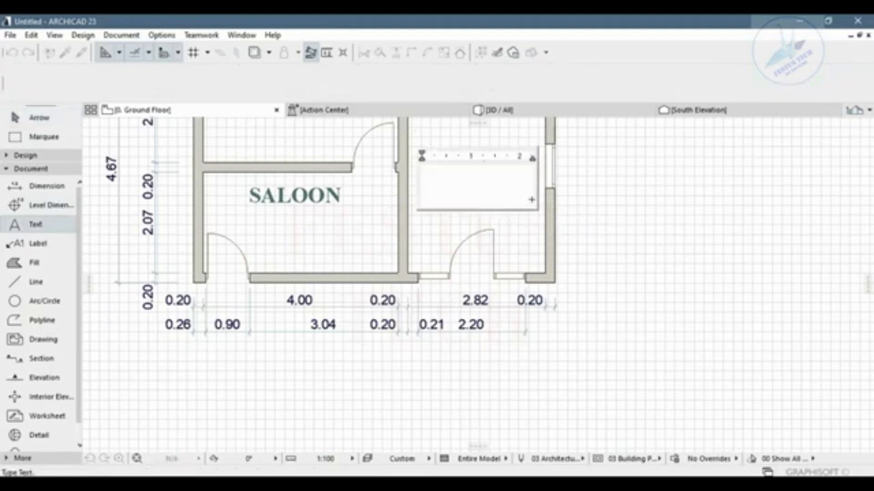
{"action": "type", "text": "SALOON 2"}
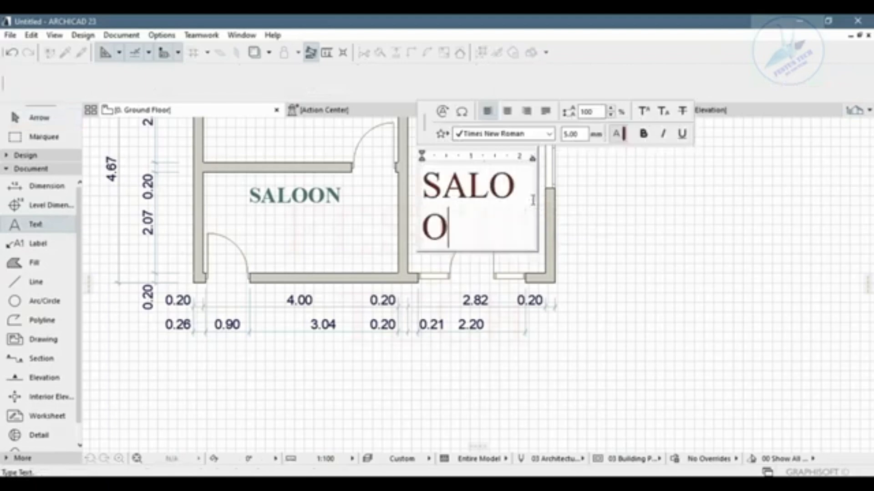
{"action": "left_click", "coordinate": [638, 255]}
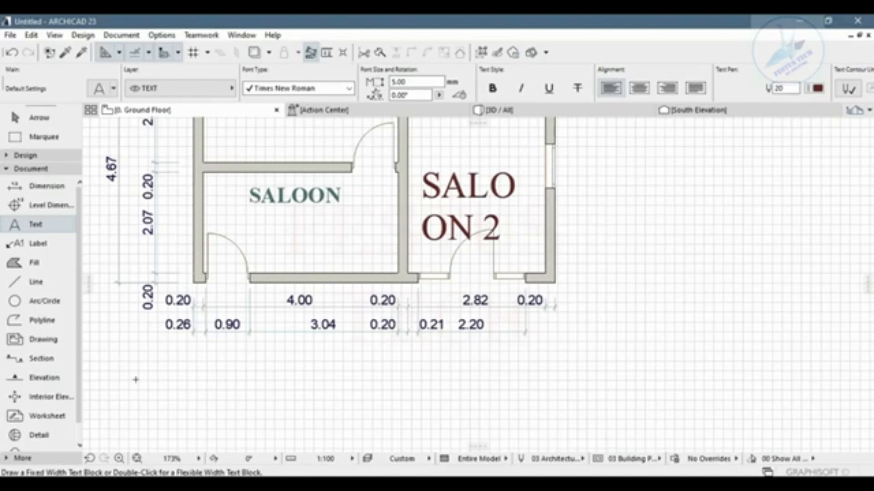
Set the default text size to 3 mm
{"action": "double_click", "coordinate": [40, 221]}
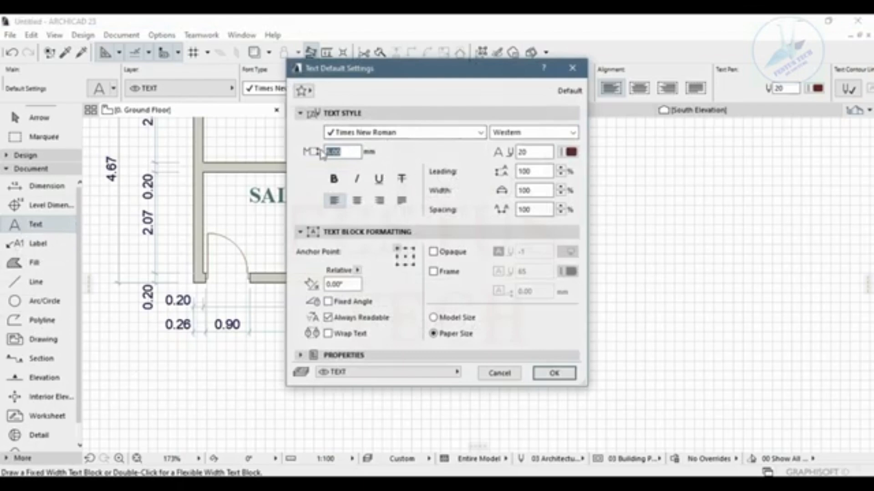
{"action": "type", "text": "3"}
{"action": "key", "text": "Return"}
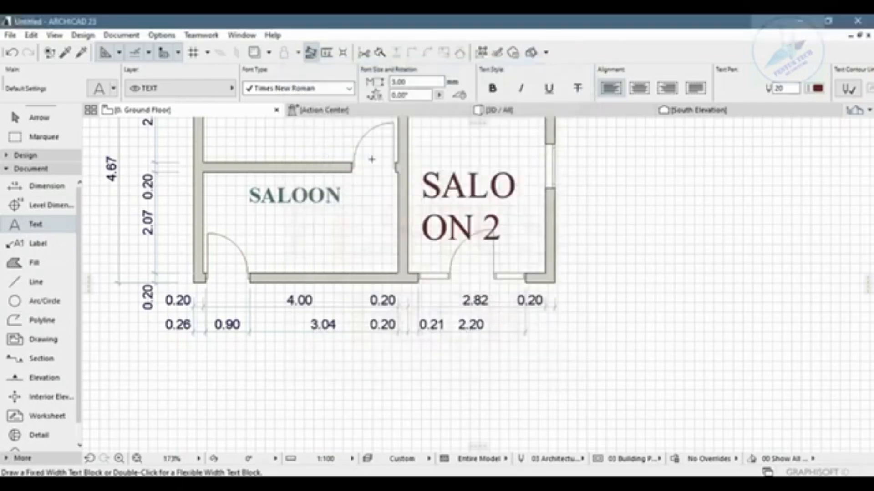
Add a text block reading "SALOON" in the lower-right room, just above the large SALOON 2 label
{"action": "left_click", "coordinate": [414, 127]}
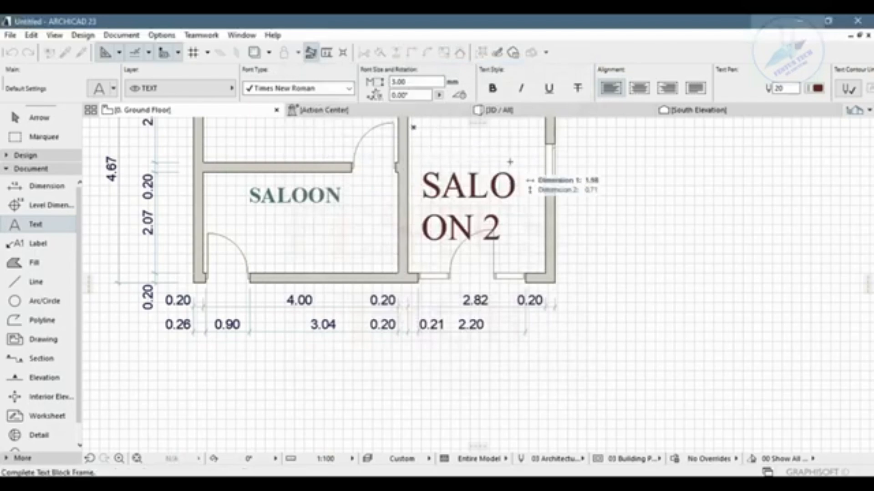
{"action": "left_click", "coordinate": [537, 156]}
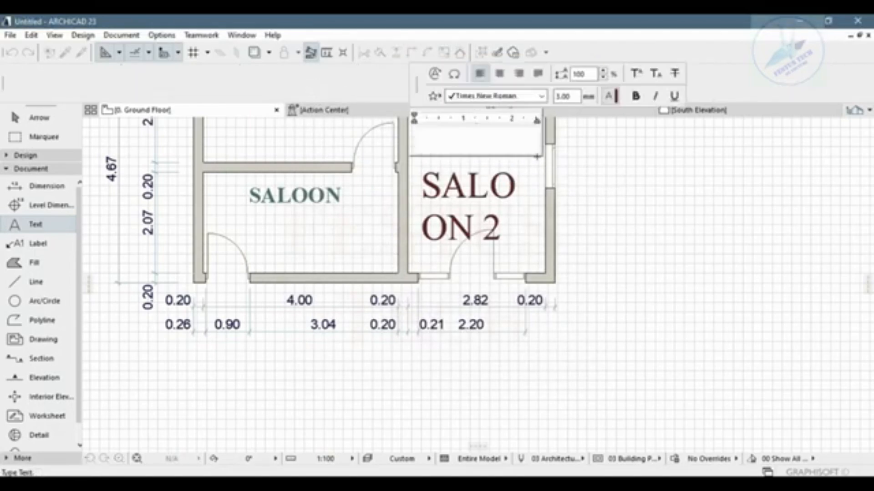
{"action": "type", "text": "SALOON"}
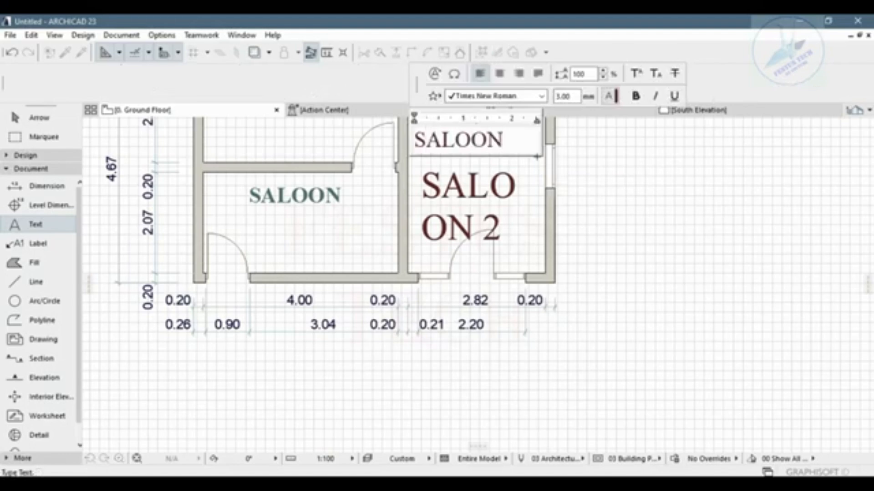
{"action": "key", "text": "Return"}
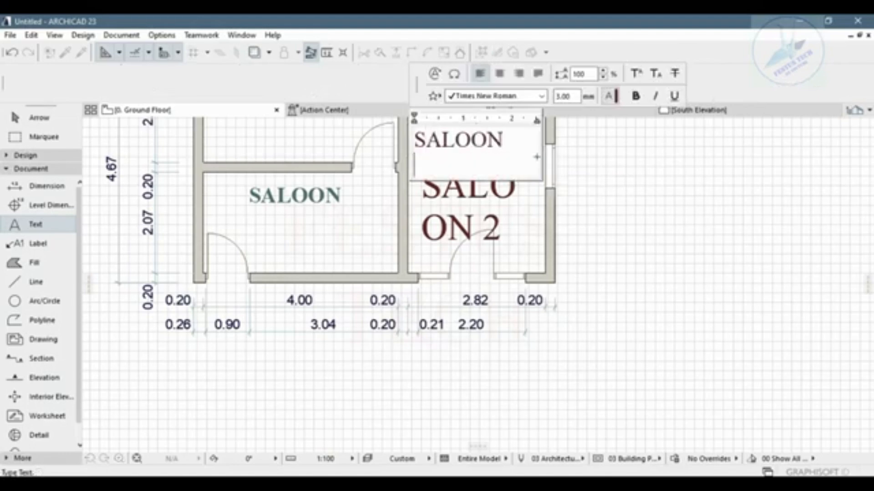
{"action": "key", "text": "BackSpace"}
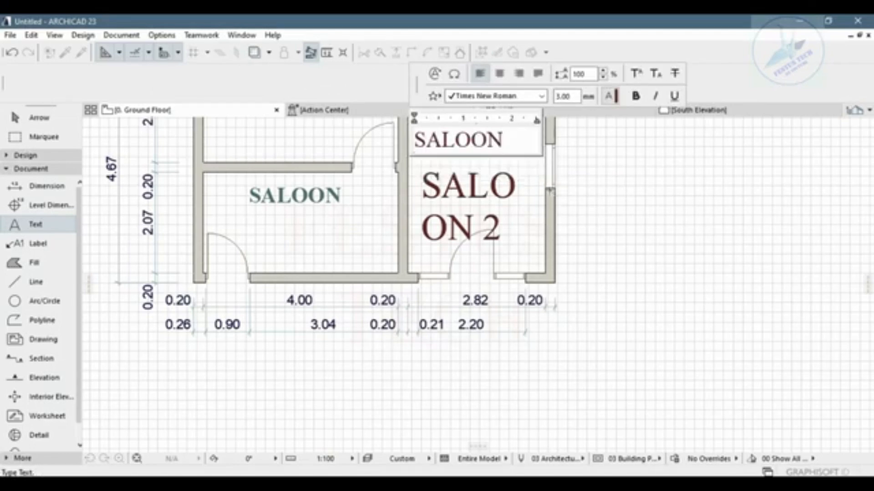
{"action": "left_click", "coordinate": [628, 207]}
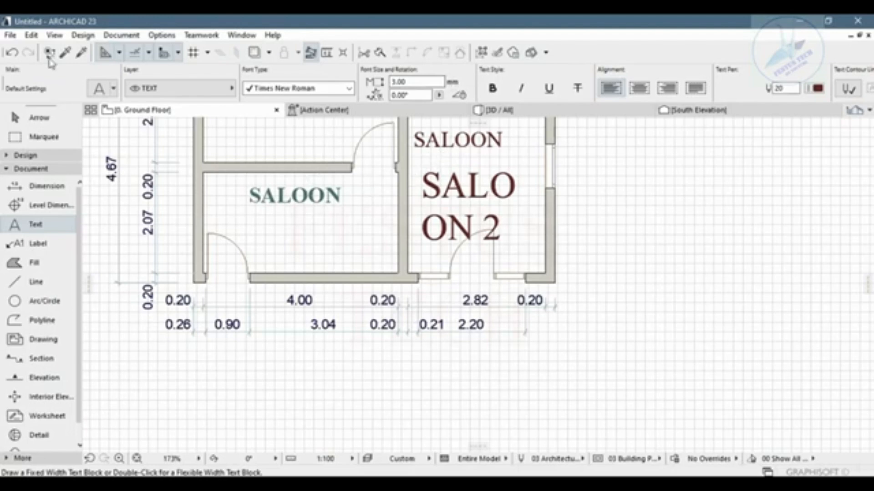
Delete the oversized SALOON 2 label from the lower-right room
{"action": "left_click", "coordinate": [39, 117]}
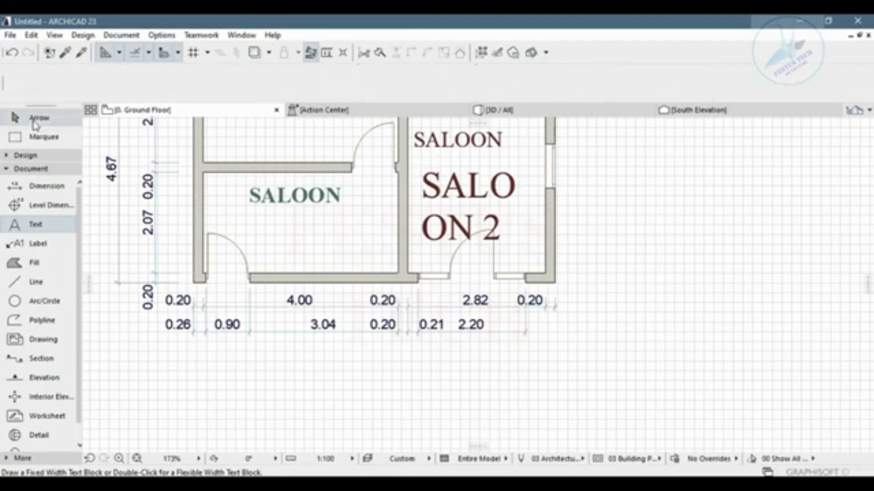
{"action": "left_click", "coordinate": [471, 209]}
{"action": "right_click", "coordinate": [471, 207]}
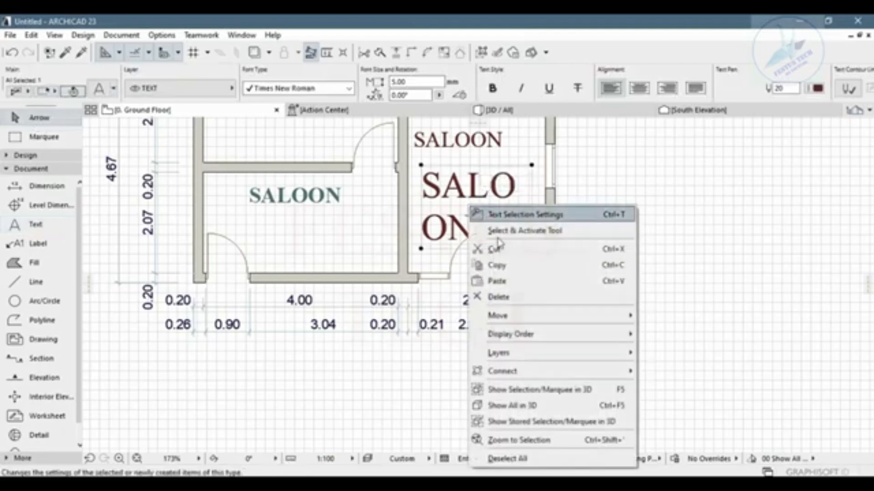
{"action": "left_click", "coordinate": [498, 296]}
{"action": "scroll", "coordinate": [439, 187], "scroll_direction": "down", "scroll_amount": 2}
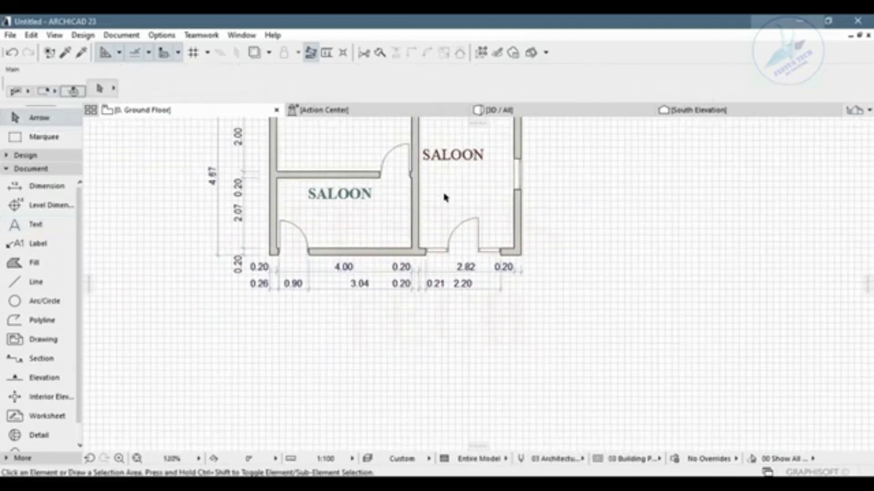
Move the green SALOON label outside the plan's lower-left corner, and bring it back into the lower-left room
{"action": "left_click", "coordinate": [330, 201]}
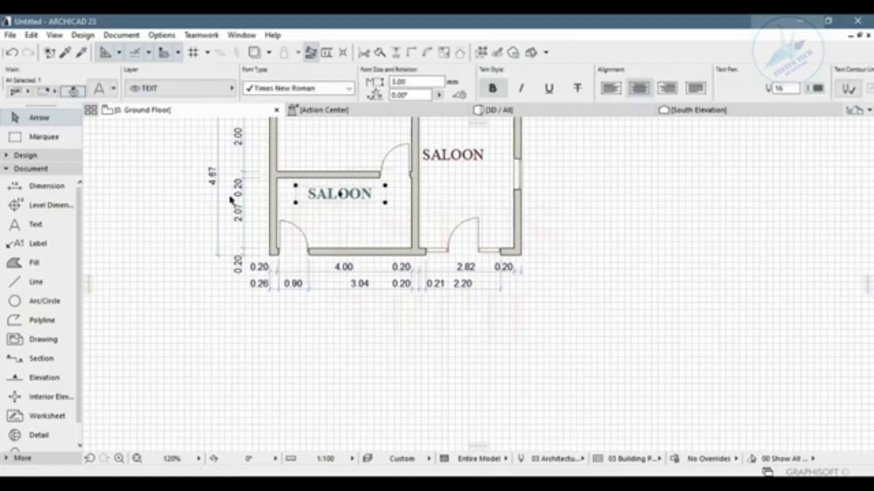
{"action": "left_click", "coordinate": [340, 194]}
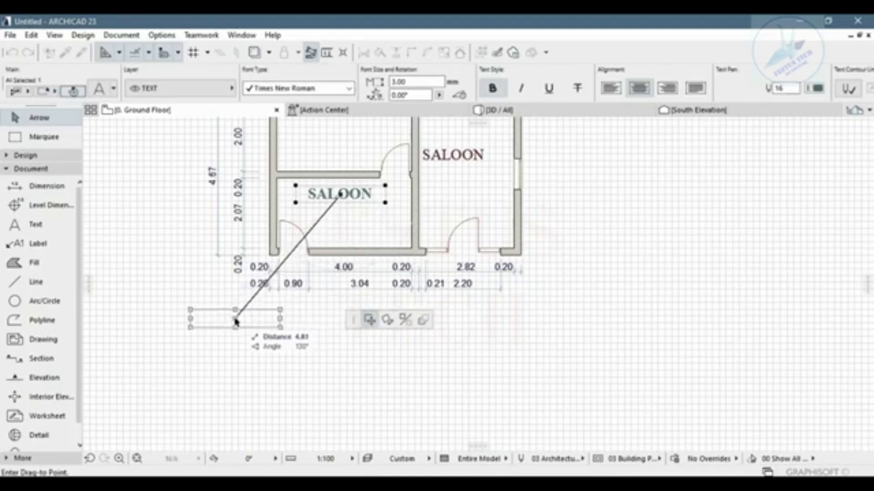
{"action": "left_click", "coordinate": [235, 318]}
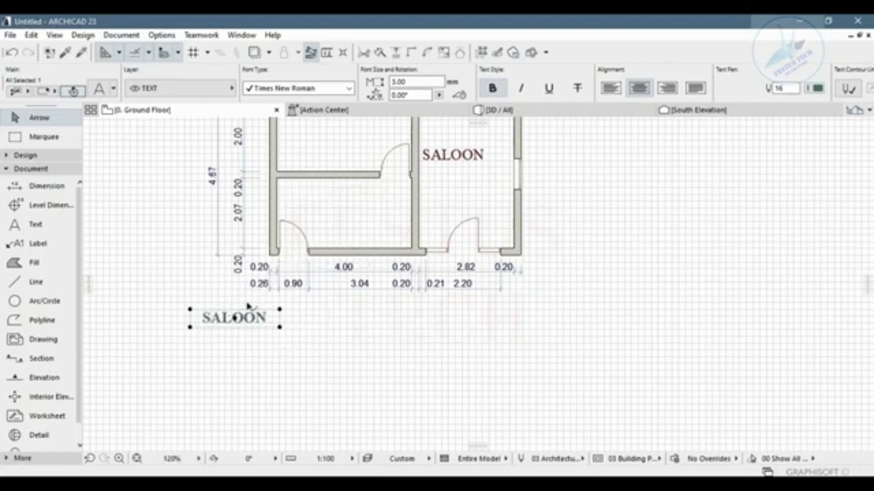
{"action": "left_click", "coordinate": [236, 317]}
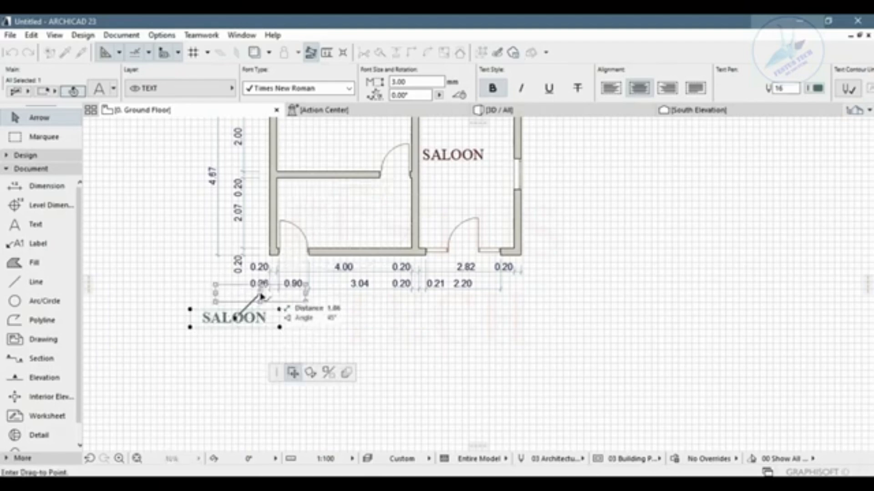
{"action": "left_click", "coordinate": [331, 208]}
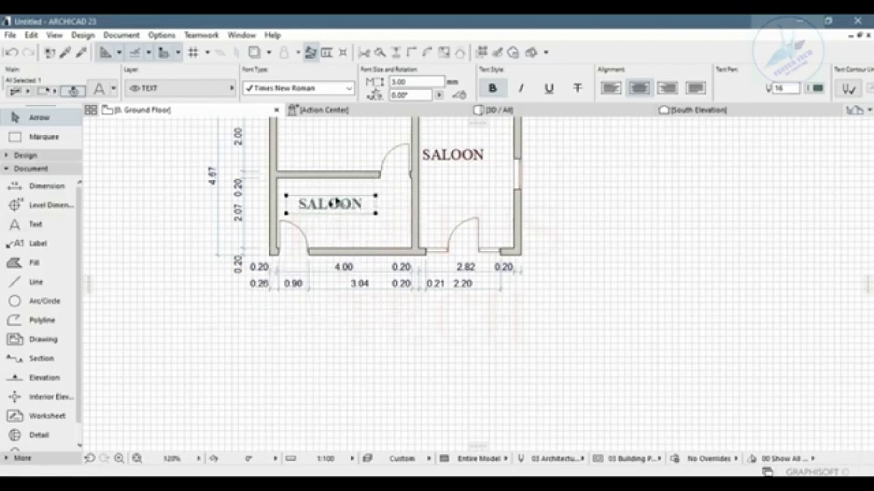
Rotate the green SALOON label by about 58° around the right edge of its text block
{"action": "left_click", "coordinate": [331, 204]}
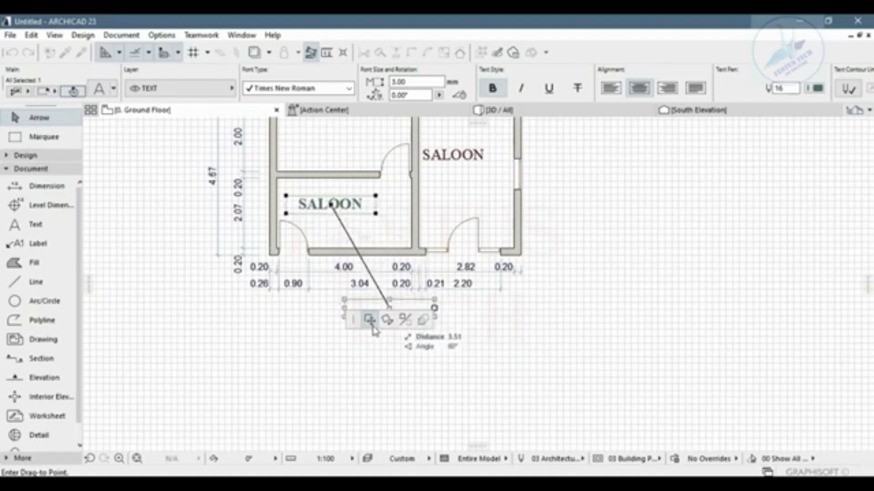
{"action": "left_click_drag", "start_coordinate": [353, 319], "coordinate": [110, 126]}
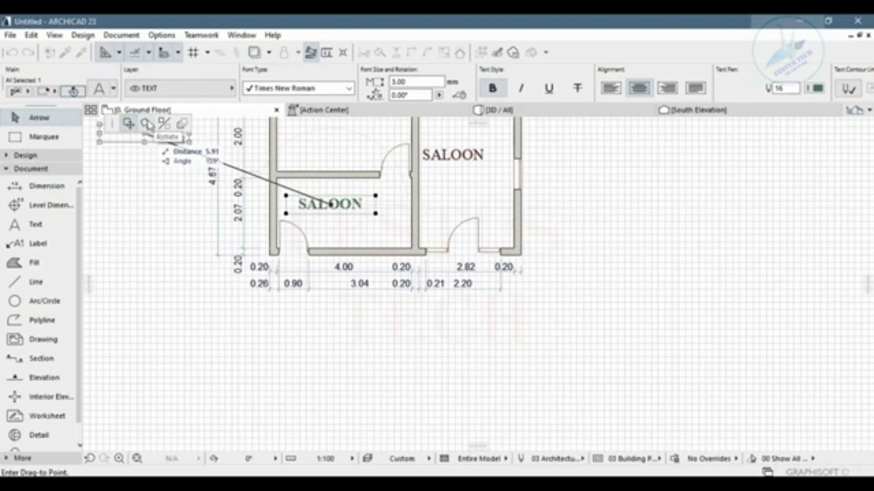
{"action": "left_click", "coordinate": [147, 124]}
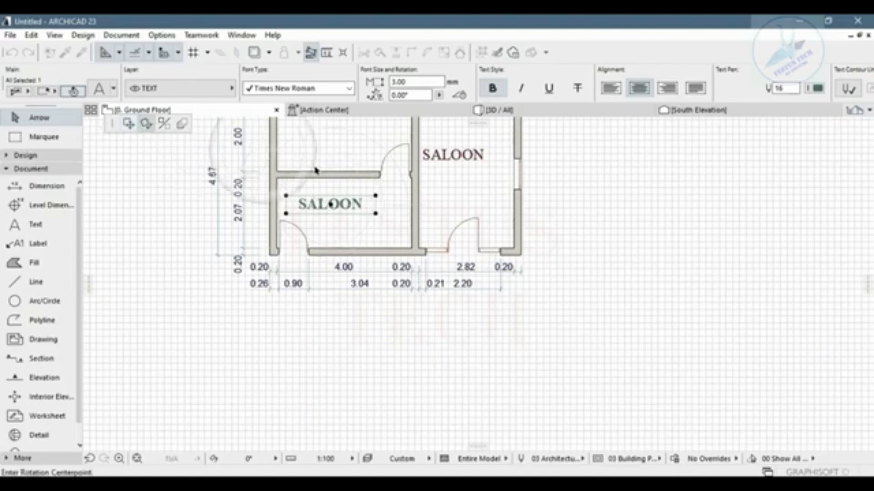
{"action": "left_click", "coordinate": [376, 206]}
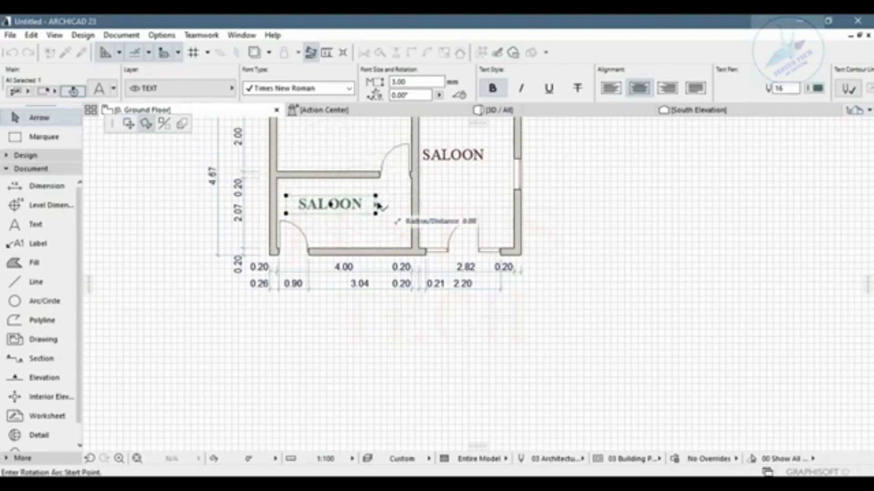
{"action": "left_click", "coordinate": [464, 203]}
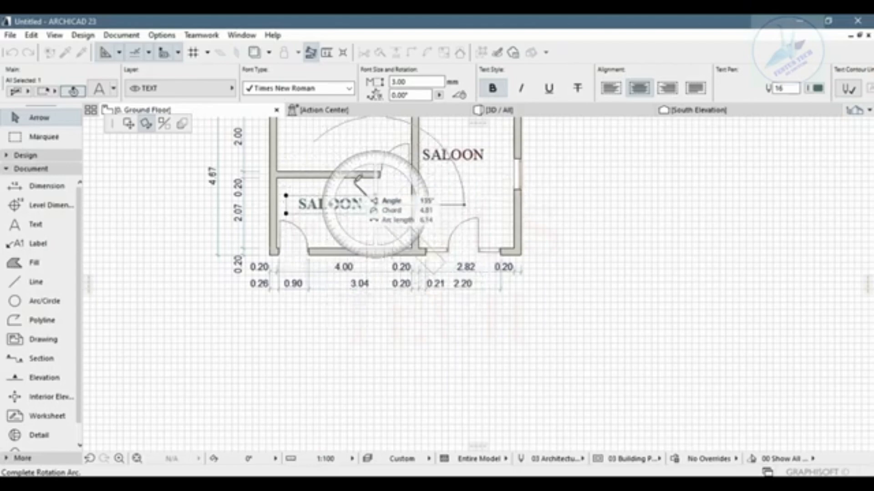
{"action": "left_click", "coordinate": [397, 170]}
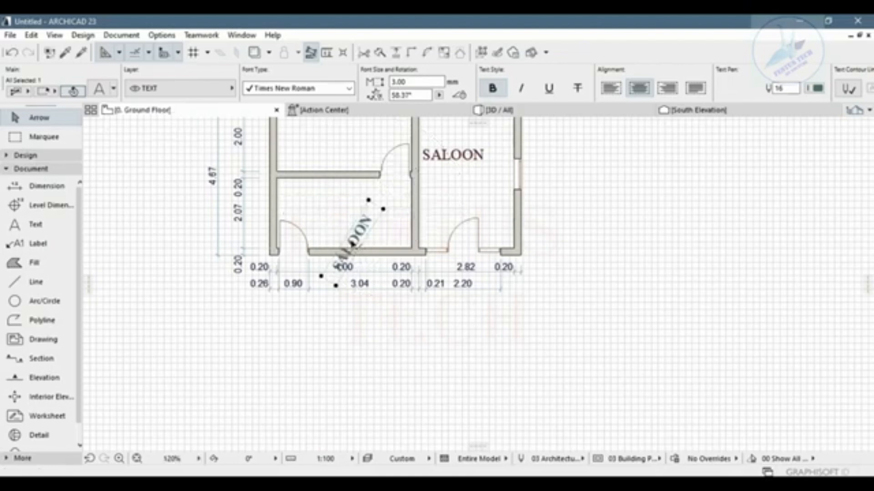
Move the rotated SALOON label up so it sits inside the lower-left room, and deselect it
{"action": "left_click", "coordinate": [353, 241]}
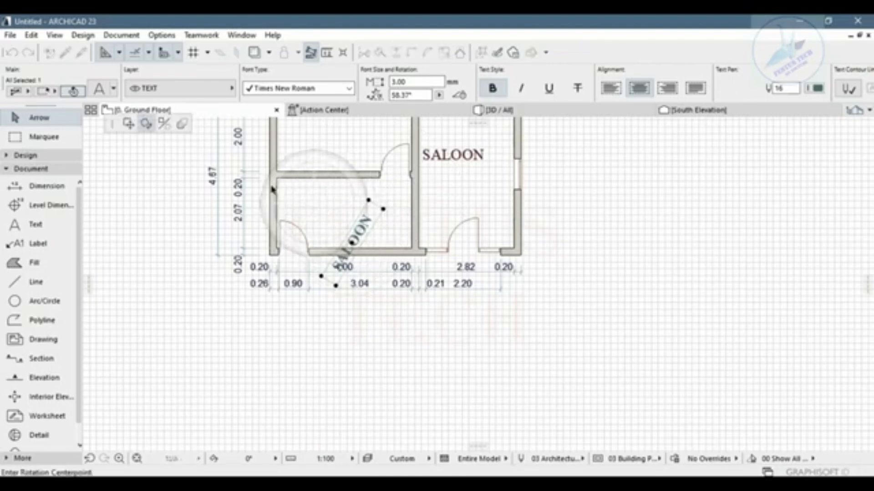
{"action": "left_click", "coordinate": [128, 123]}
{"action": "left_click", "coordinate": [357, 217]}
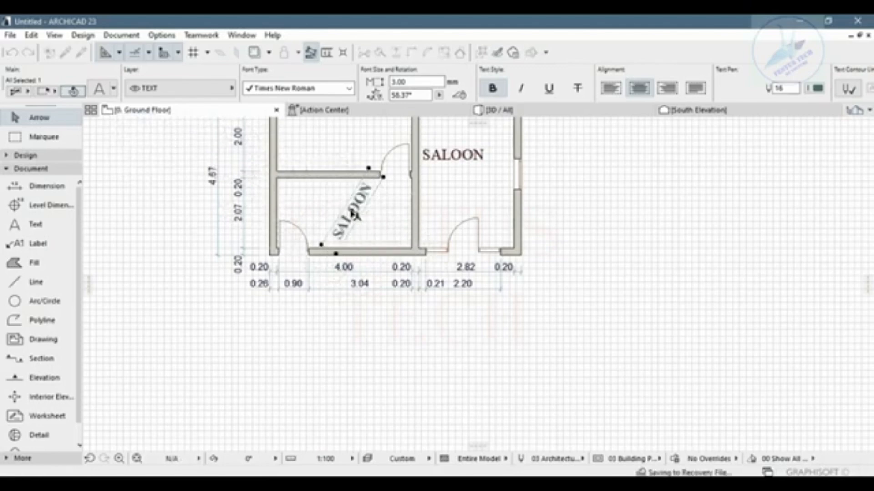
{"action": "left_click", "coordinate": [377, 240]}
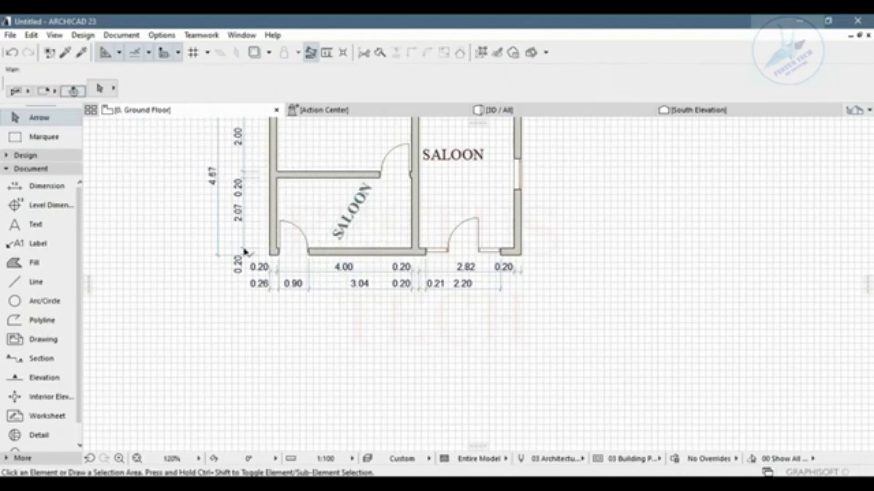
Multiply the rotated SALOON label by dragging with the Increment method, placing 3 copies toward the right-hand room, and undo the multiplication
{"action": "left_click", "coordinate": [354, 215]}
{"action": "left_click", "coordinate": [354, 214]}
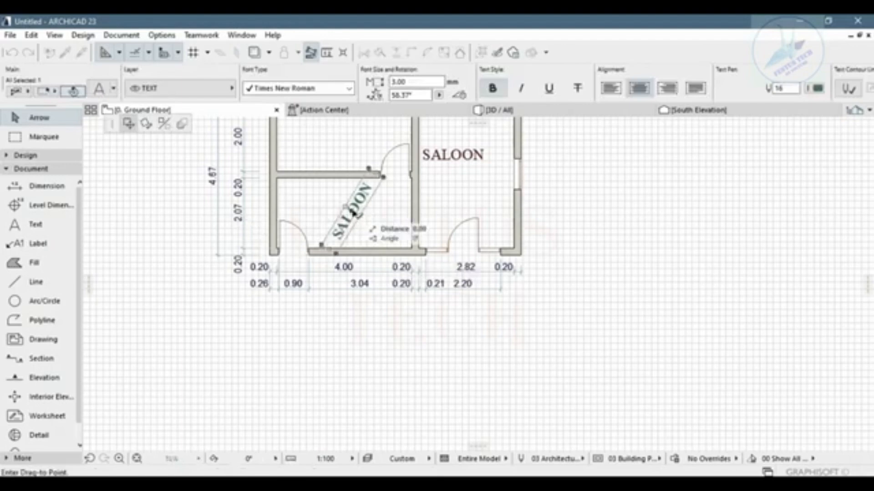
{"action": "left_click", "coordinate": [183, 126]}
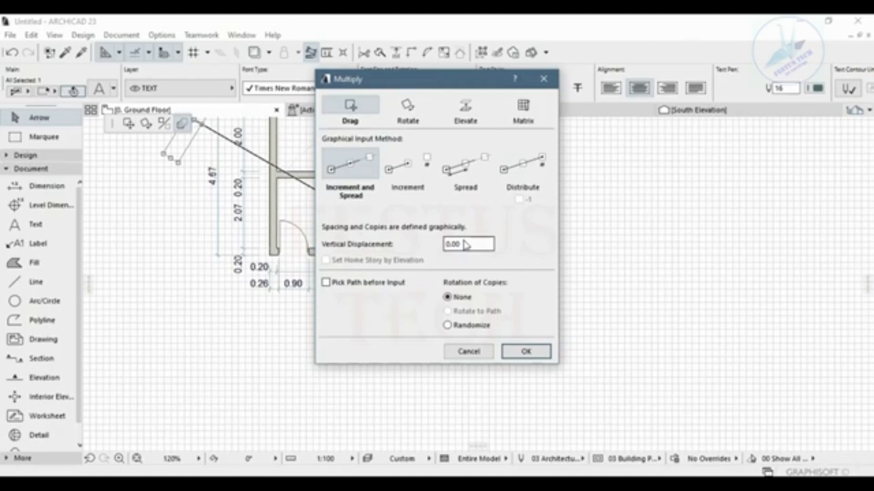
{"action": "left_click", "coordinate": [419, 173]}
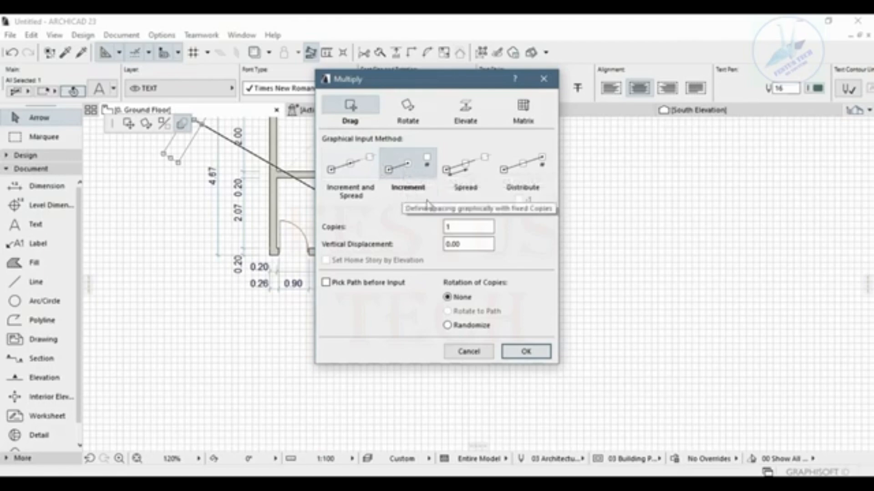
{"action": "left_click", "coordinate": [460, 226]}
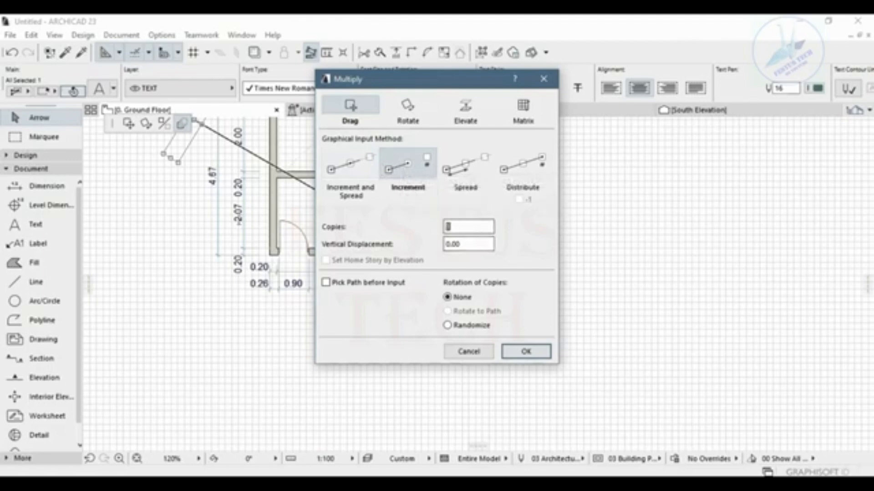
{"action": "type", "text": "3"}
{"action": "left_click", "coordinate": [509, 351]}
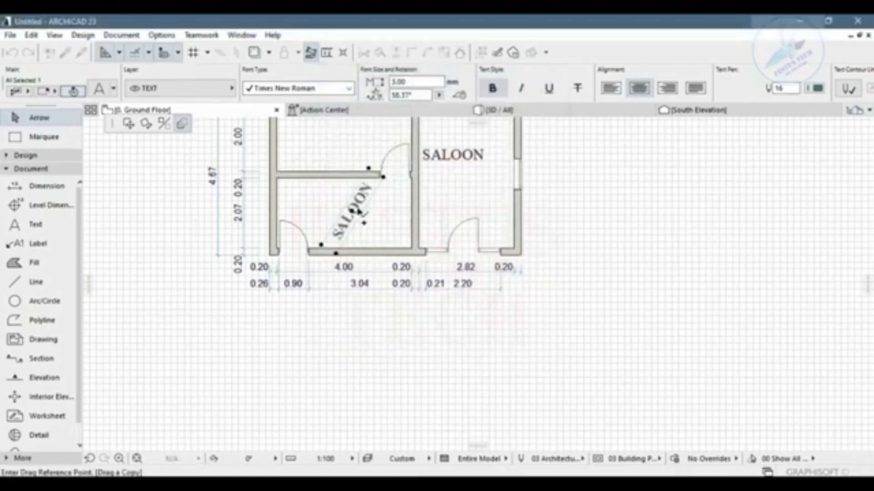
{"action": "left_click", "coordinate": [353, 211]}
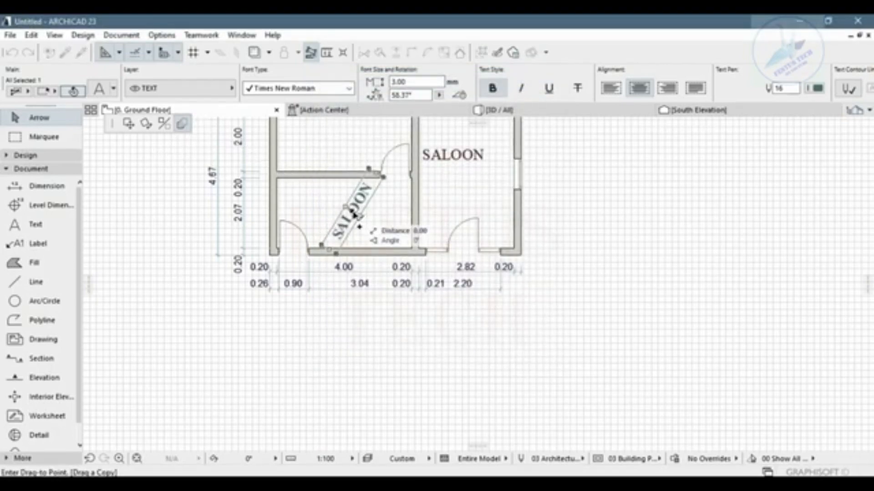
{"action": "left_click", "coordinate": [476, 223]}
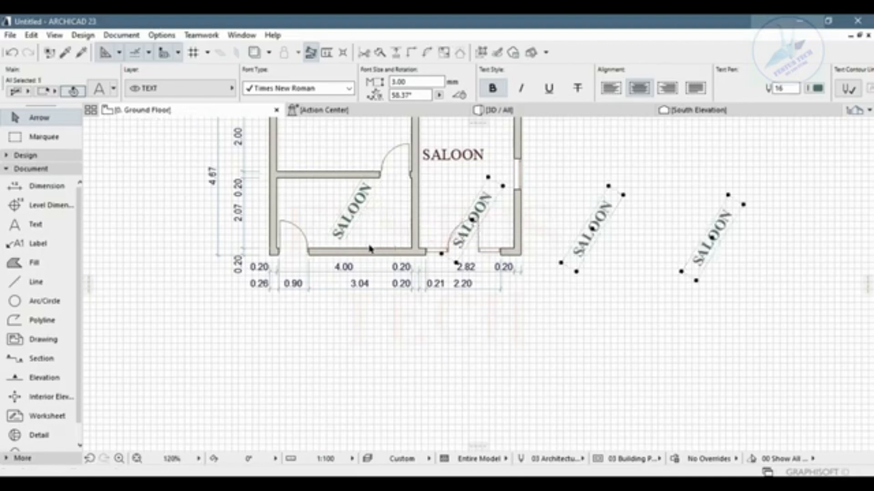
{"action": "key", "text": "ctrl+z"}
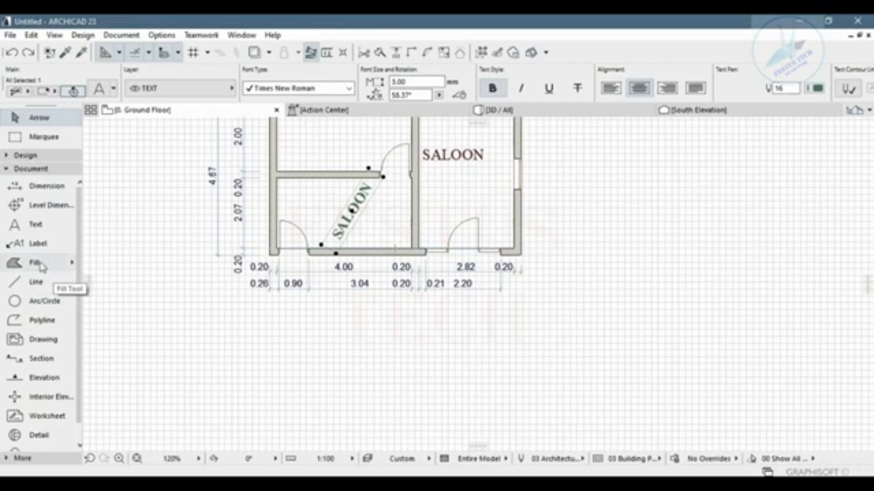
{"action": "scroll", "coordinate": [41, 266], "scroll_direction": "down", "scroll_amount": 1}
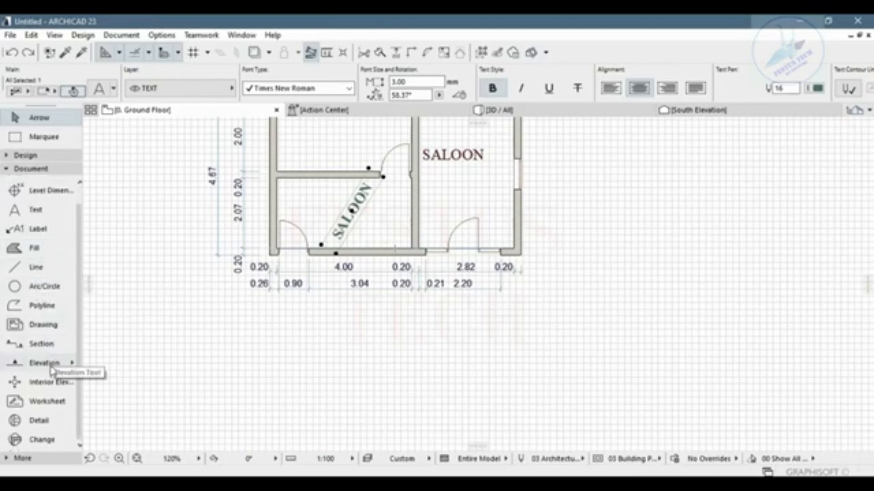
{"action": "scroll", "coordinate": [51, 369], "scroll_direction": "up", "scroll_amount": 1}
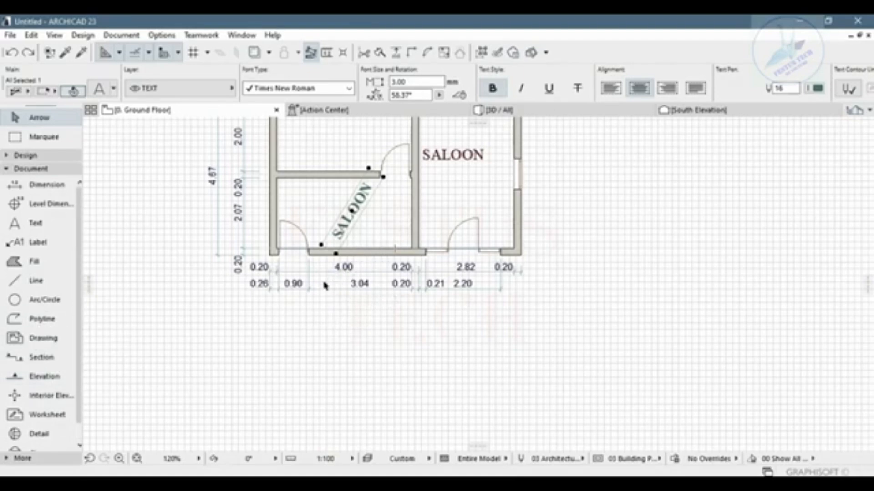
{"action": "left_click", "coordinate": [349, 323]}
{"action": "scroll", "coordinate": [357, 332], "scroll_direction": "down", "scroll_amount": 3}
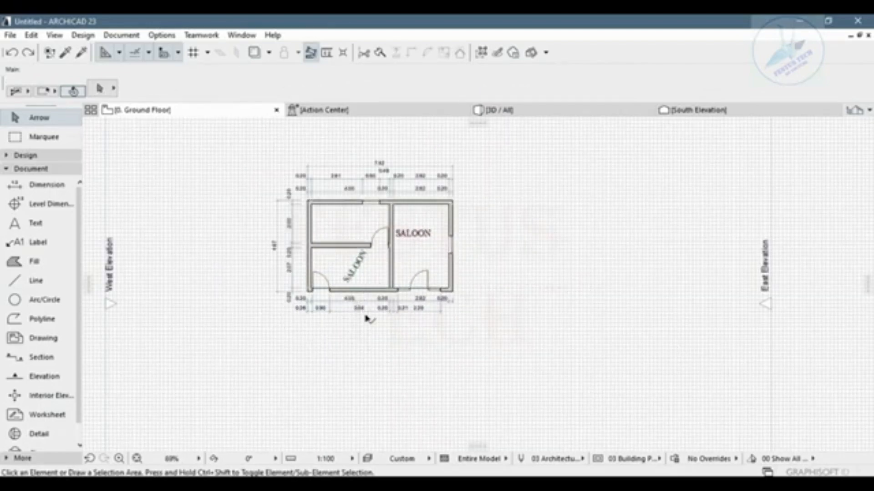
{"action": "scroll", "coordinate": [367, 319], "scroll_direction": "up", "scroll_amount": 4}
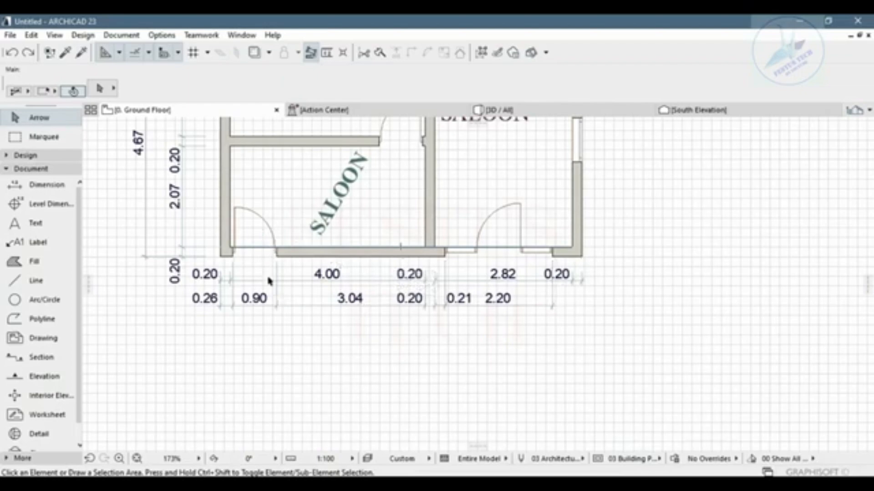
{"action": "scroll", "coordinate": [457, 302], "scroll_direction": "down", "scroll_amount": 5}
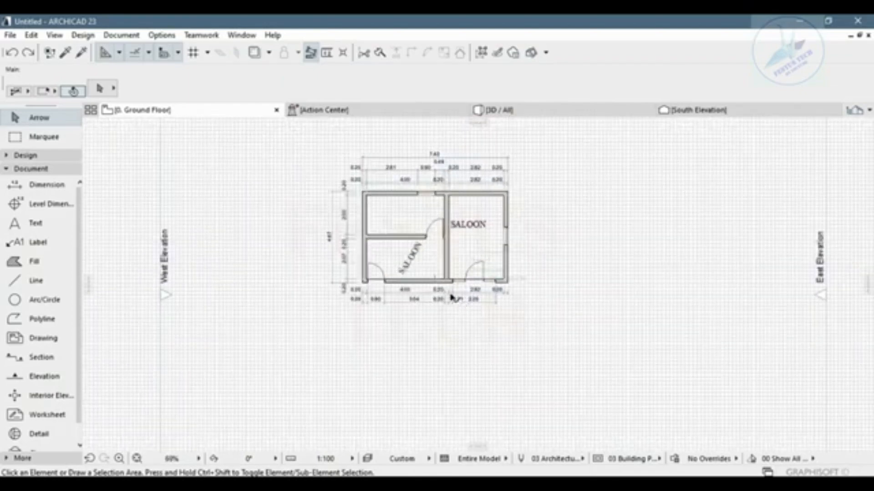
Hide the DIMENSION layer in the layer settings and apply the change to the floor plan
{"action": "key", "text": "ctrl+l"}
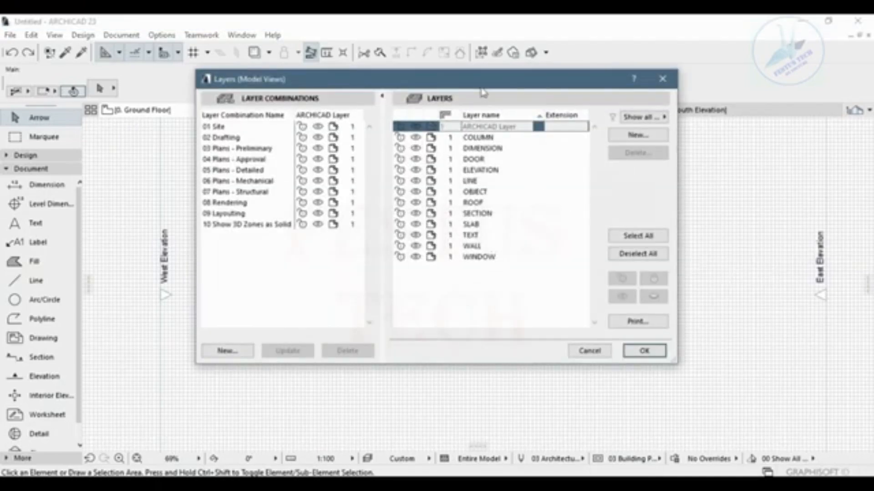
{"action": "left_click", "coordinate": [418, 150]}
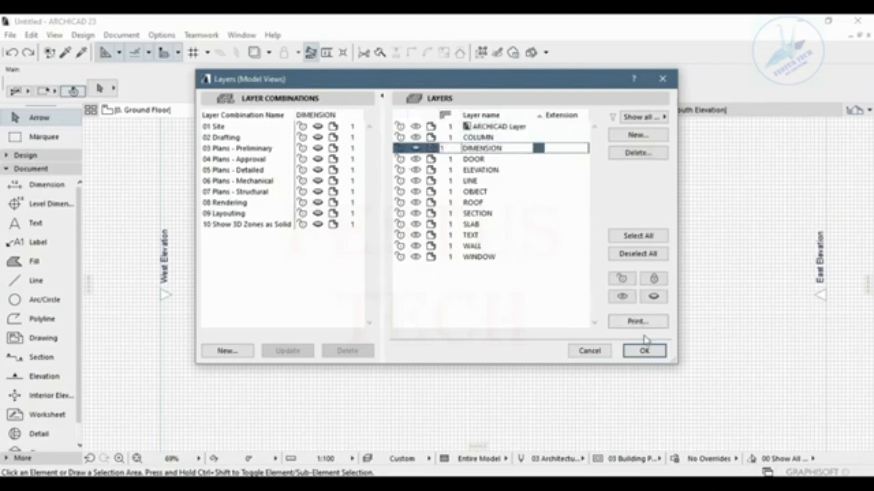
{"action": "left_click", "coordinate": [644, 351]}
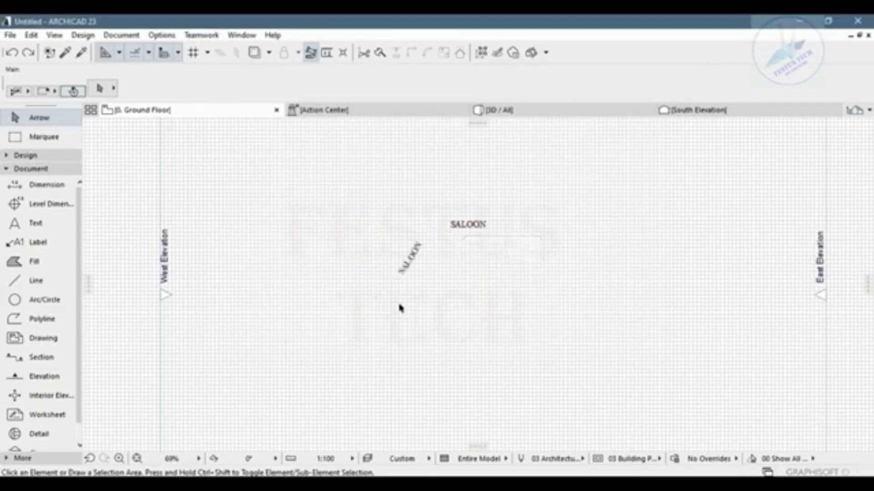
{"action": "scroll", "coordinate": [414, 278], "scroll_direction": "up", "scroll_amount": 1}
{"action": "scroll", "coordinate": [415, 278], "scroll_direction": "down", "scroll_amount": 3}
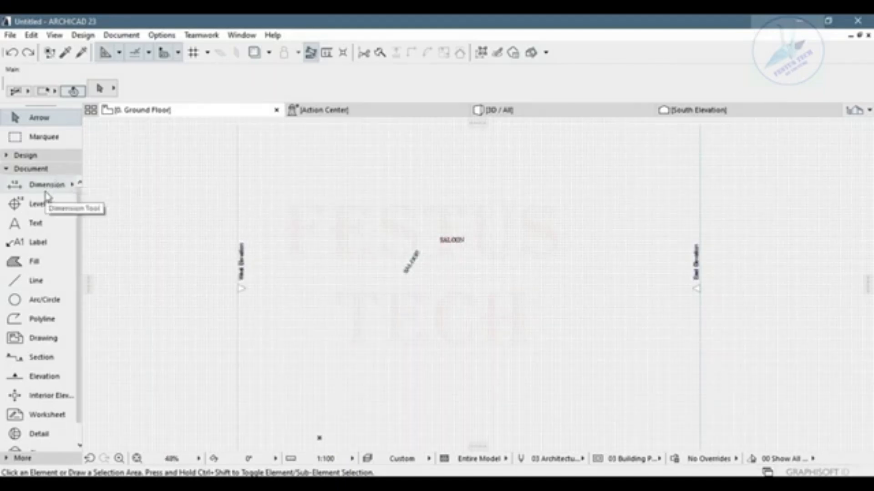
Make the DIMENSION layer visible again and apply the layer settings
{"action": "key", "text": "ctrl+l"}
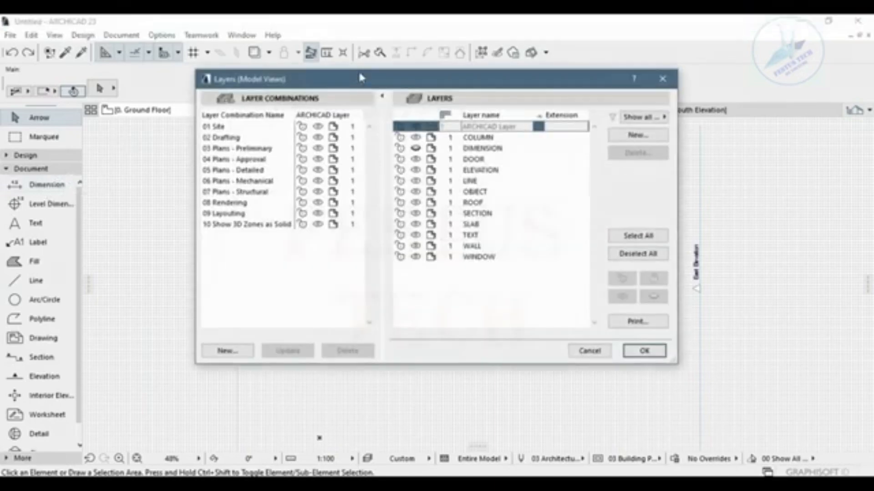
{"action": "left_click", "coordinate": [412, 148]}
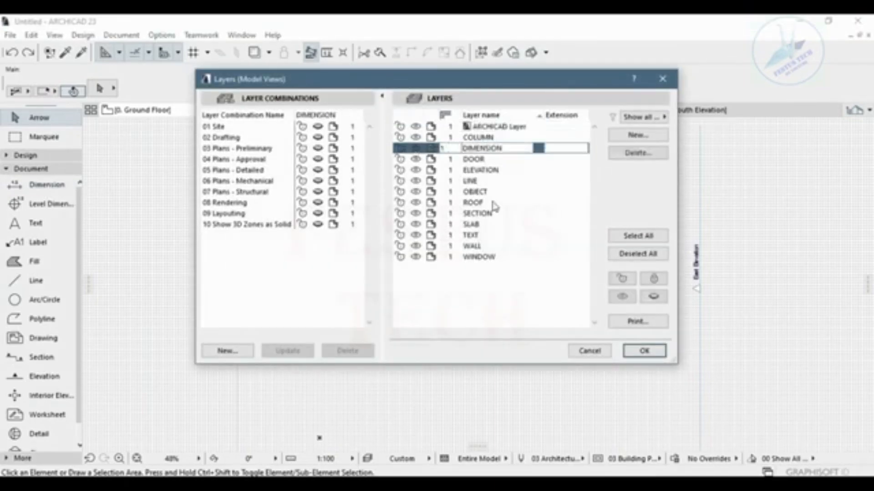
{"action": "left_click", "coordinate": [649, 353]}
Check which layer the plan's lower, upper and left exterior walls are assigned to
{"action": "scroll", "coordinate": [409, 280], "scroll_direction": "up", "scroll_amount": 5}
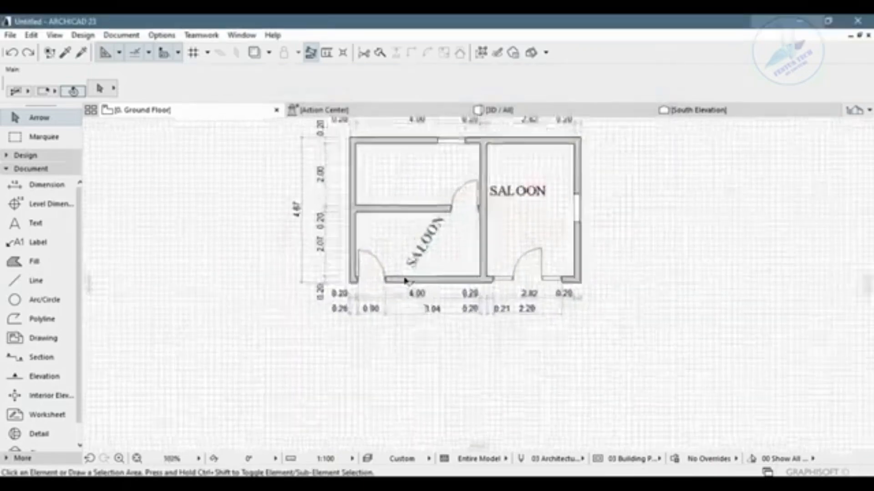
{"action": "scroll", "coordinate": [411, 285], "scroll_direction": "up", "scroll_amount": 1}
{"action": "left_click", "coordinate": [411, 285]}
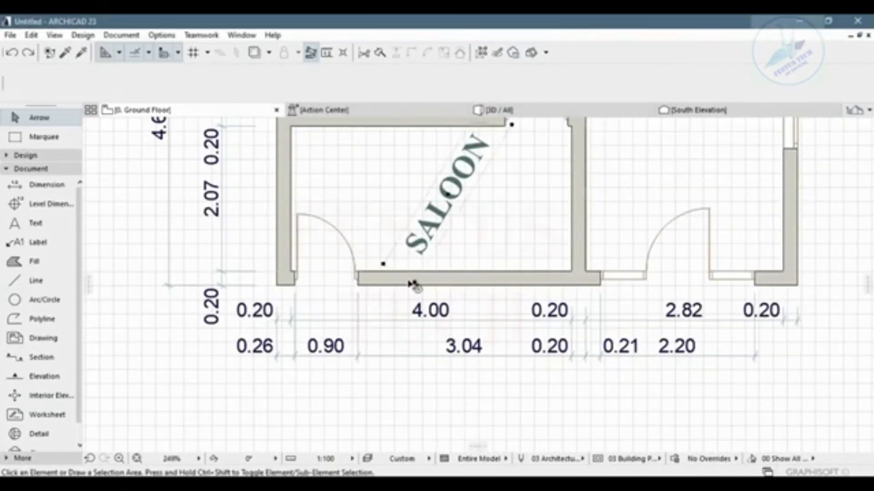
{"action": "left_click", "coordinate": [380, 285]}
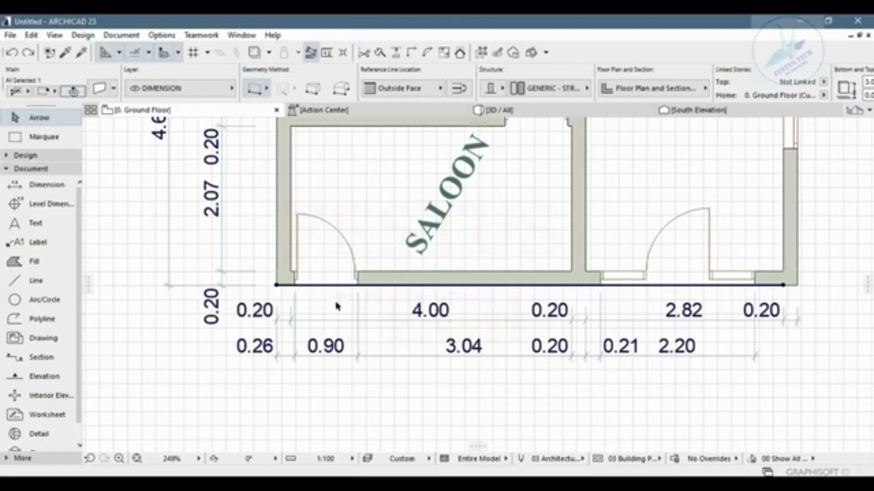
{"action": "scroll", "coordinate": [335, 305], "scroll_direction": "down", "scroll_amount": 3}
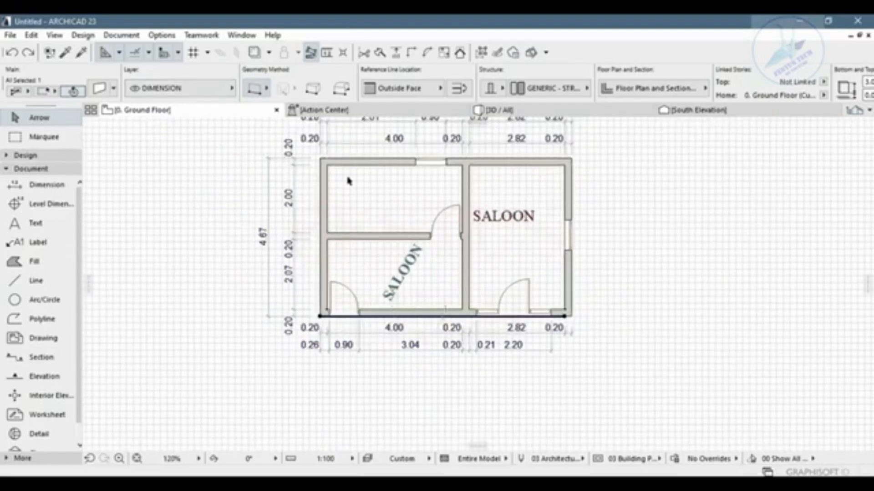
{"action": "left_click", "coordinate": [355, 165]}
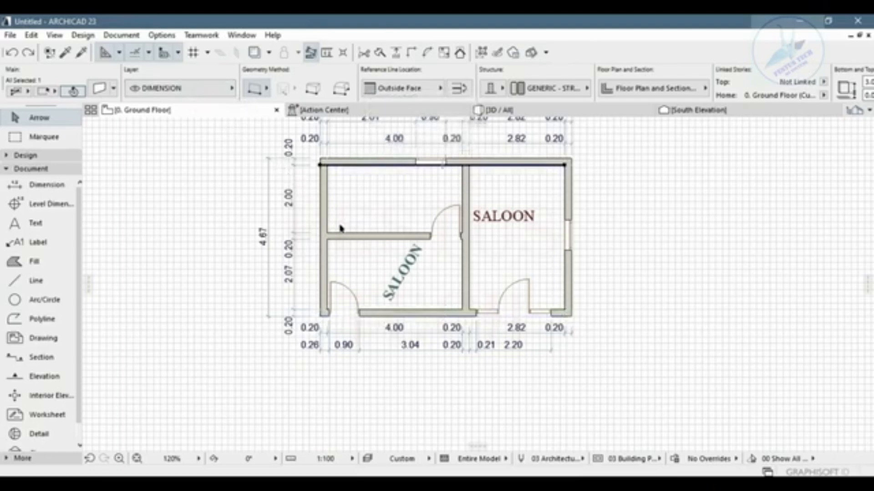
{"action": "left_click", "coordinate": [321, 229]}
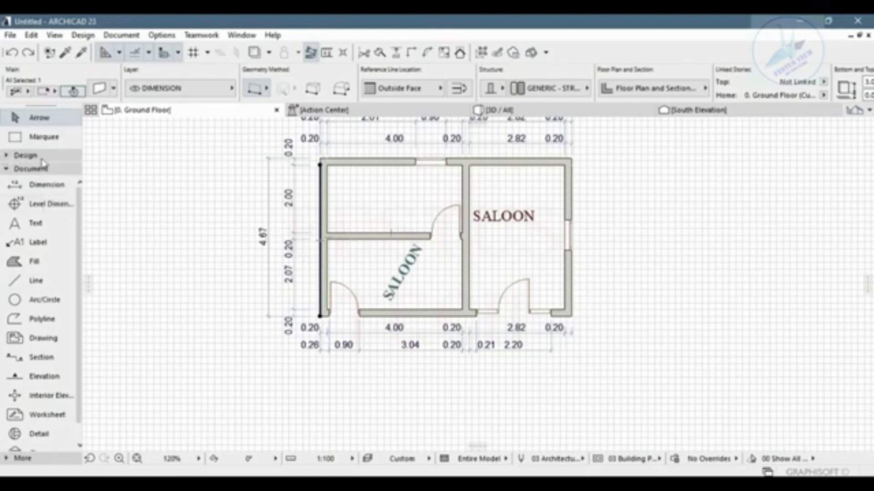
Assign all walls of the plan to the WALL layer, and select the upper exterior wall to check its layer
{"action": "left_click", "coordinate": [11, 157]}
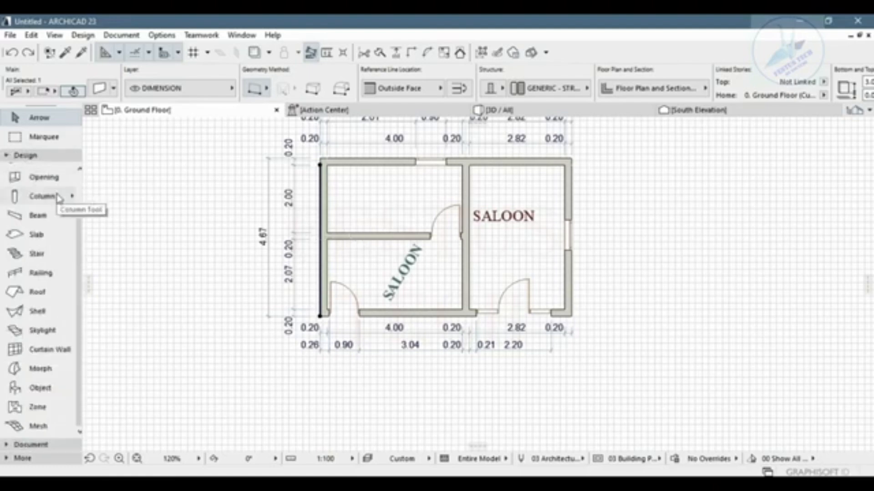
{"action": "scroll", "coordinate": [59, 197], "scroll_direction": "up", "scroll_amount": 3}
{"action": "left_click", "coordinate": [42, 176]}
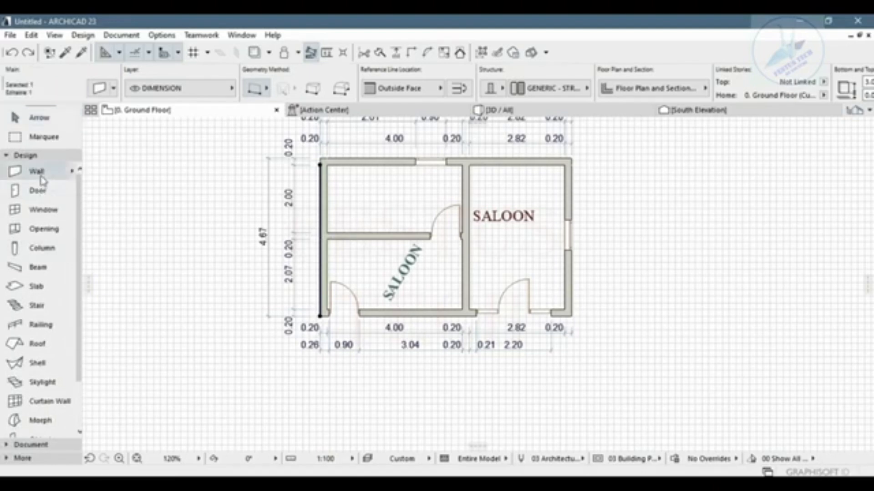
{"action": "key", "text": "ctrl+a"}
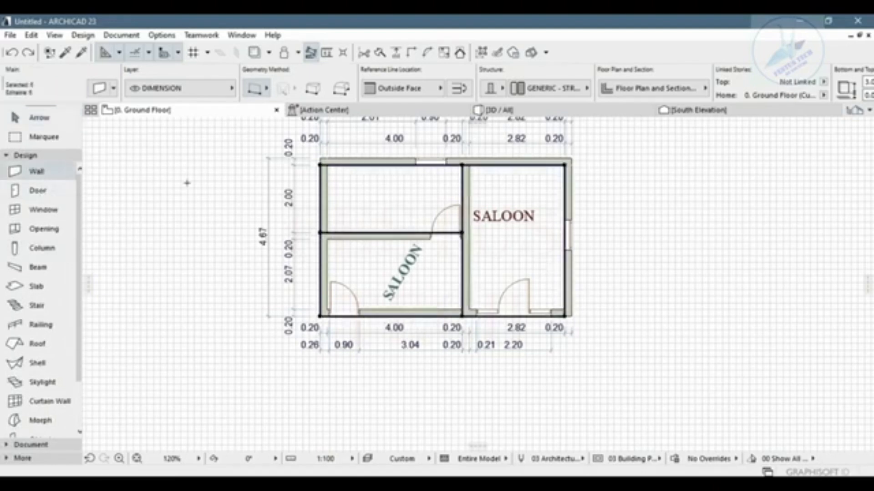
{"action": "left_click", "coordinate": [225, 91]}
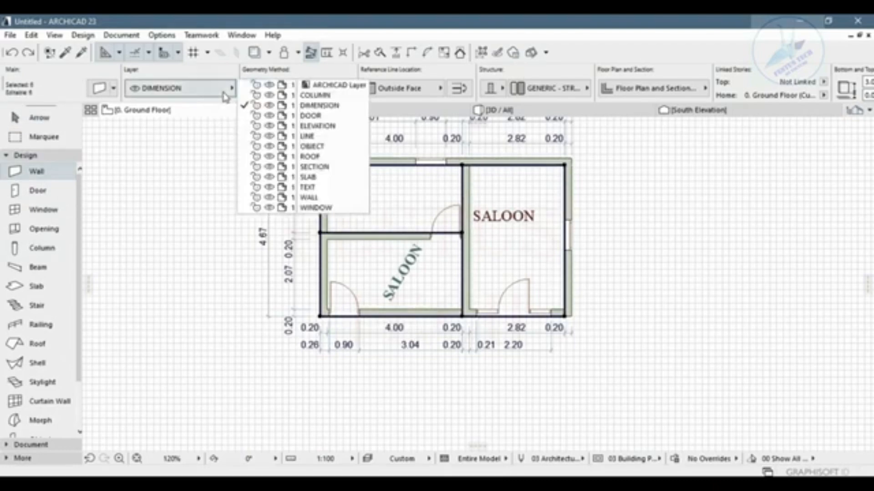
{"action": "left_click", "coordinate": [308, 198]}
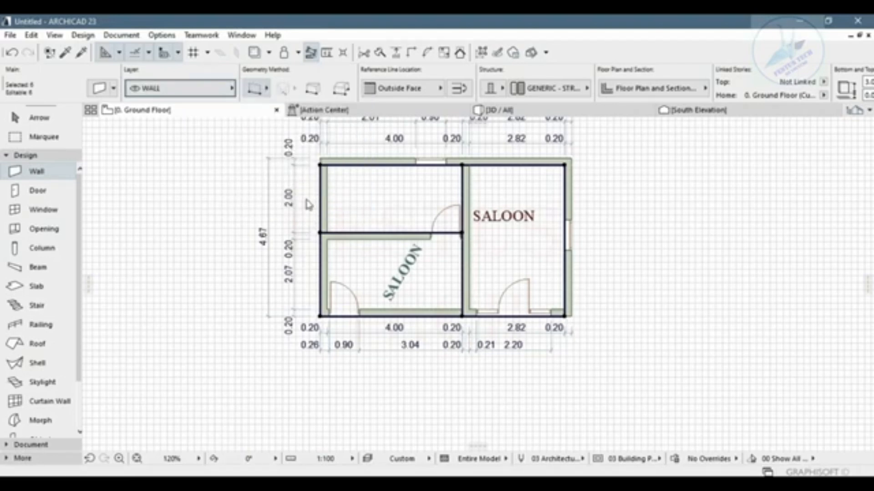
{"action": "key", "text": "Escape"}
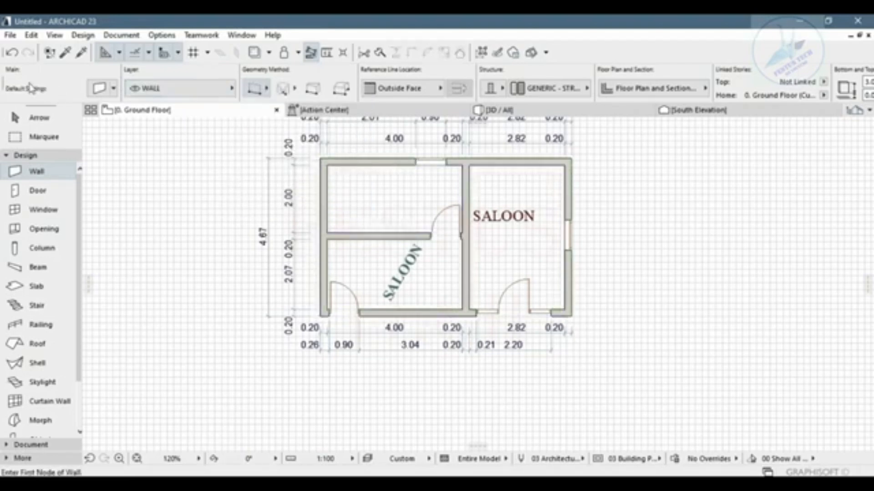
{"action": "left_click", "coordinate": [36, 117]}
{"action": "left_click", "coordinate": [373, 164]}
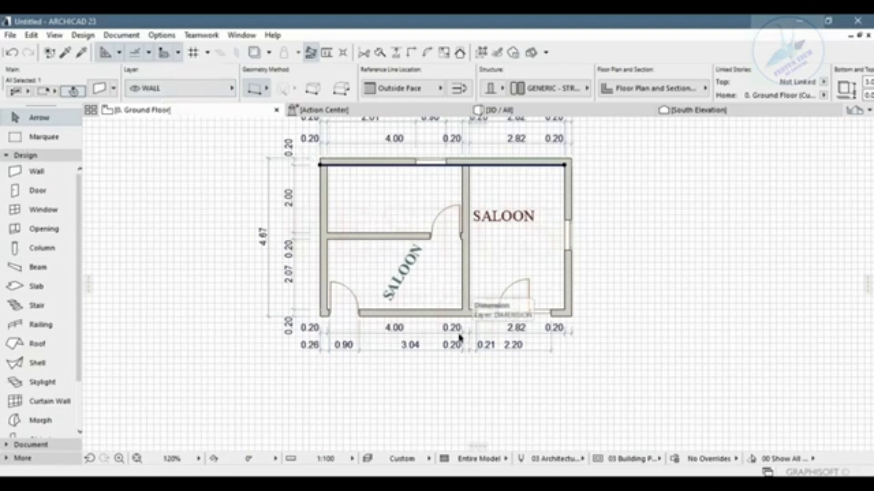
Switch off the visibility of the DIMENSION layer to hide the plan's dimensions
{"action": "key", "text": "ctrl+l"}
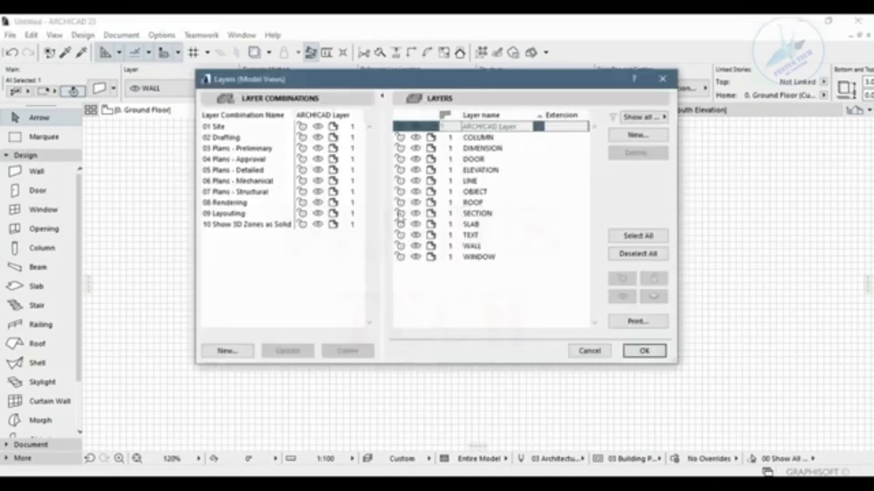
{"action": "left_click", "coordinate": [419, 150]}
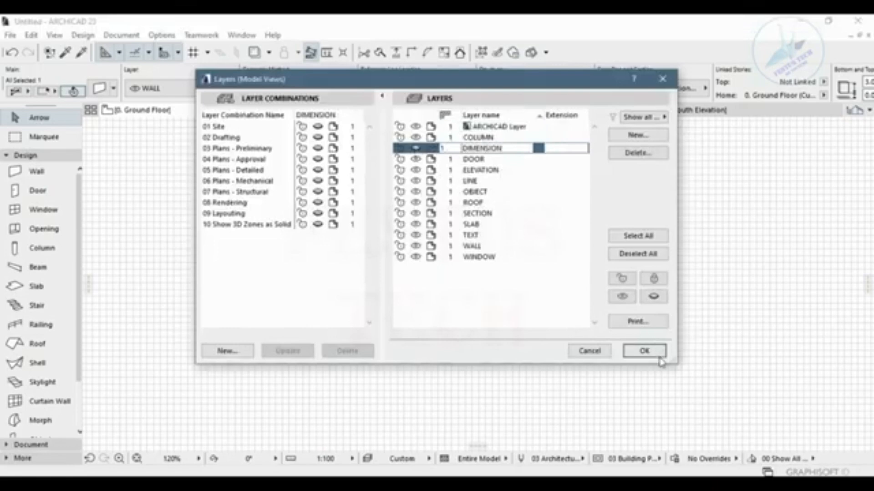
{"action": "left_click", "coordinate": [646, 351]}
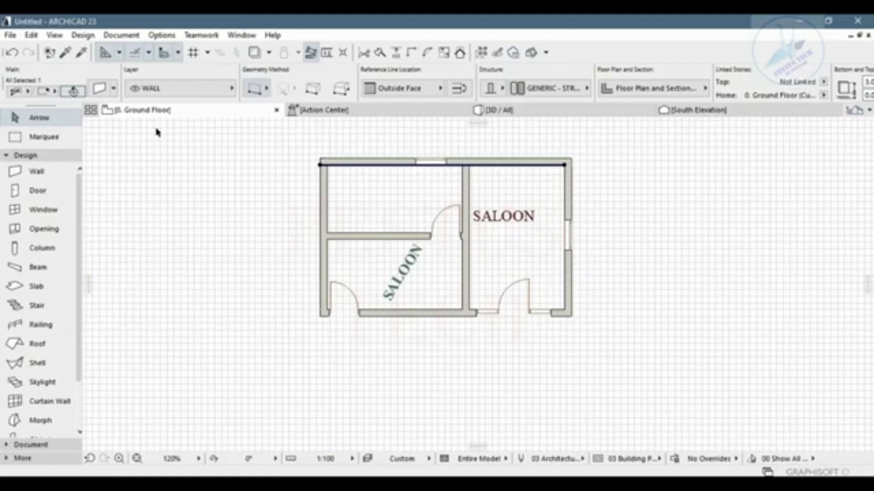
Hide the TEXT layer and make the DIMENSION layer visible in the layer settings
{"action": "key", "text": "ctrl+l"}
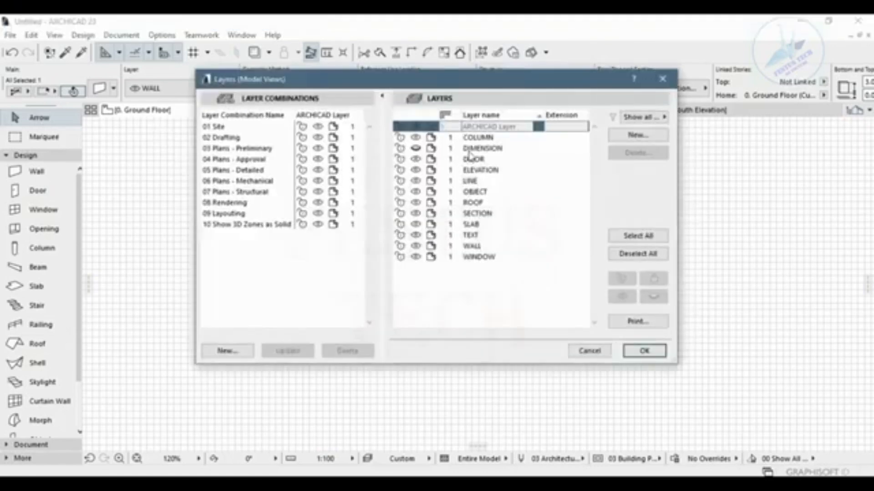
{"action": "left_click", "coordinate": [419, 239]}
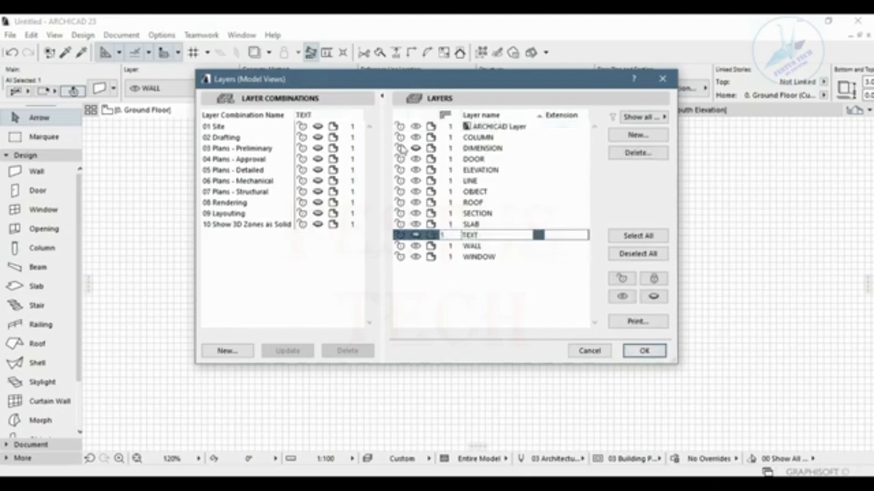
{"action": "left_click", "coordinate": [416, 152]}
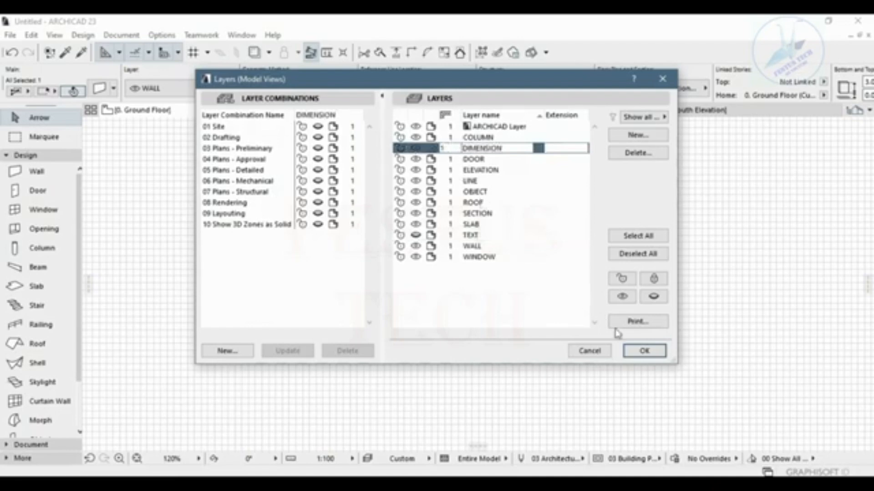
{"action": "left_click", "coordinate": [643, 351]}
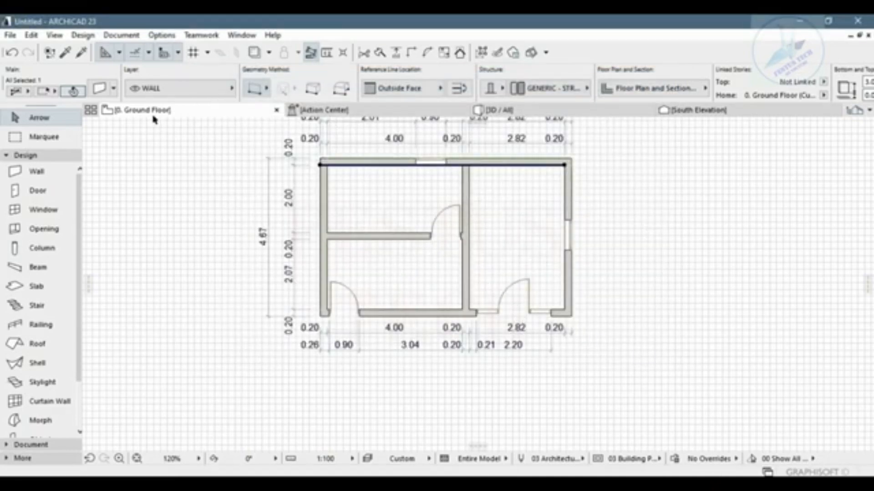
Switch off the visibility of the DIMENSION layer again and deselect the upper exterior wall
{"action": "key", "text": "ctrl+l"}
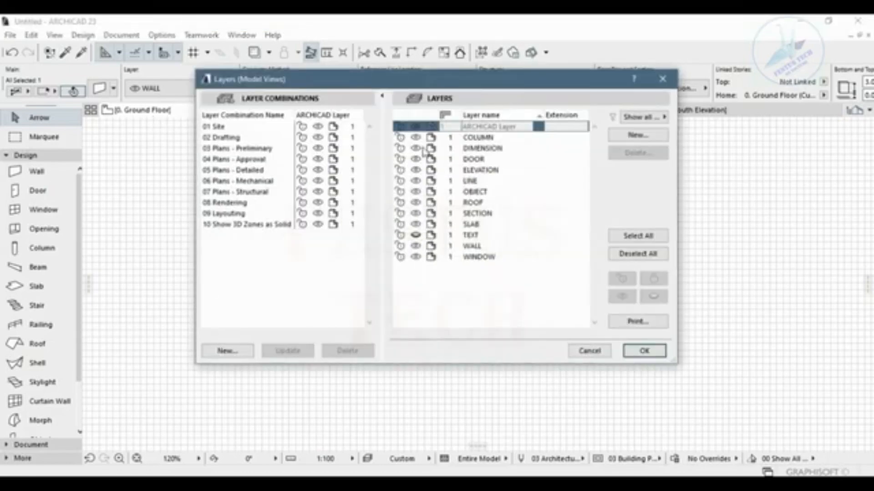
{"action": "left_click", "coordinate": [450, 148]}
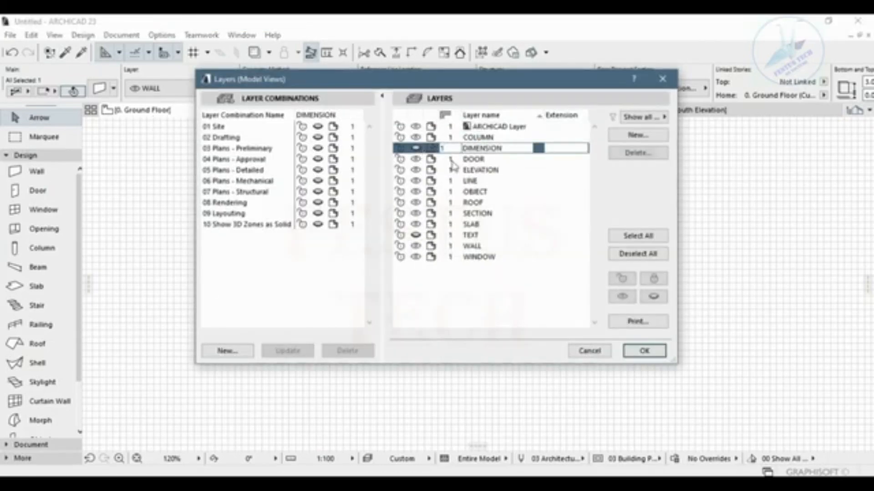
{"action": "left_click", "coordinate": [645, 352]}
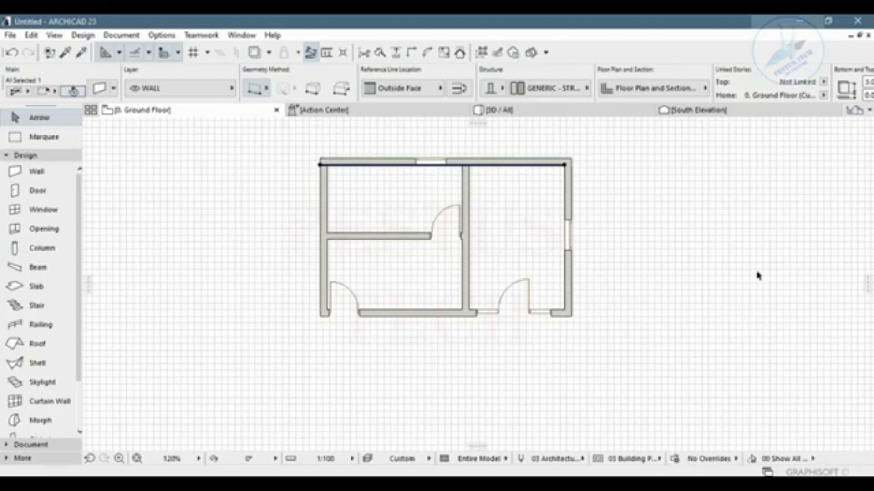
{"action": "left_click", "coordinate": [269, 199]}
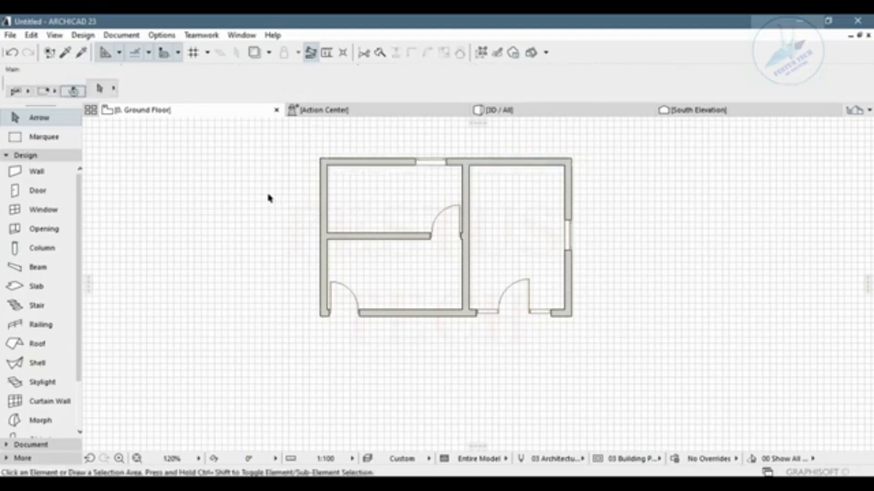